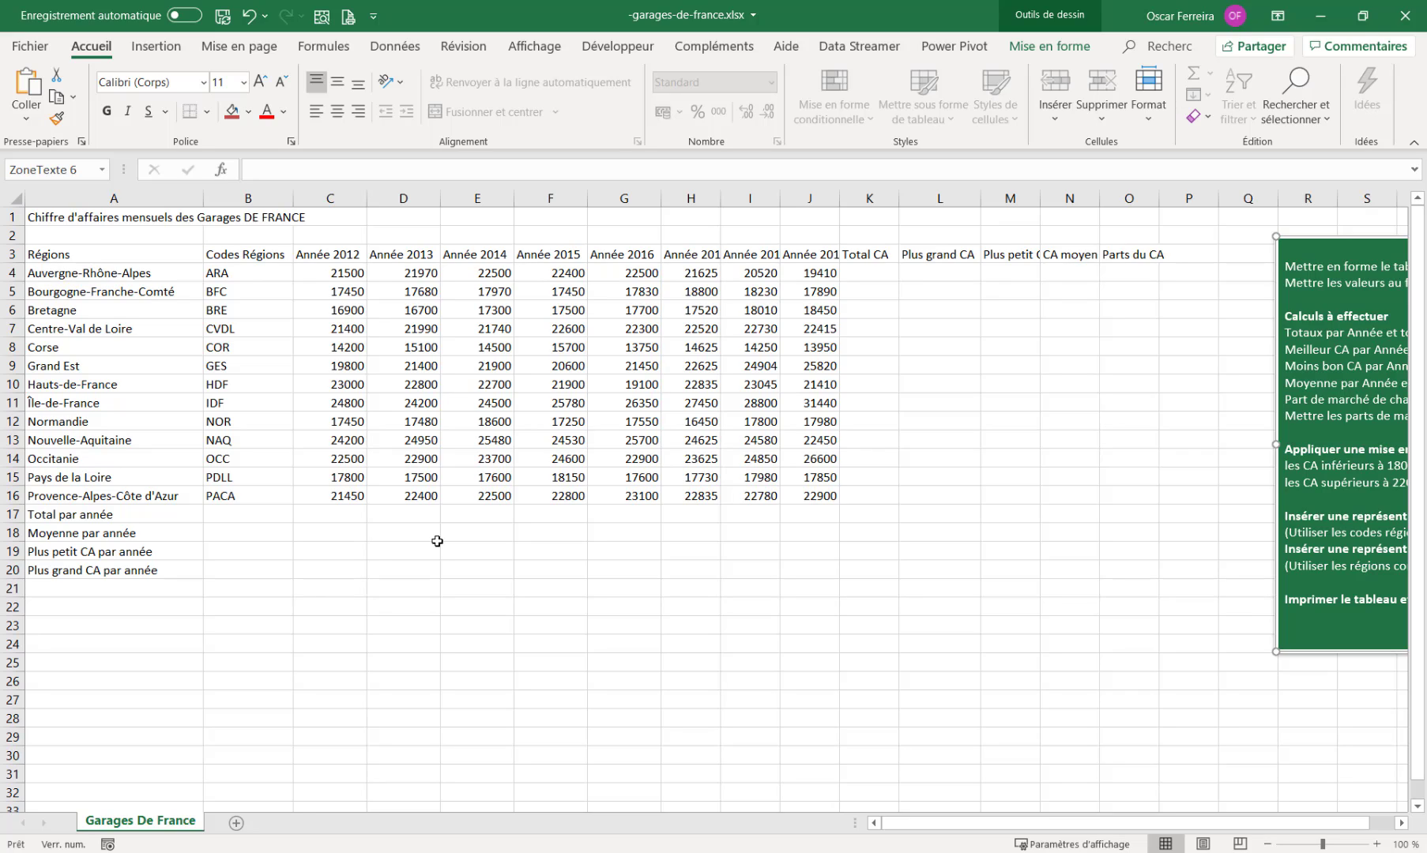
- Fill the yearly summary cells B17:J20 and the regional results area K4:O16 with the lightest theme blue
{"action": "left_click_drag", "start_coordinate": [278, 514], "coordinate": [794, 570]}
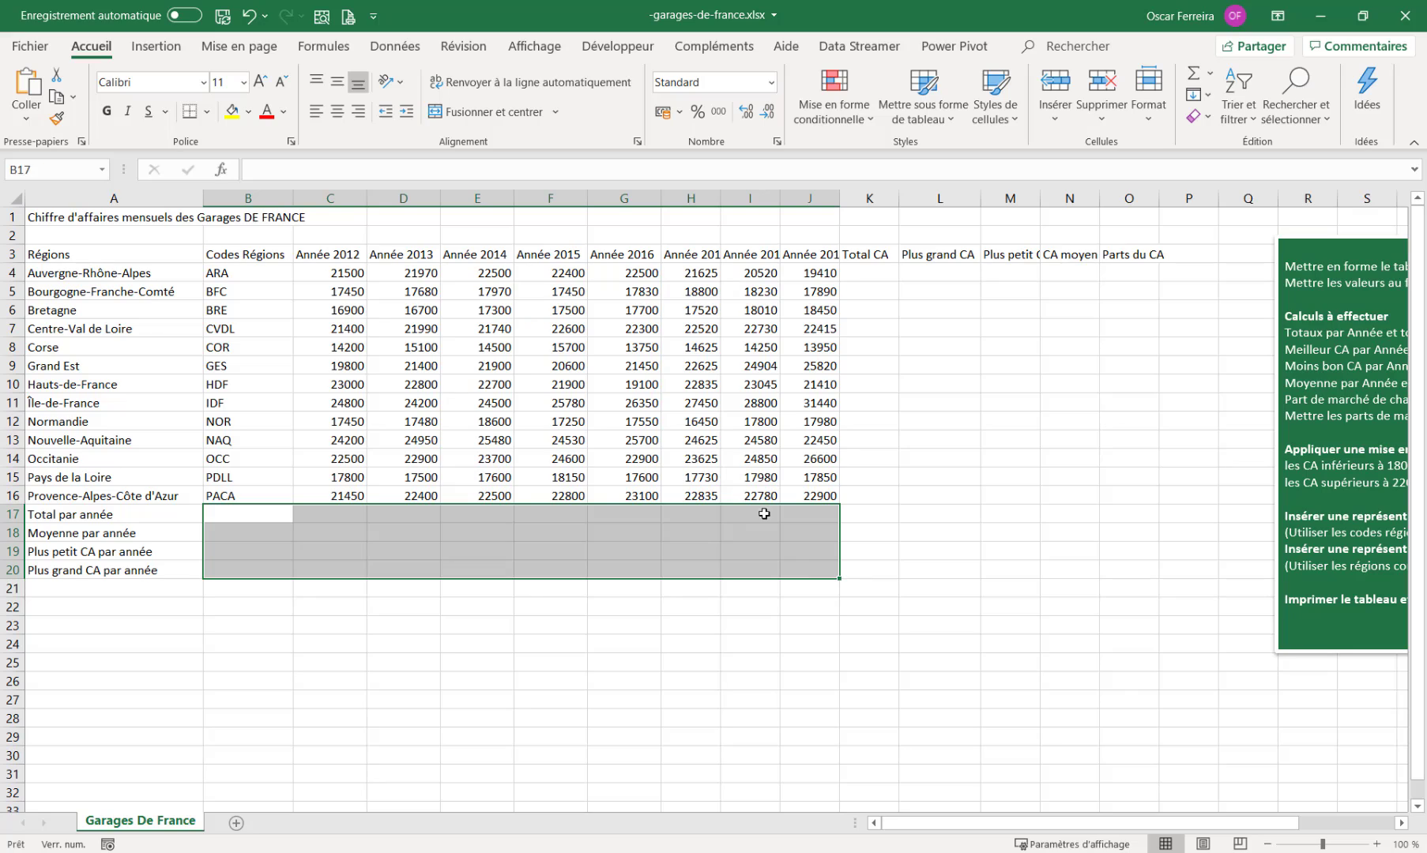
{"action": "left_click", "coordinate": [249, 115]}
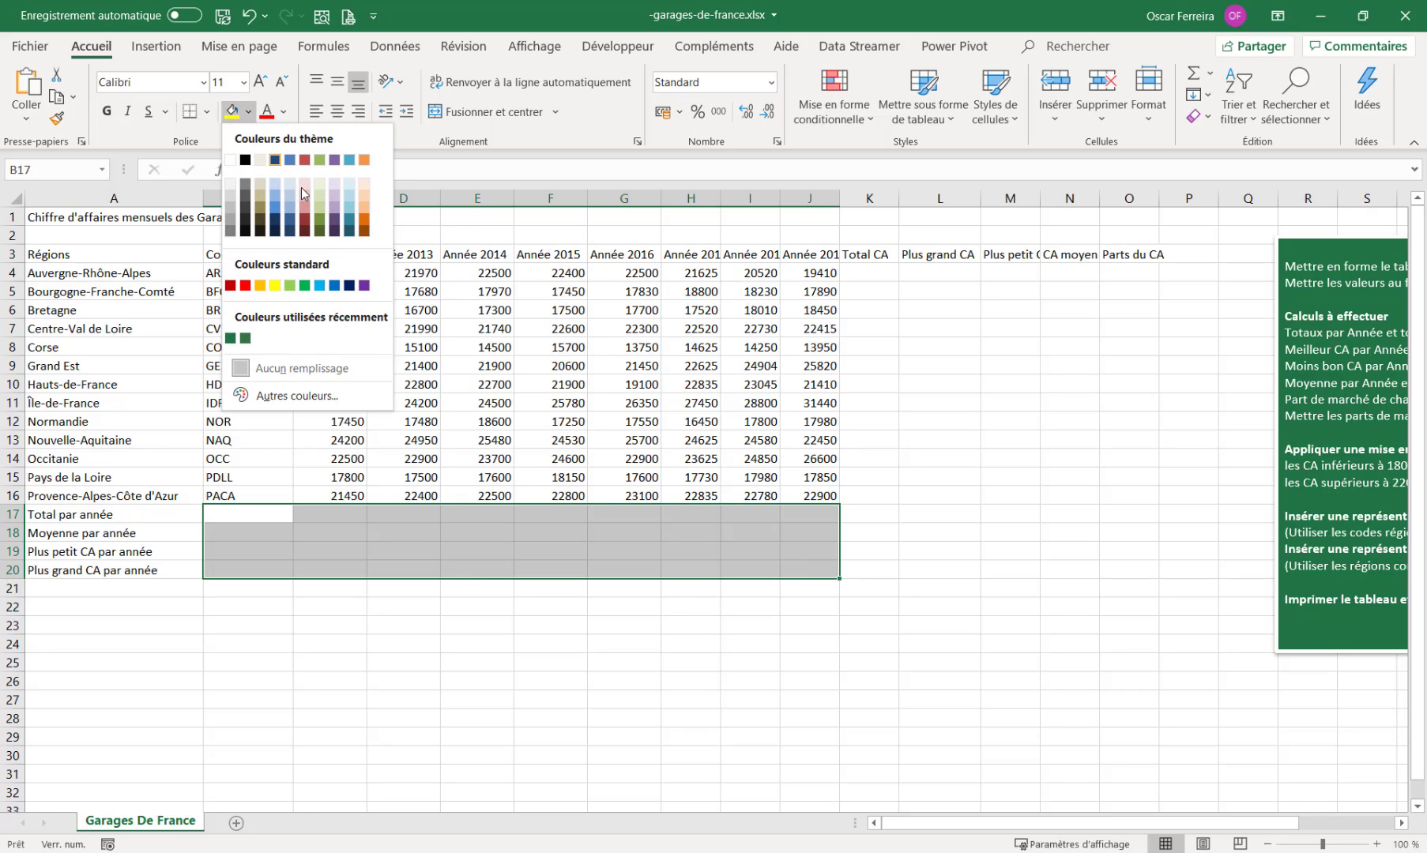
{"action": "left_click", "coordinate": [275, 183]}
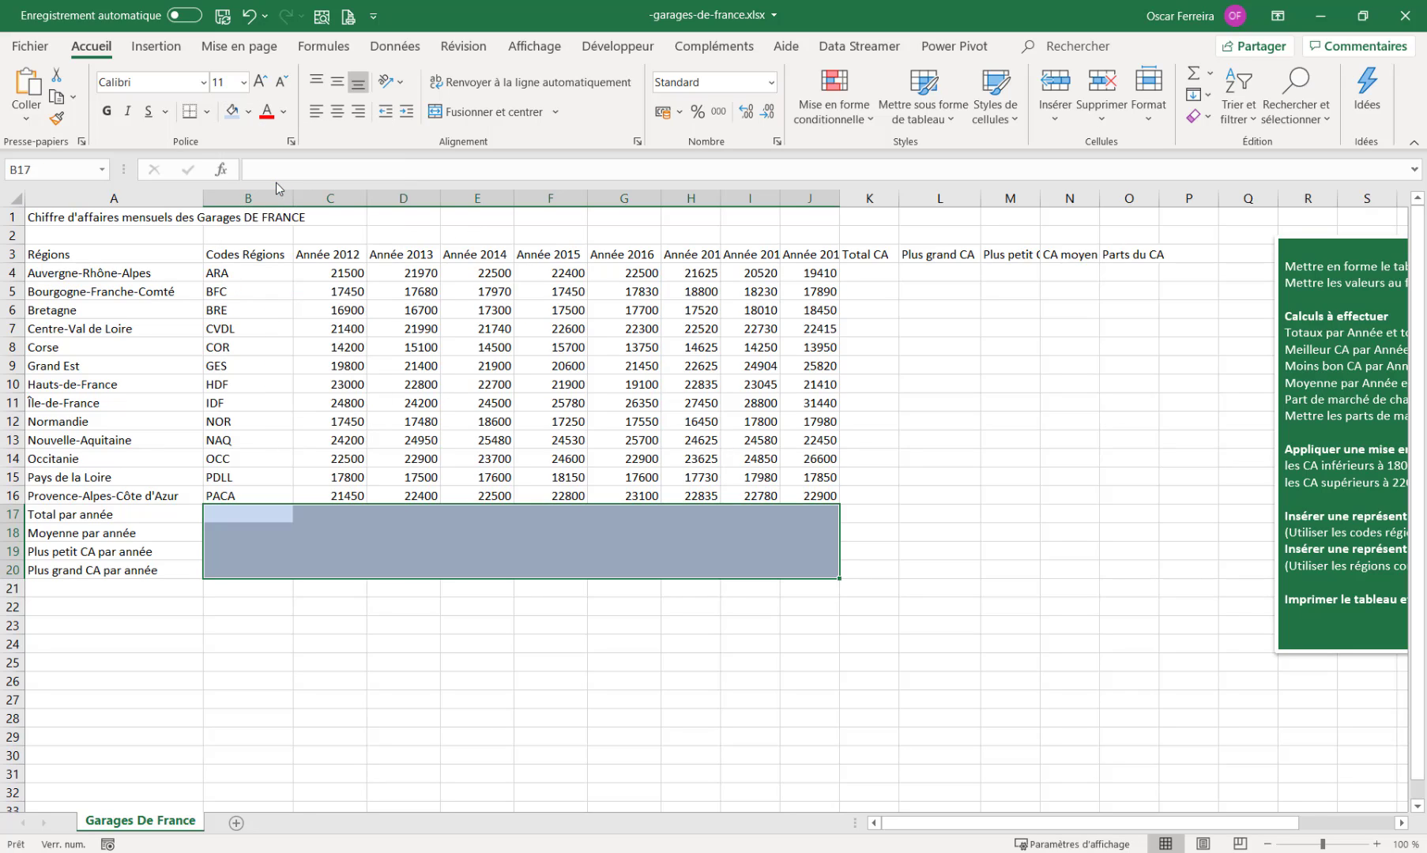
{"action": "left_click_drag", "start_coordinate": [869, 271], "coordinate": [1117, 500]}
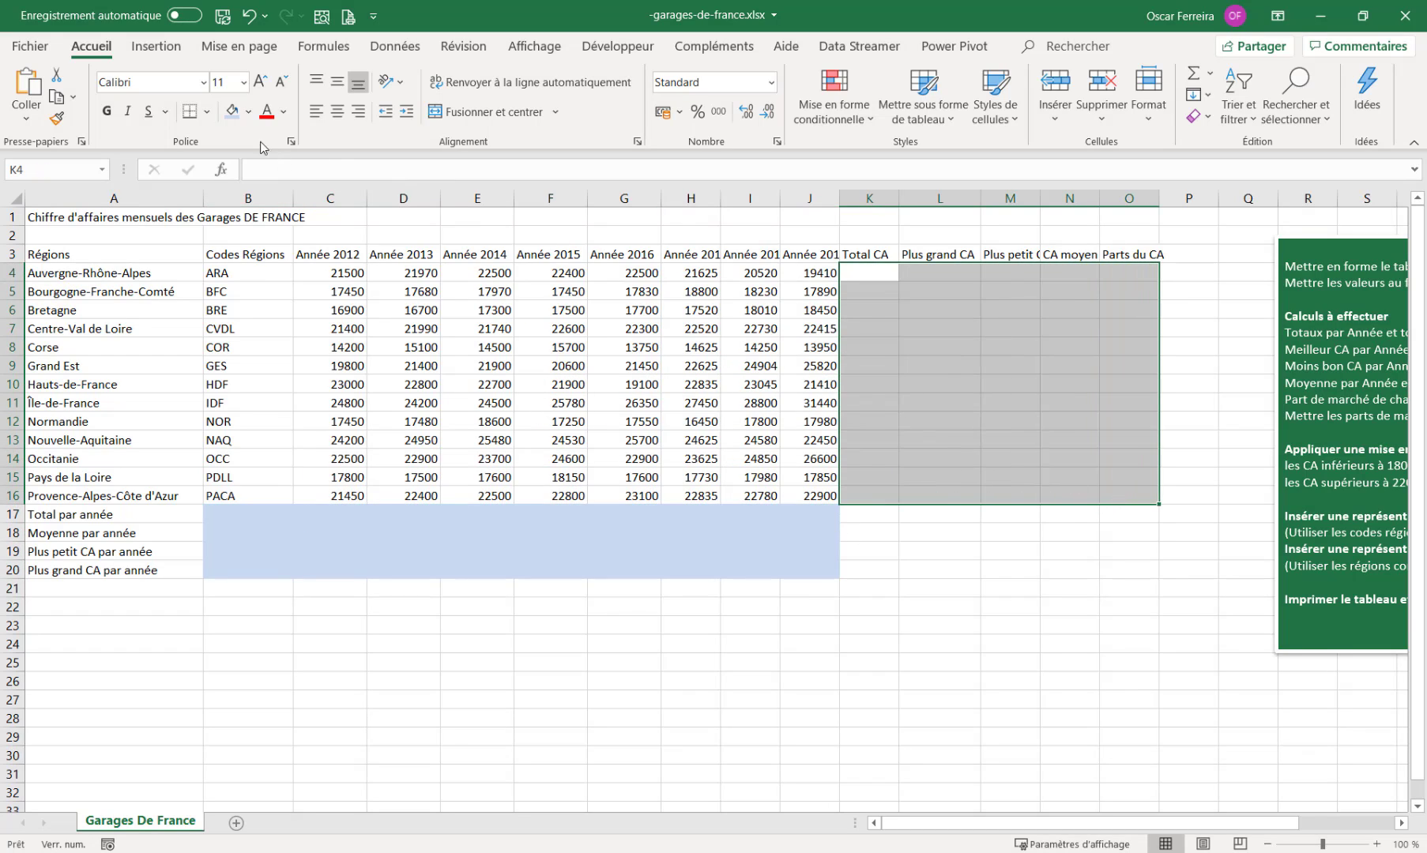
{"action": "left_click", "coordinate": [230, 112]}
{"action": "left_click", "coordinate": [403, 569]}
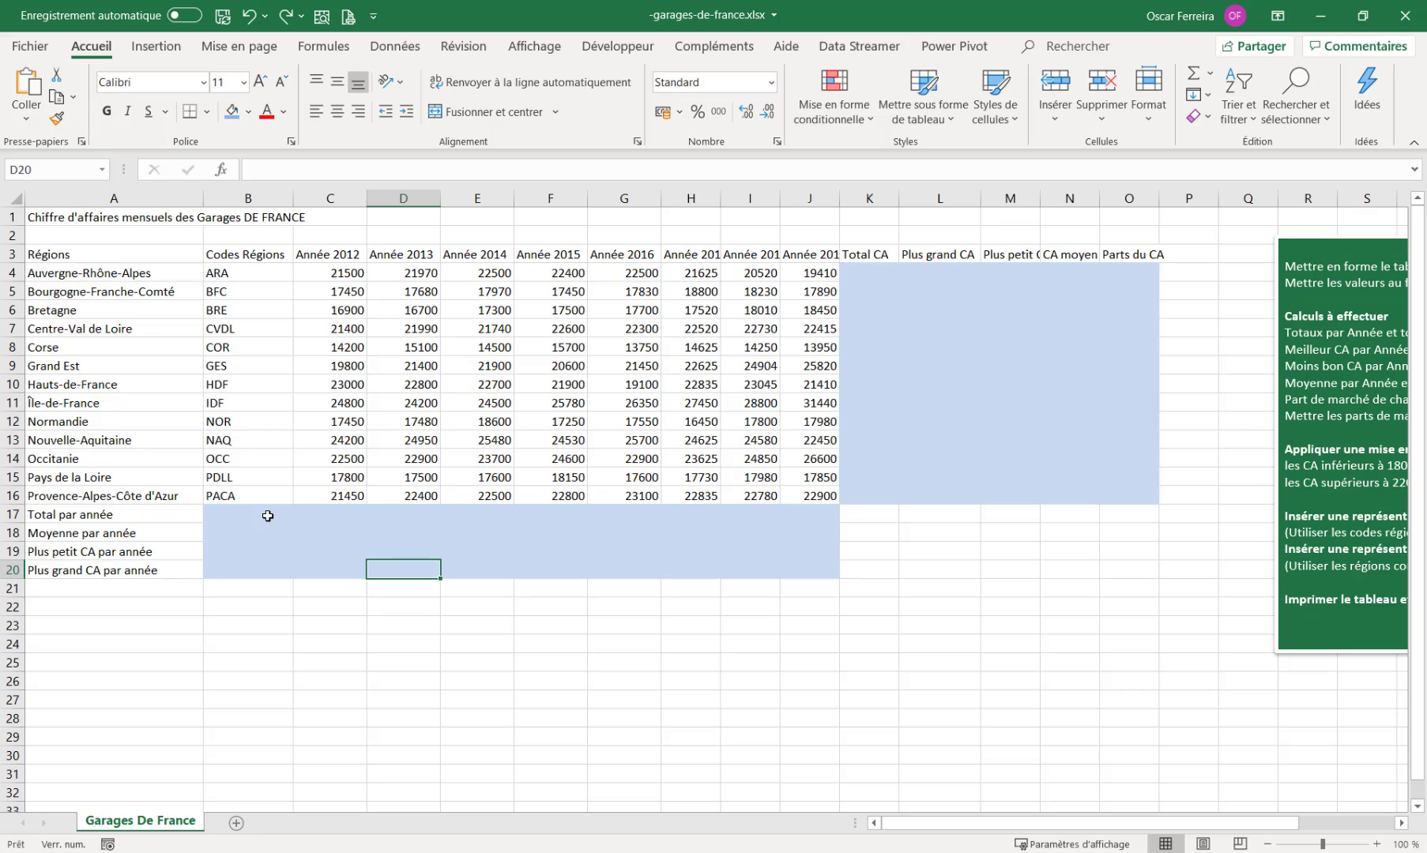
- Fill the total row B17:K17, the Total CA column K4:K17 and the Parts du CA cells O4:O16 with a medium theme blue
{"action": "left_click_drag", "start_coordinate": [268, 516], "coordinate": [853, 512]}
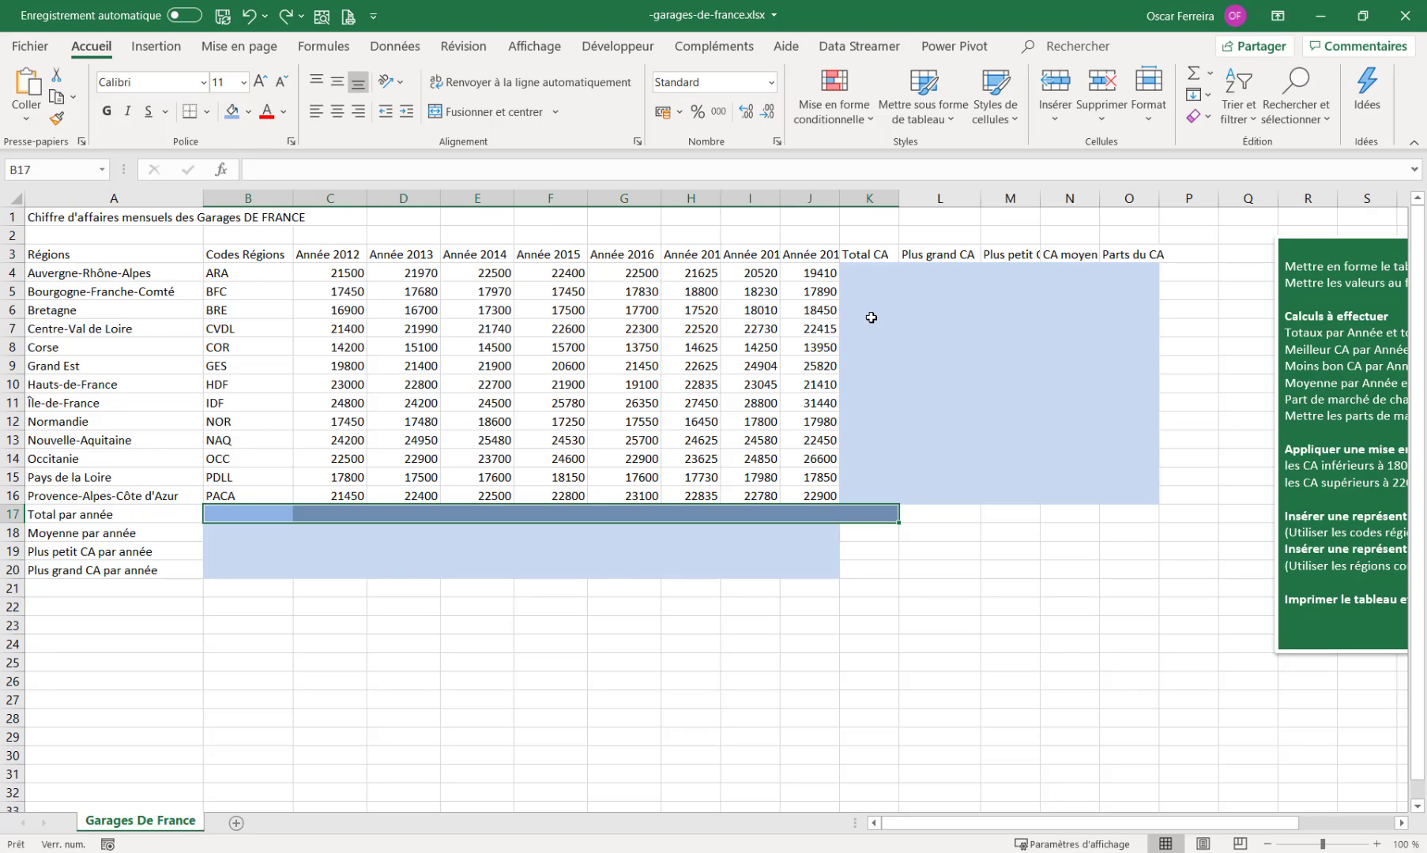
{"action": "left_click_drag", "start_coordinate": [875, 272], "coordinate": [869, 515]}
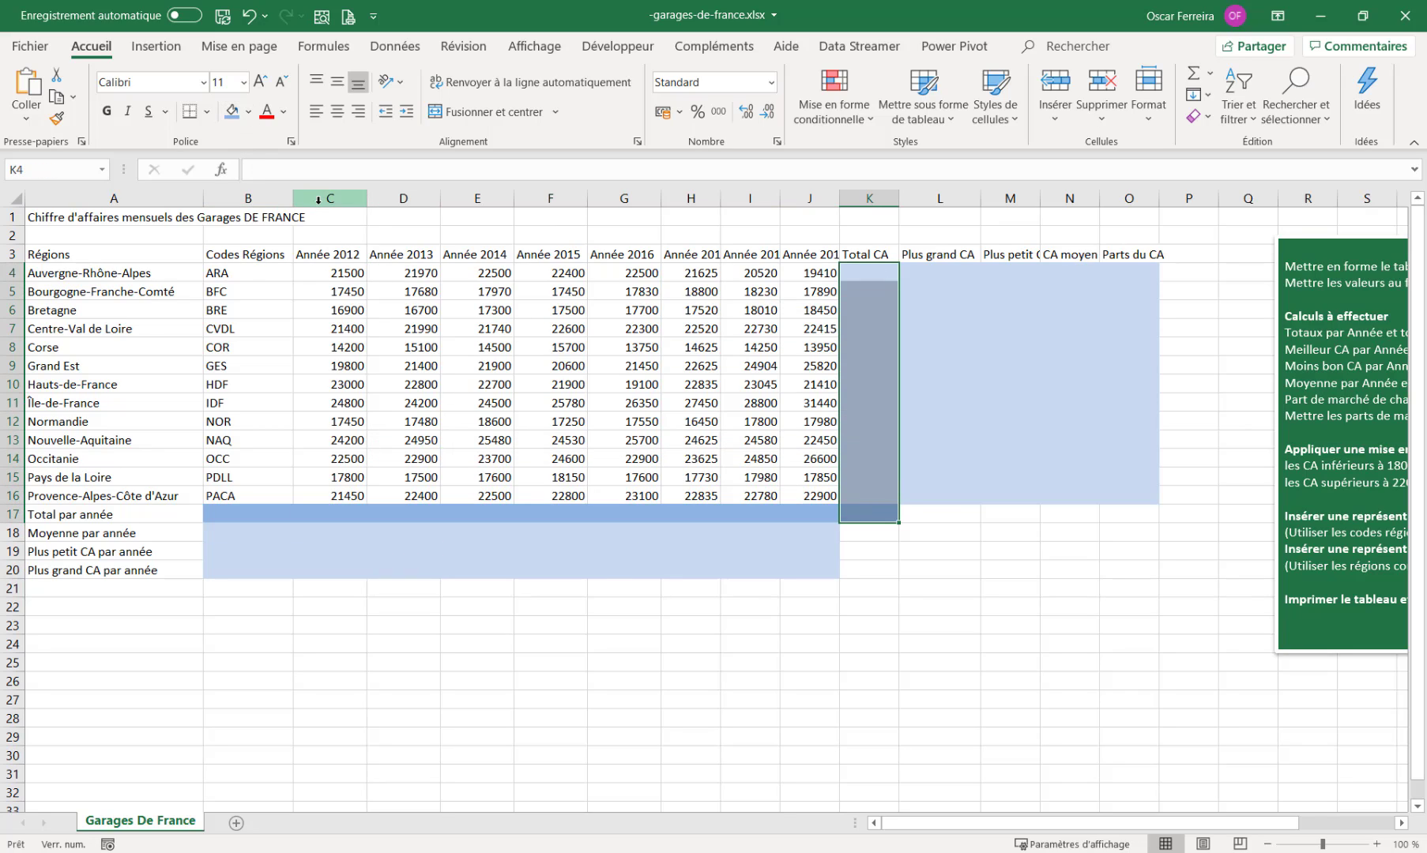
{"action": "left_click", "coordinate": [230, 111]}
{"action": "left_click", "coordinate": [869, 514]}
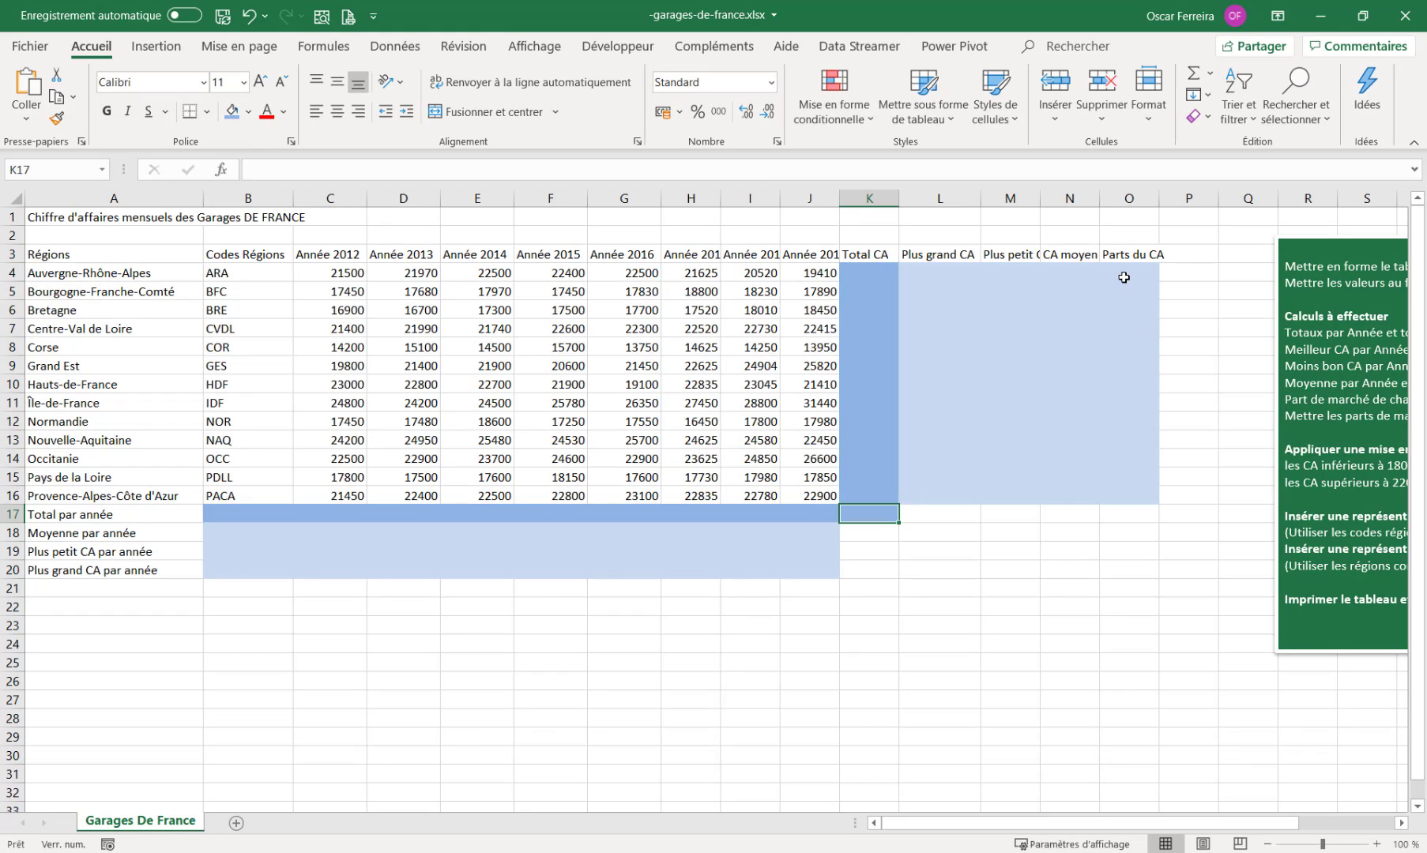
{"action": "left_click_drag", "start_coordinate": [1123, 277], "coordinate": [1113, 490]}
{"action": "left_click", "coordinate": [249, 112]}
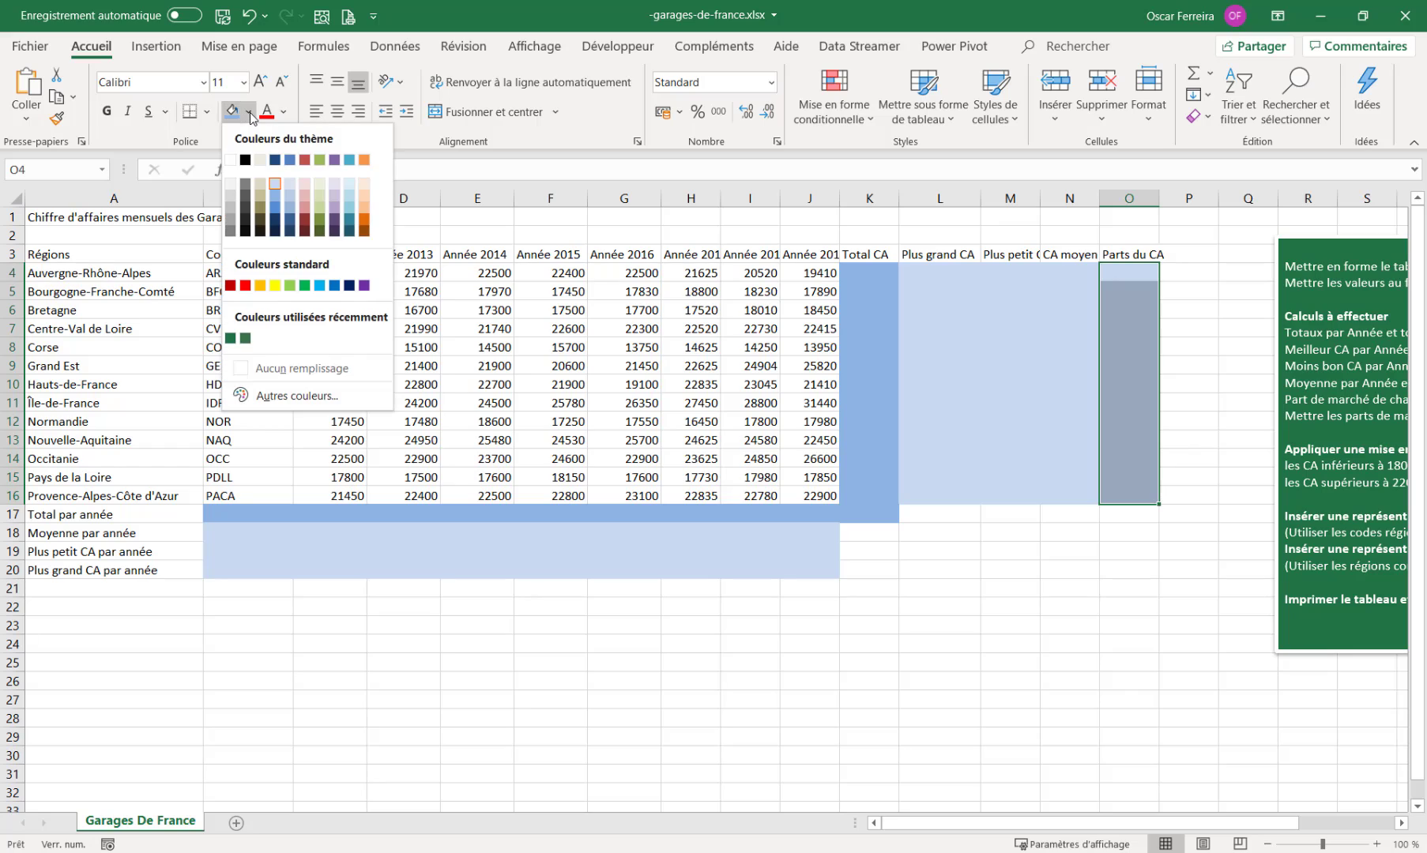
{"action": "left_click", "coordinate": [274, 194]}
- Give the region names and codes in A4:B16 a light grey fill and bold text
{"action": "left_click", "coordinate": [237, 273]}
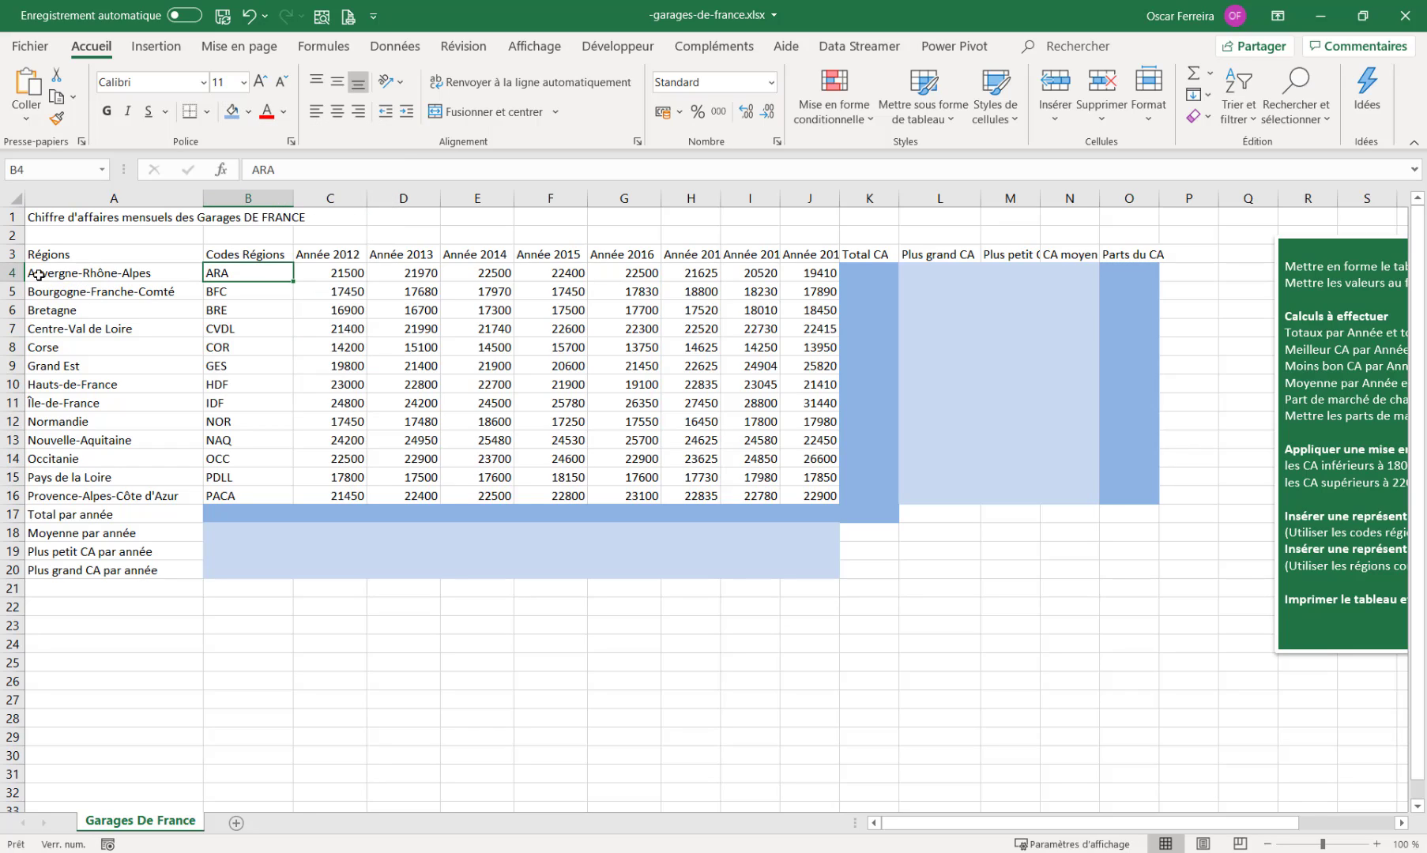
{"action": "left_click_drag", "start_coordinate": [73, 277], "coordinate": [245, 493]}
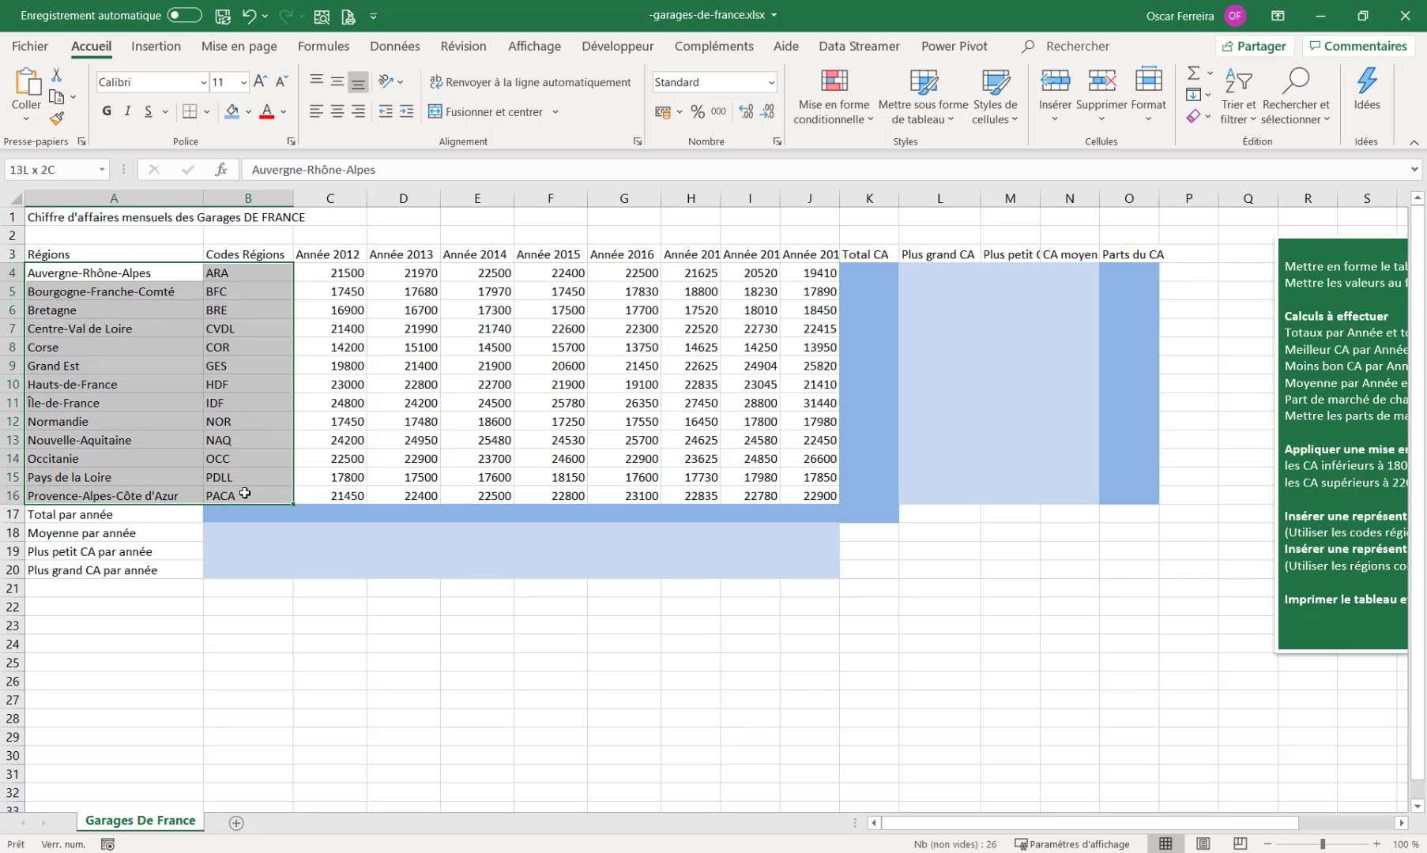
{"action": "left_click", "coordinate": [249, 112]}
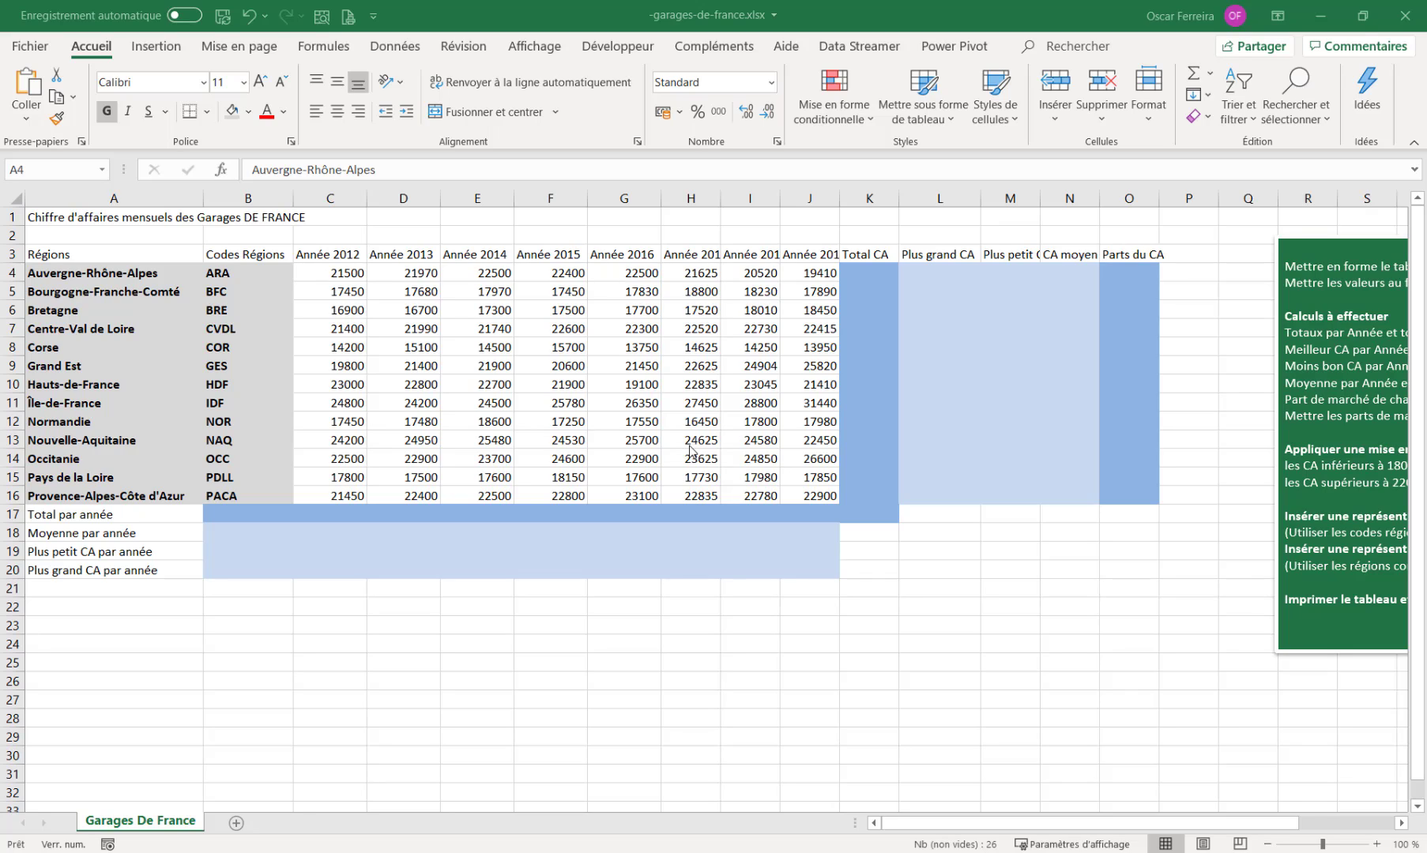
- Calculate all row and column totals at once by applying Somme to C4:K17
{"action": "left_click", "coordinate": [344, 273]}
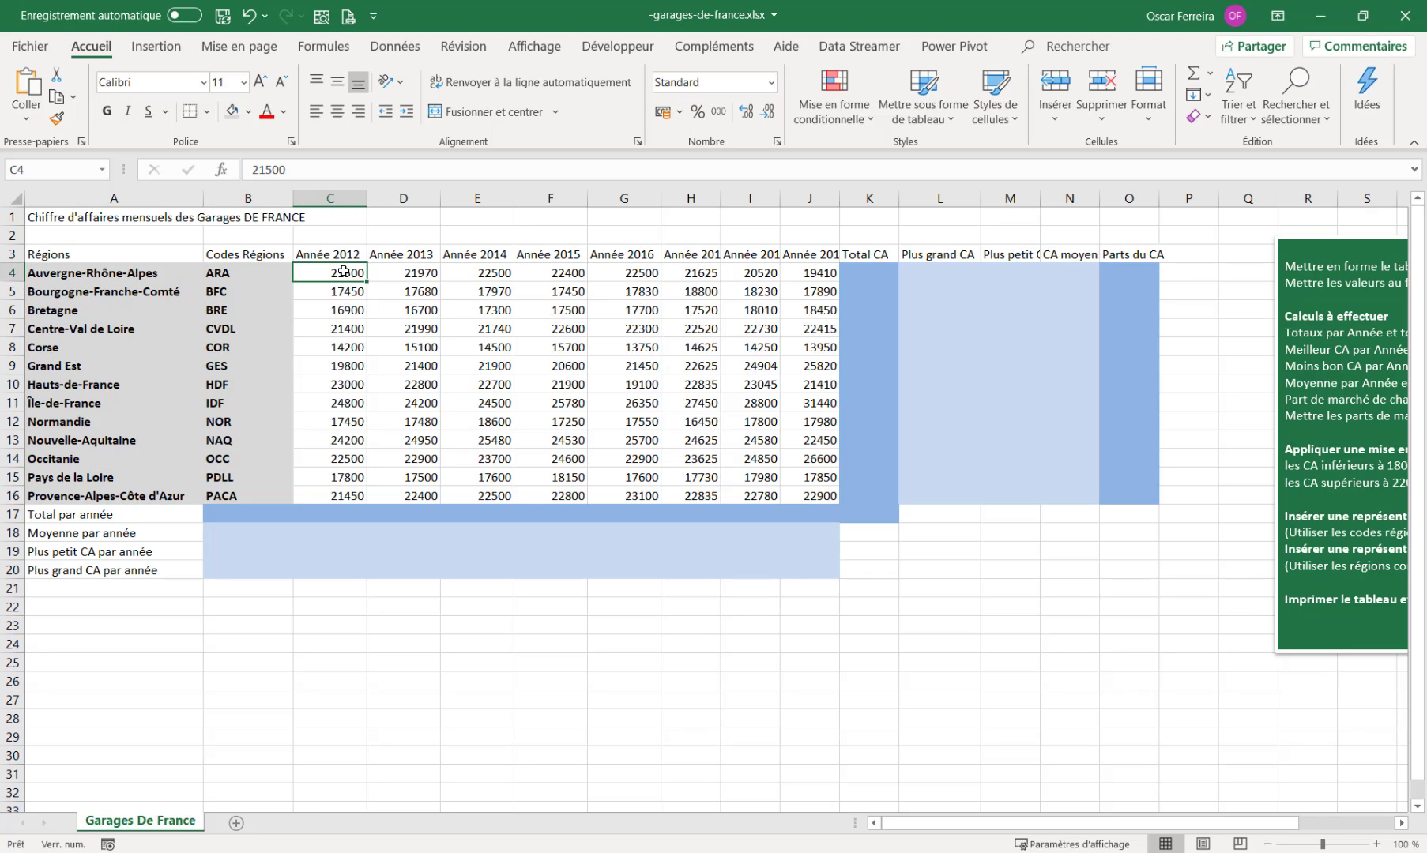
{"action": "left_click_drag", "start_coordinate": [344, 273], "coordinate": [869, 516]}
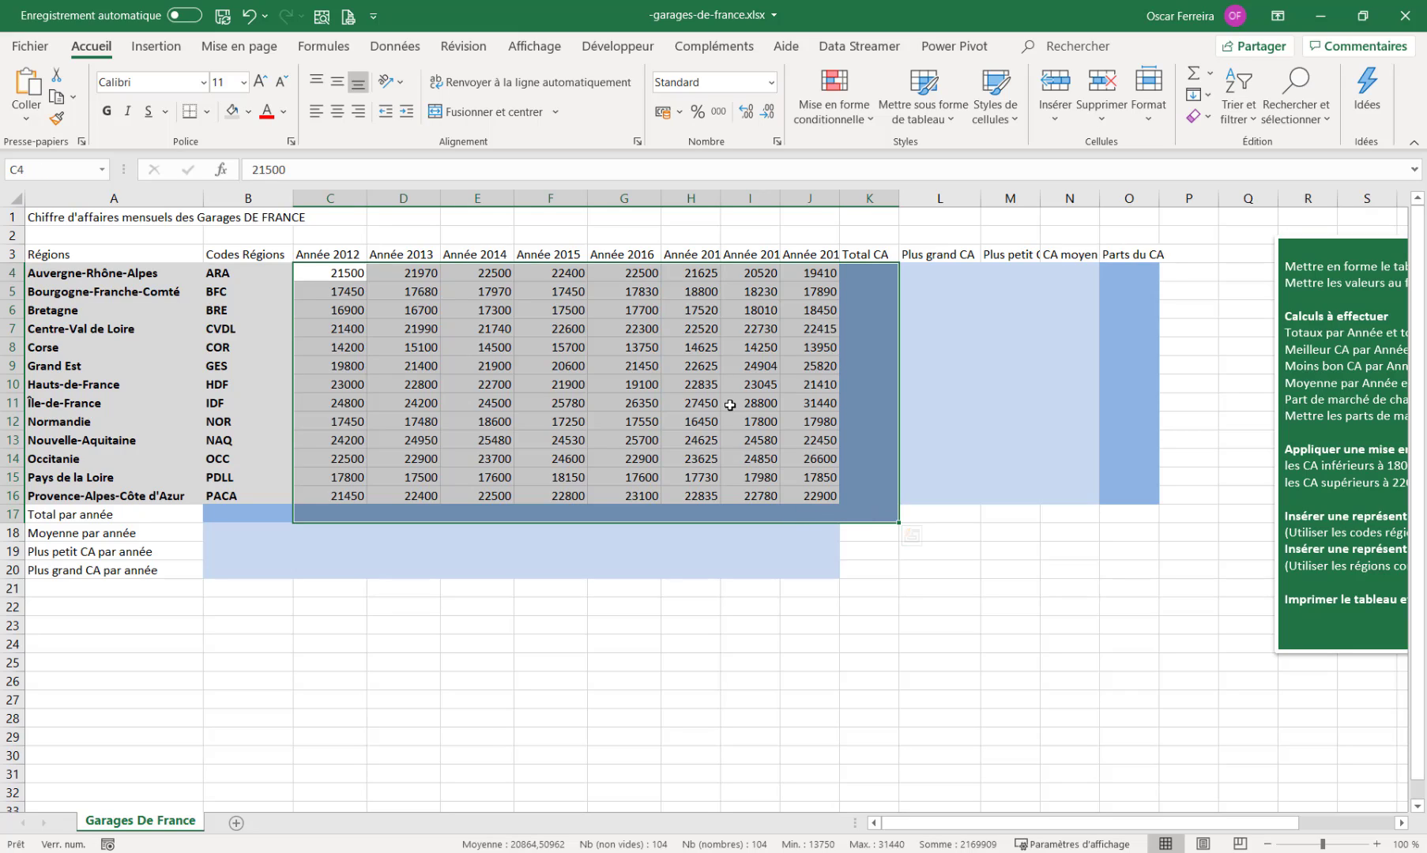
{"action": "left_click", "coordinate": [1211, 74]}
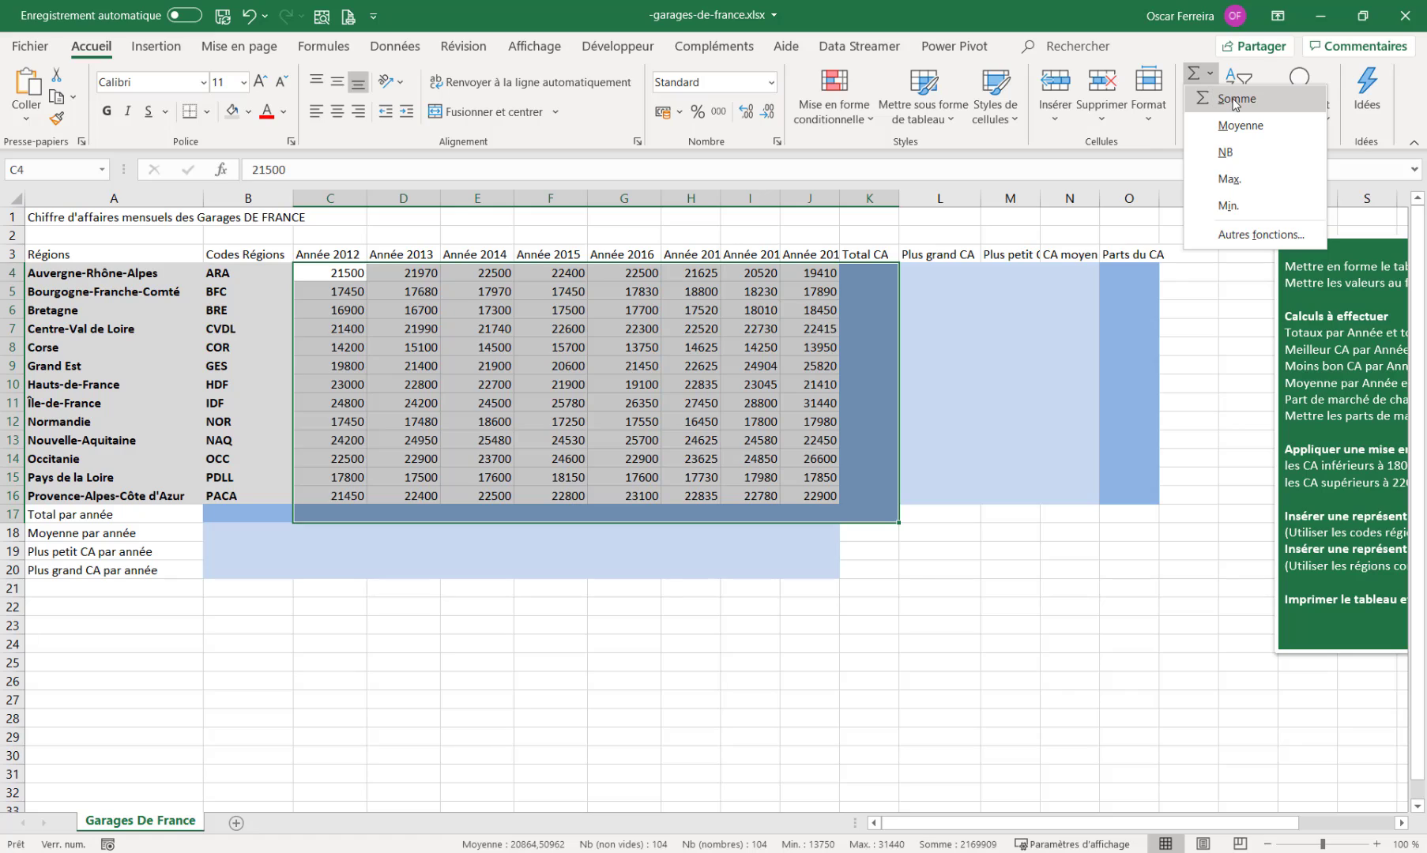
{"action": "left_click", "coordinate": [1224, 98]}
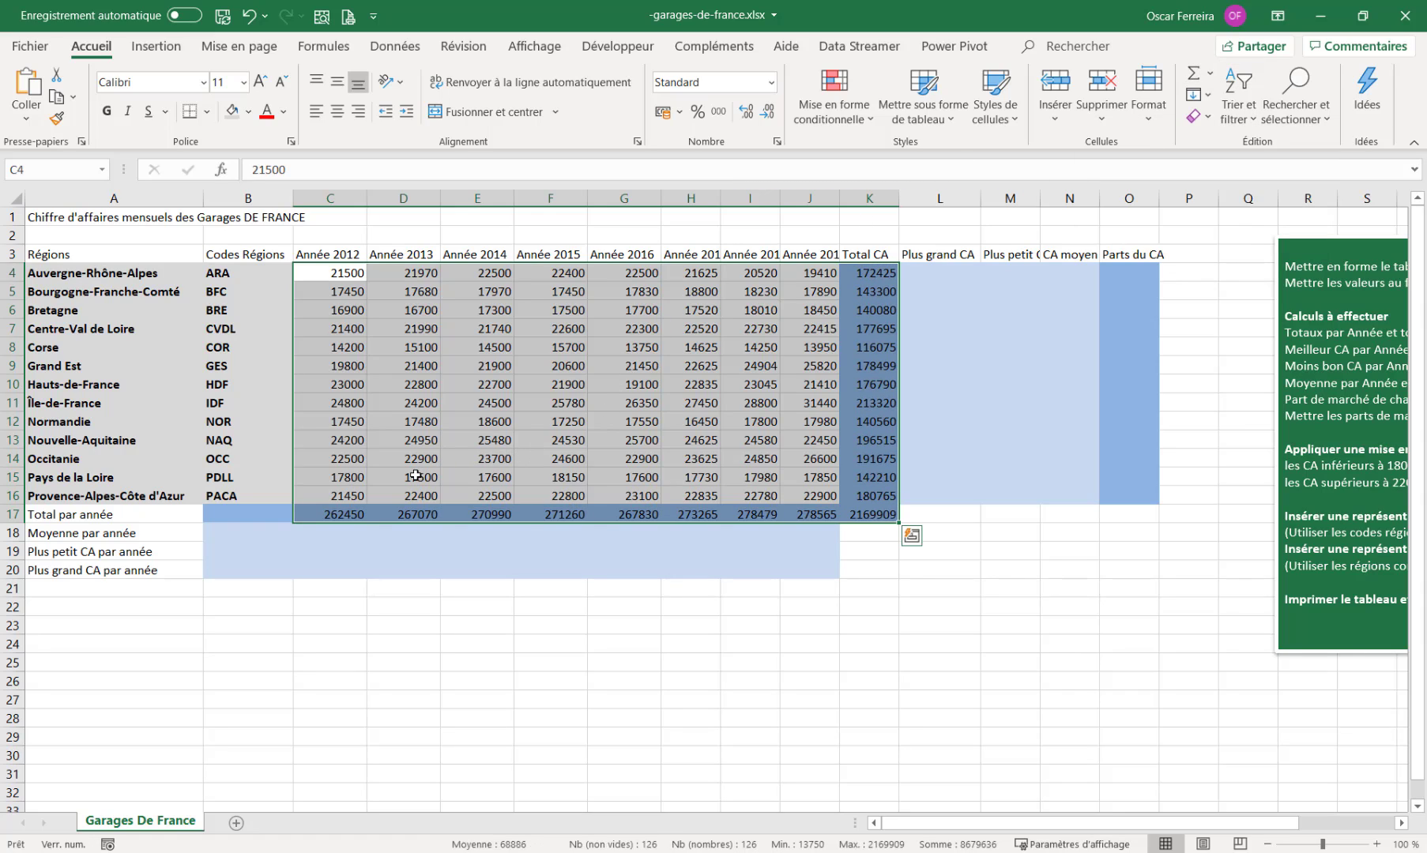
- Enter the 2012 average in C18 with the MOYENNE function over C4:C16
{"action": "left_click", "coordinate": [347, 540]}
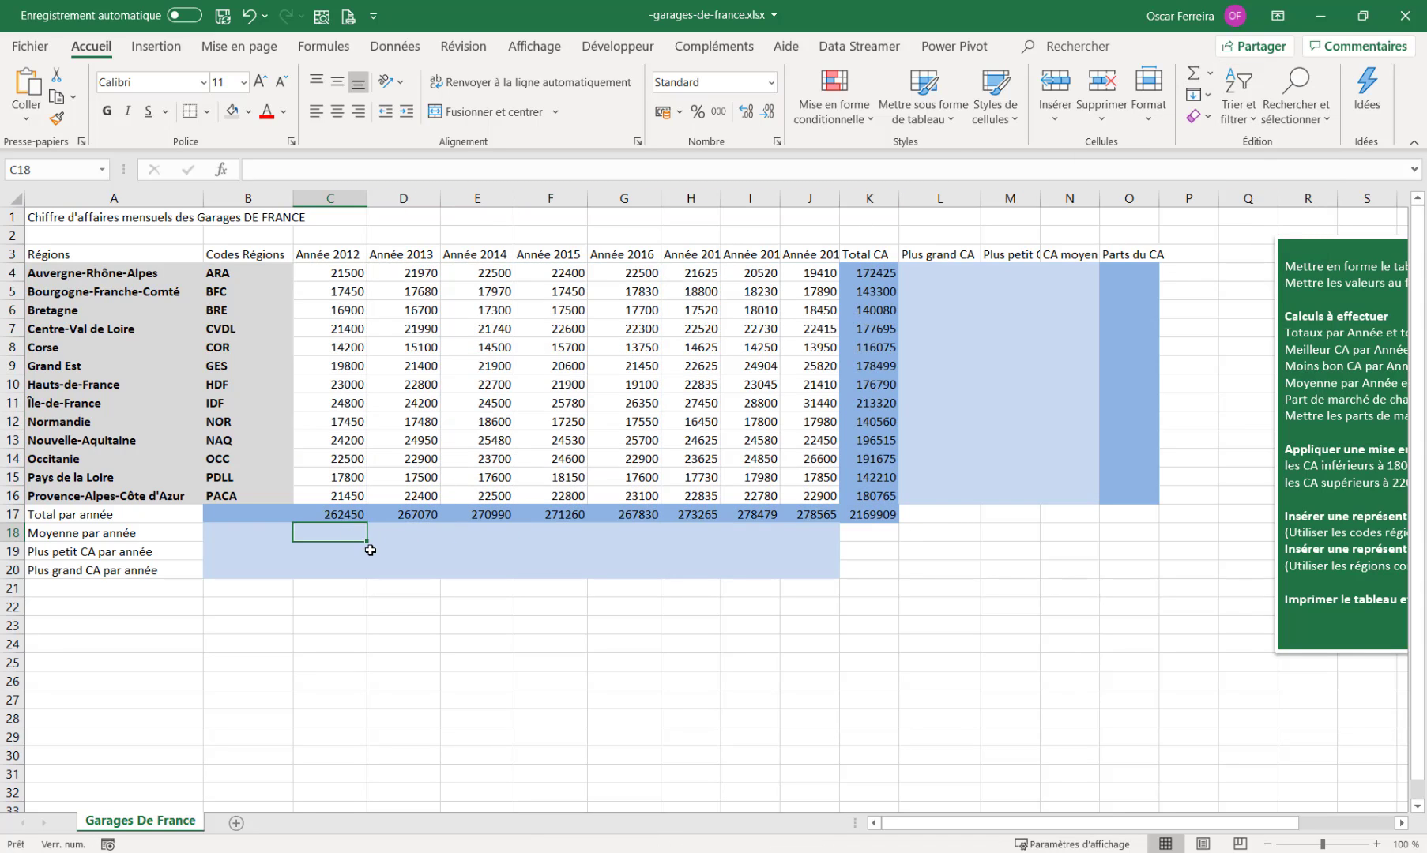
{"action": "type", "text": "="}
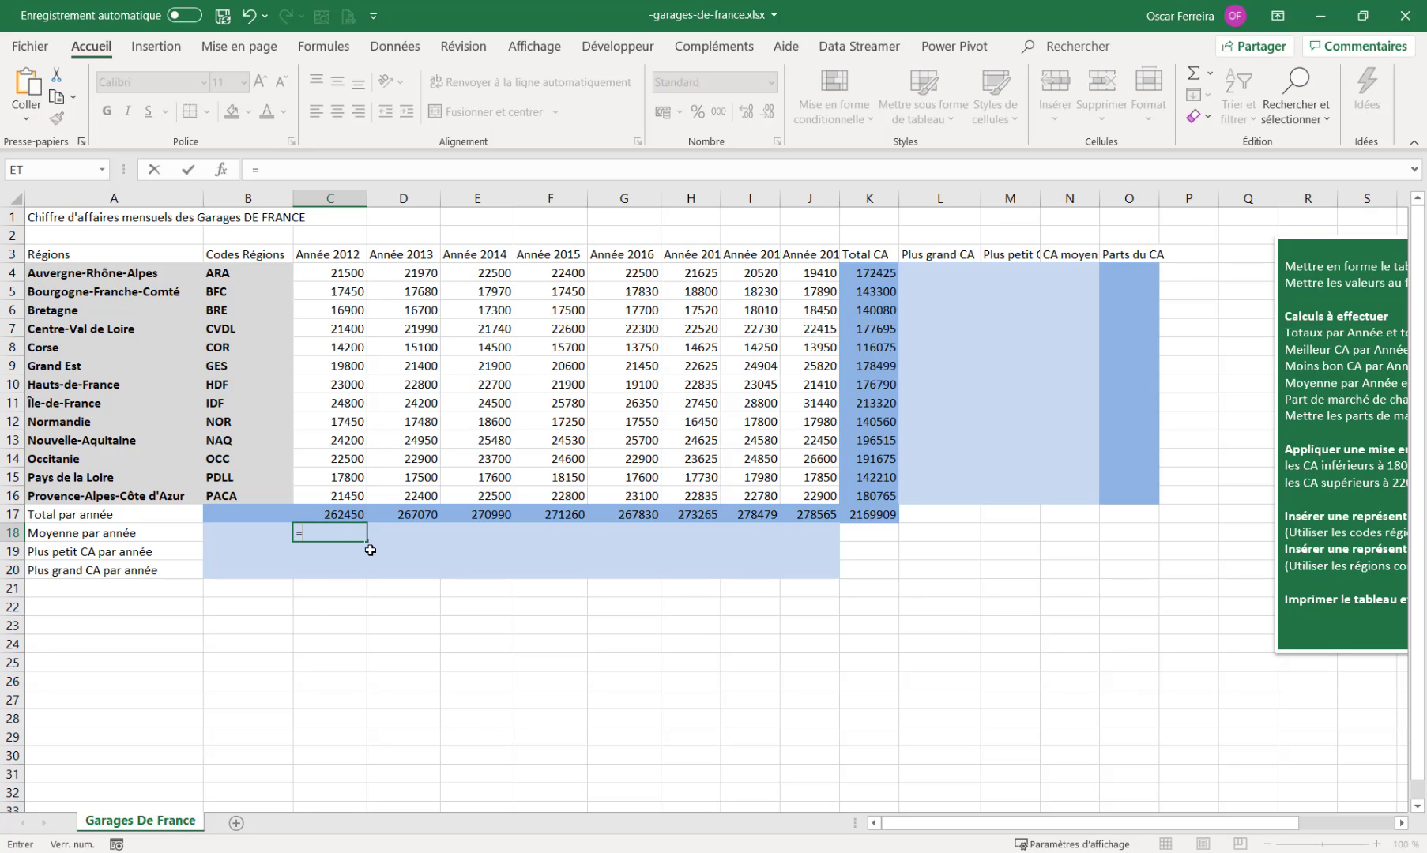
{"action": "type", "text": "moy"}
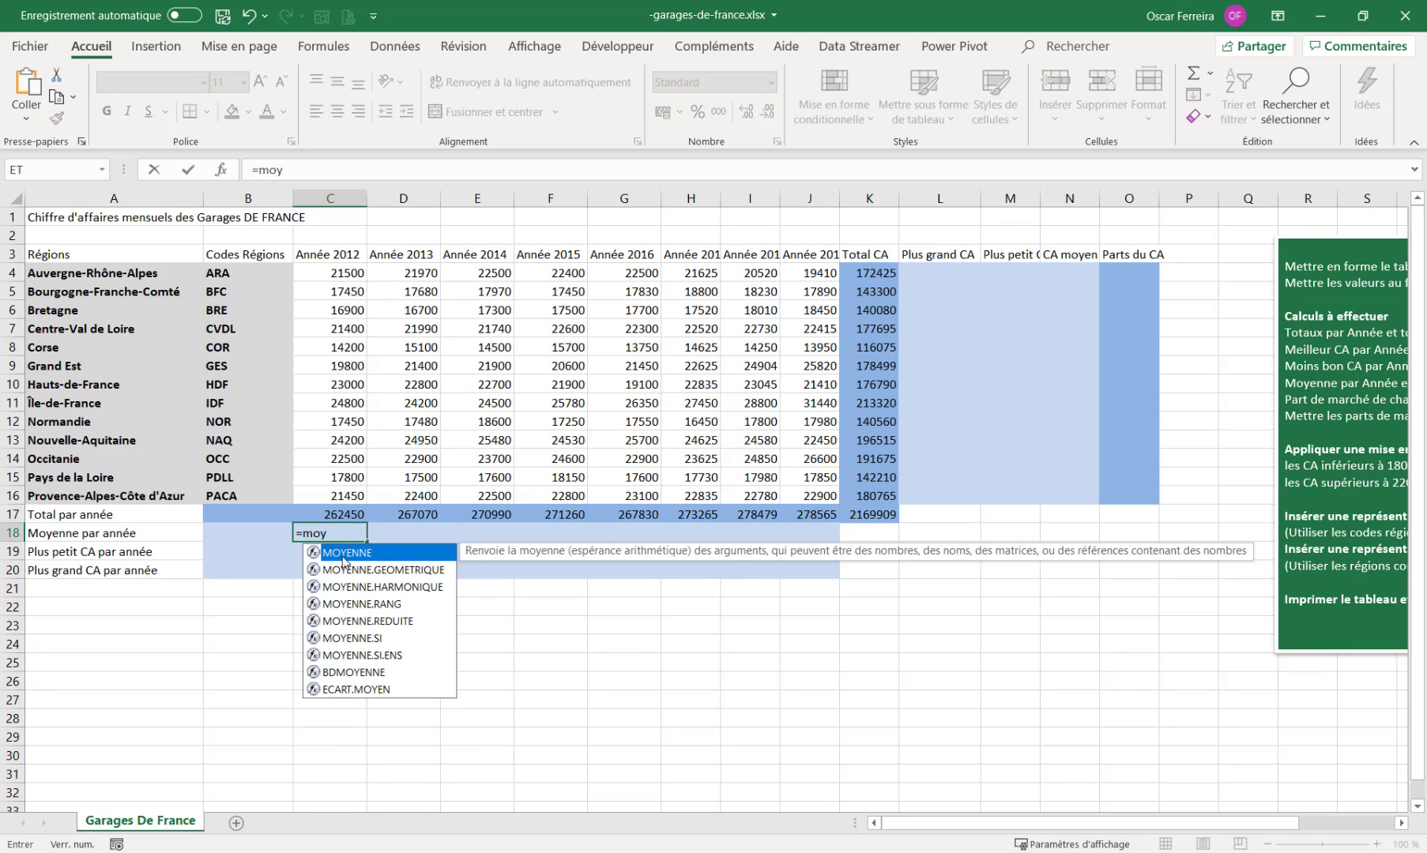
{"action": "double_click", "coordinate": [344, 553]}
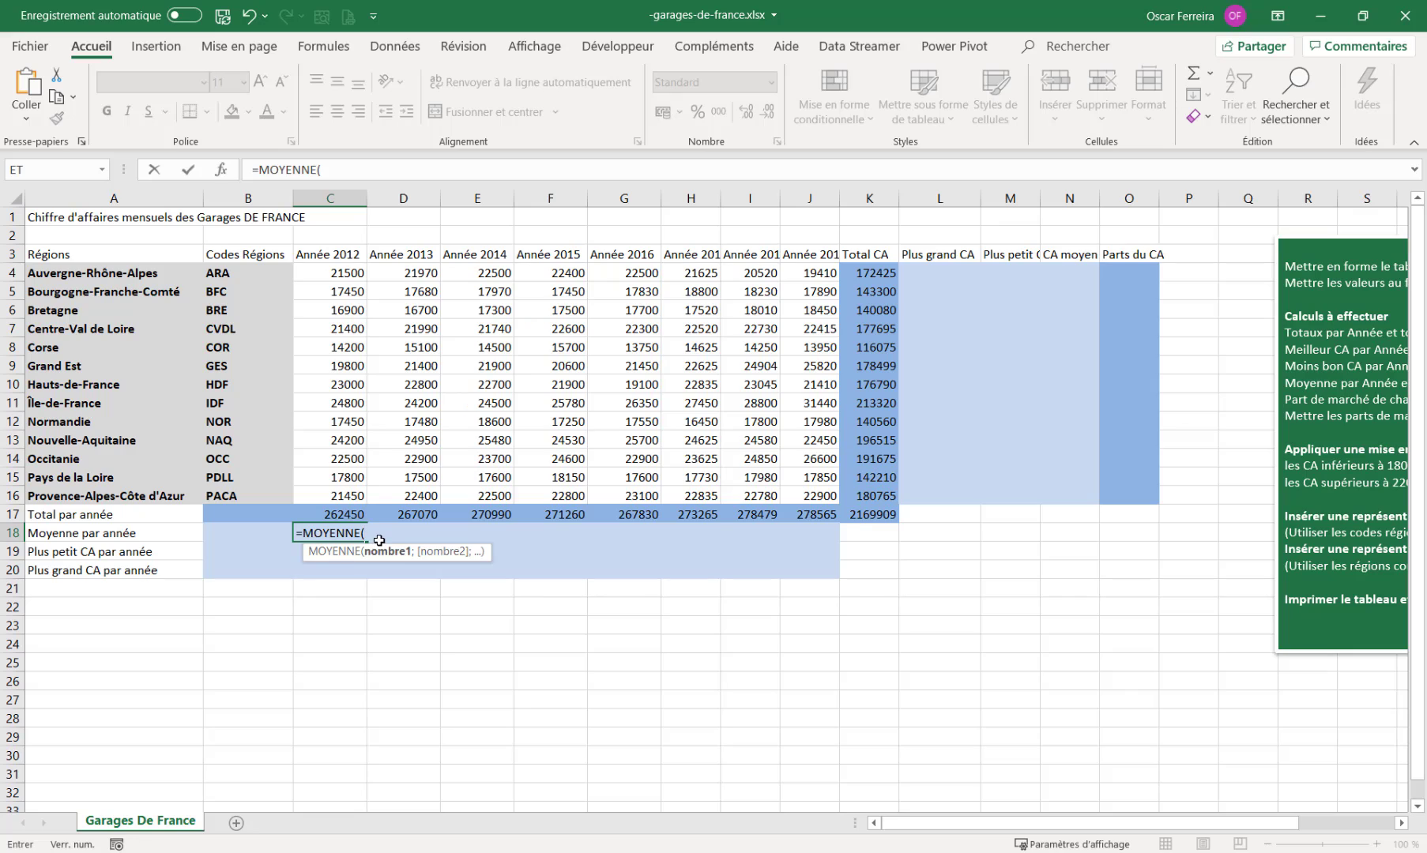
{"action": "left_click_drag", "start_coordinate": [350, 272], "coordinate": [323, 491]}
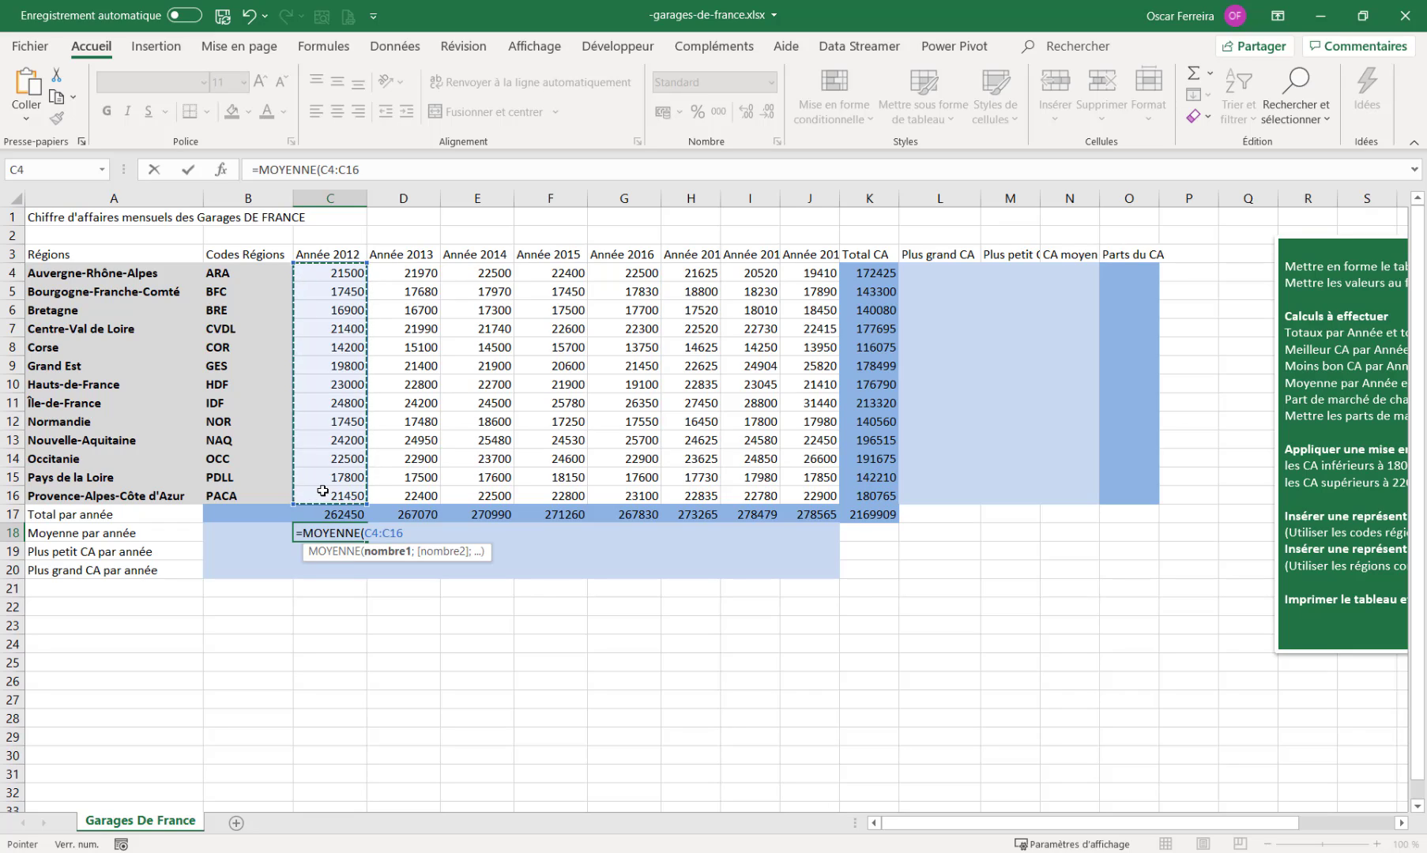
{"action": "key", "text": "Return"}
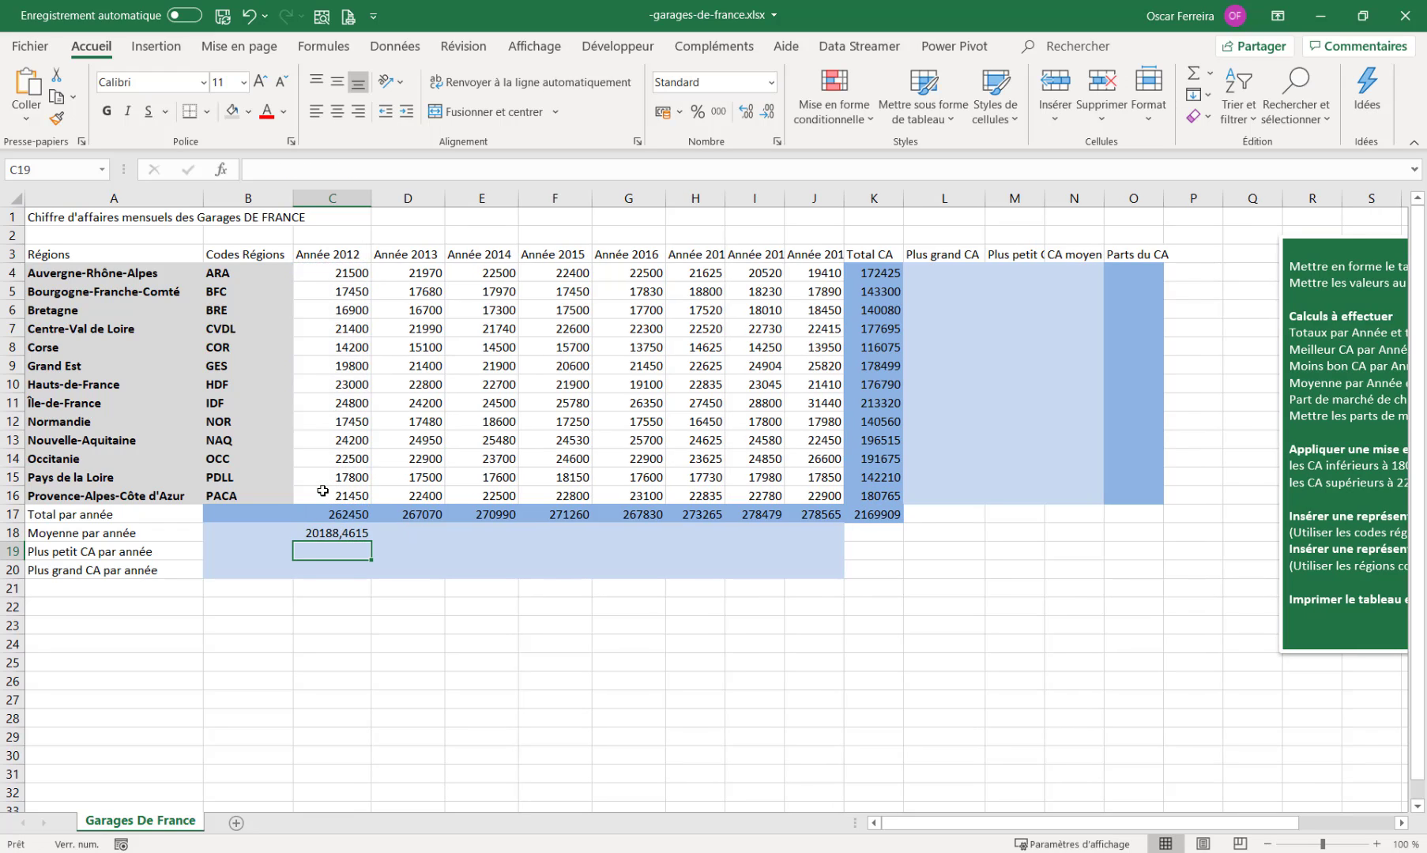
- Enter the smallest 2012 revenue in C19 with the MIN function over C4:C16
{"action": "type", "text": "=min"}
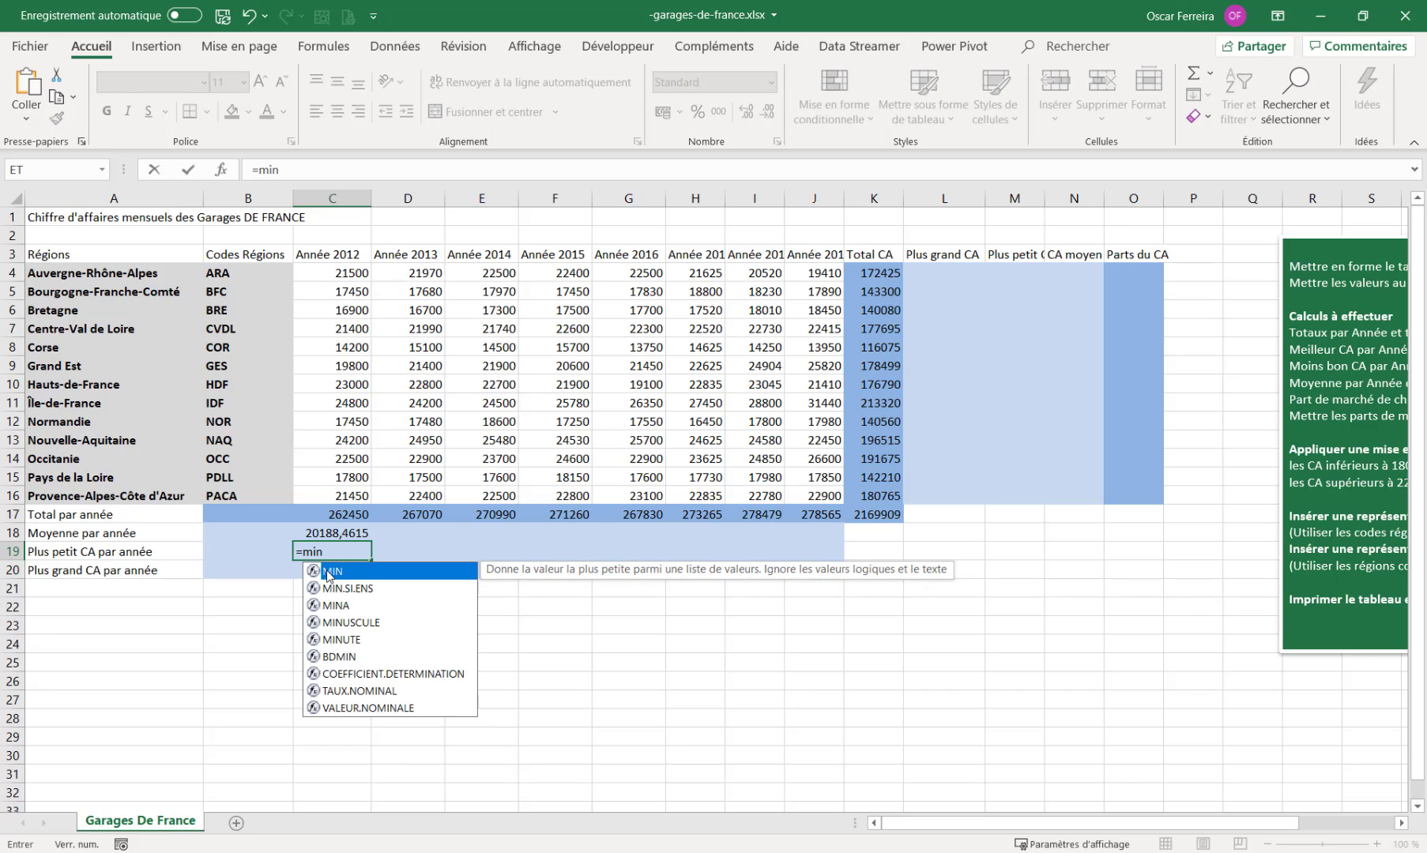
{"action": "double_click", "coordinate": [327, 574]}
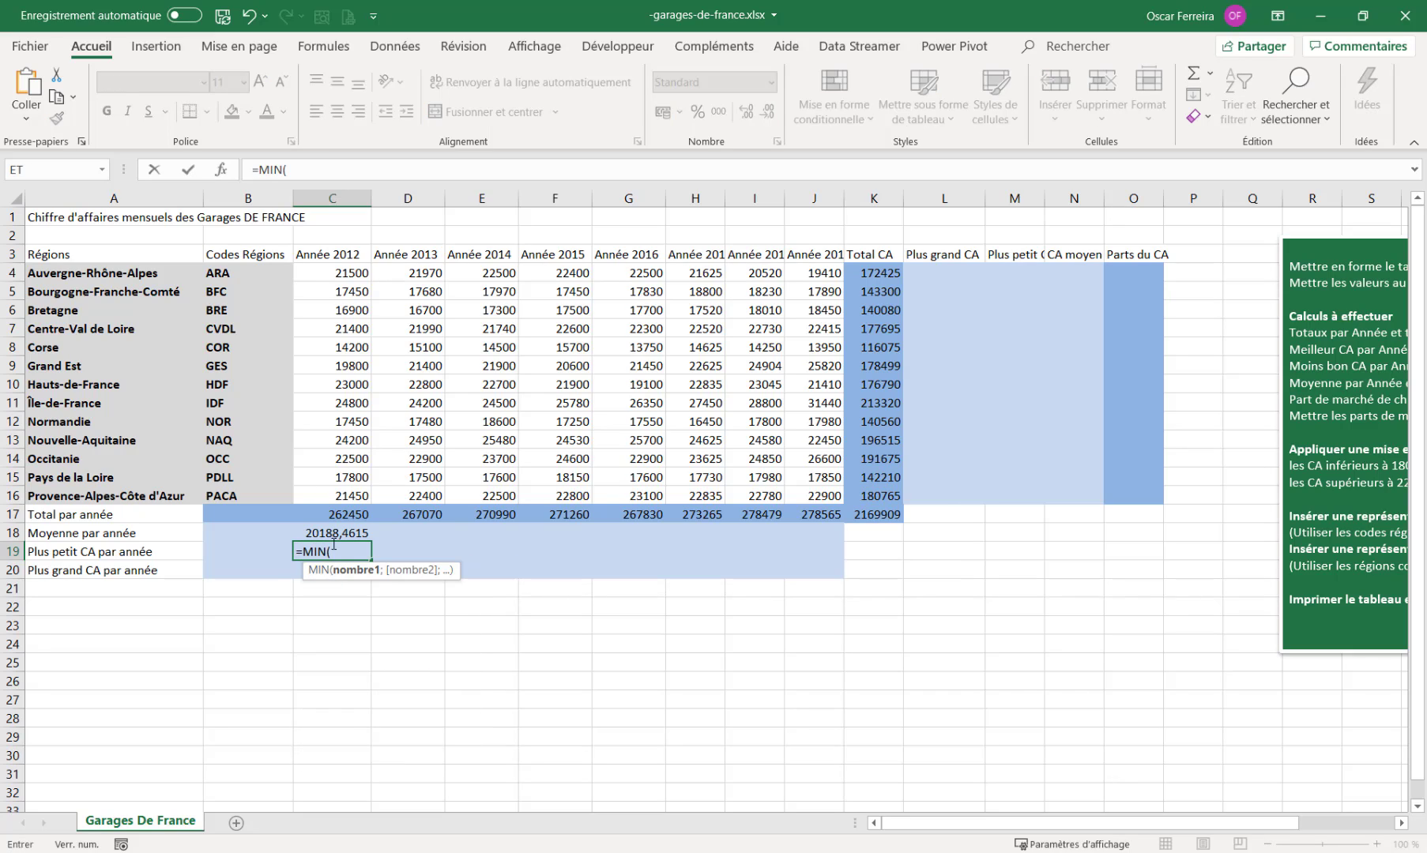
{"action": "left_click_drag", "start_coordinate": [332, 272], "coordinate": [322, 491]}
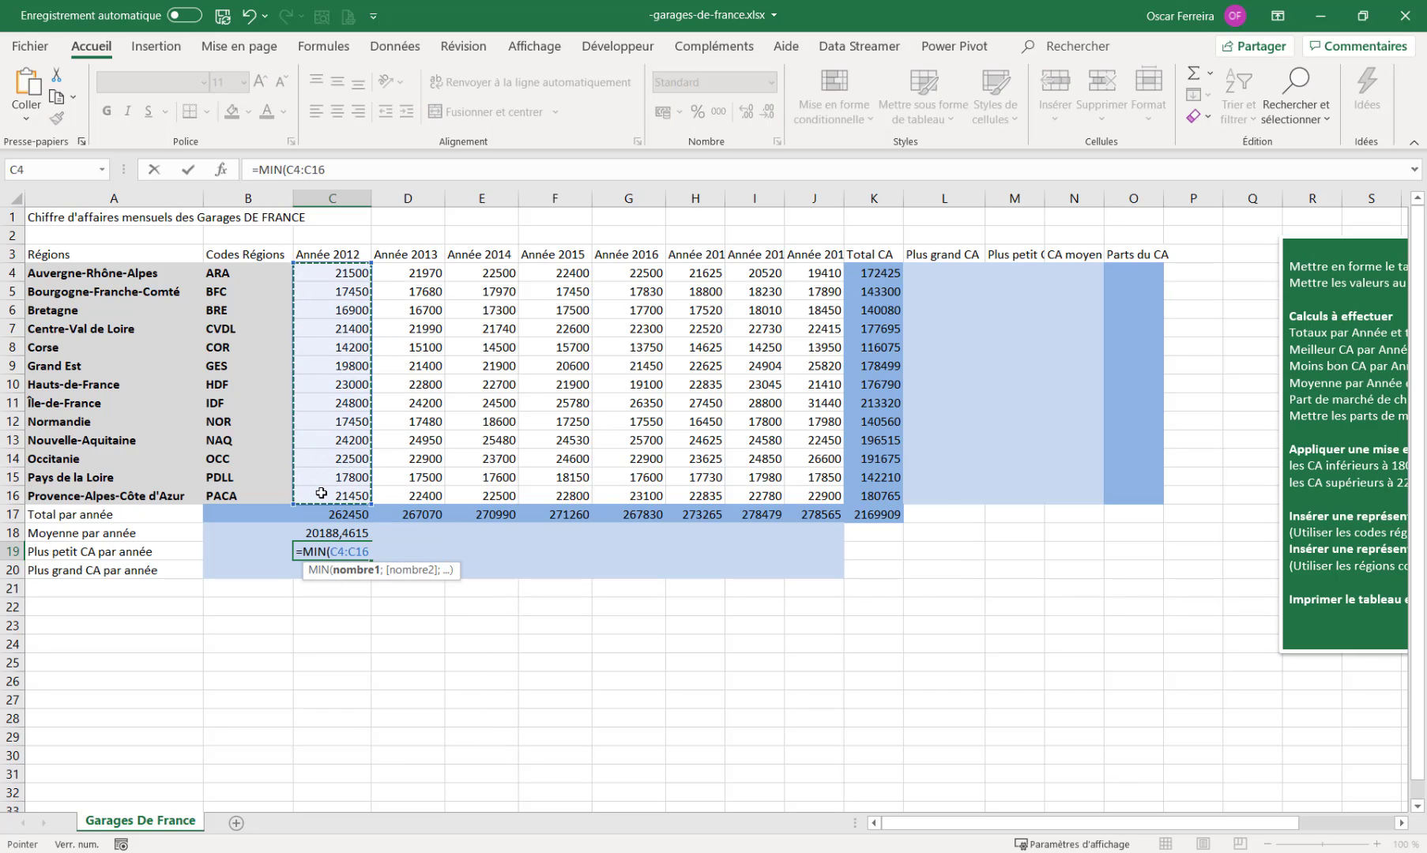
{"action": "key", "text": "Return"}
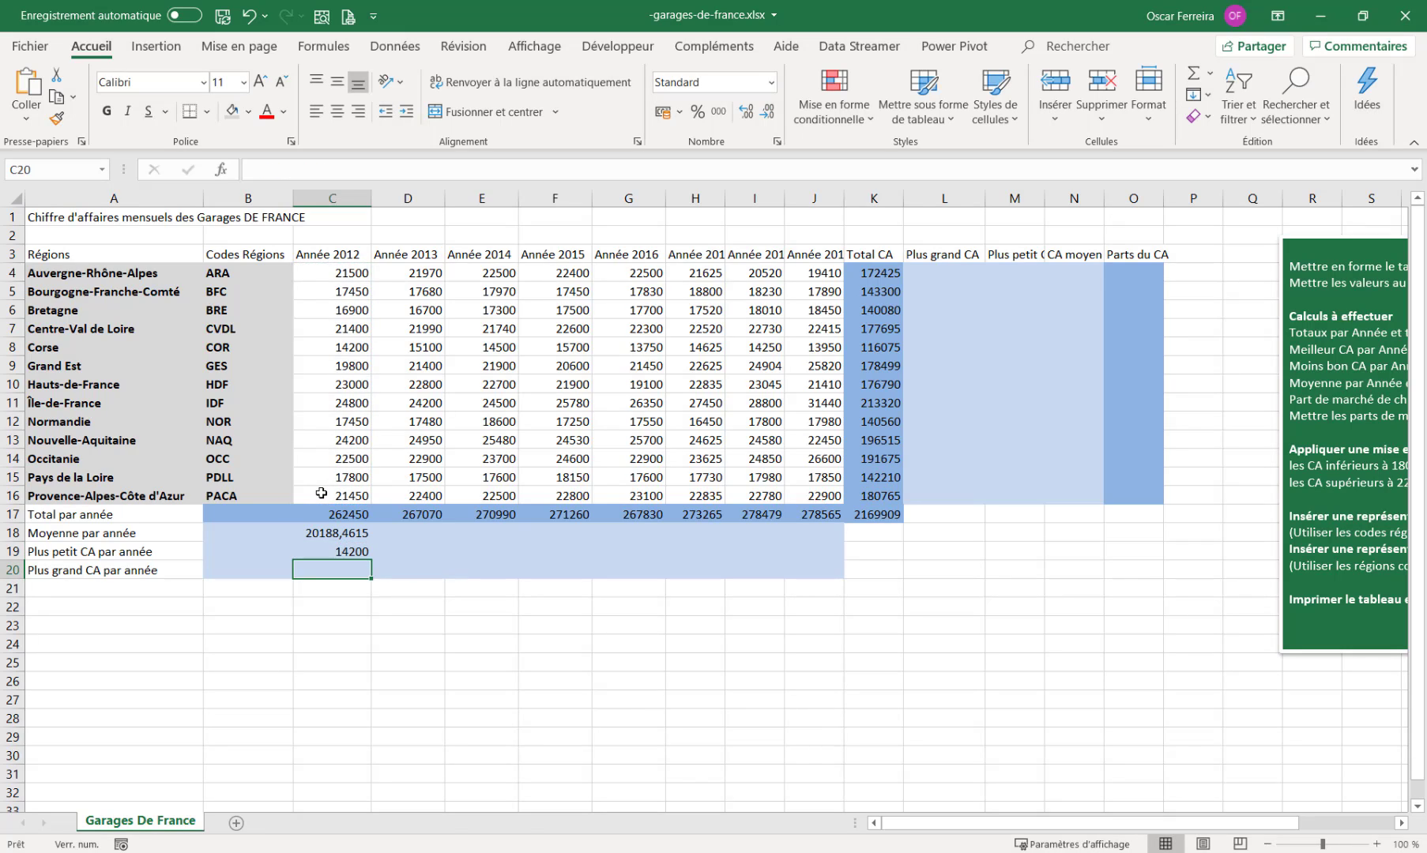
- Enter the largest 2012 revenue in C20 with MAX over C4:C16, and extend the formulas in C18:C20 across to column J
{"action": "type", "text": "=ma"}
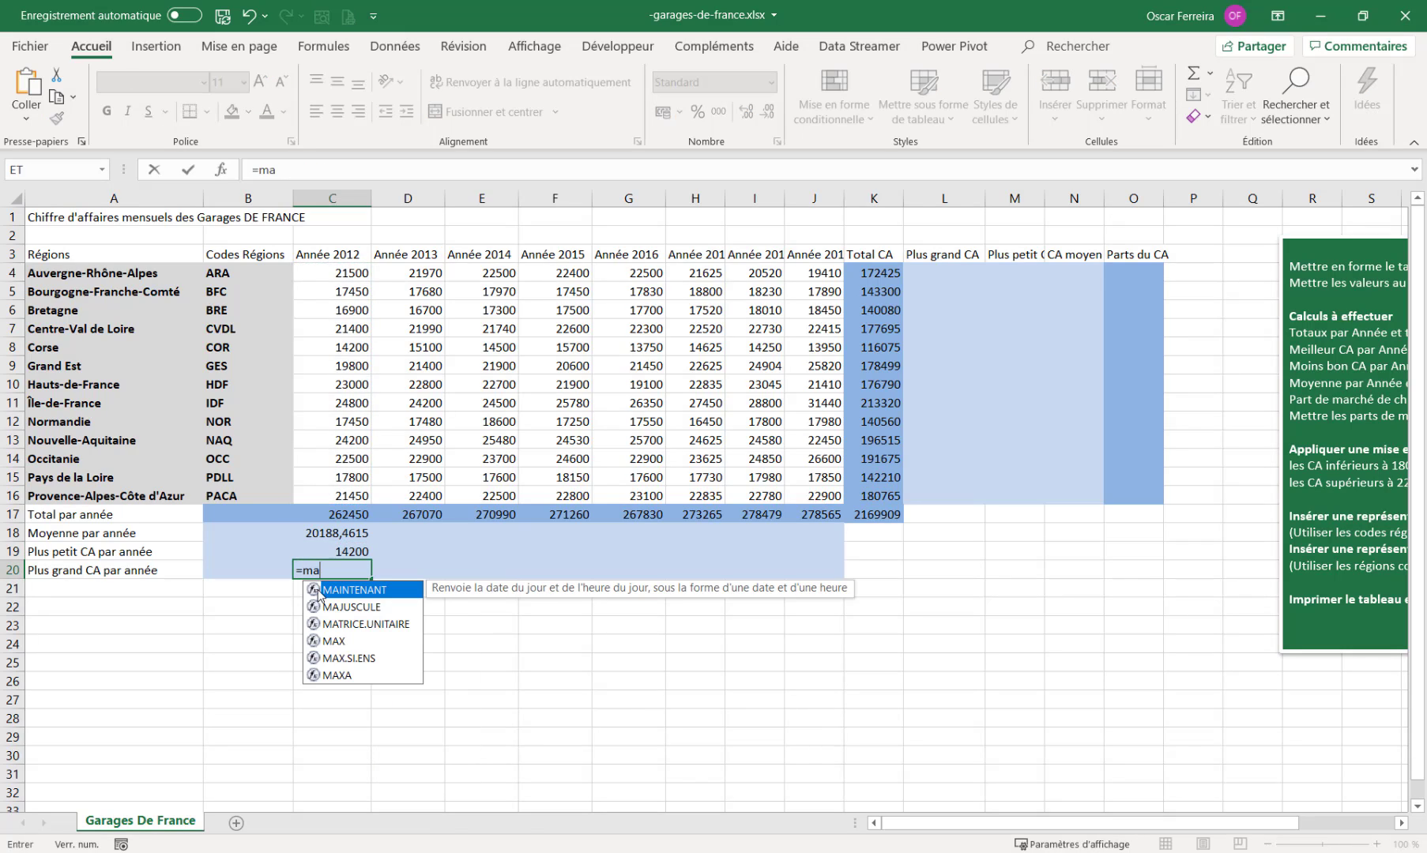
{"action": "double_click", "coordinate": [332, 641]}
{"action": "left_click_drag", "start_coordinate": [355, 272], "coordinate": [341, 493]}
{"action": "key", "text": "Return"}
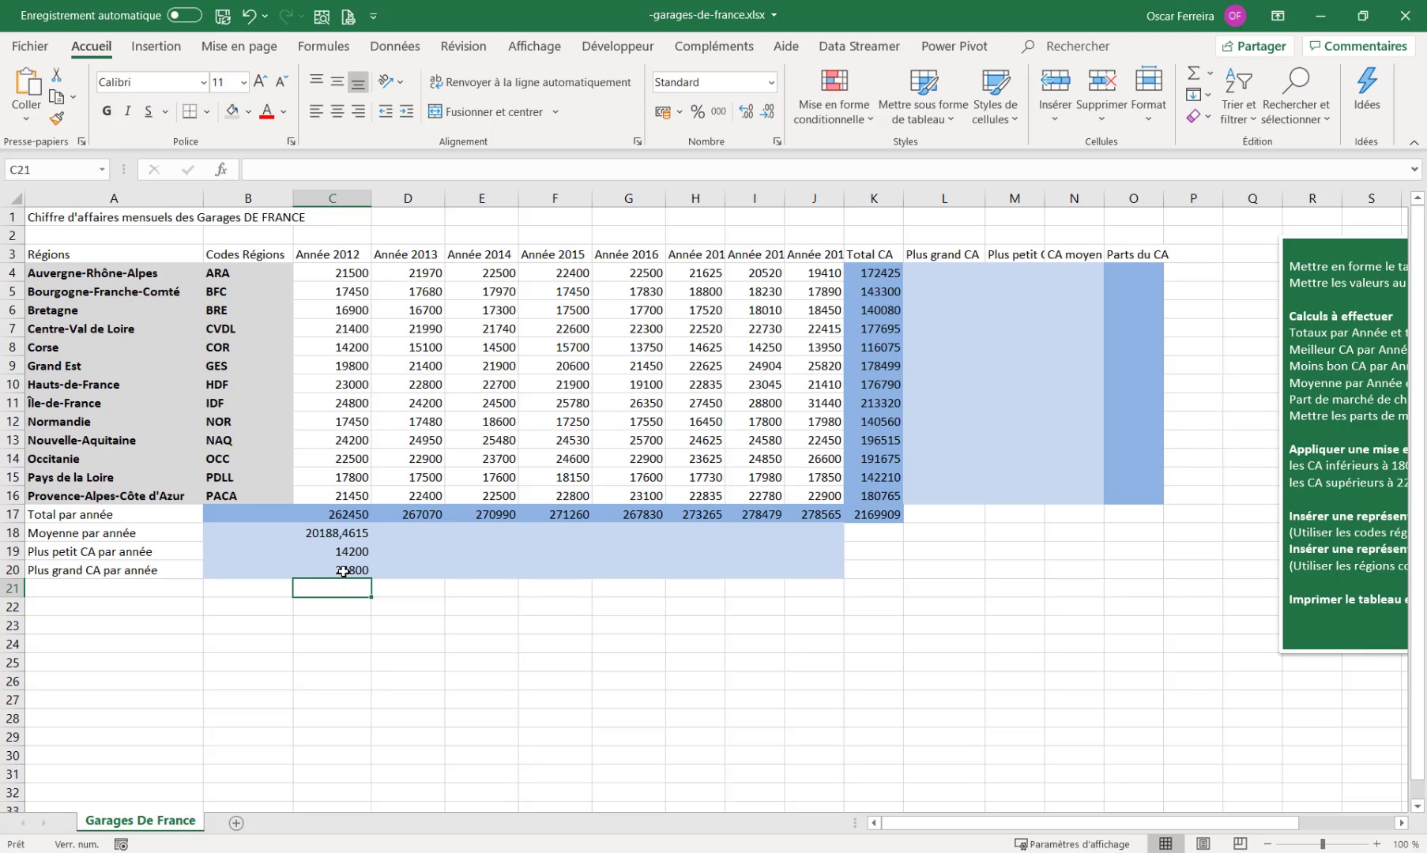
{"action": "left_click_drag", "start_coordinate": [348, 533], "coordinate": [825, 570]}
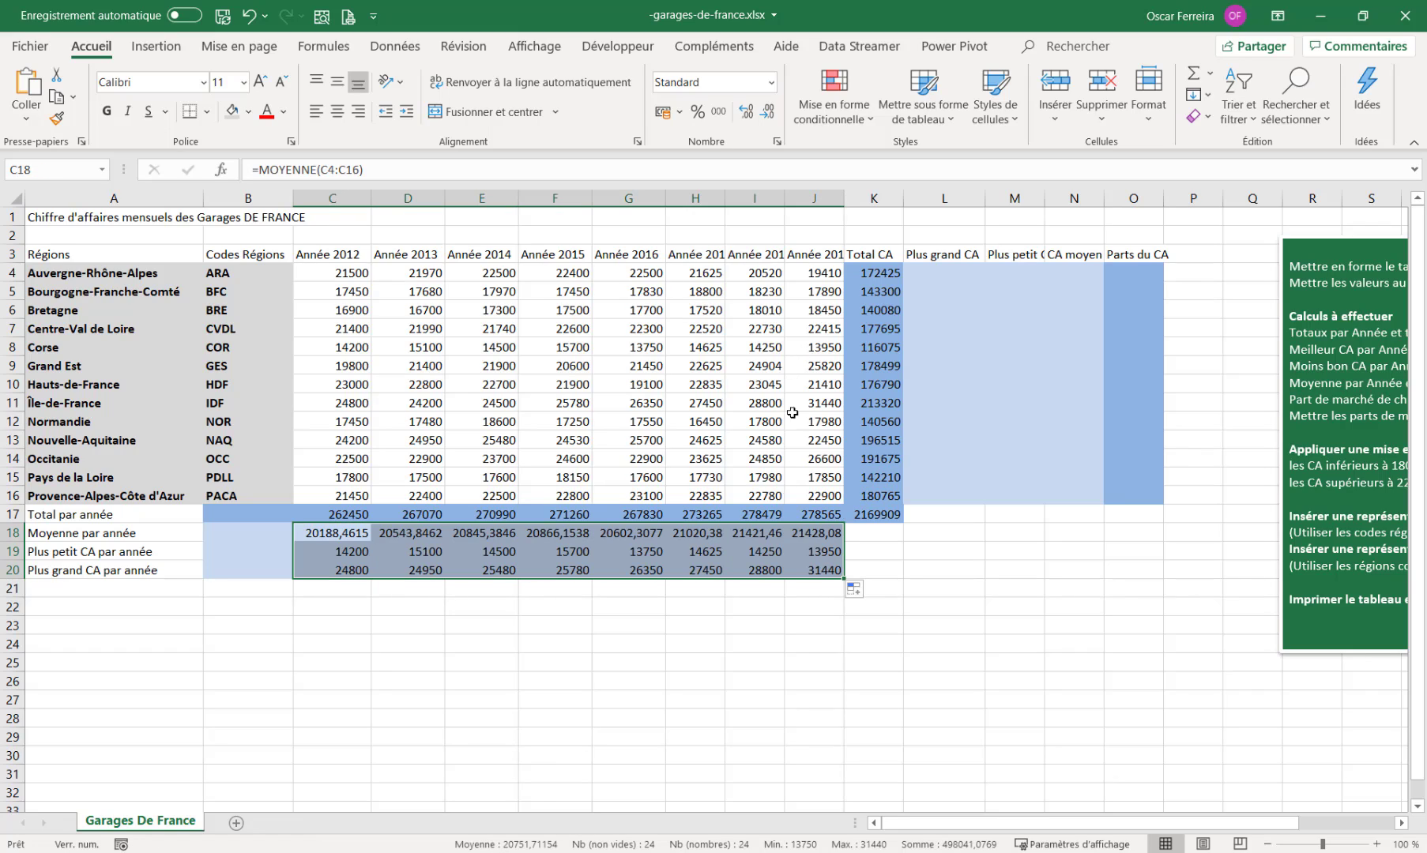
- Enter the largest revenue of Auvergne-Rhône-Alpes in L4 with the MAX function over C4:J4
{"action": "left_click", "coordinate": [935, 272]}
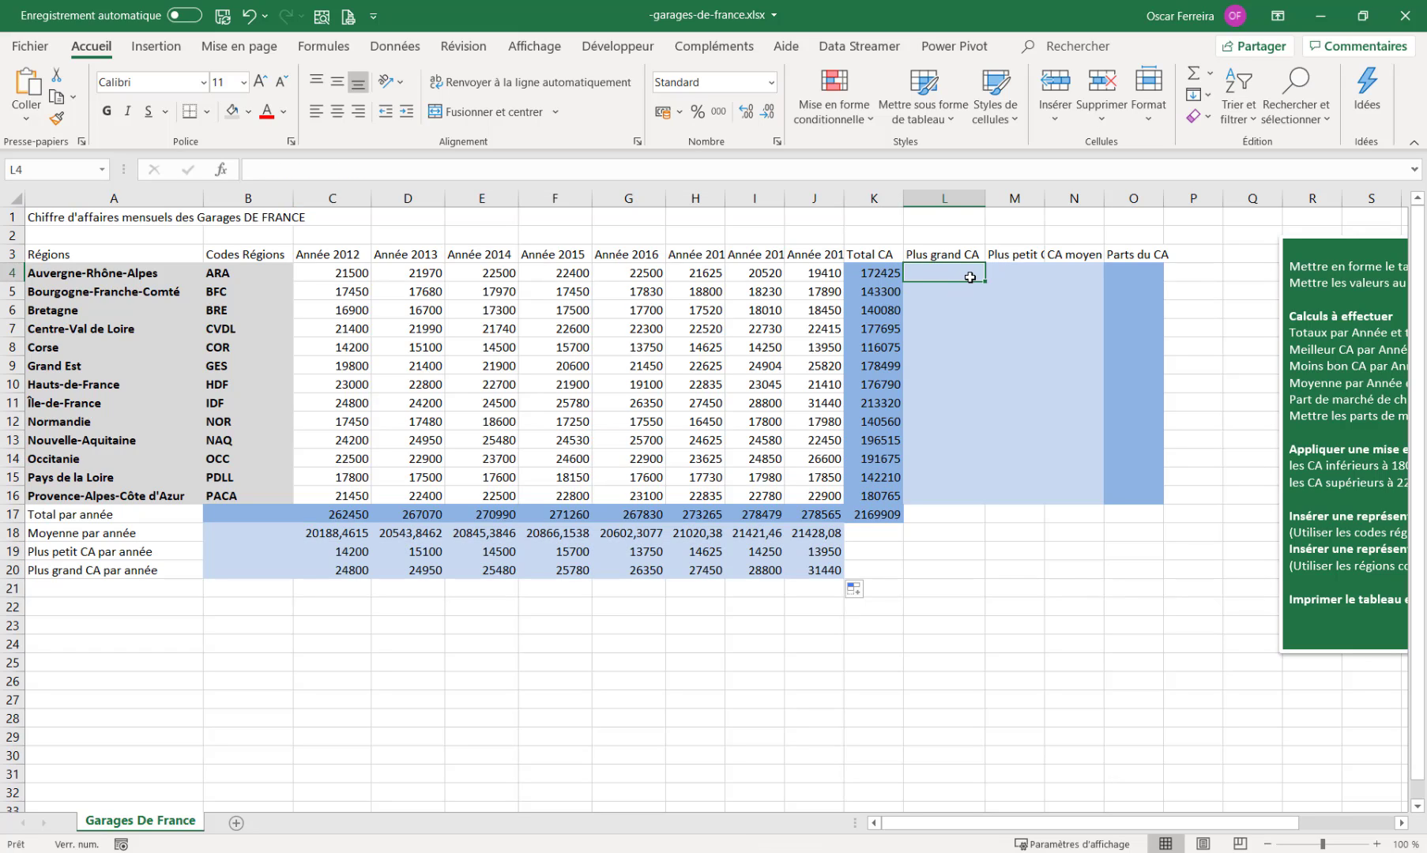
{"action": "type", "text": "="}
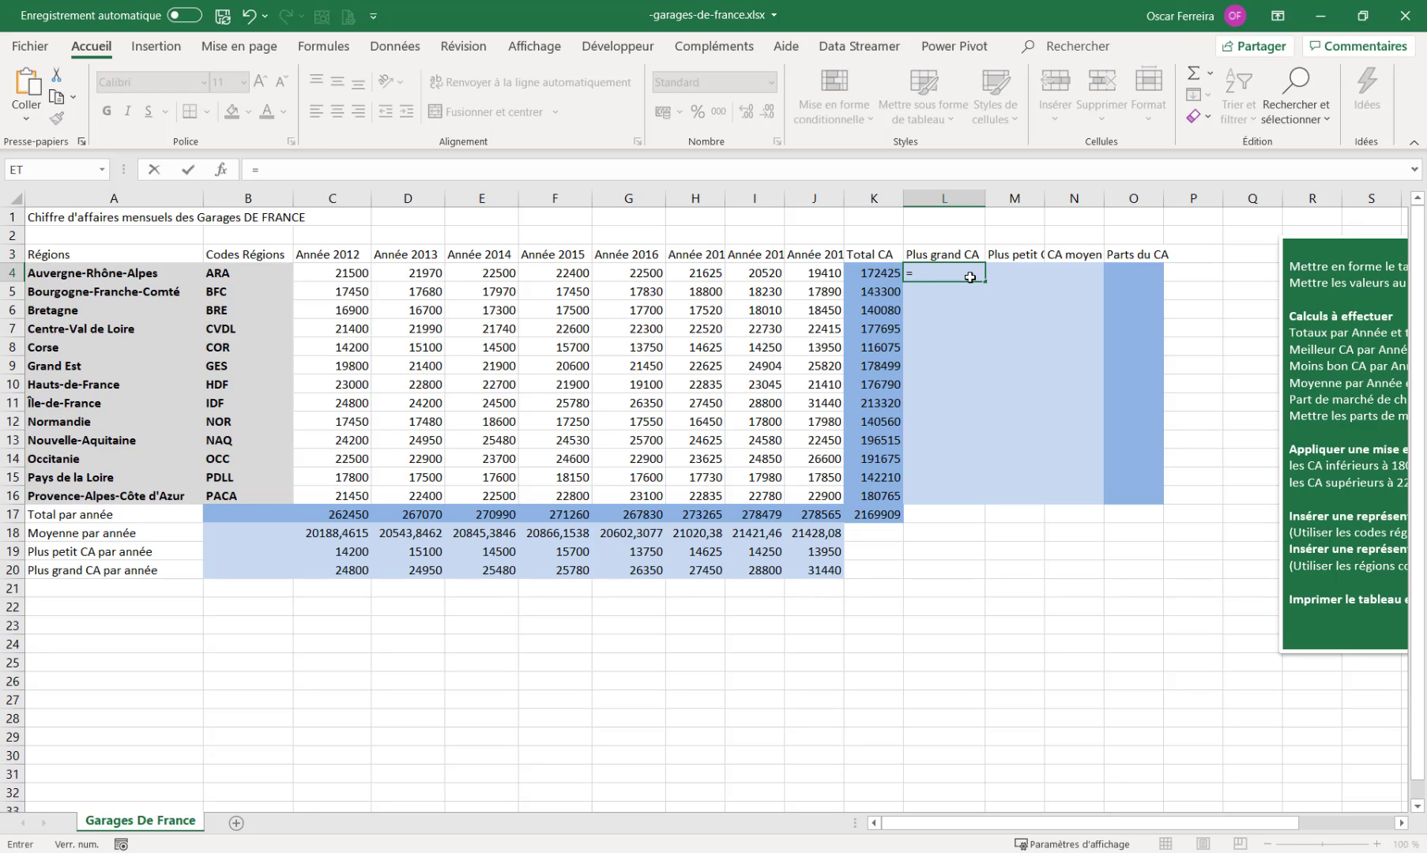
{"action": "type", "text": "max"}
{"action": "double_click", "coordinate": [943, 295]}
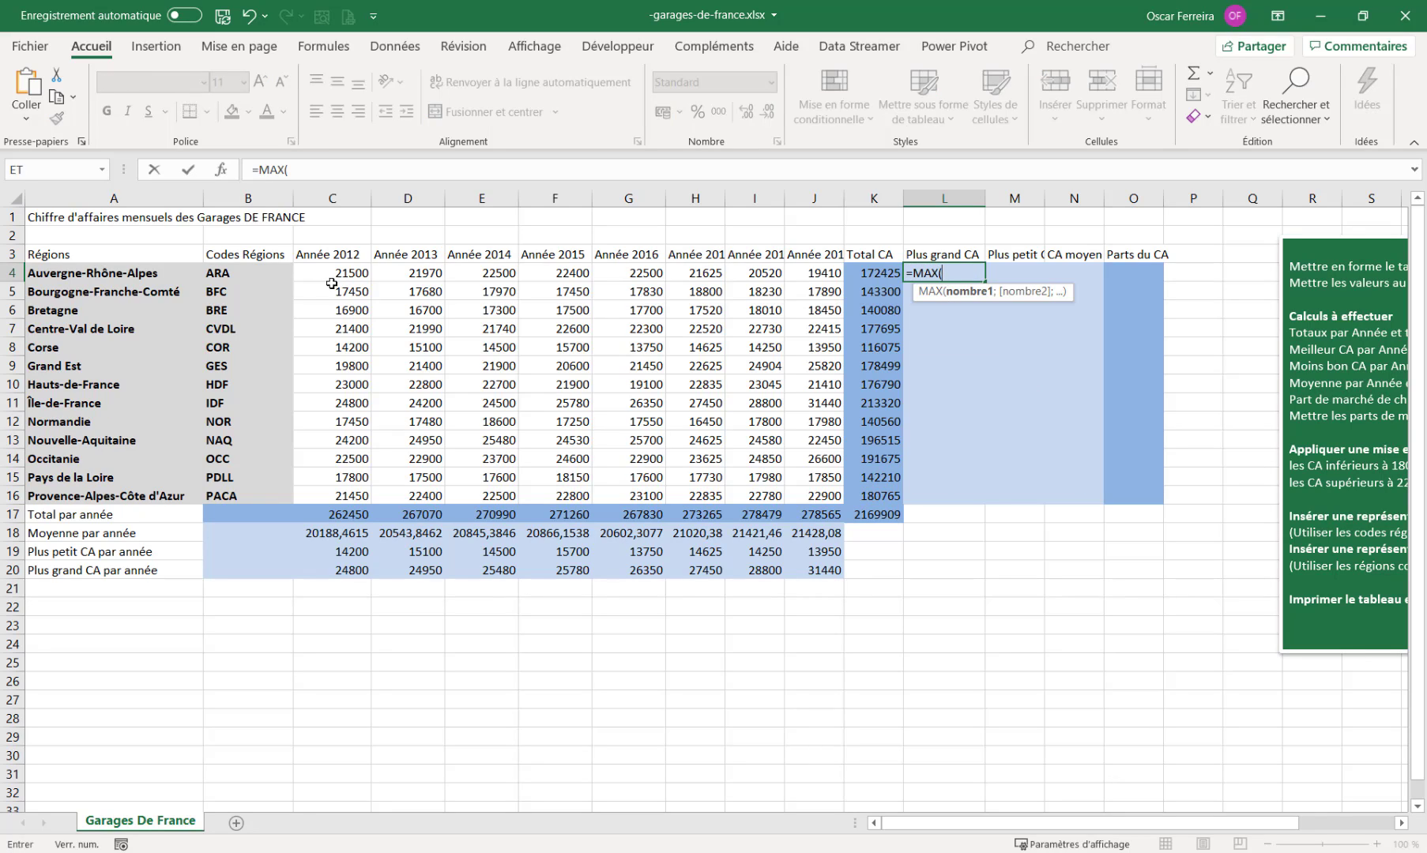
{"action": "left_click_drag", "start_coordinate": [330, 276], "coordinate": [840, 282]}
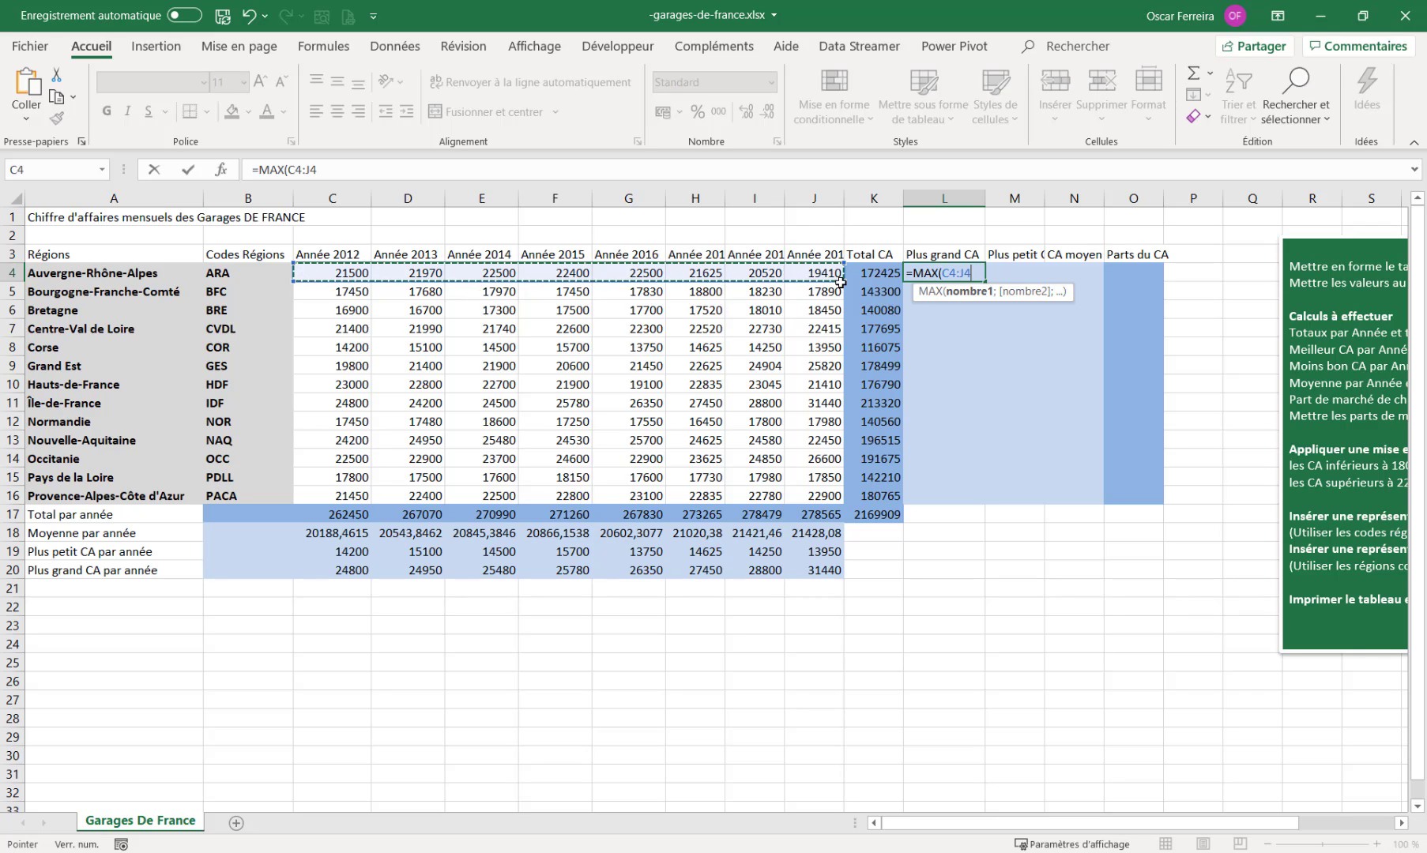
{"action": "key", "text": "Tab"}
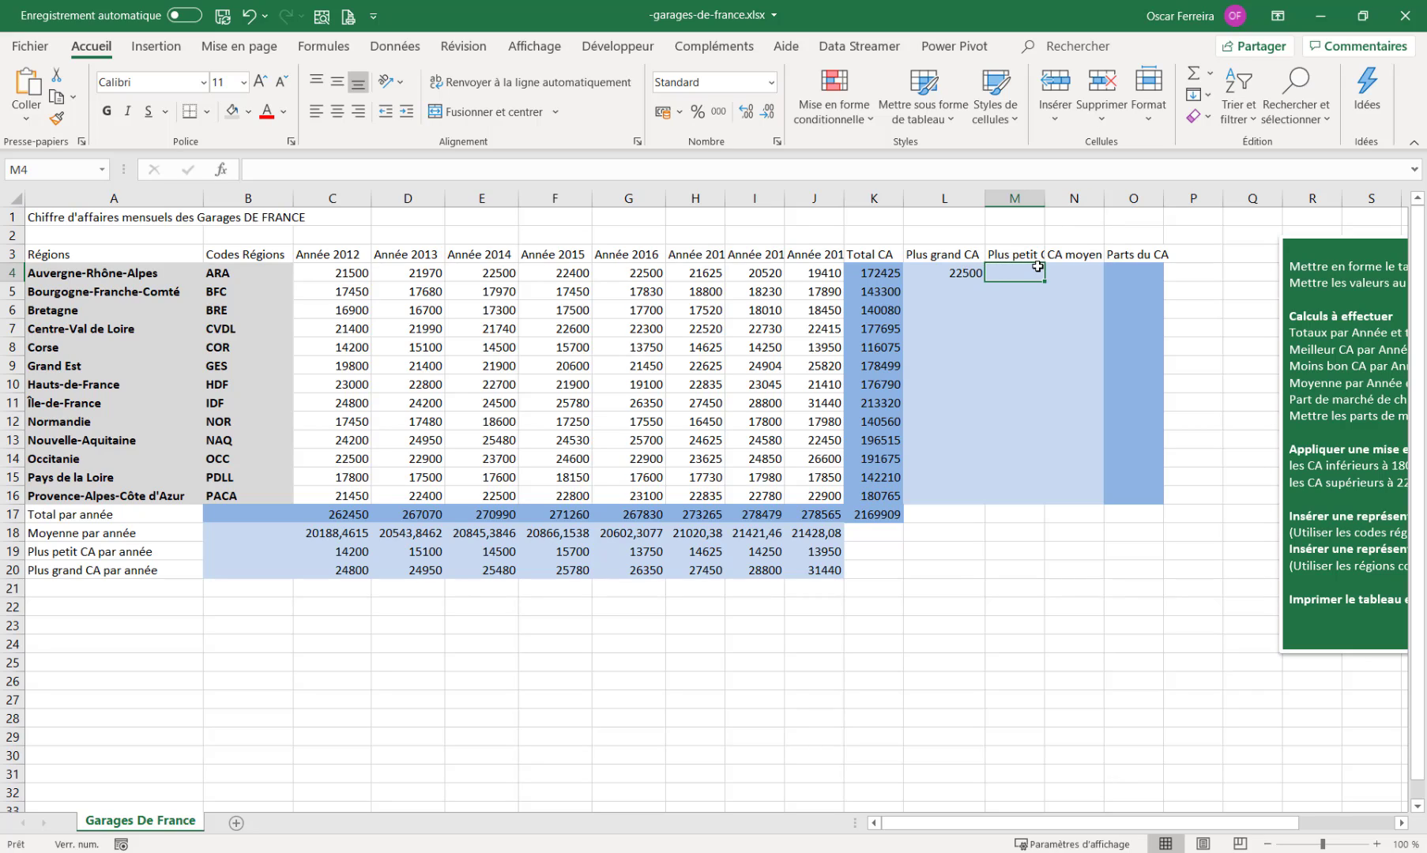
- Enter the smallest revenue of Auvergne-Rhône-Alpes in M4 with the MIN function over C4:J4
{"action": "type", "text": "="}
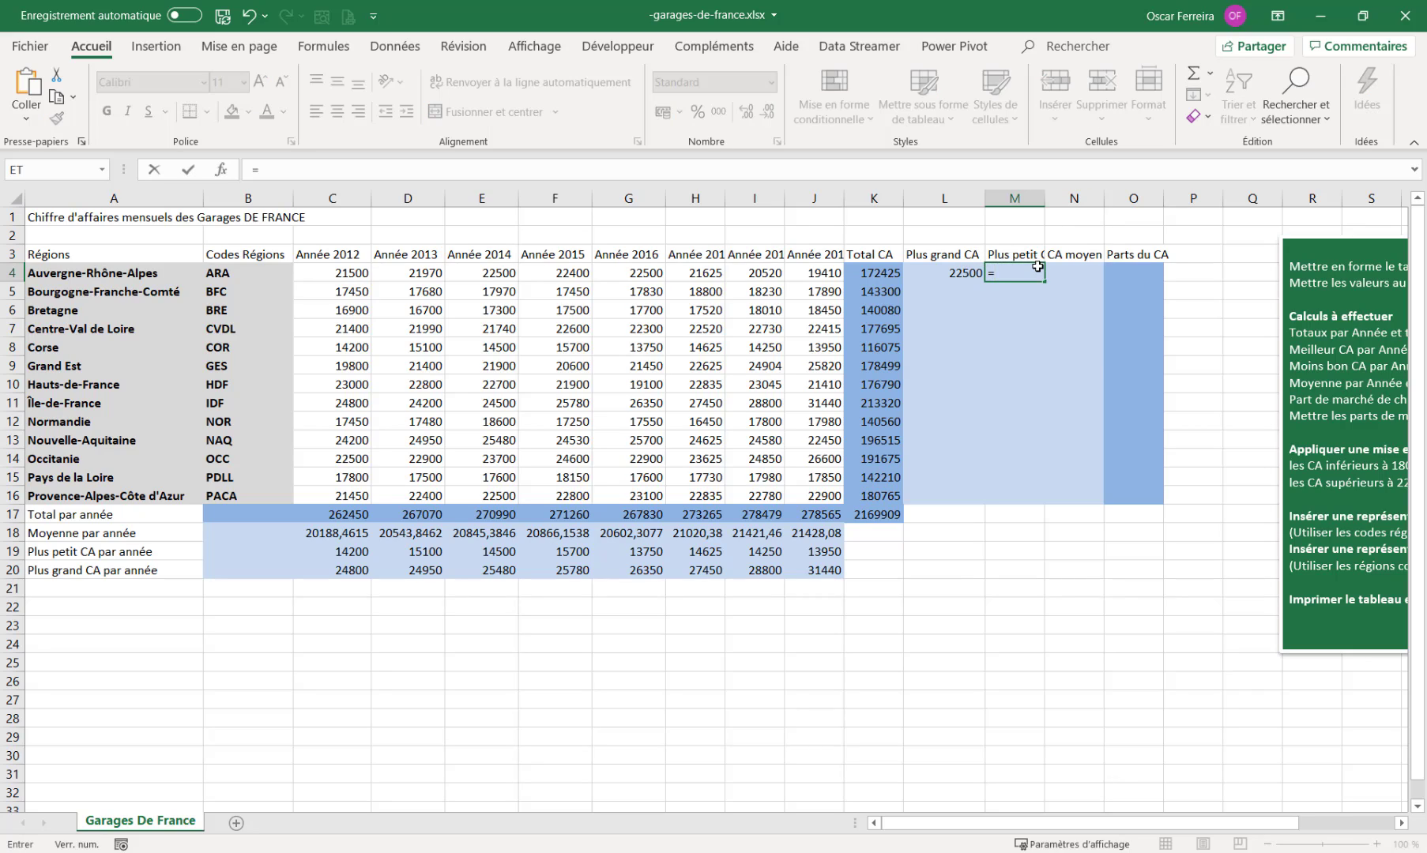
{"action": "type", "text": "min"}
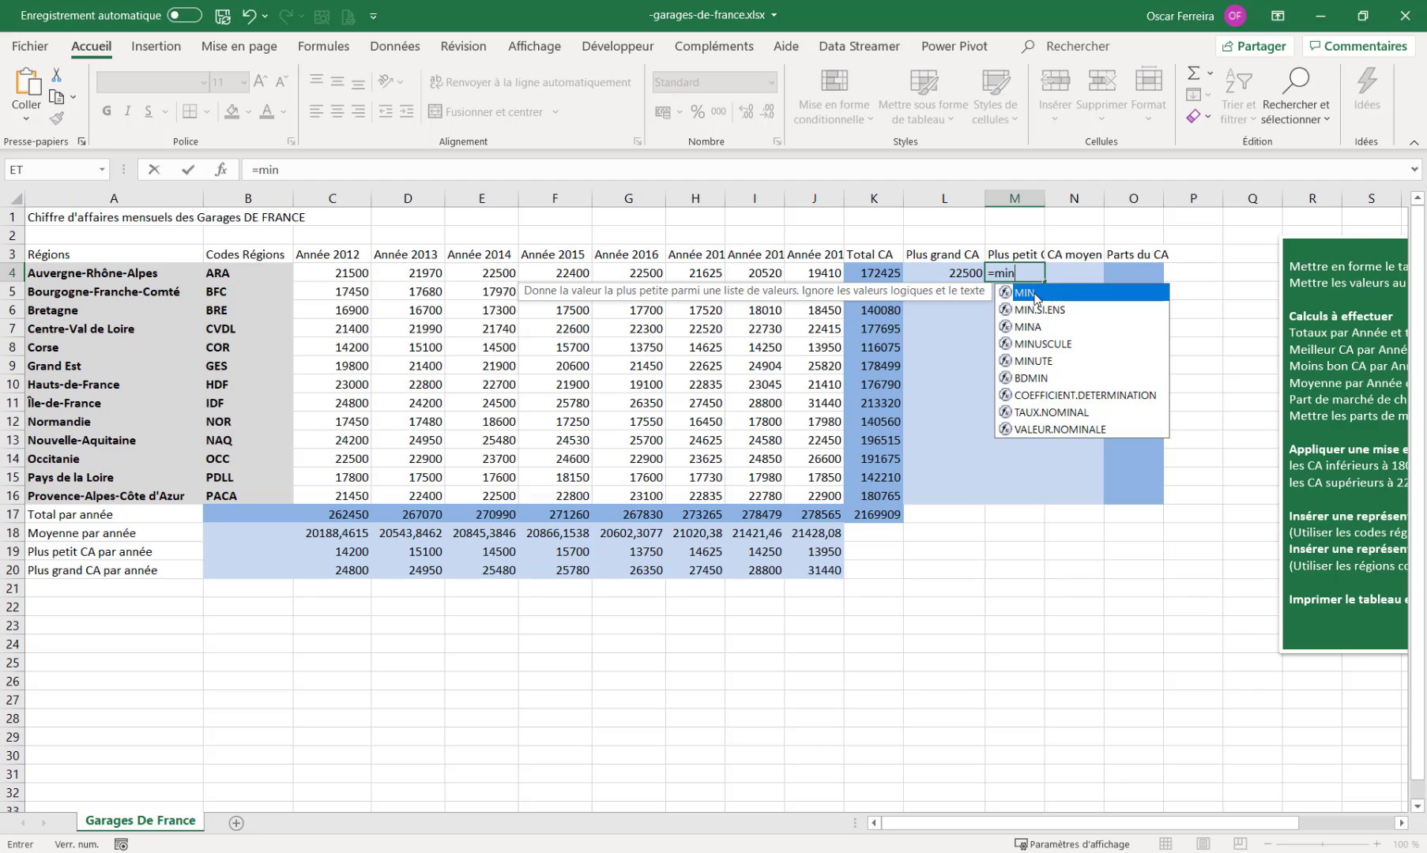
{"action": "key", "text": "Tab"}
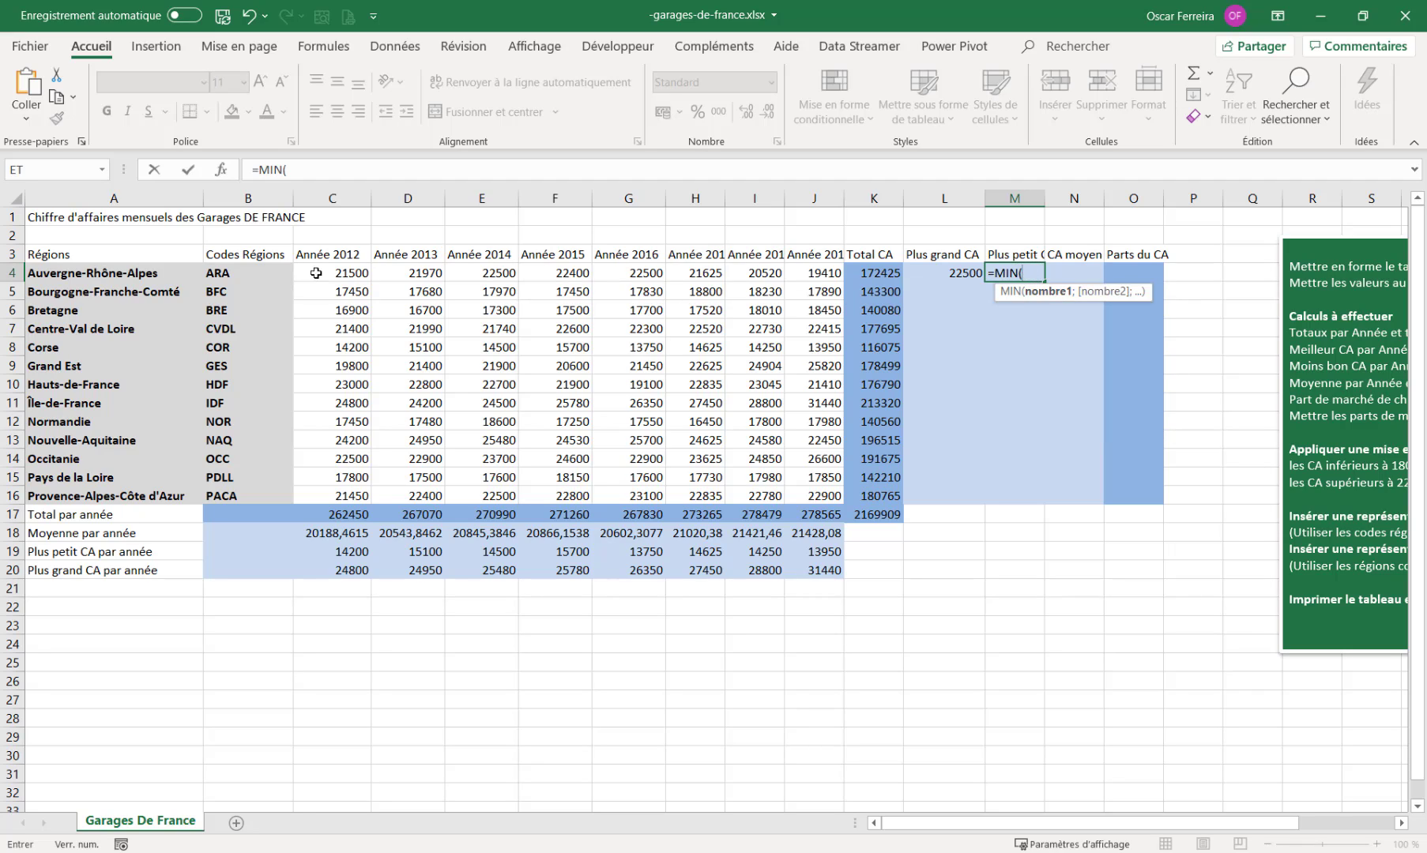
{"action": "left_click_drag", "start_coordinate": [346, 278], "coordinate": [796, 270]}
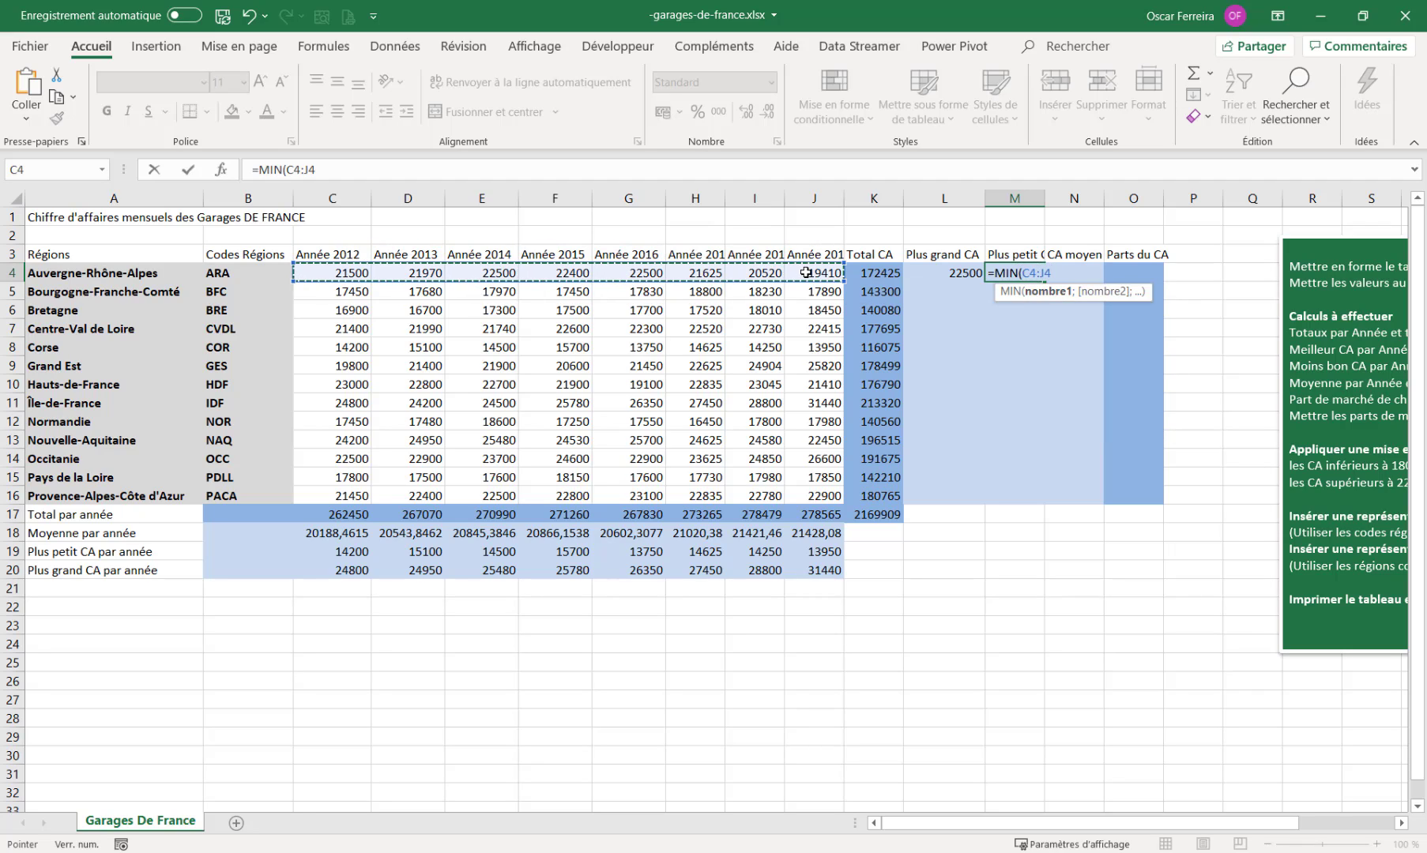
{"action": "key", "text": "Tab"}
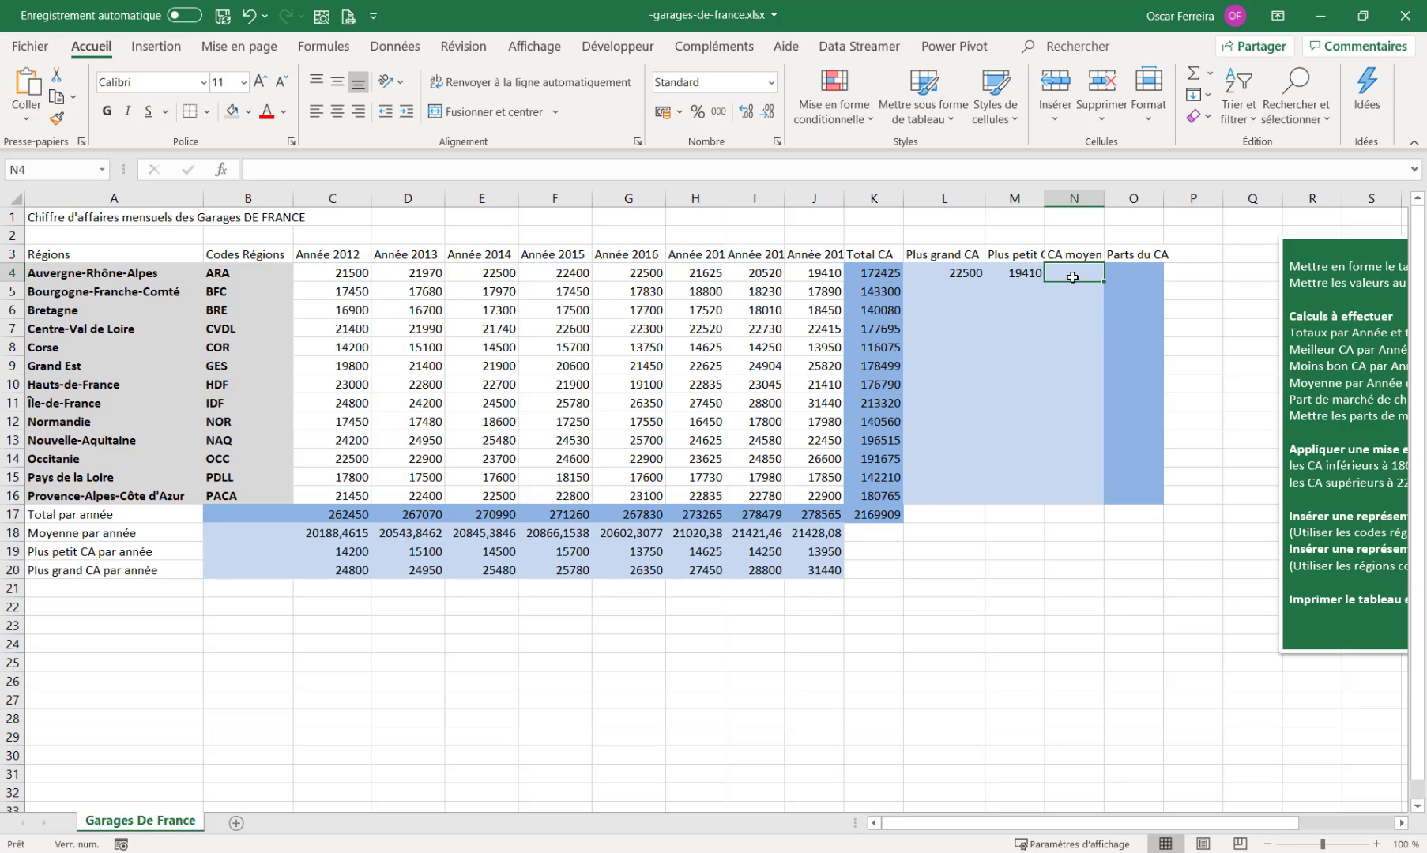
- Enter the region's average revenue in N4 with MOYENNE over C4:J4, and extend the formulas in L4:N4 down to row 16
{"action": "type", "text": "=m"}
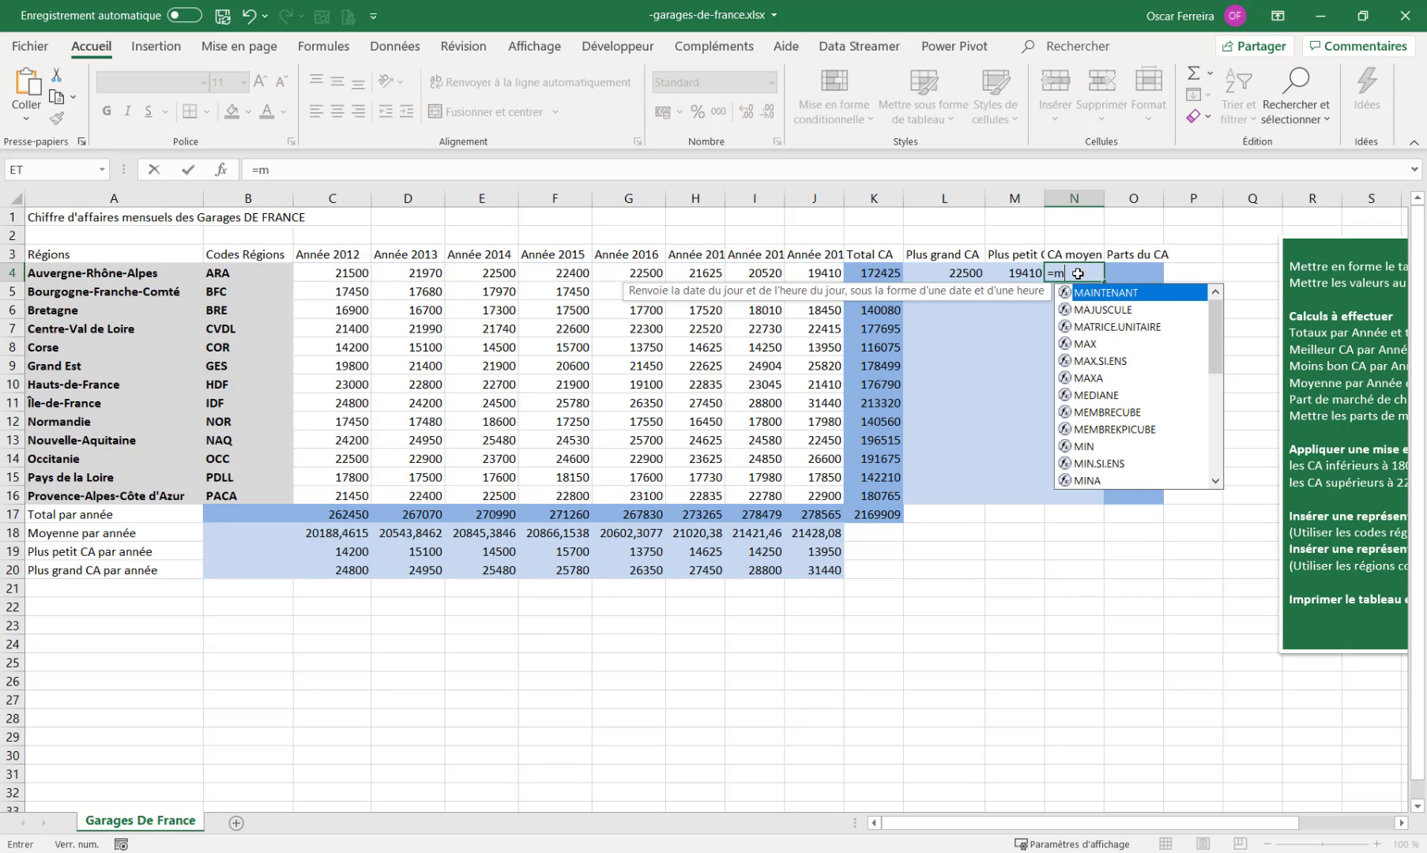
{"action": "type", "text": "oy"}
{"action": "key", "text": "Tab"}
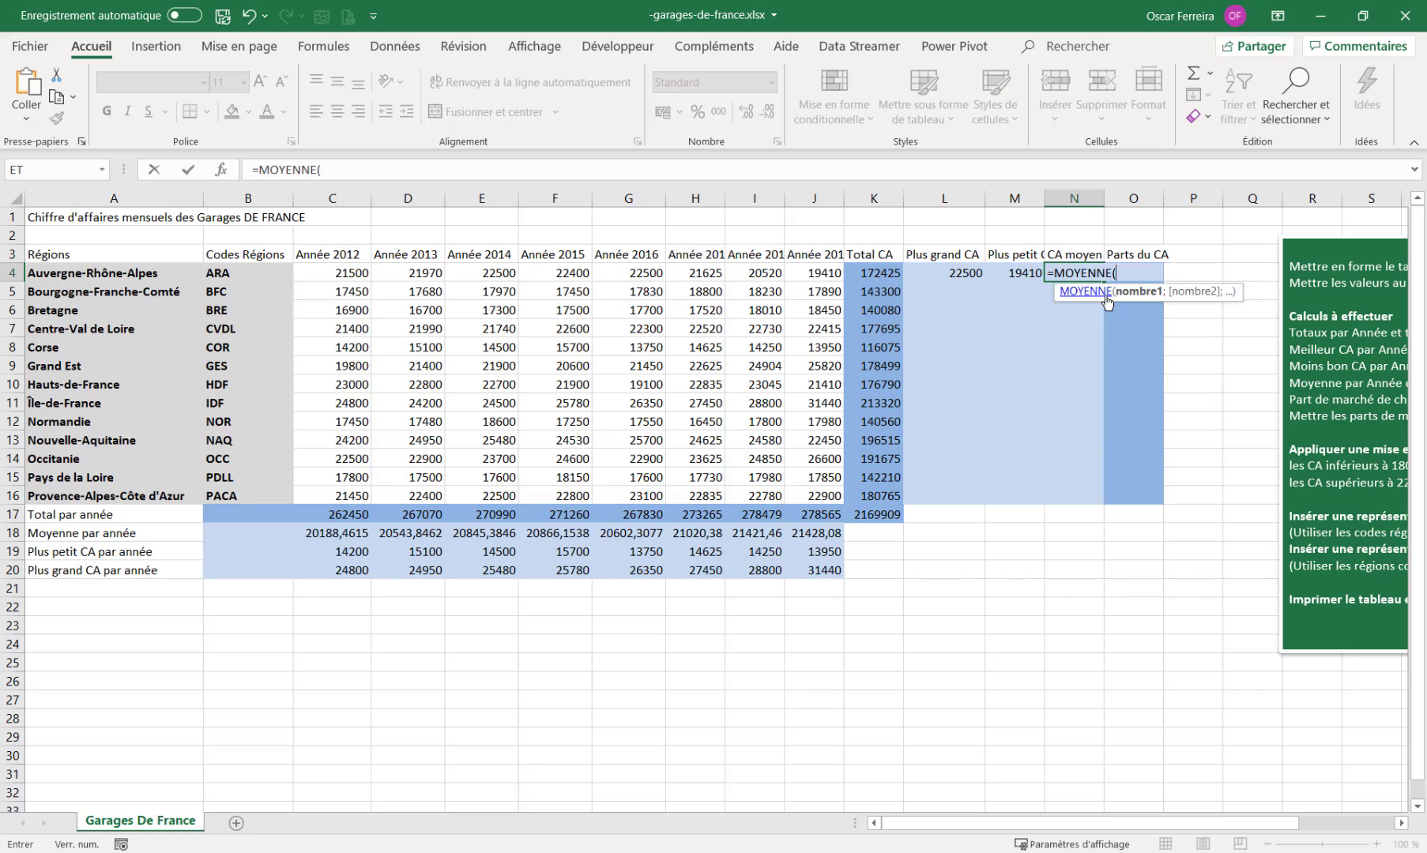
{"action": "left_click_drag", "start_coordinate": [332, 272], "coordinate": [813, 273]}
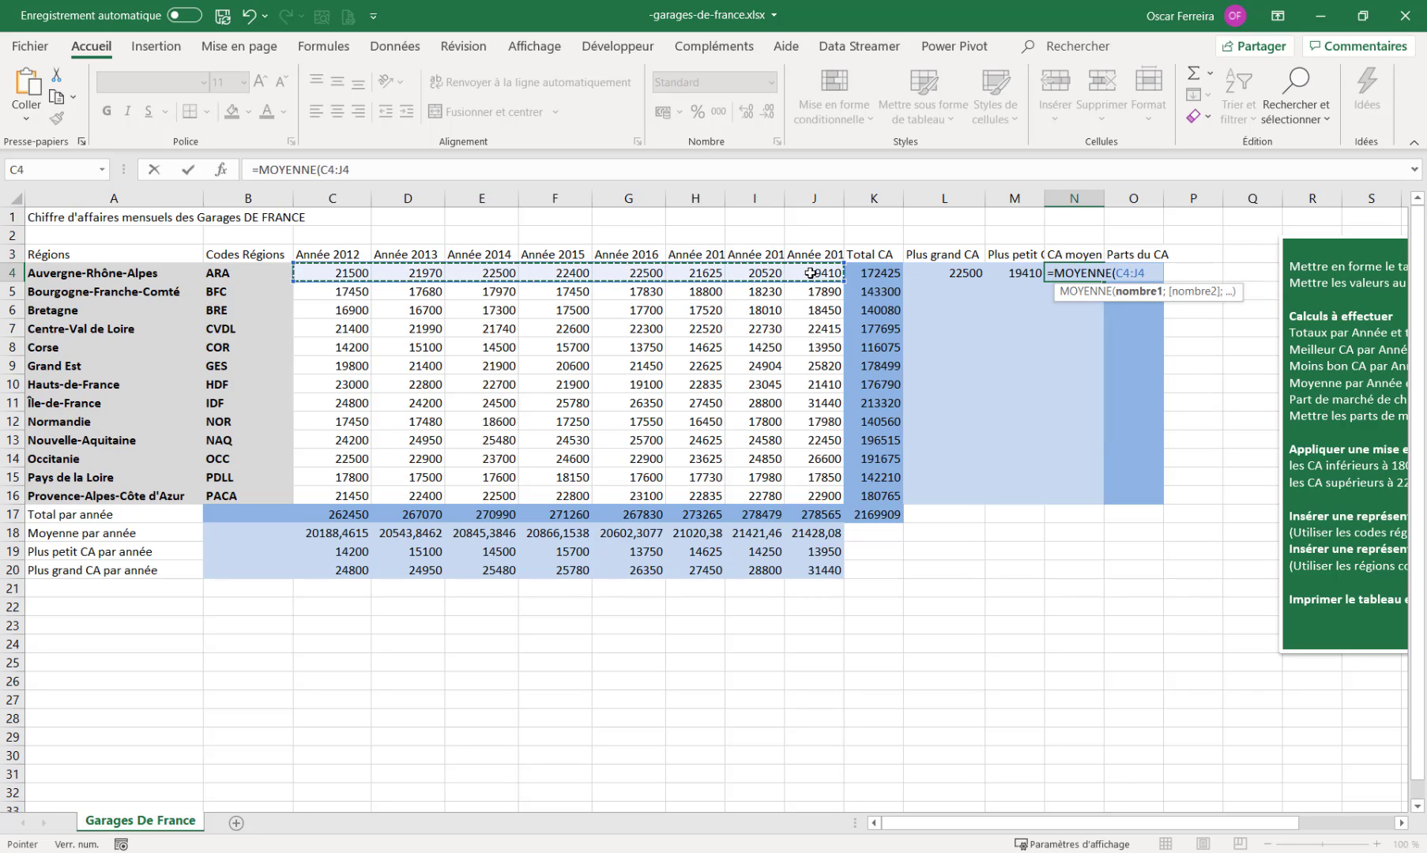
{"action": "key", "text": "Tab"}
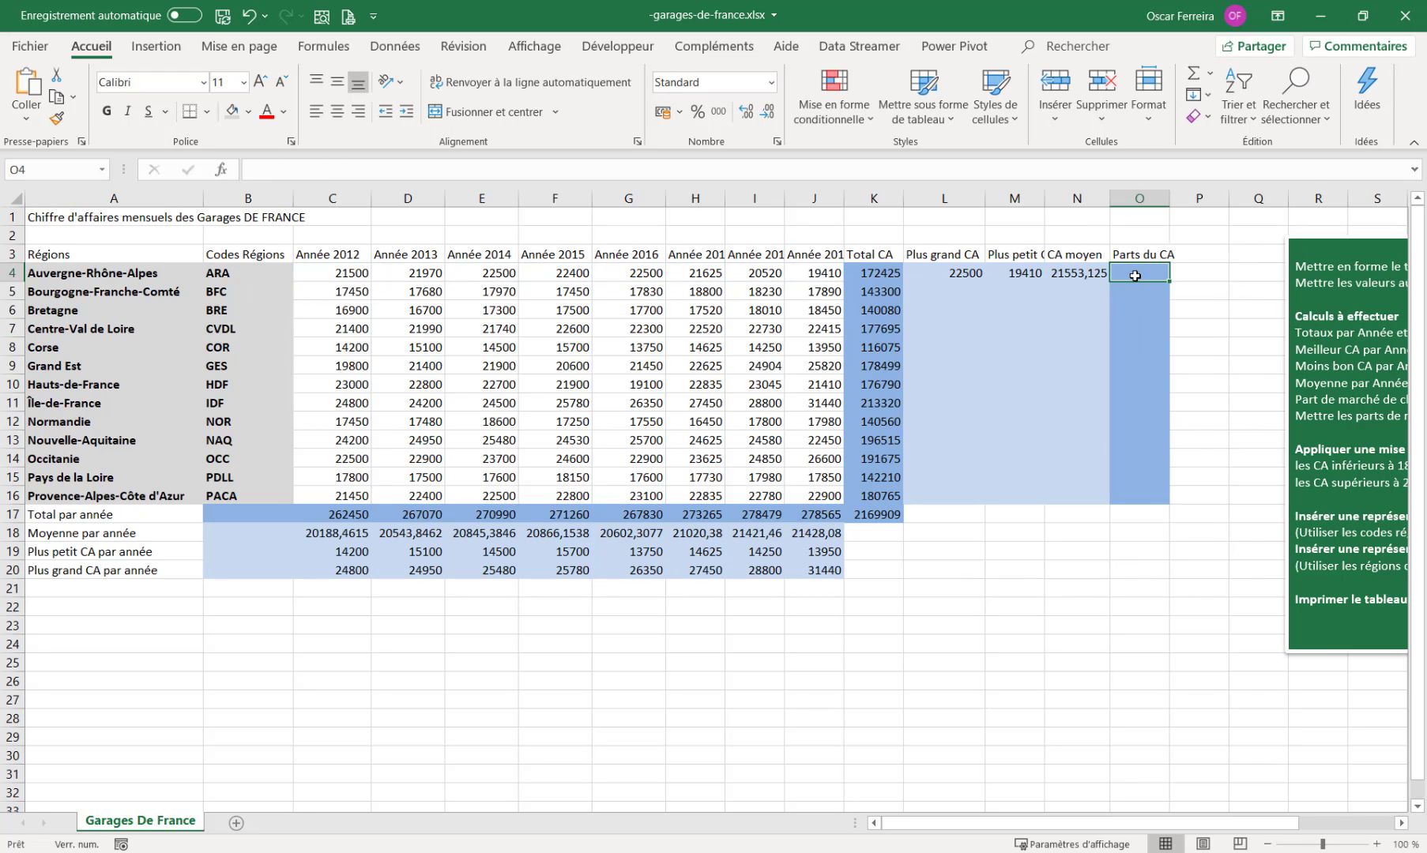
{"action": "left_click_drag", "start_coordinate": [920, 276], "coordinate": [1088, 277]}
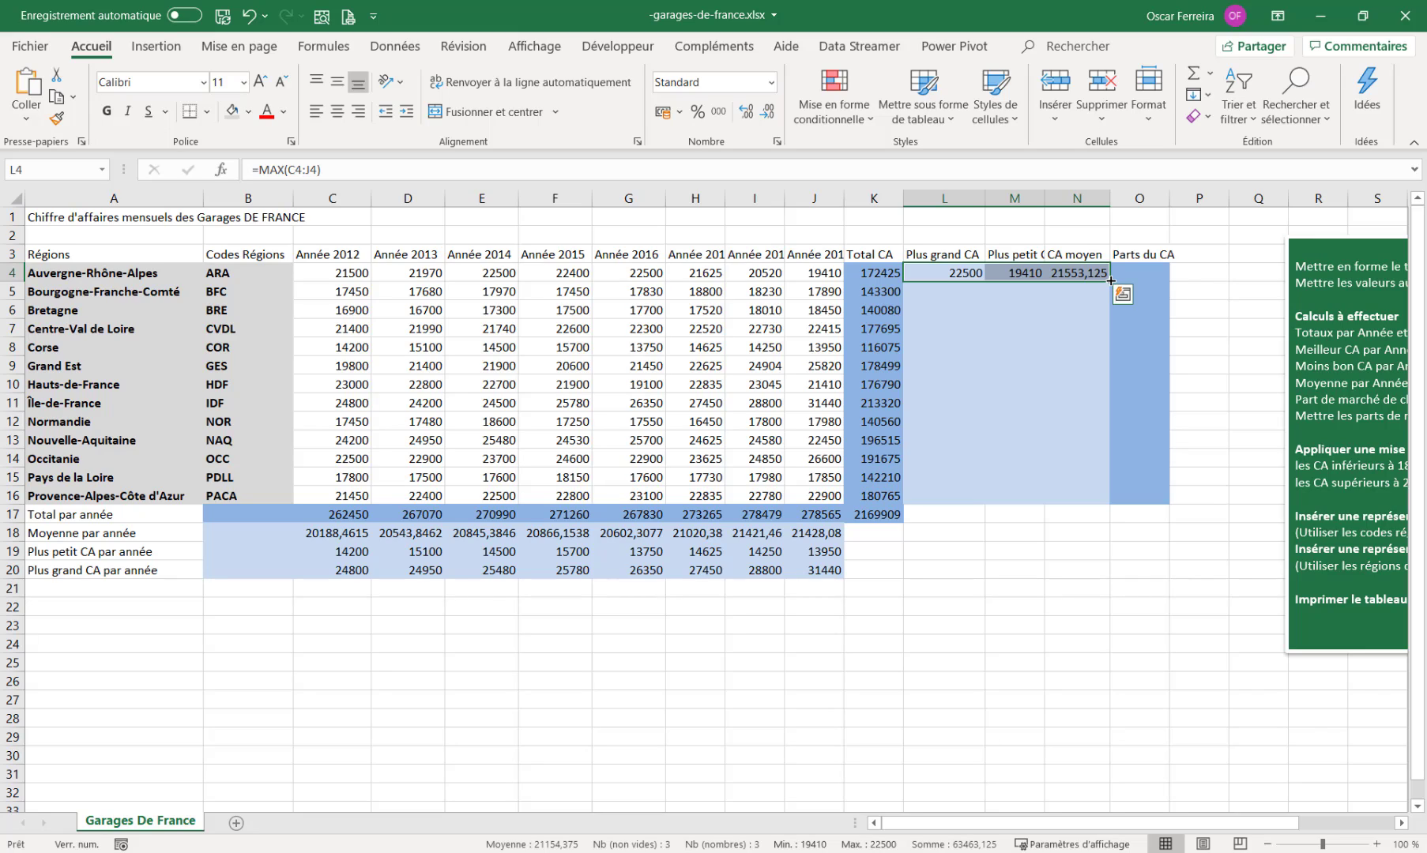
{"action": "left_click_drag", "start_coordinate": [1110, 281], "coordinate": [1094, 496]}
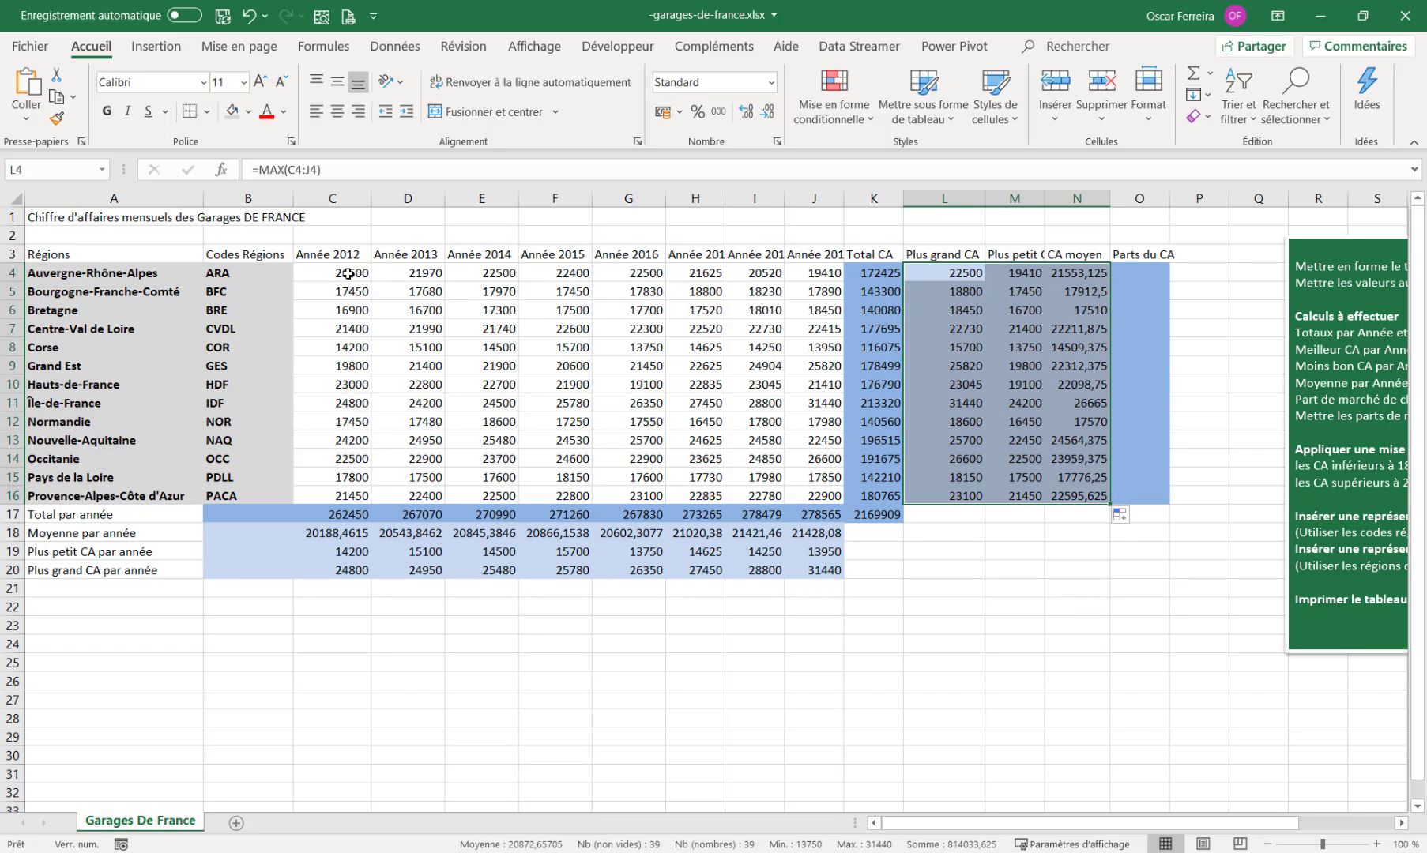
- Apply the Monétaire number format to all revenue figures in C4:N20
{"action": "left_click_drag", "start_coordinate": [348, 273], "coordinate": [1063, 573]}
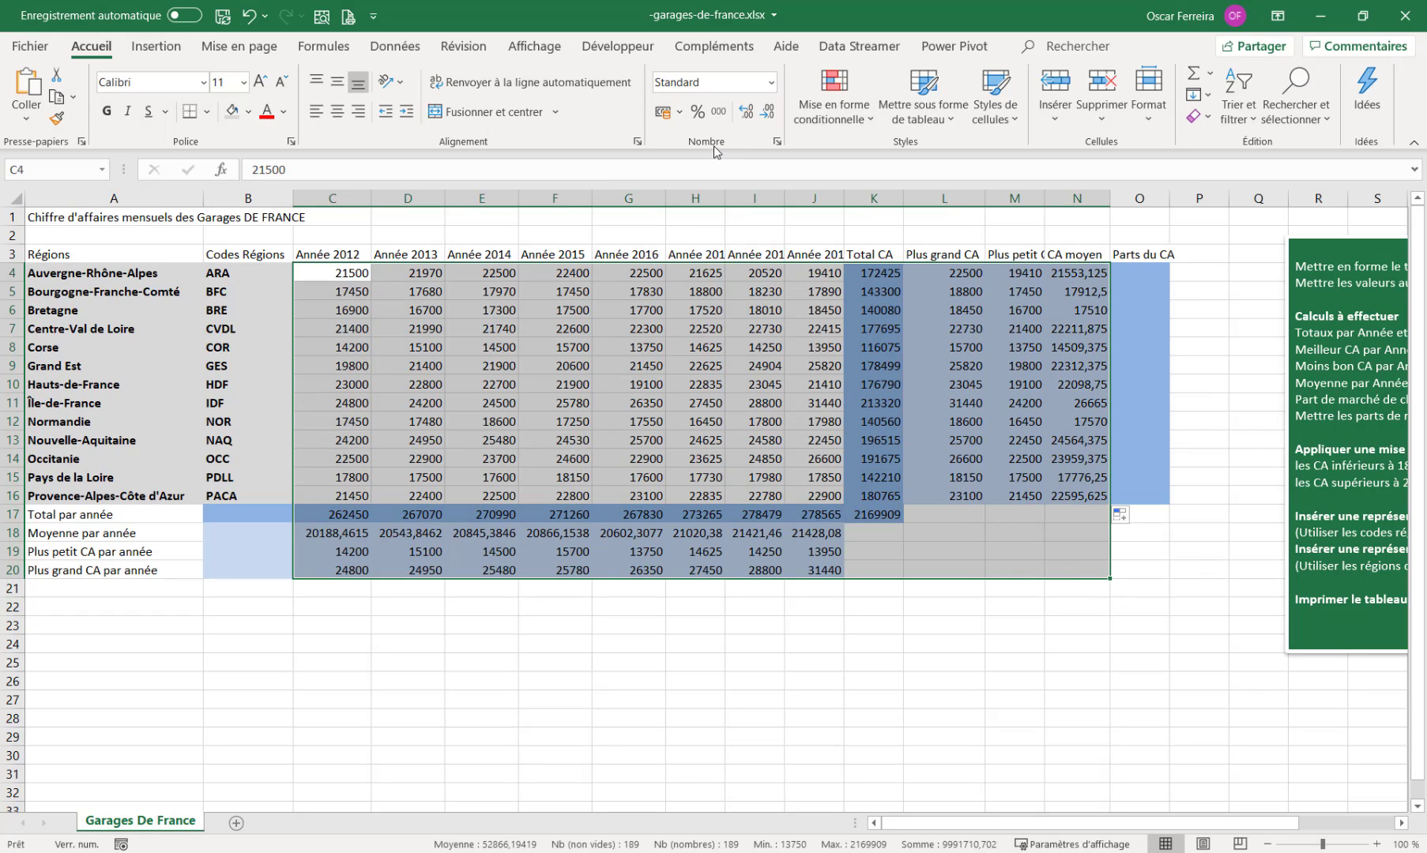
{"action": "left_click", "coordinate": [770, 82]}
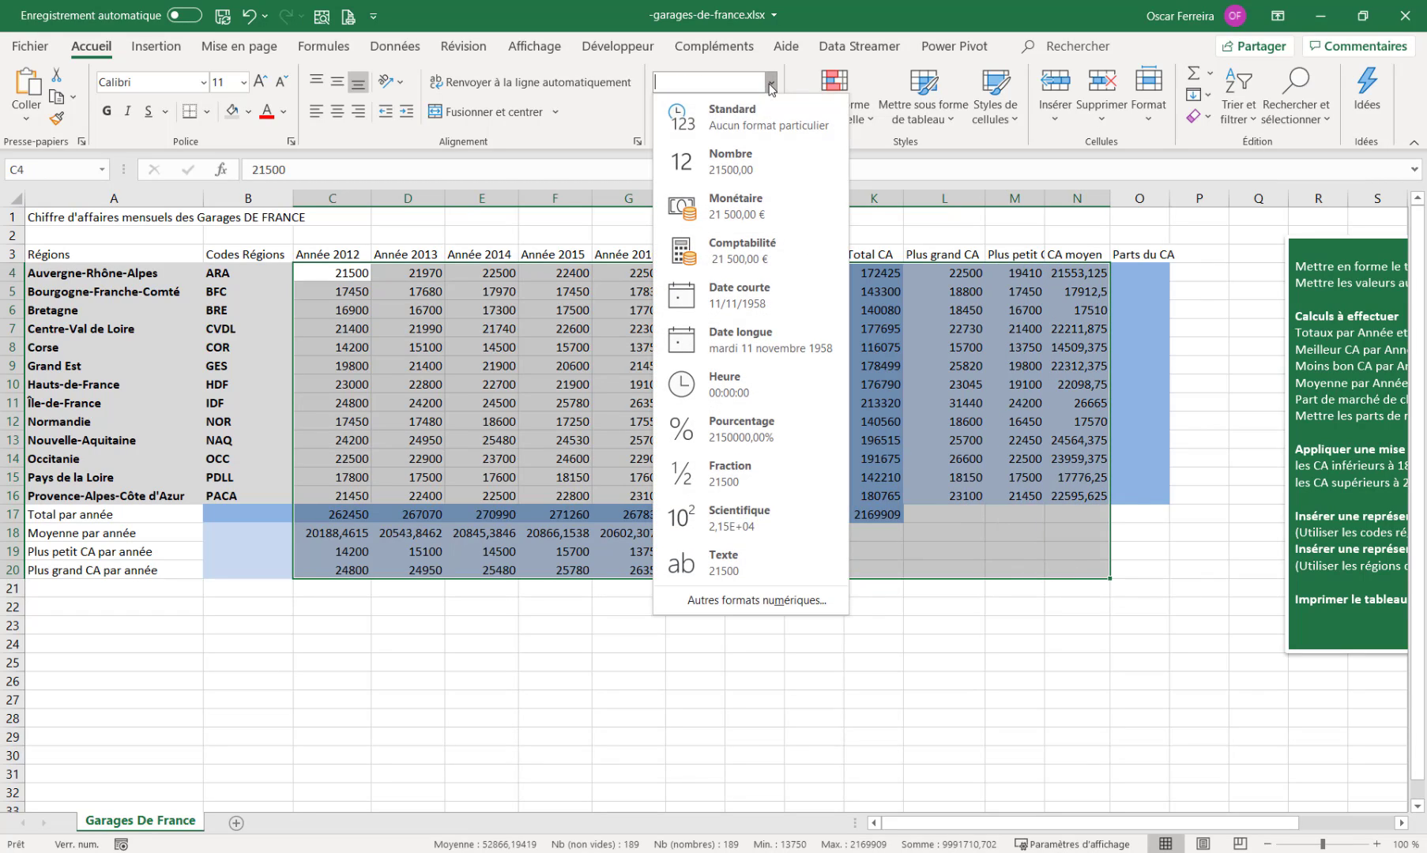
{"action": "left_click", "coordinate": [758, 204]}
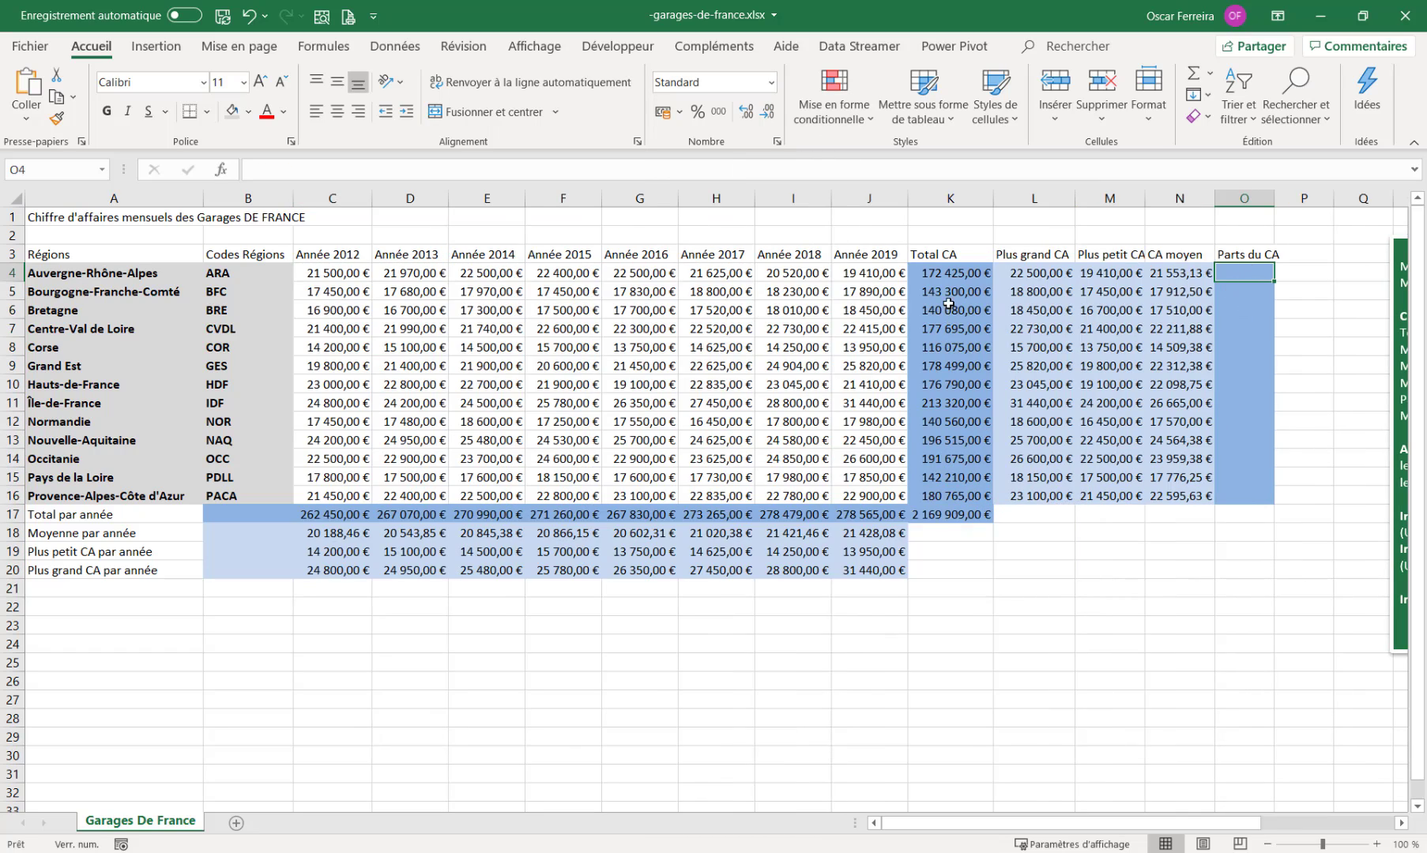
- Make the regional totals in K4:K16 bold
{"action": "left_click_drag", "start_coordinate": [949, 272], "coordinate": [950, 345]}
{"action": "left_click_drag", "start_coordinate": [944, 476], "coordinate": [944, 496]}
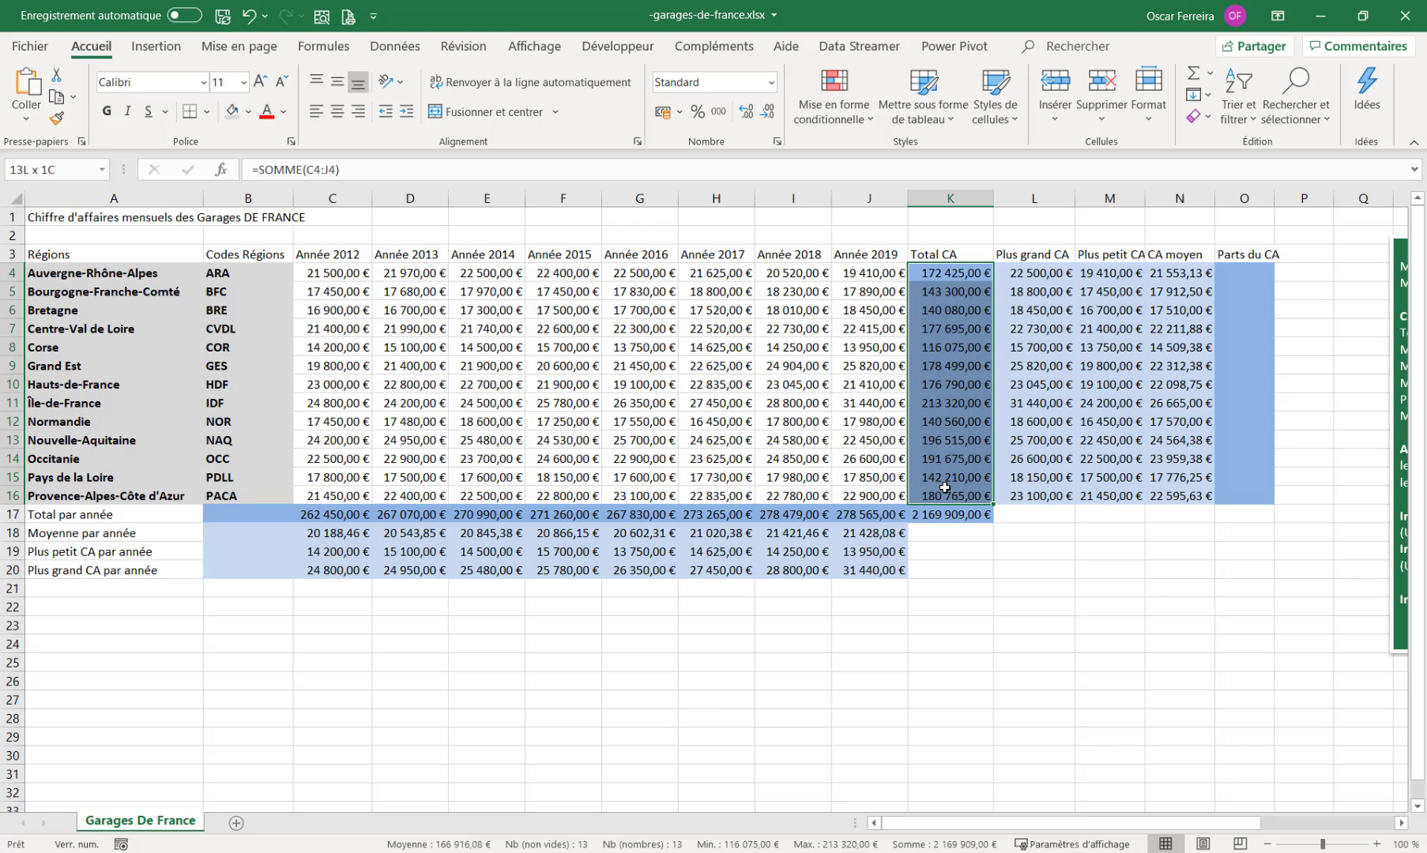
{"action": "left_click", "coordinate": [111, 114]}
- Format the grand total in K17 with a dark blue fill and bold white text at size 12
{"action": "left_click", "coordinate": [951, 515]}
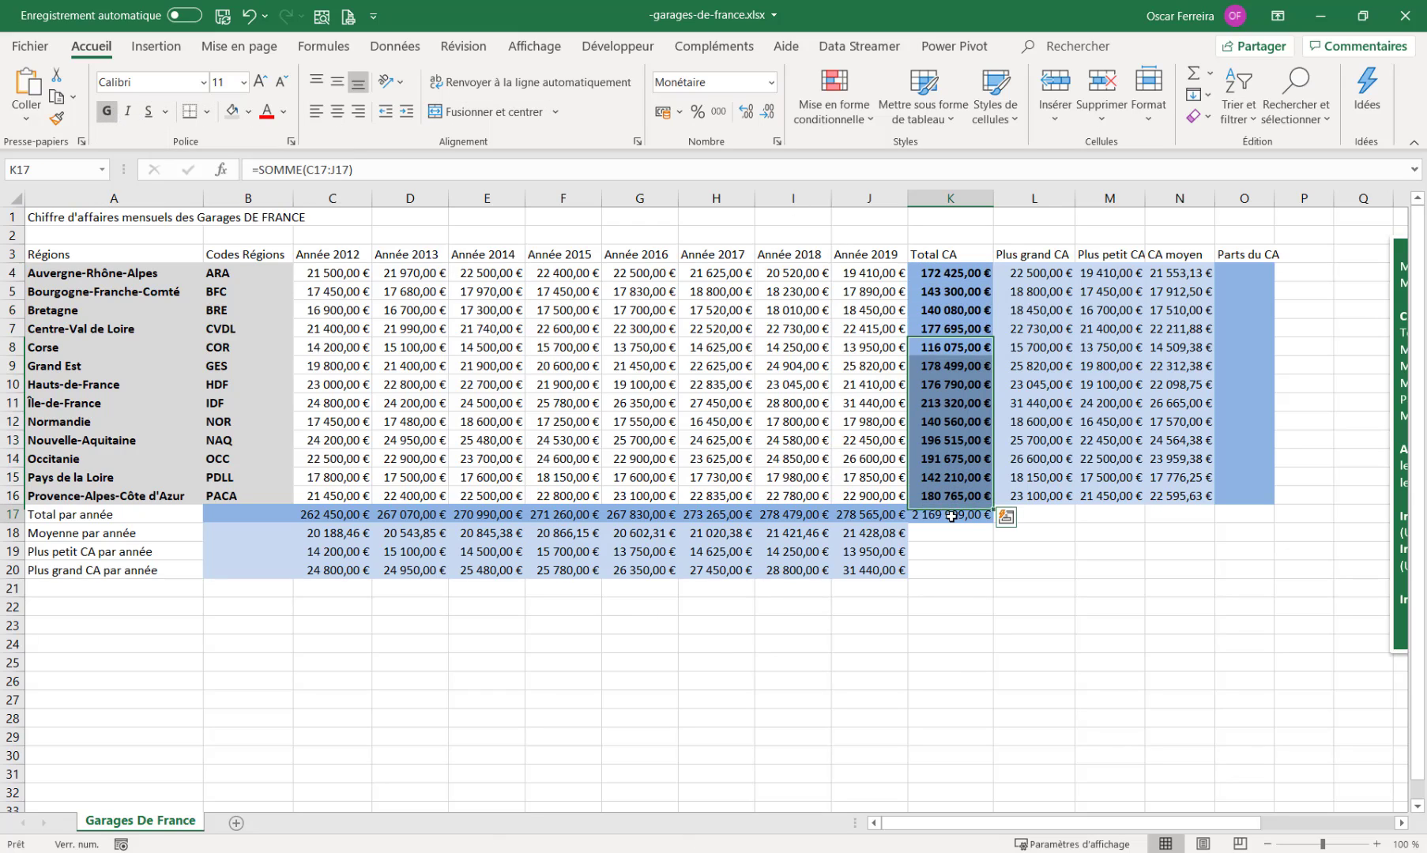
{"action": "left_click", "coordinate": [250, 114]}
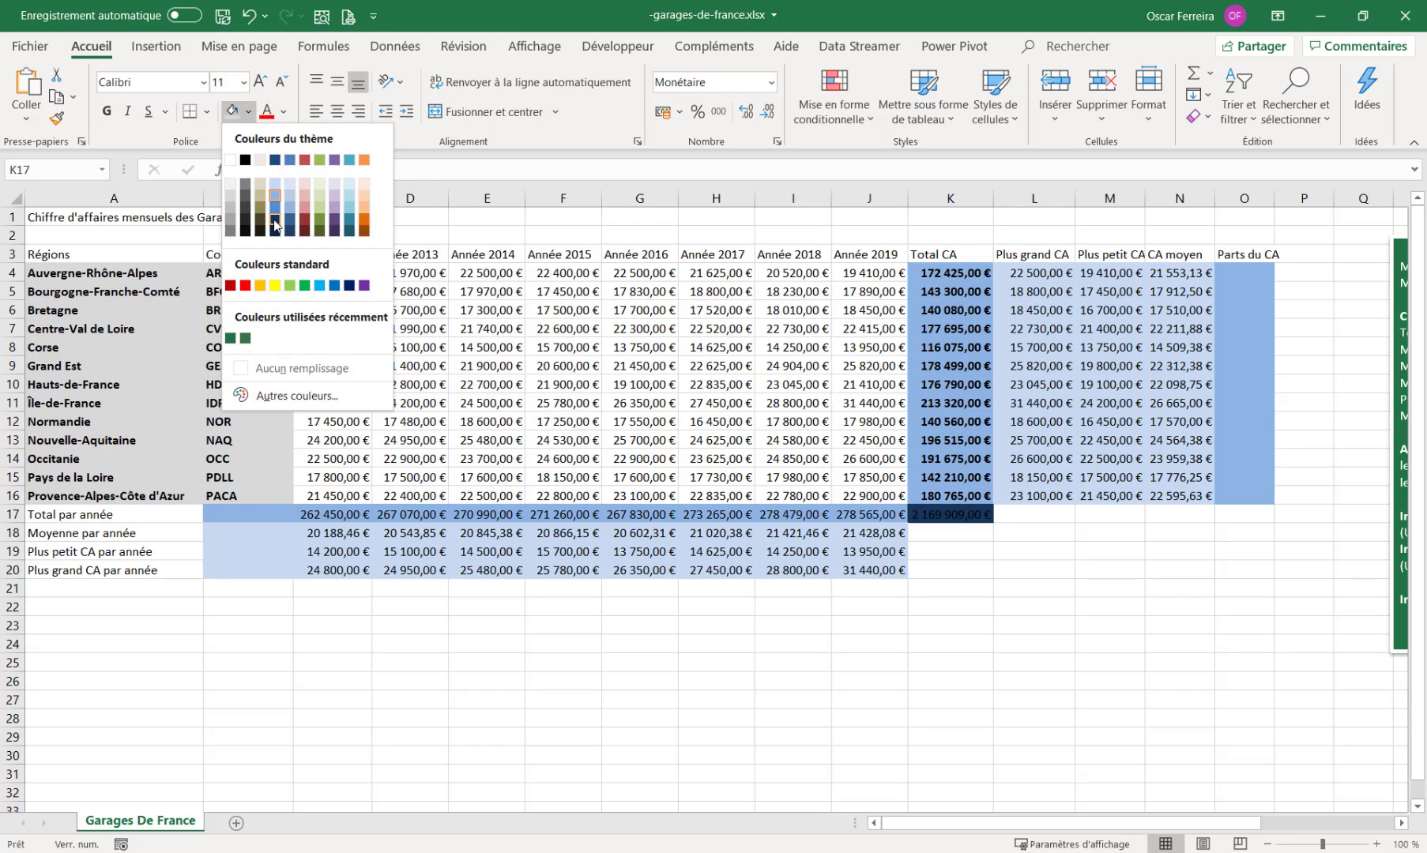
{"action": "left_click", "coordinate": [274, 225]}
{"action": "left_click", "coordinate": [285, 113]}
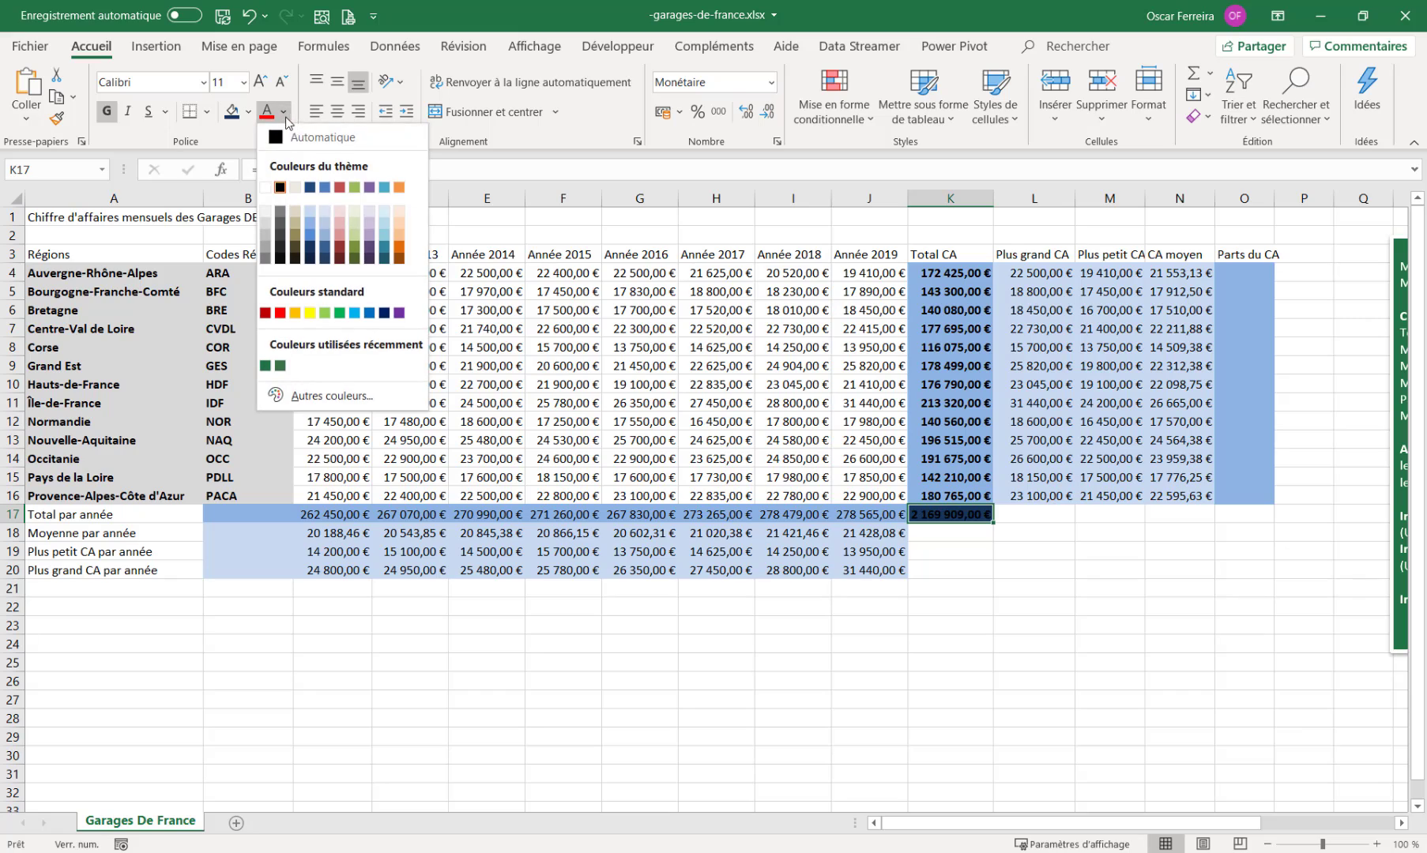
{"action": "left_click", "coordinate": [265, 187]}
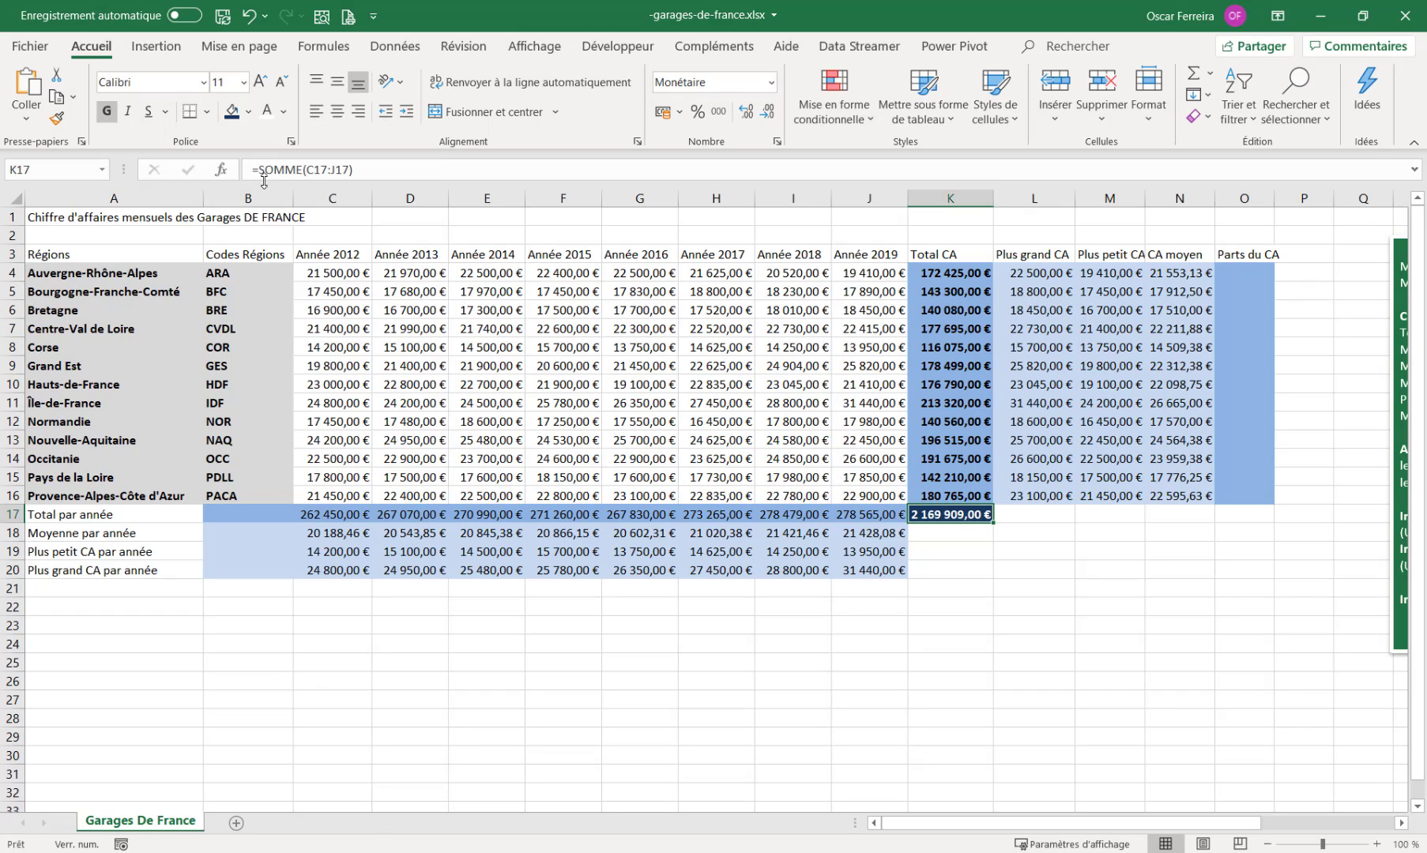
{"action": "left_click", "coordinate": [259, 82]}
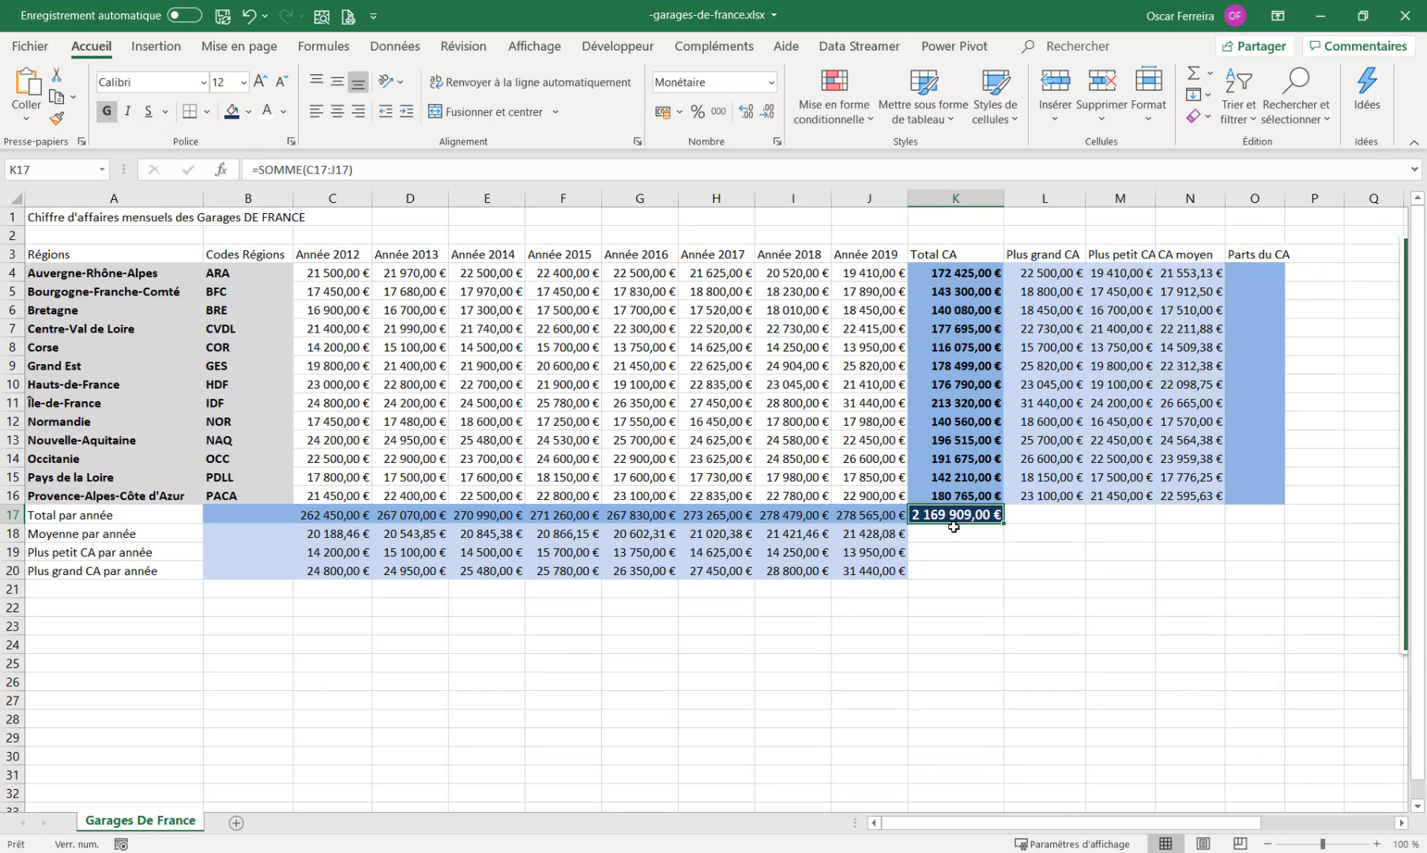
- Calculate the revenue share of Auvergne-Rhône-Alpes in O4 with the formula =K4/K17
{"action": "left_click", "coordinate": [1259, 273]}
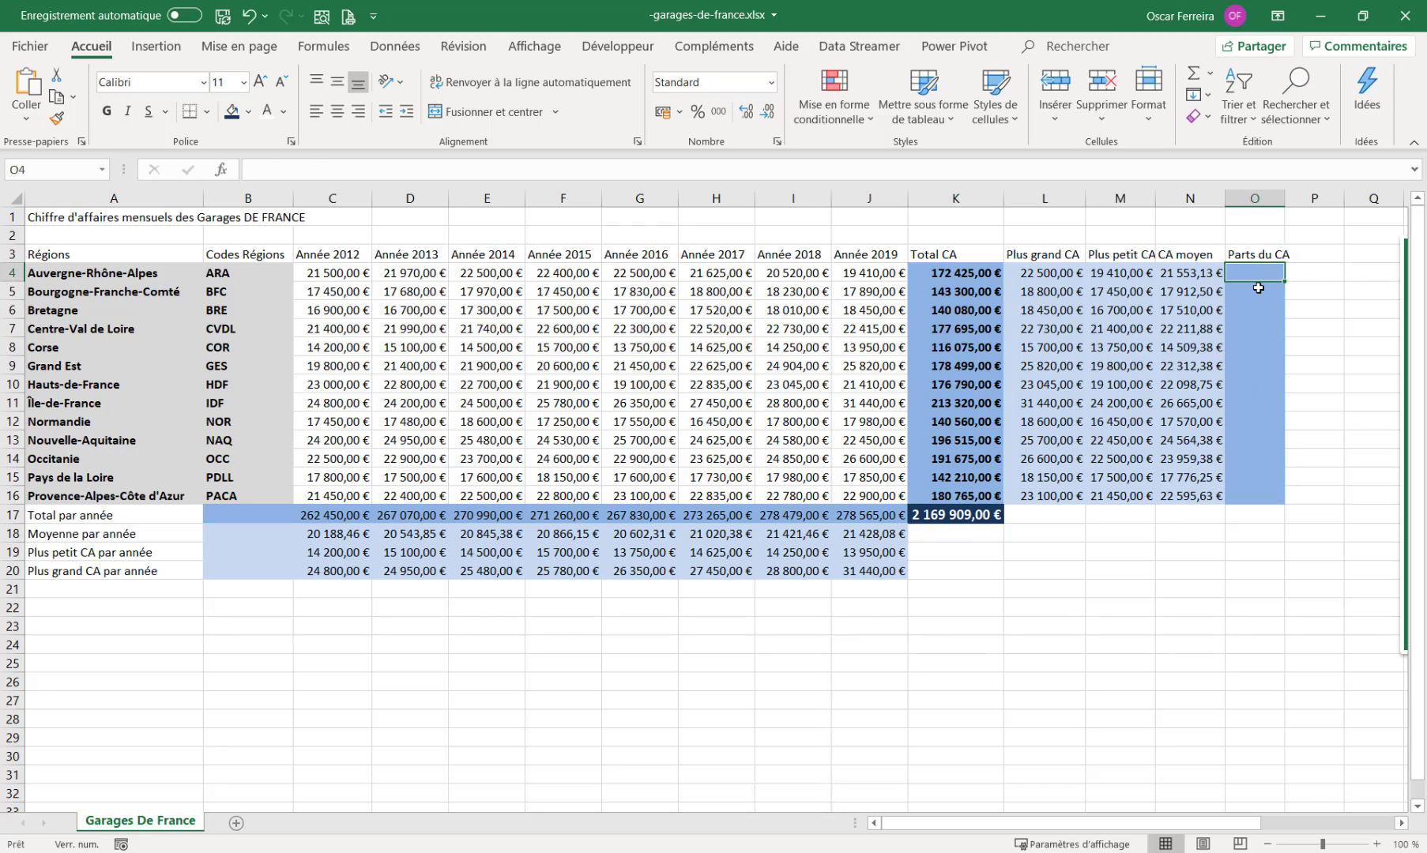
{"action": "type", "text": "="}
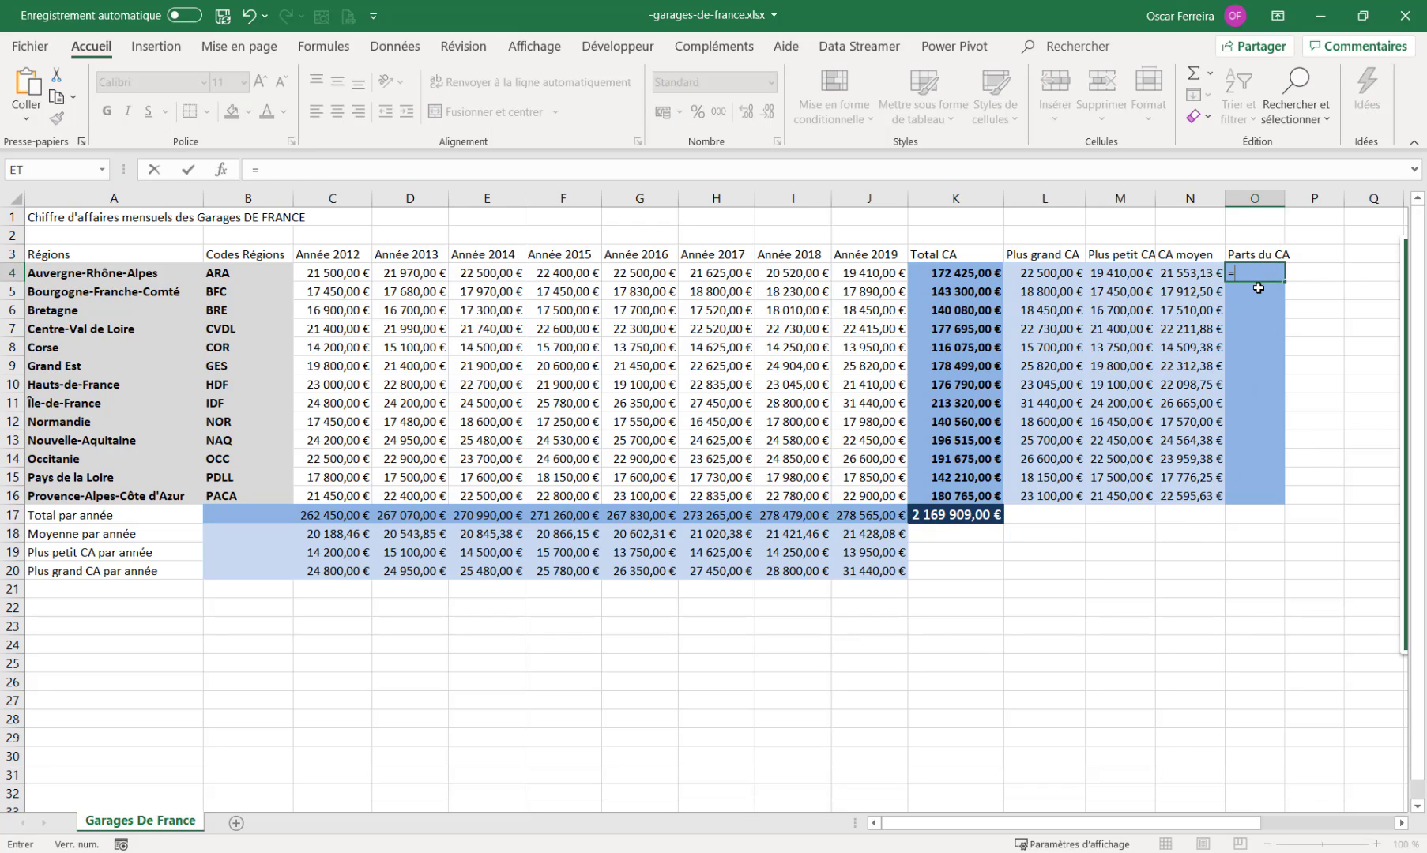
{"action": "left_click", "coordinate": [970, 272]}
{"action": "type", "text": "/"}
{"action": "left_click", "coordinate": [958, 515]}
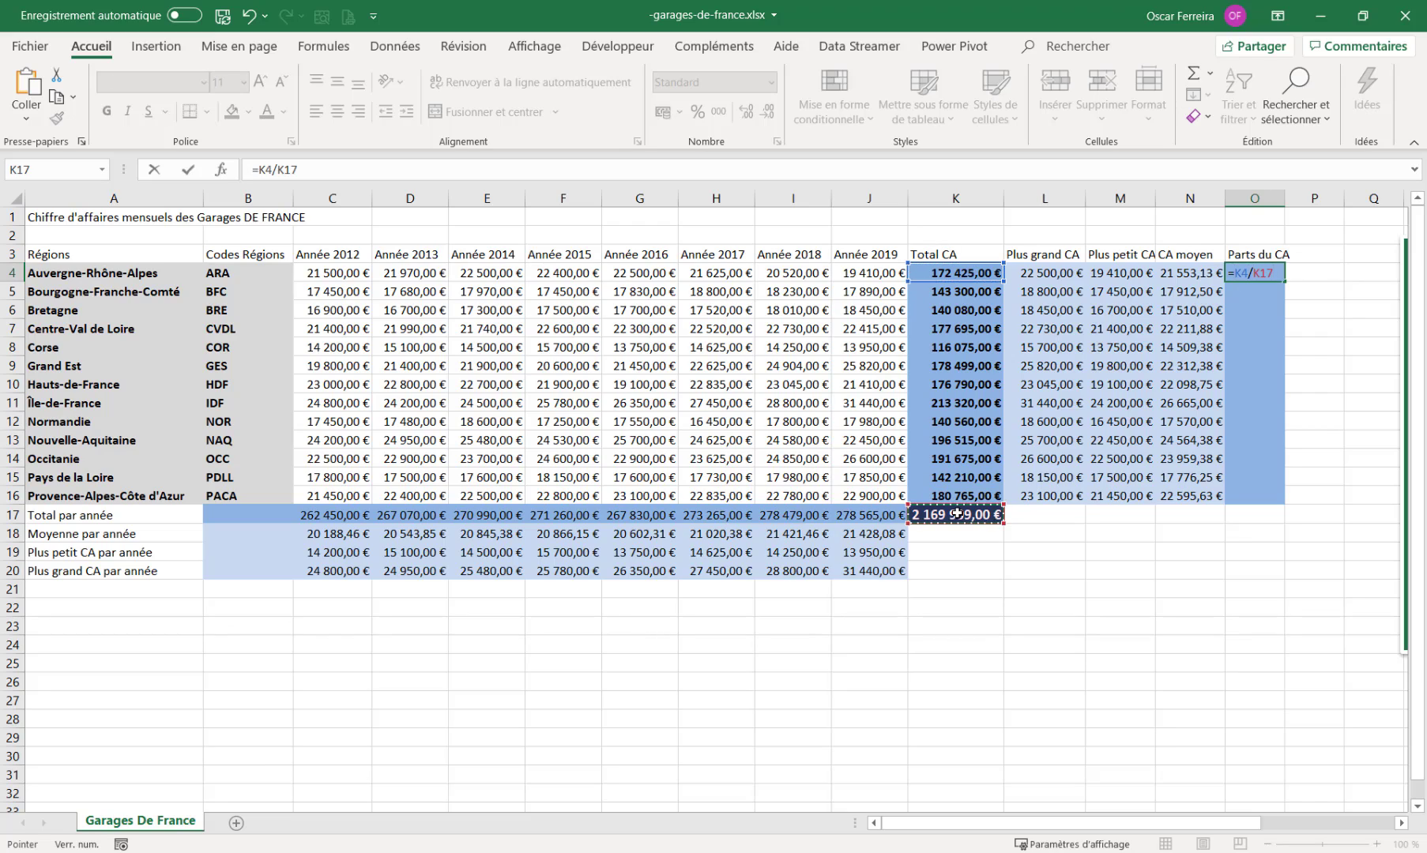
{"action": "key", "text": "Return"}
- Format the revenue share in O4 as a percentage with one decimal place
{"action": "left_click", "coordinate": [1264, 271]}
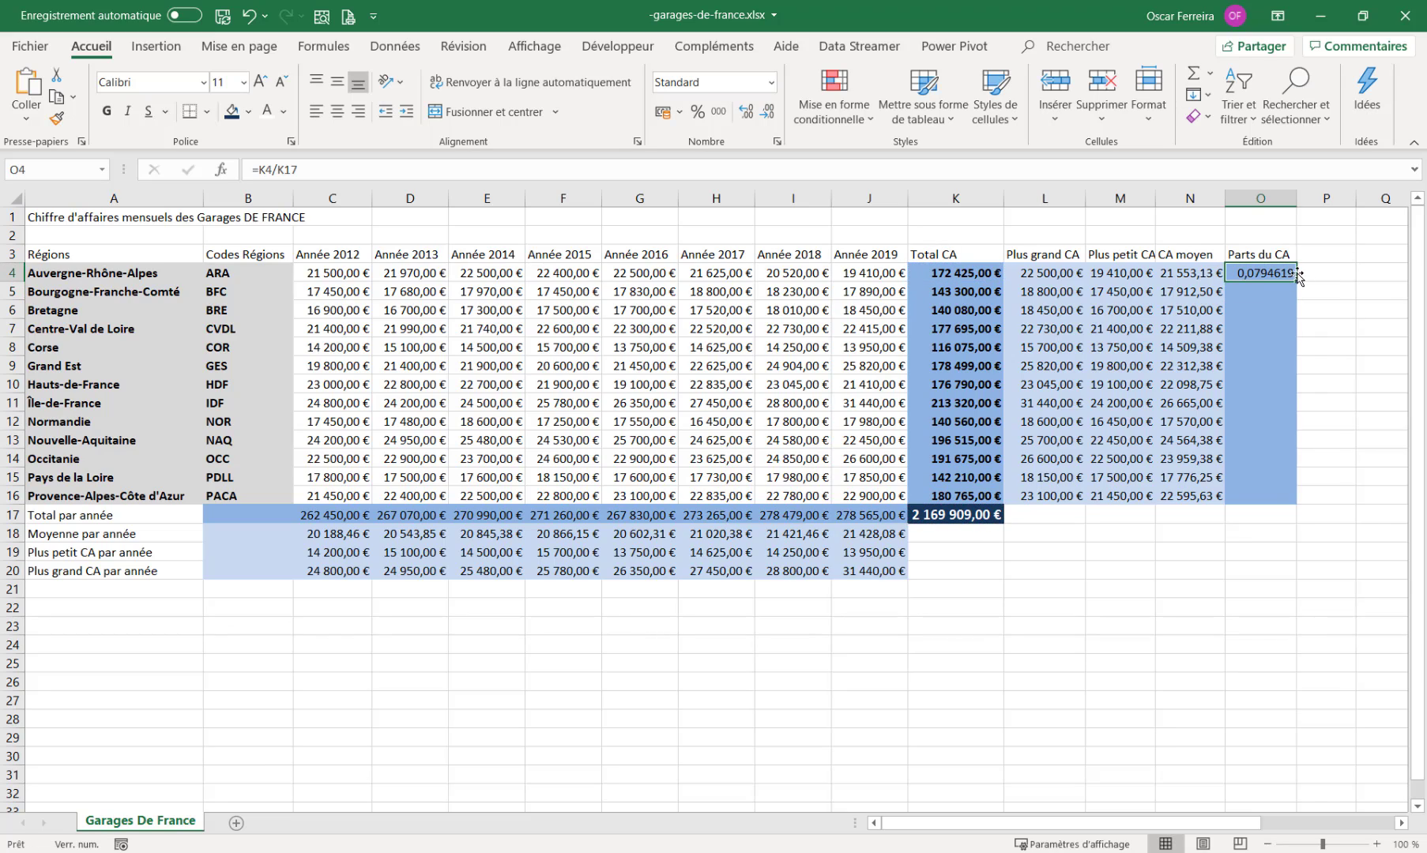
{"action": "left_click", "coordinate": [697, 111]}
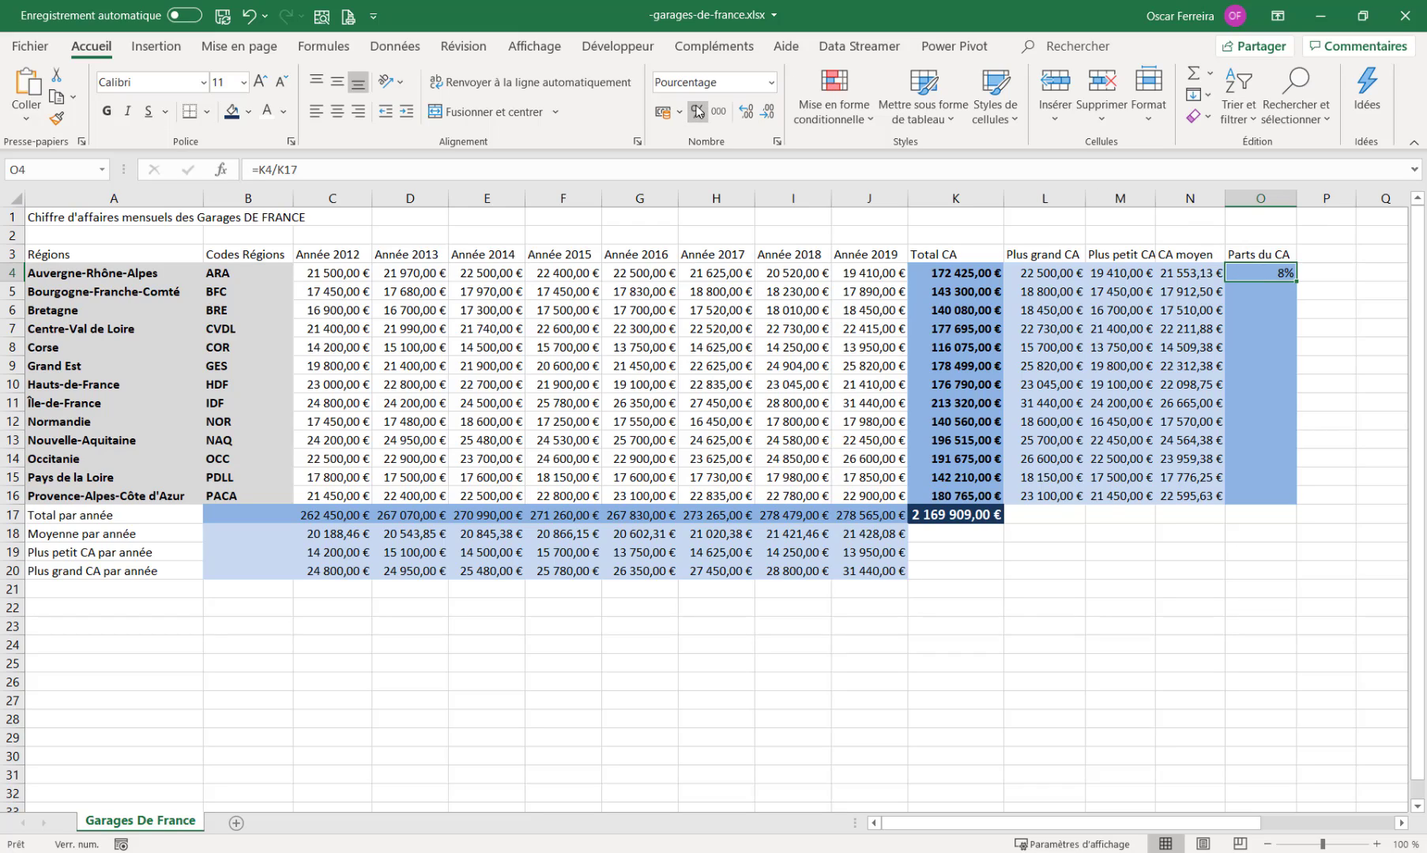
{"action": "left_click", "coordinate": [746, 111]}
- Try to extend the O4 formula down to O16 with its relative references, and inspect the copied formula in O5
{"action": "left_click_drag", "start_coordinate": [1296, 280], "coordinate": [1283, 502]}
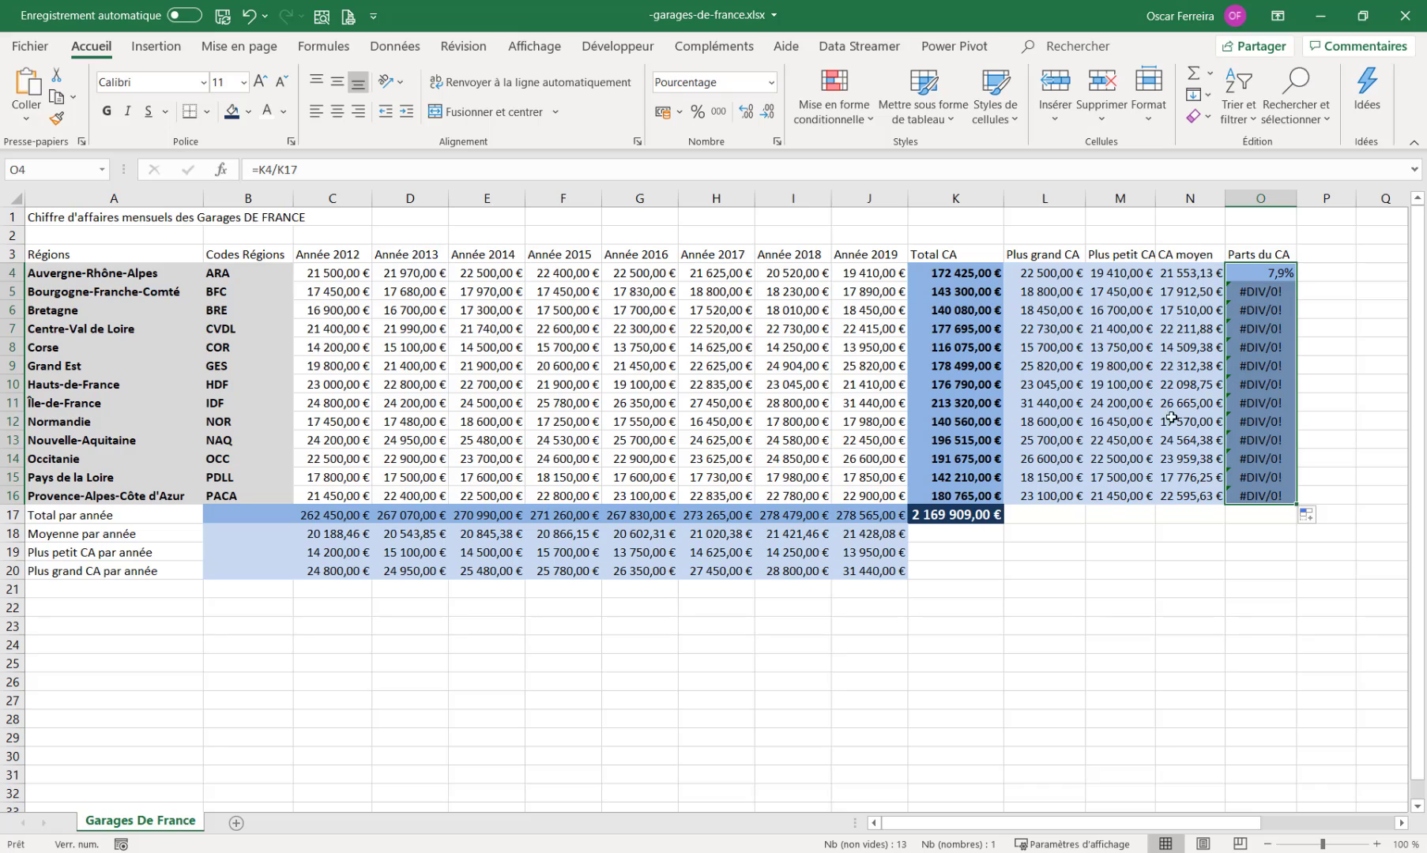
{"action": "double_click", "coordinate": [1257, 293]}
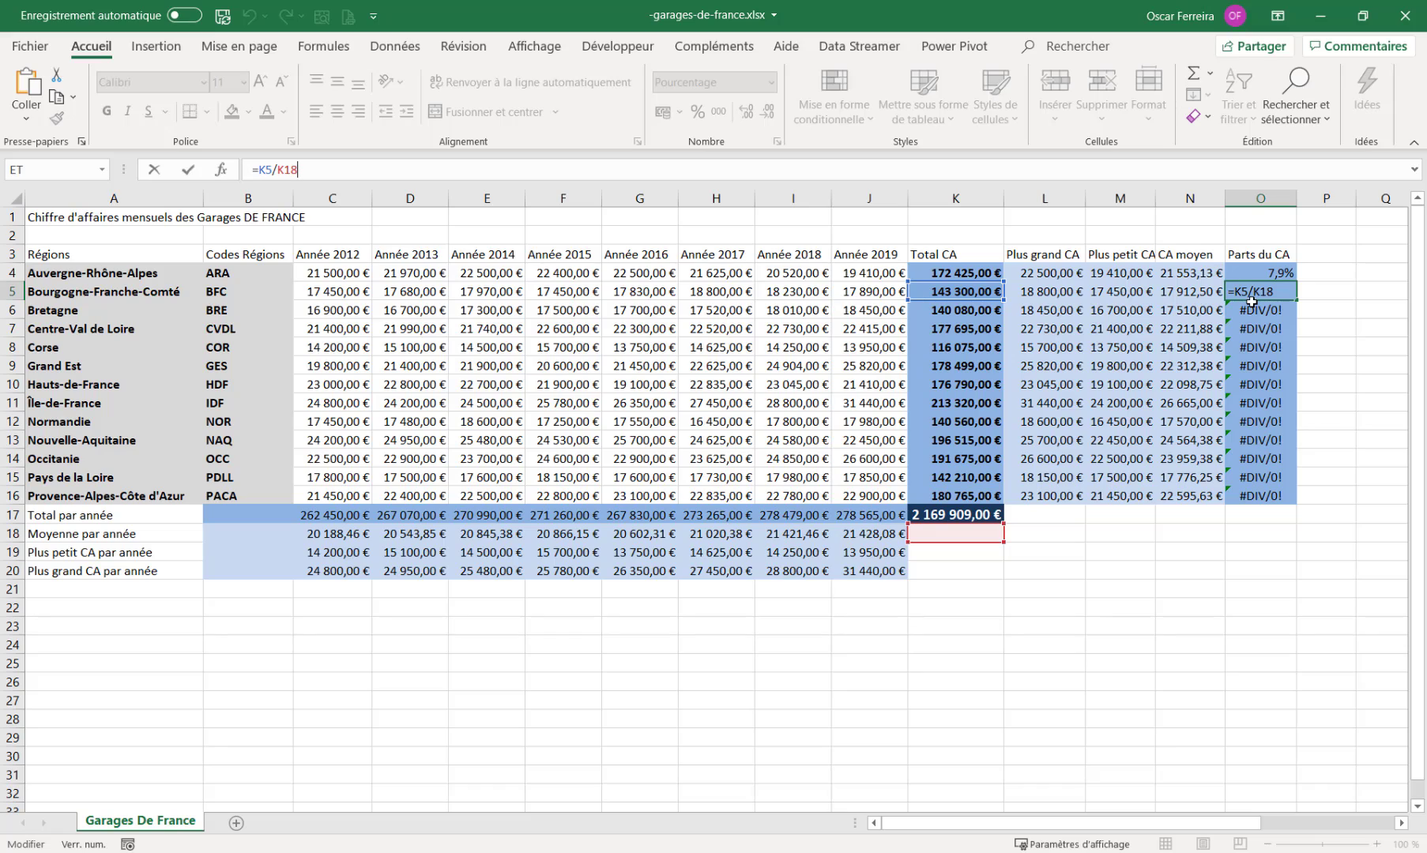
{"action": "key", "text": "ctrl+Return"}
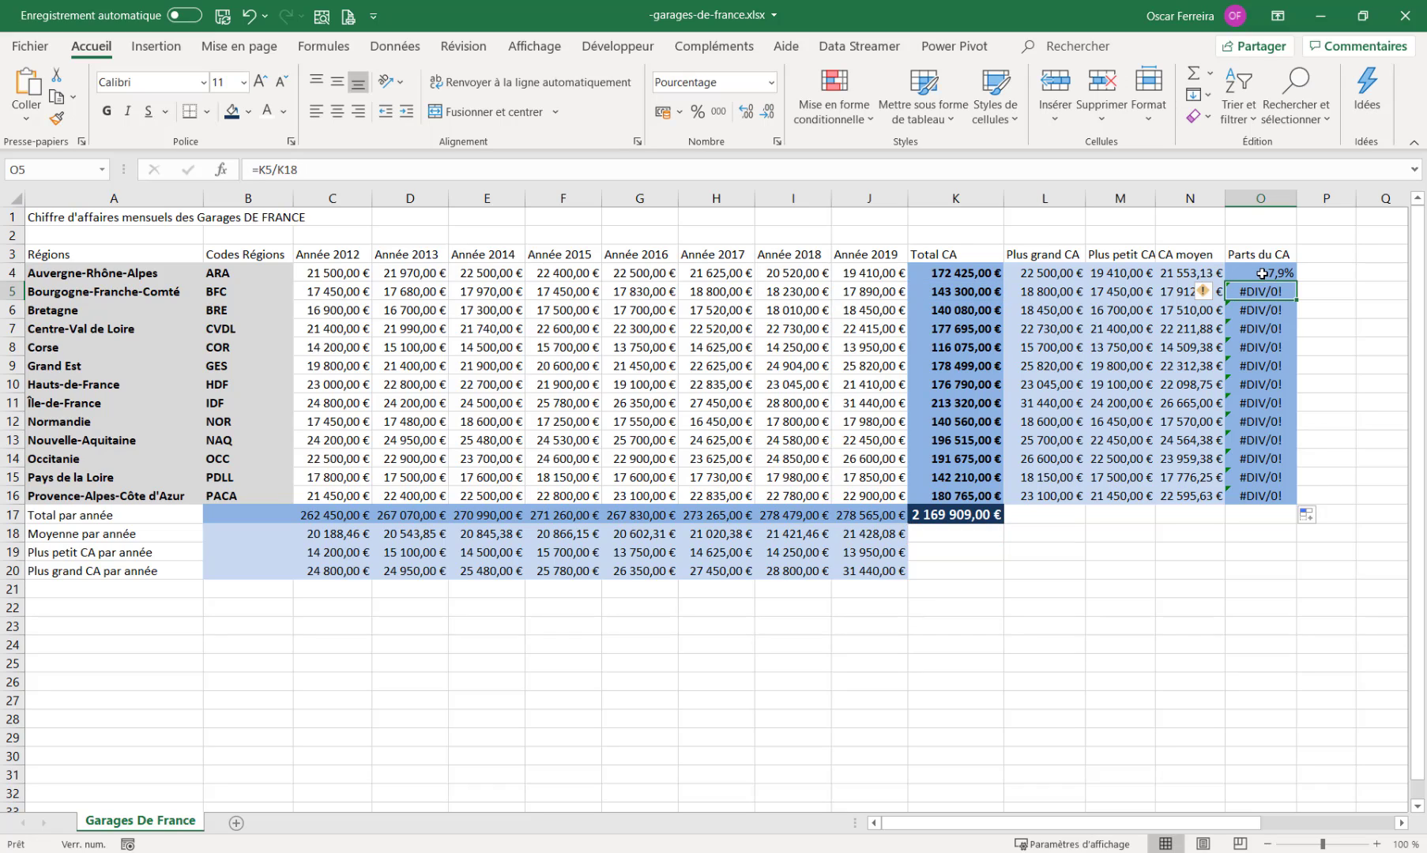
- Make the grand total reference absolute in the O4 formula, giving =K4/$K$17
{"action": "left_click", "coordinate": [1262, 273]}
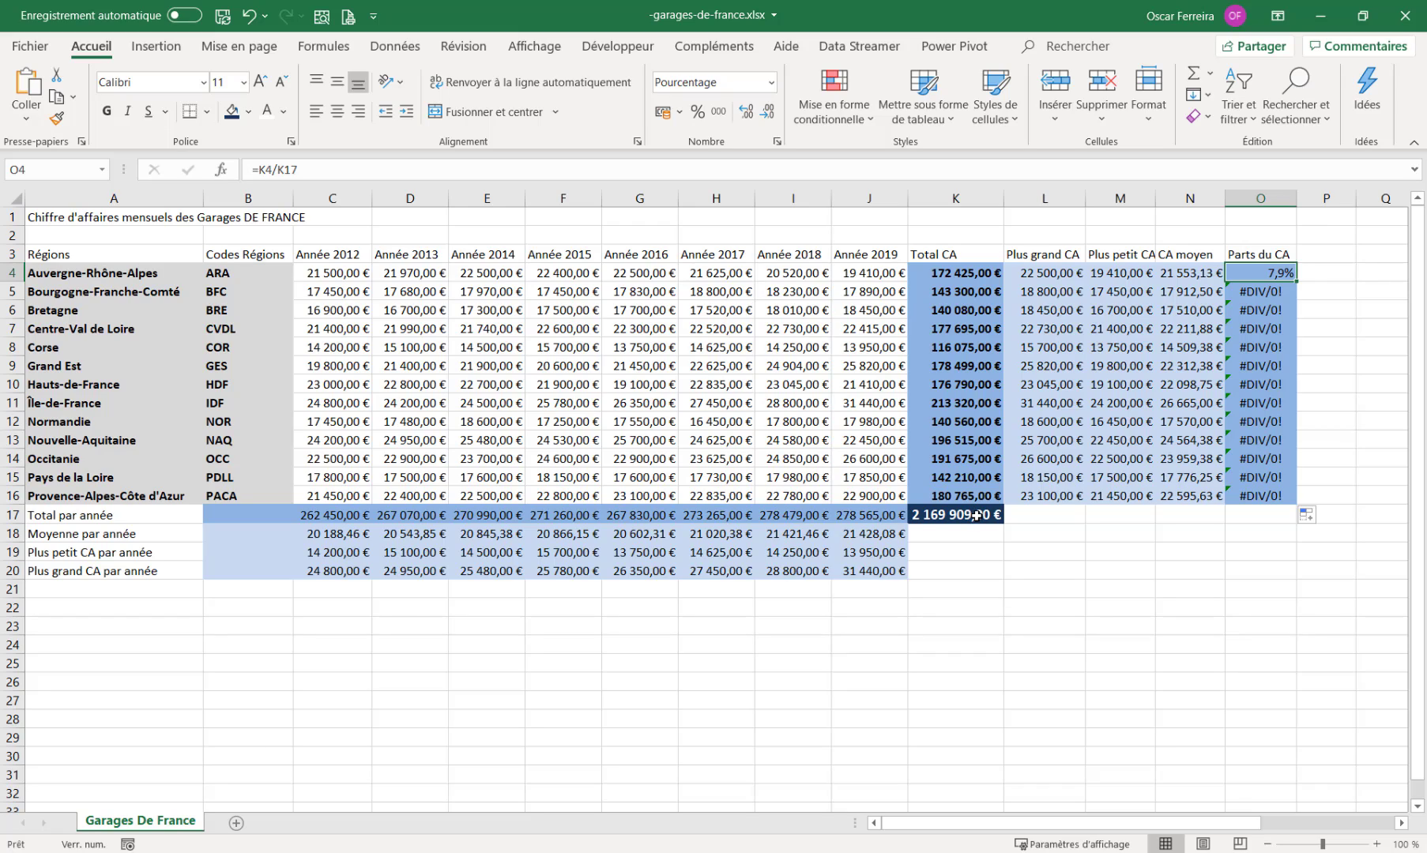
{"action": "left_click", "coordinate": [290, 169]}
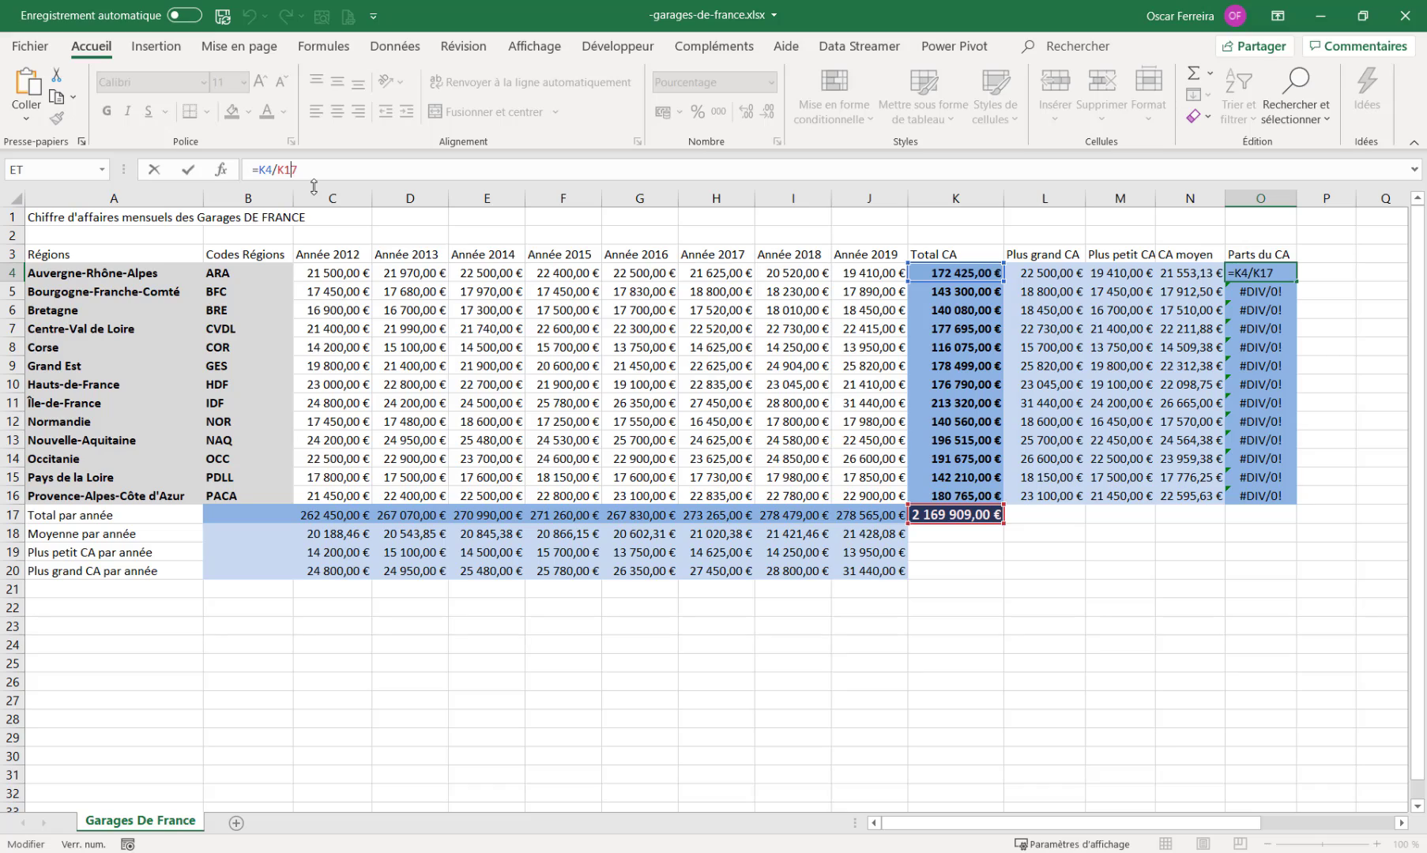
{"action": "key", "text": "F4"}
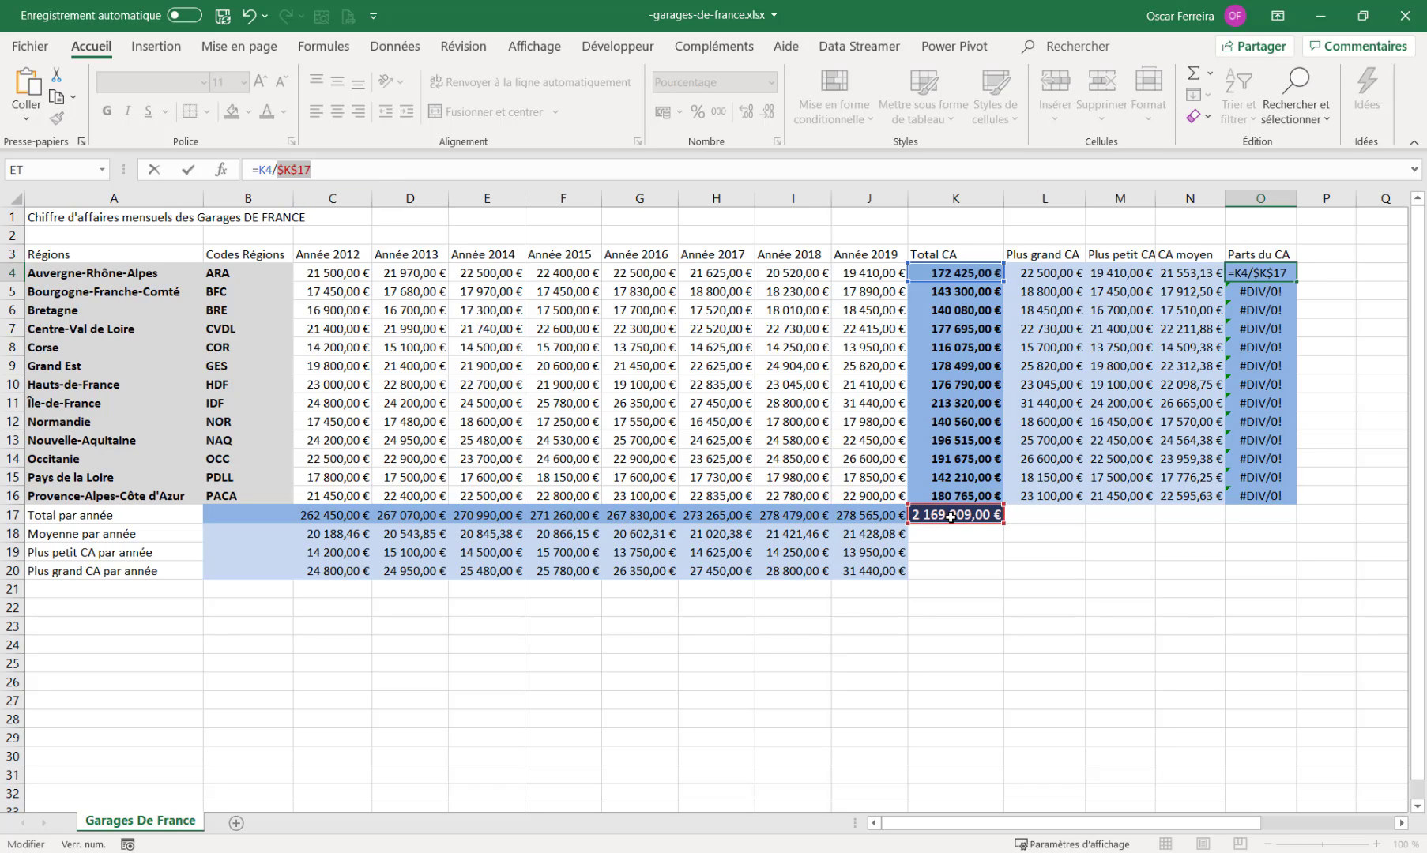
{"action": "key", "text": "Return"}
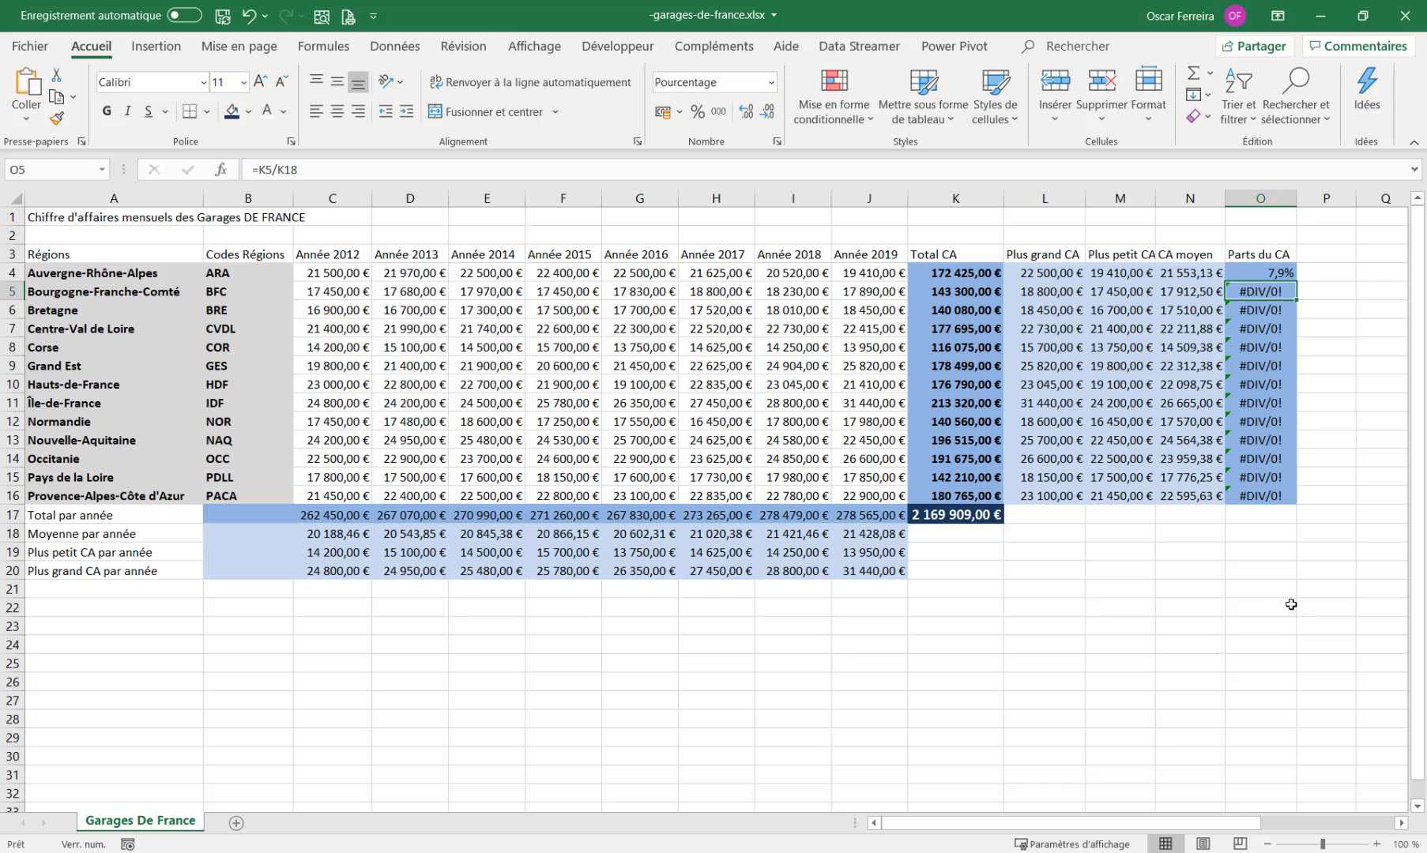
- Extend the corrected O4 formula down to O16 and format the percentages as centered and bold
{"action": "left_click", "coordinate": [1269, 272]}
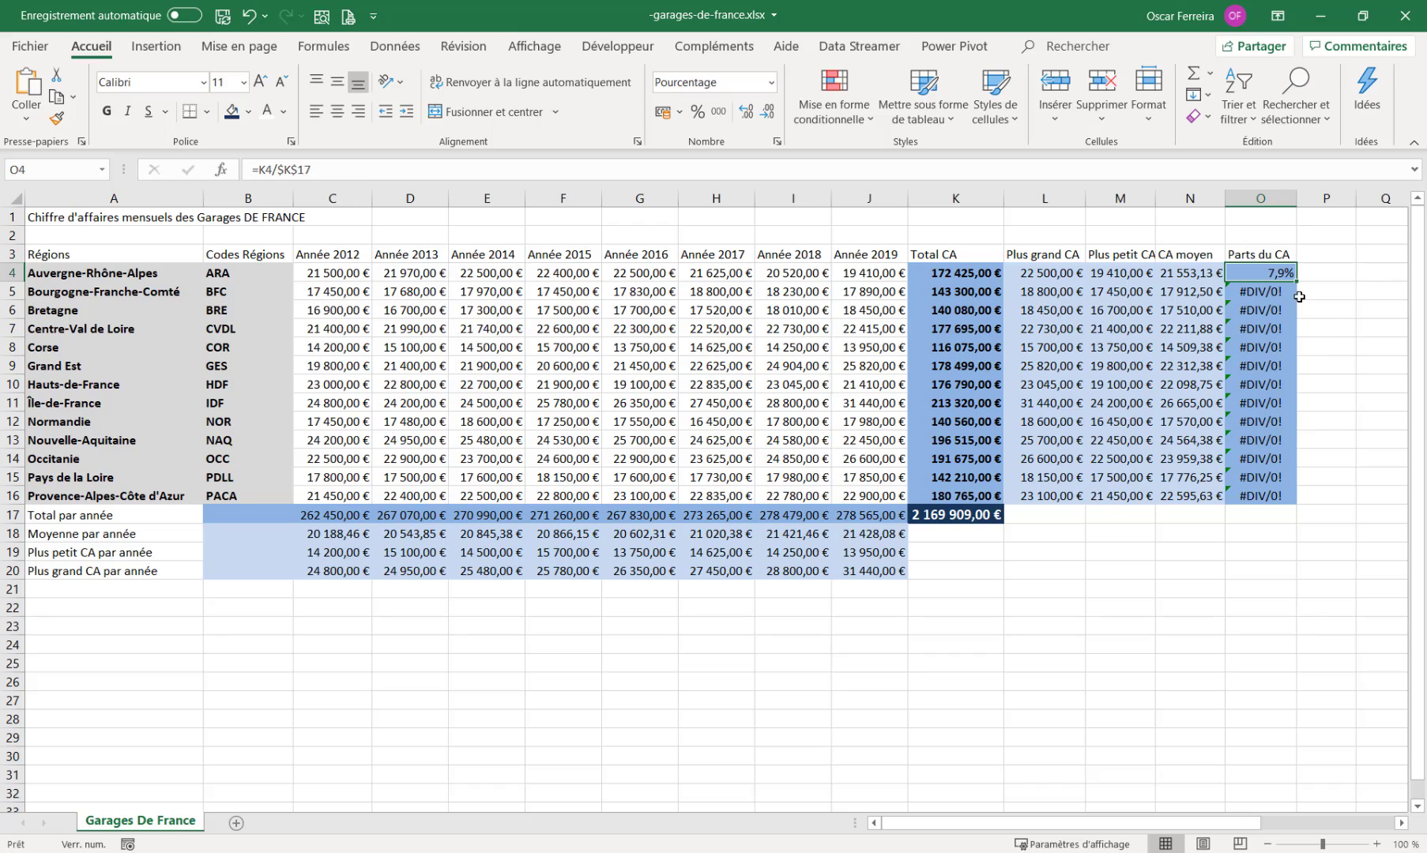
{"action": "left_click_drag", "start_coordinate": [1297, 282], "coordinate": [1283, 492]}
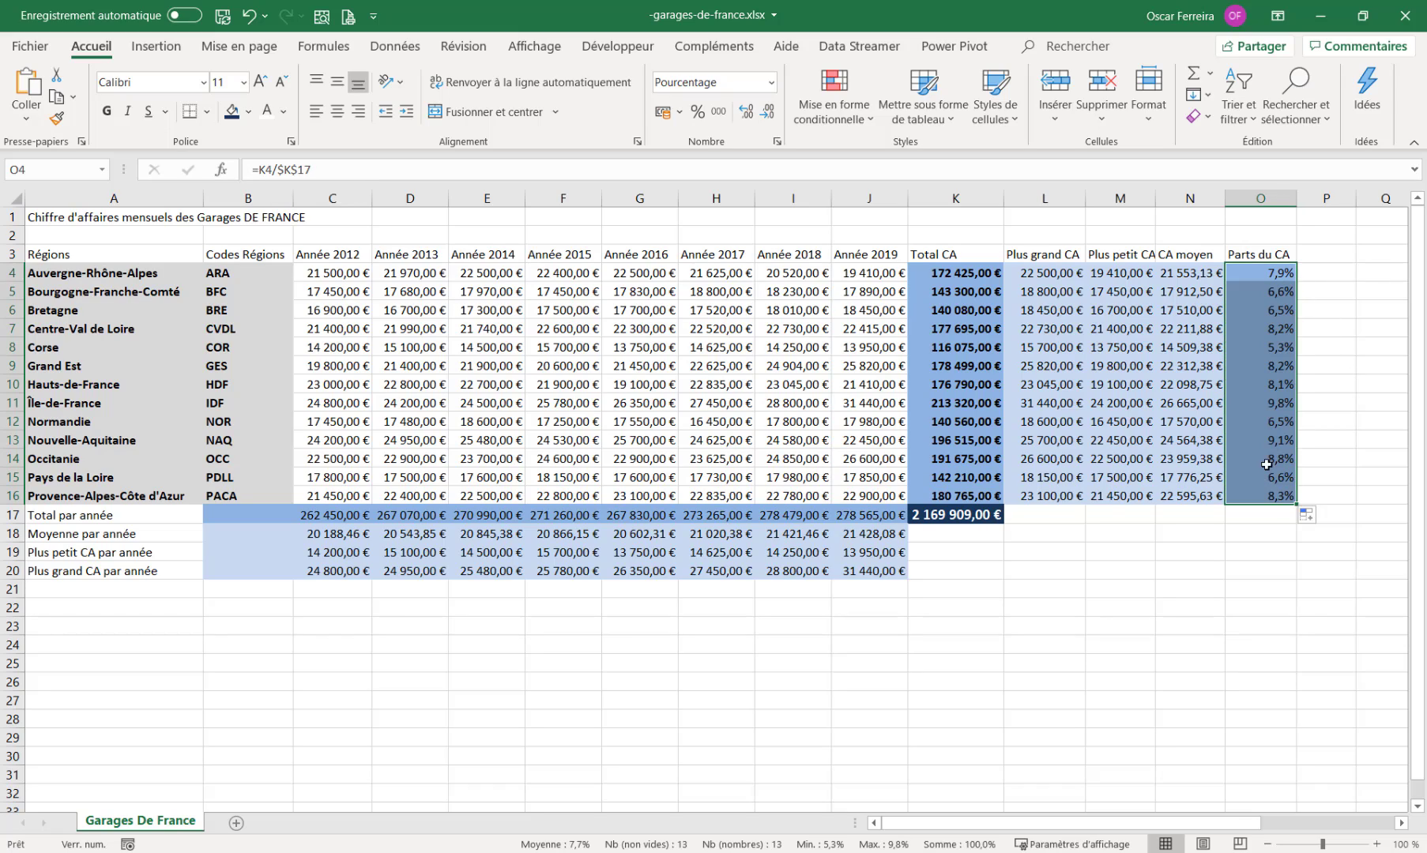
{"action": "left_click", "coordinate": [338, 111]}
{"action": "left_click", "coordinate": [106, 111]}
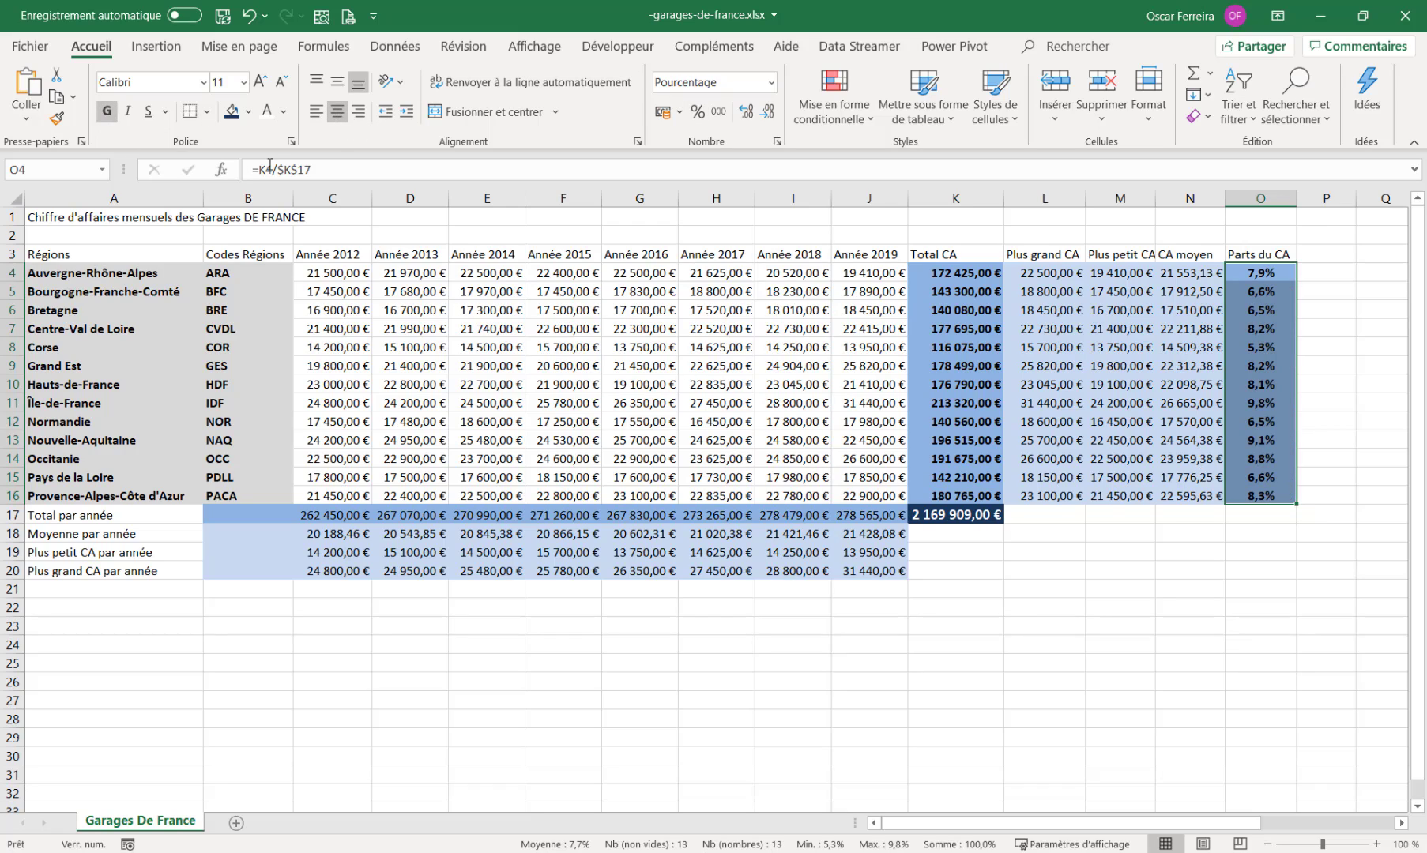
- Set the revenue share percentages in O4:O16 to font size 12 and white text
{"action": "left_click", "coordinate": [259, 82]}
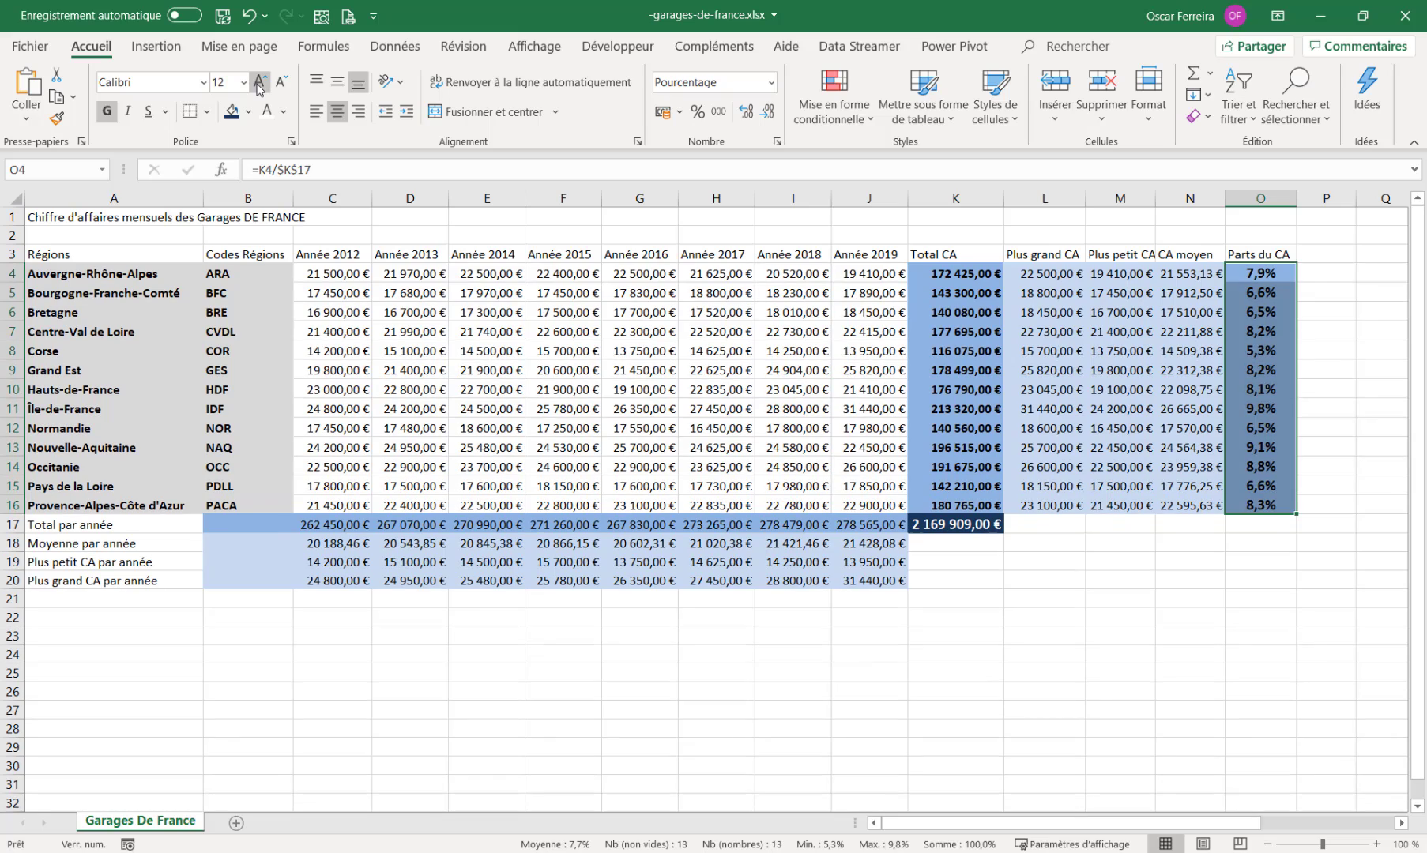
{"action": "left_click", "coordinate": [267, 110]}
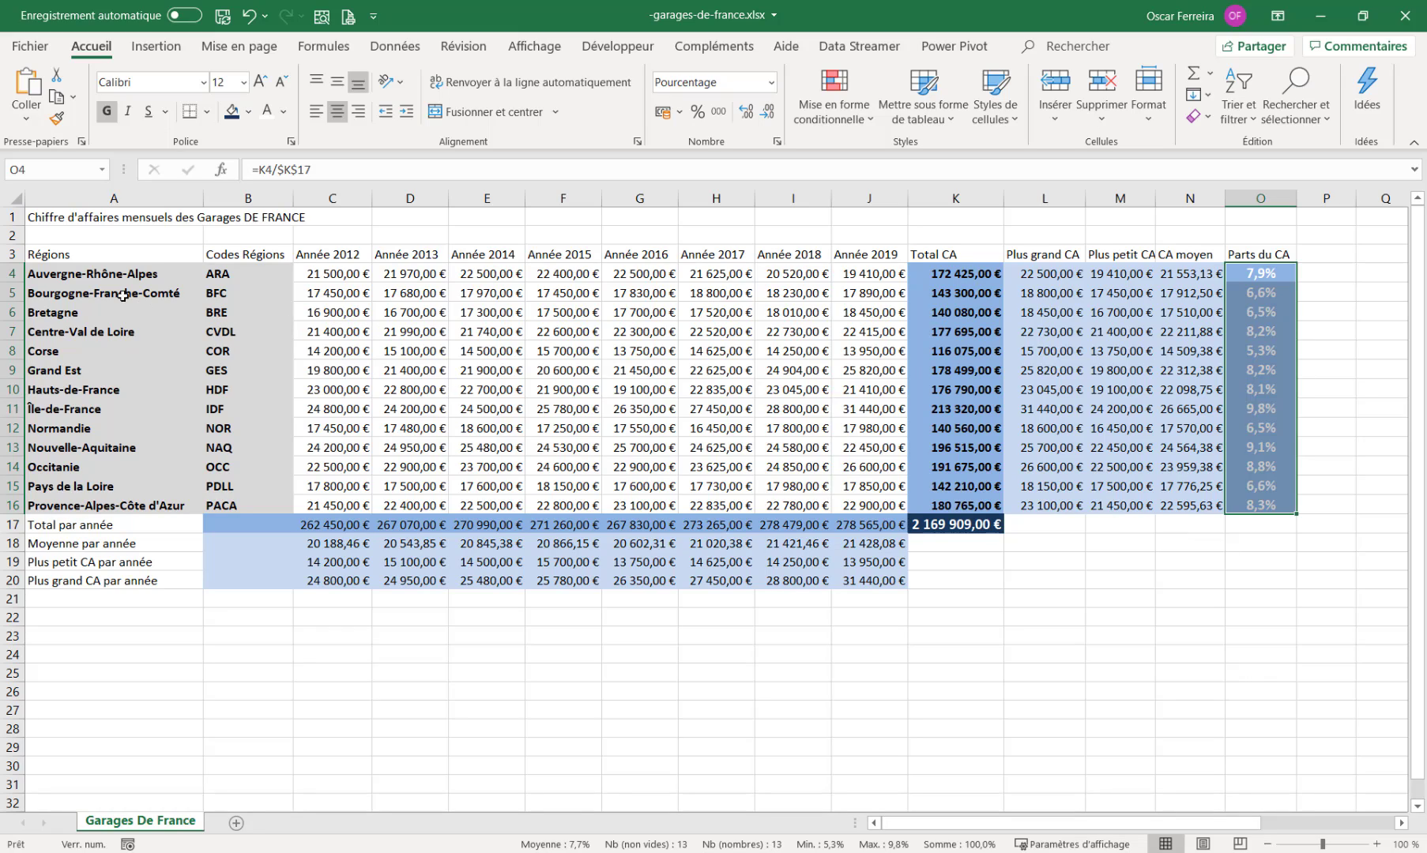
- Center the header row A3:O3 both vertically and horizontally, and wrap its text automatically
{"action": "left_click_drag", "start_coordinate": [43, 255], "coordinate": [1256, 257]}
{"action": "left_click", "coordinate": [335, 82]}
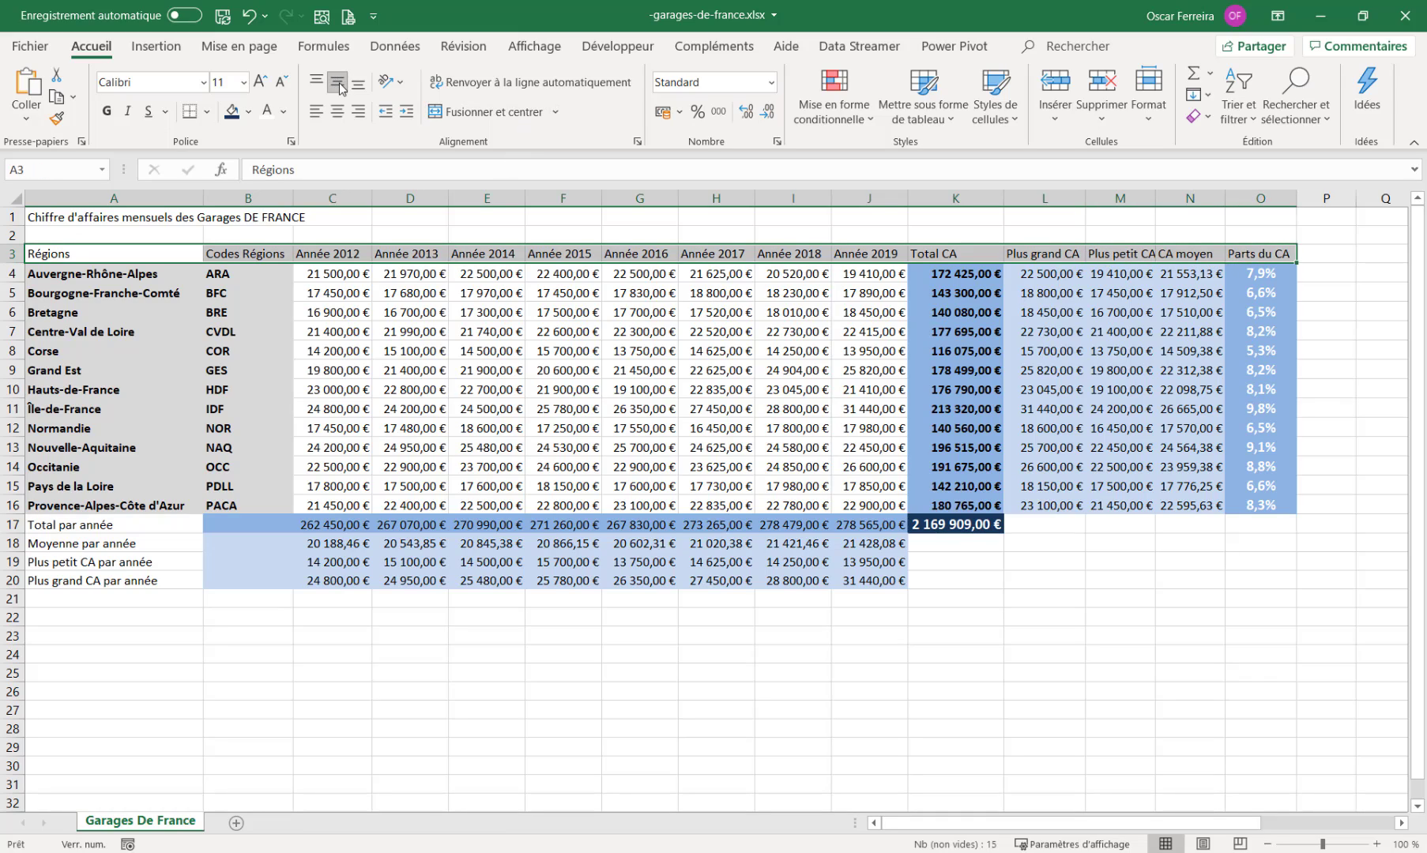
{"action": "left_click", "coordinate": [337, 115]}
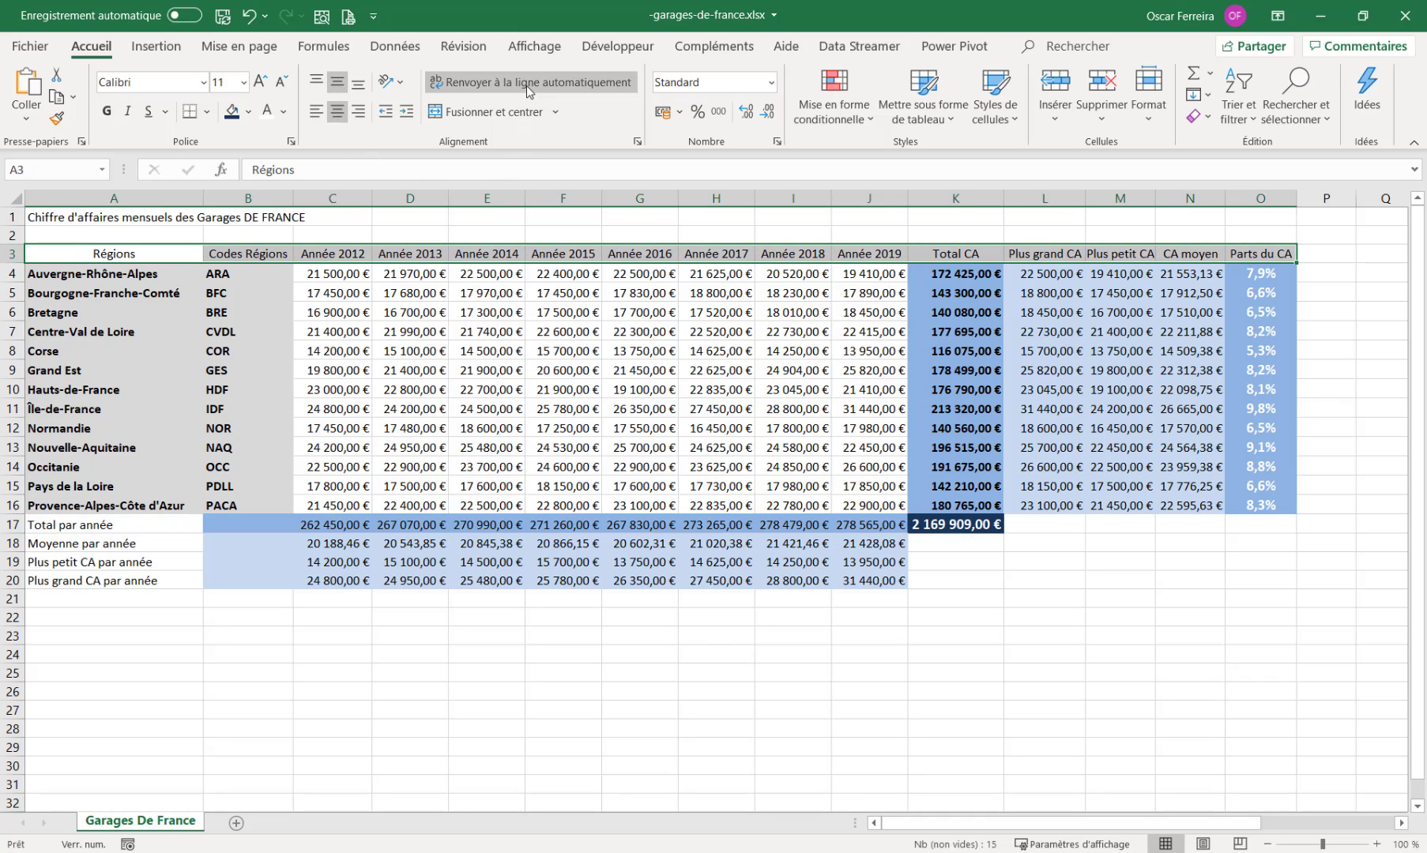
{"action": "left_click", "coordinate": [560, 83]}
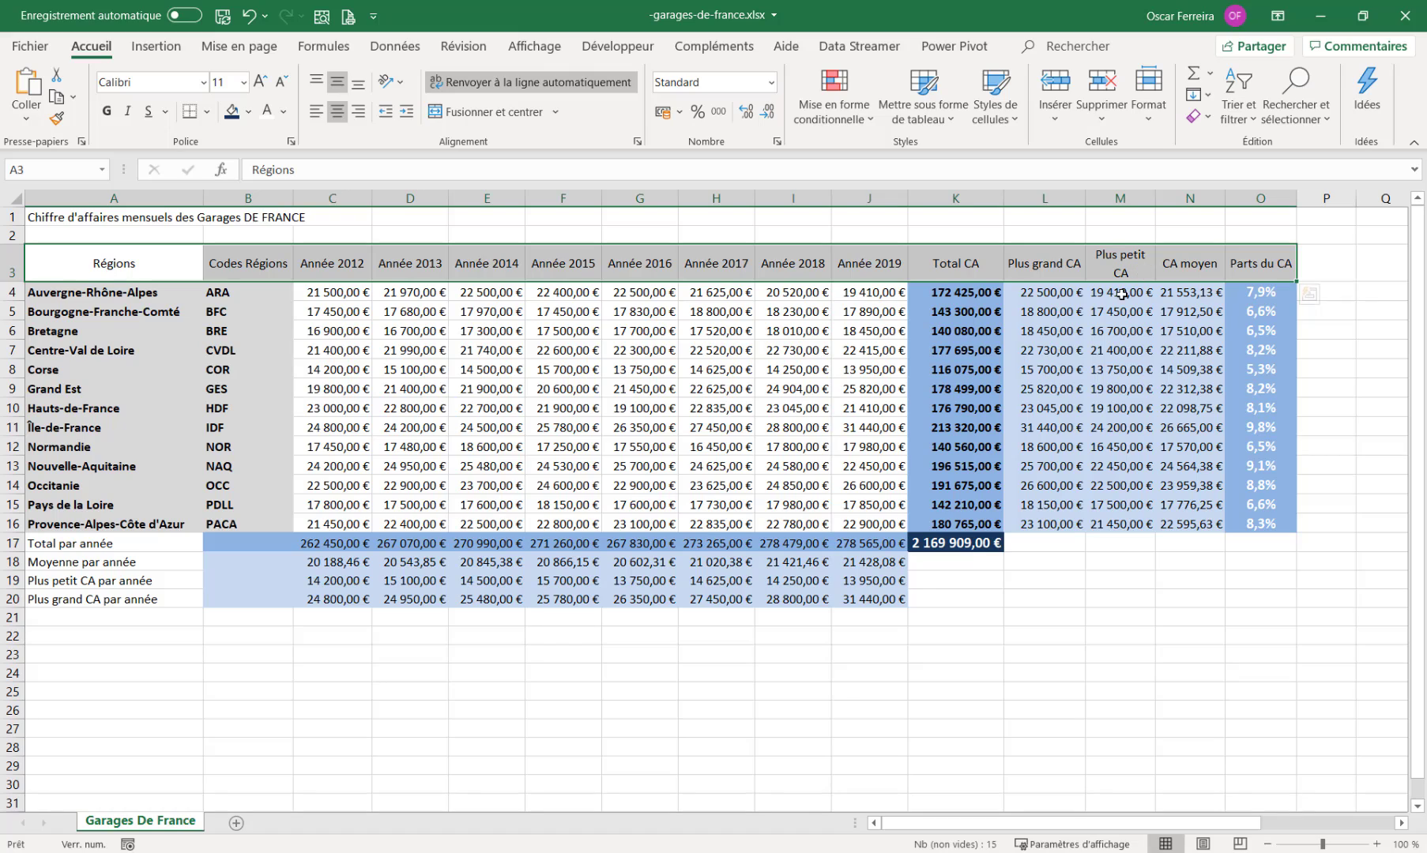
- Fill the header row A3:O3 with the theme color Bleu foncé, Texte 2, and make its text white and bold
{"action": "left_click", "coordinate": [249, 112]}
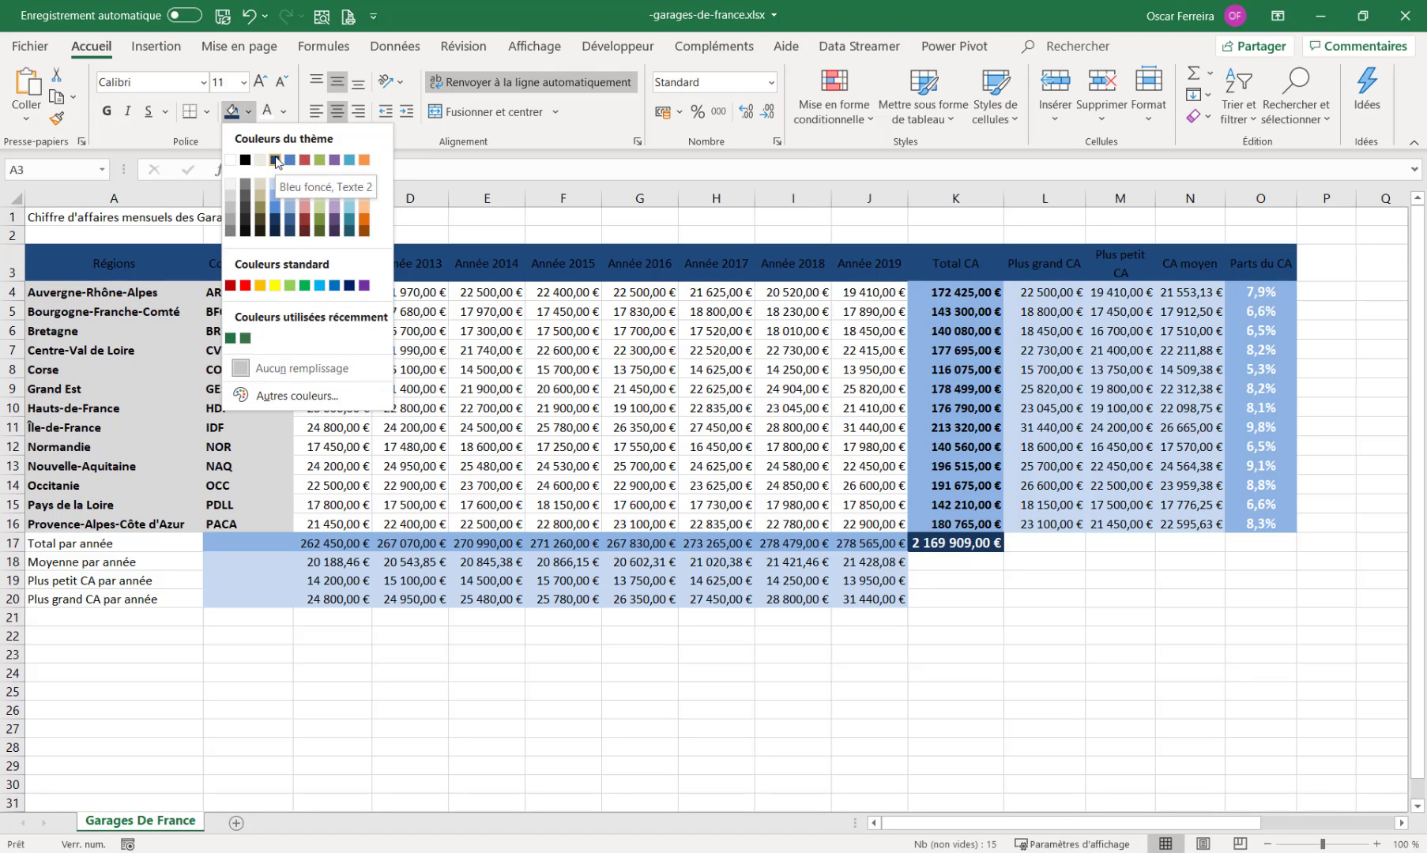
{"action": "left_click", "coordinate": [275, 161]}
{"action": "left_click", "coordinate": [267, 111]}
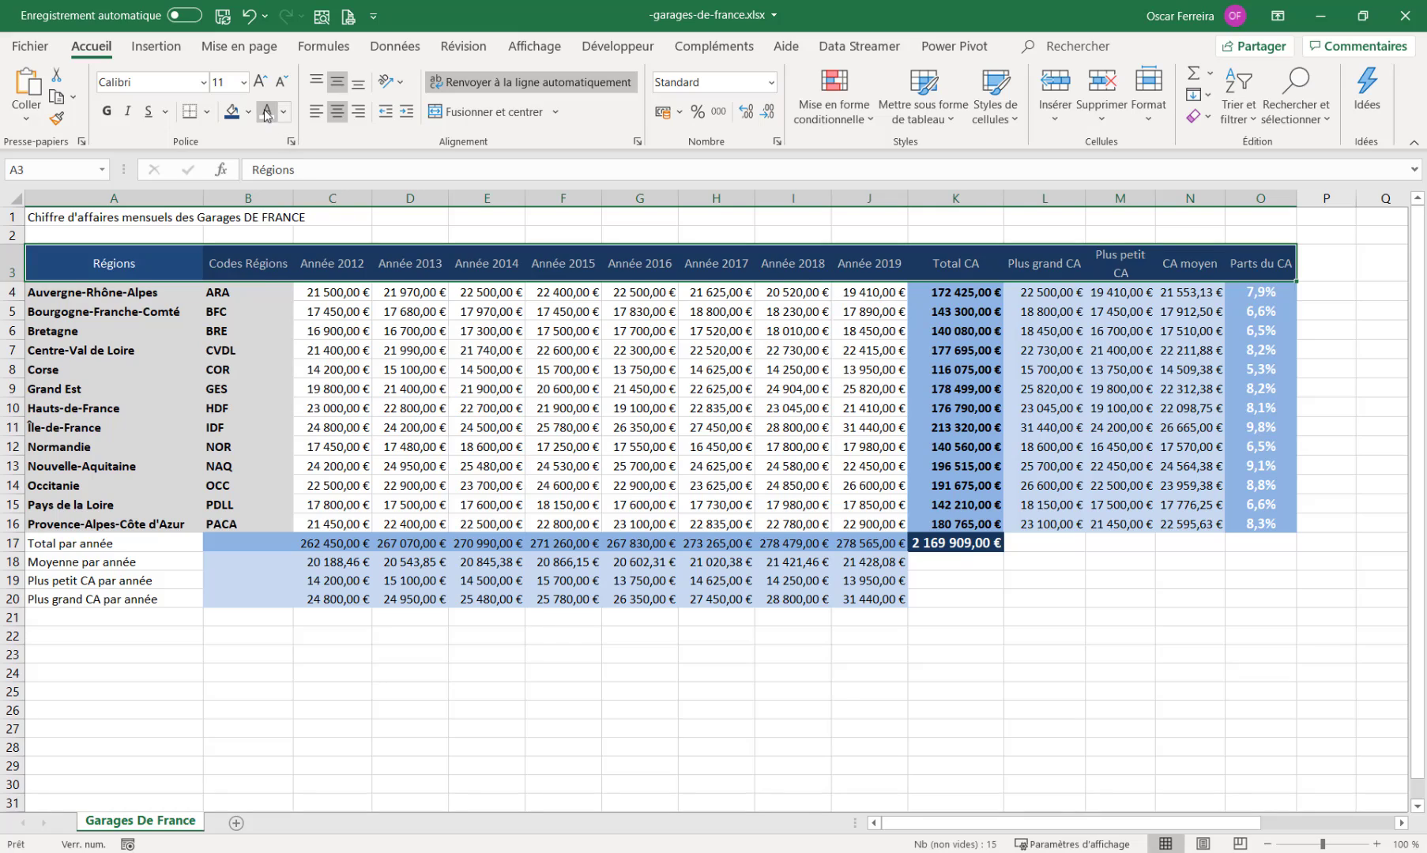
{"action": "left_click", "coordinate": [107, 111]}
- Merge and center columns A and B separately on each of the summary label rows 17 to 20
{"action": "left_click", "coordinate": [190, 543]}
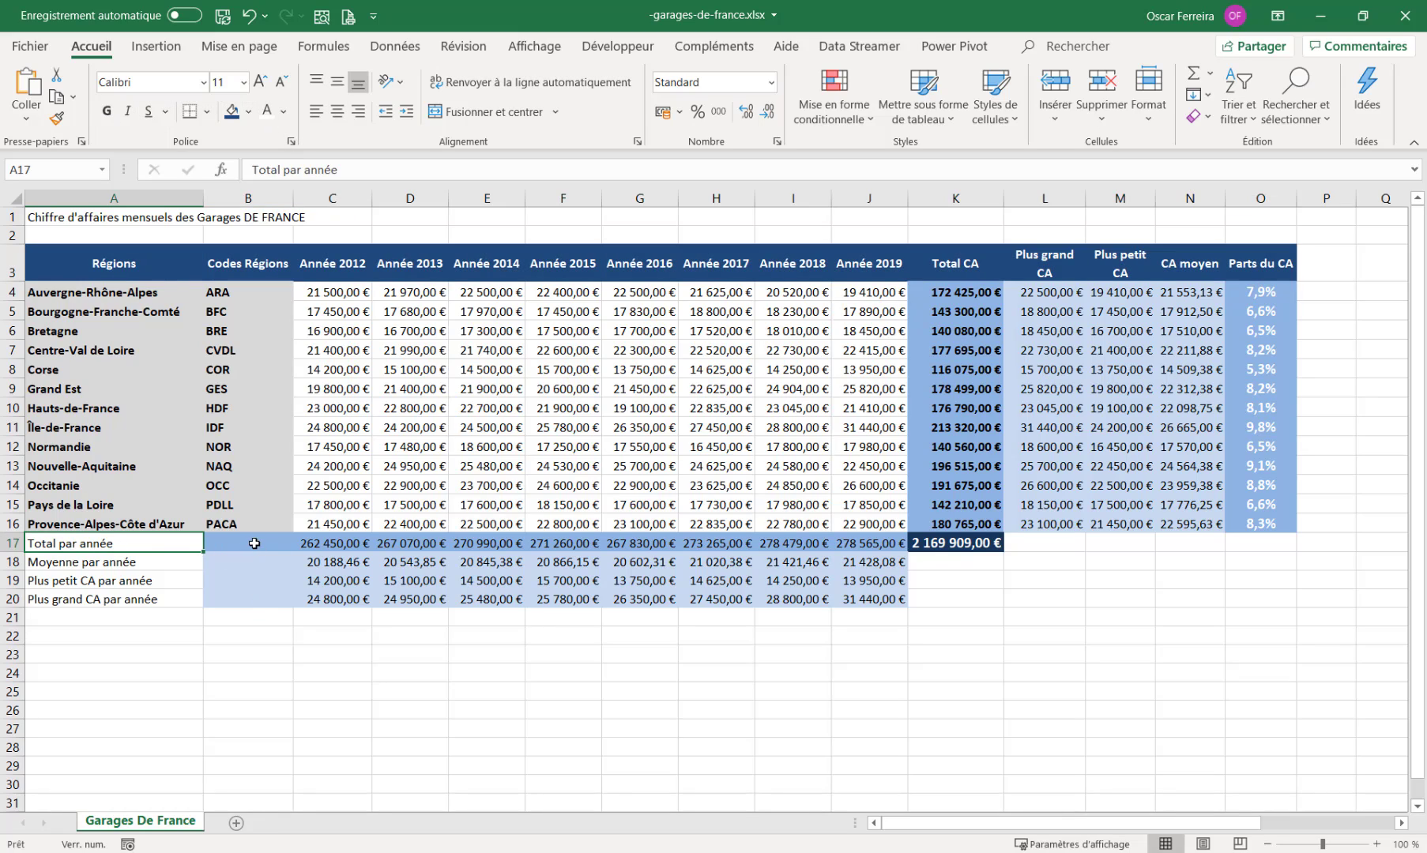
{"action": "left_click_drag", "start_coordinate": [41, 545], "coordinate": [253, 545]}
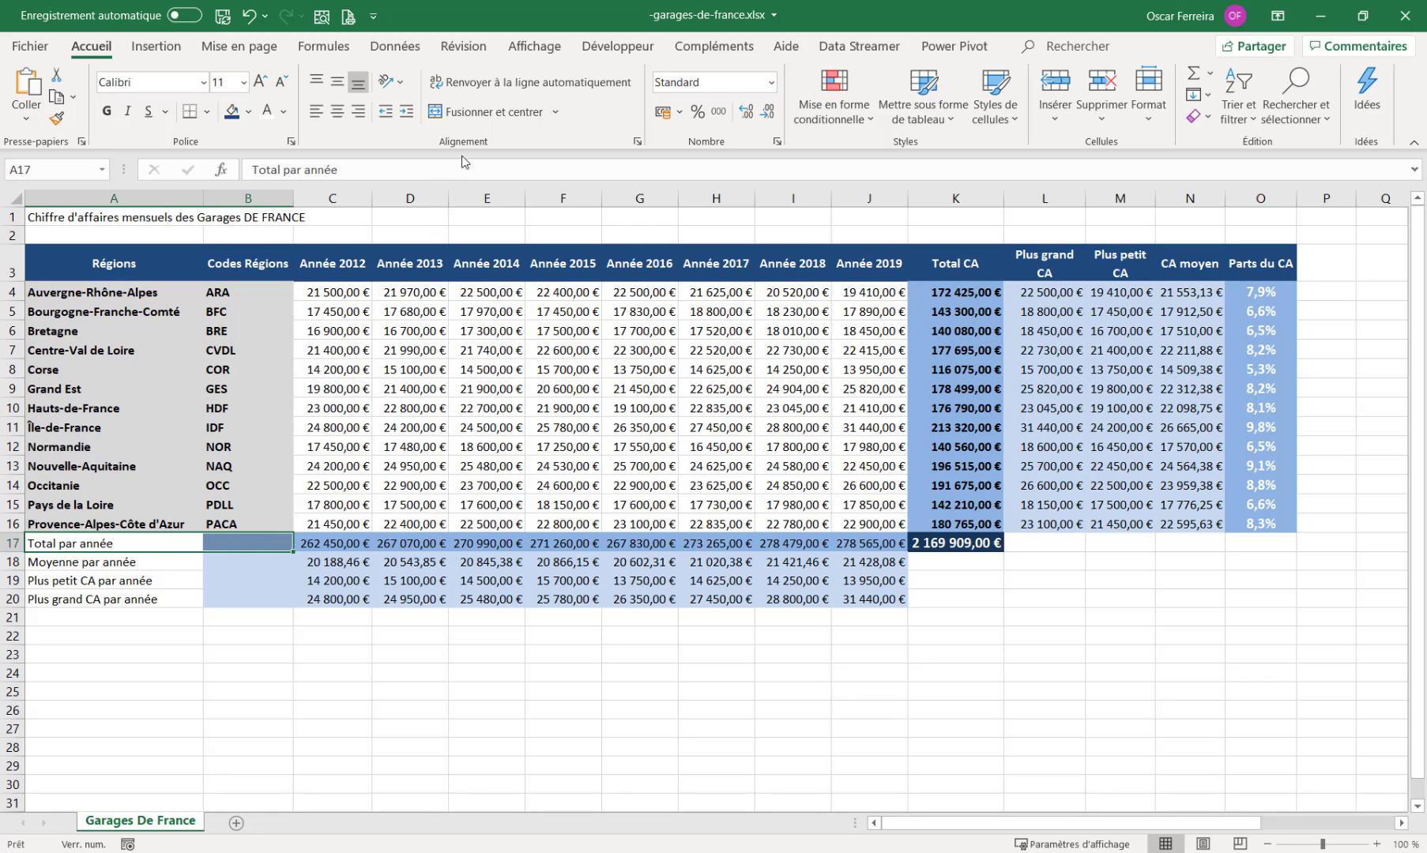
{"action": "left_click", "coordinate": [493, 113]}
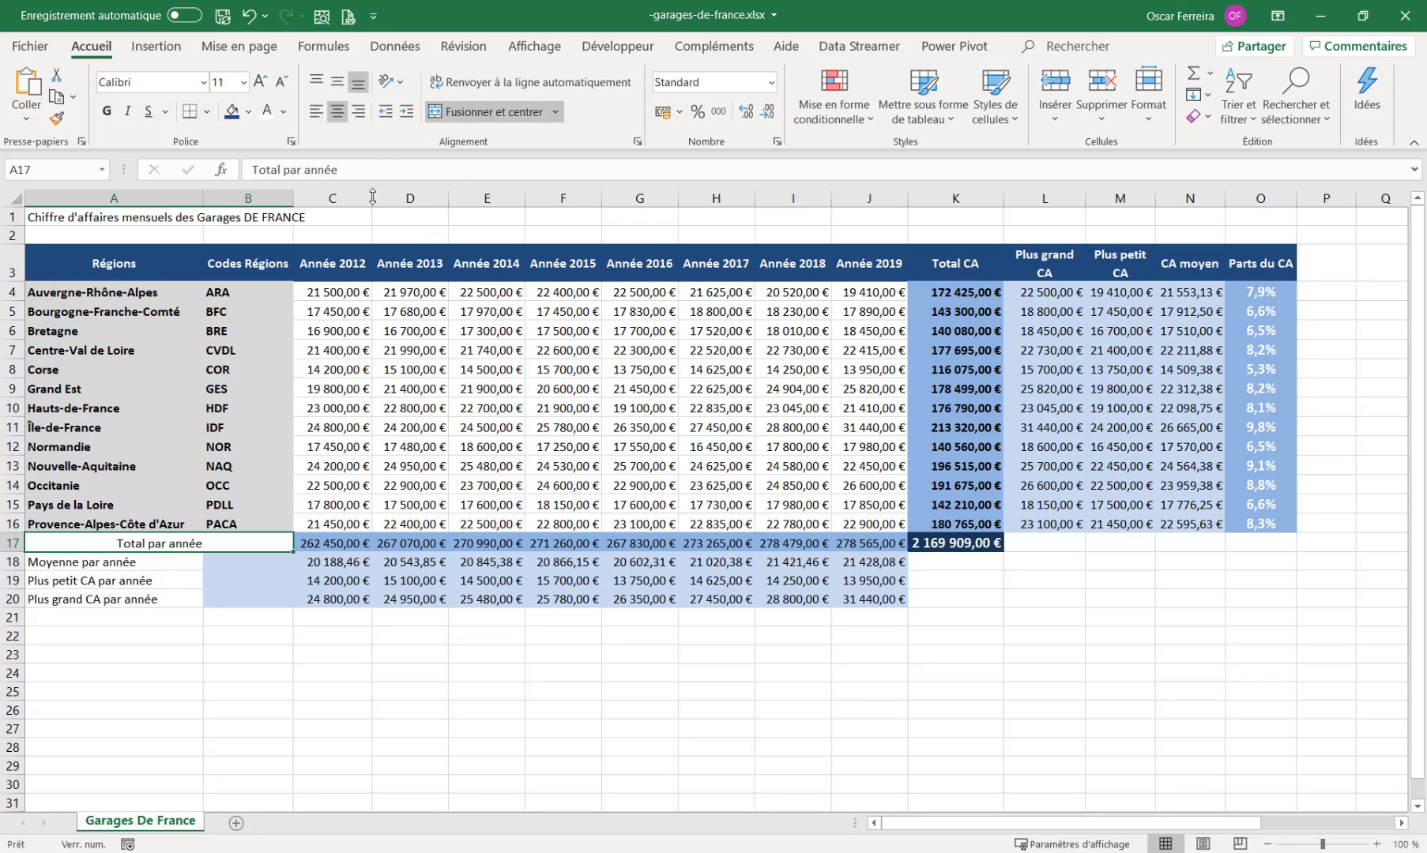
{"action": "left_click_drag", "start_coordinate": [92, 562], "coordinate": [233, 561]}
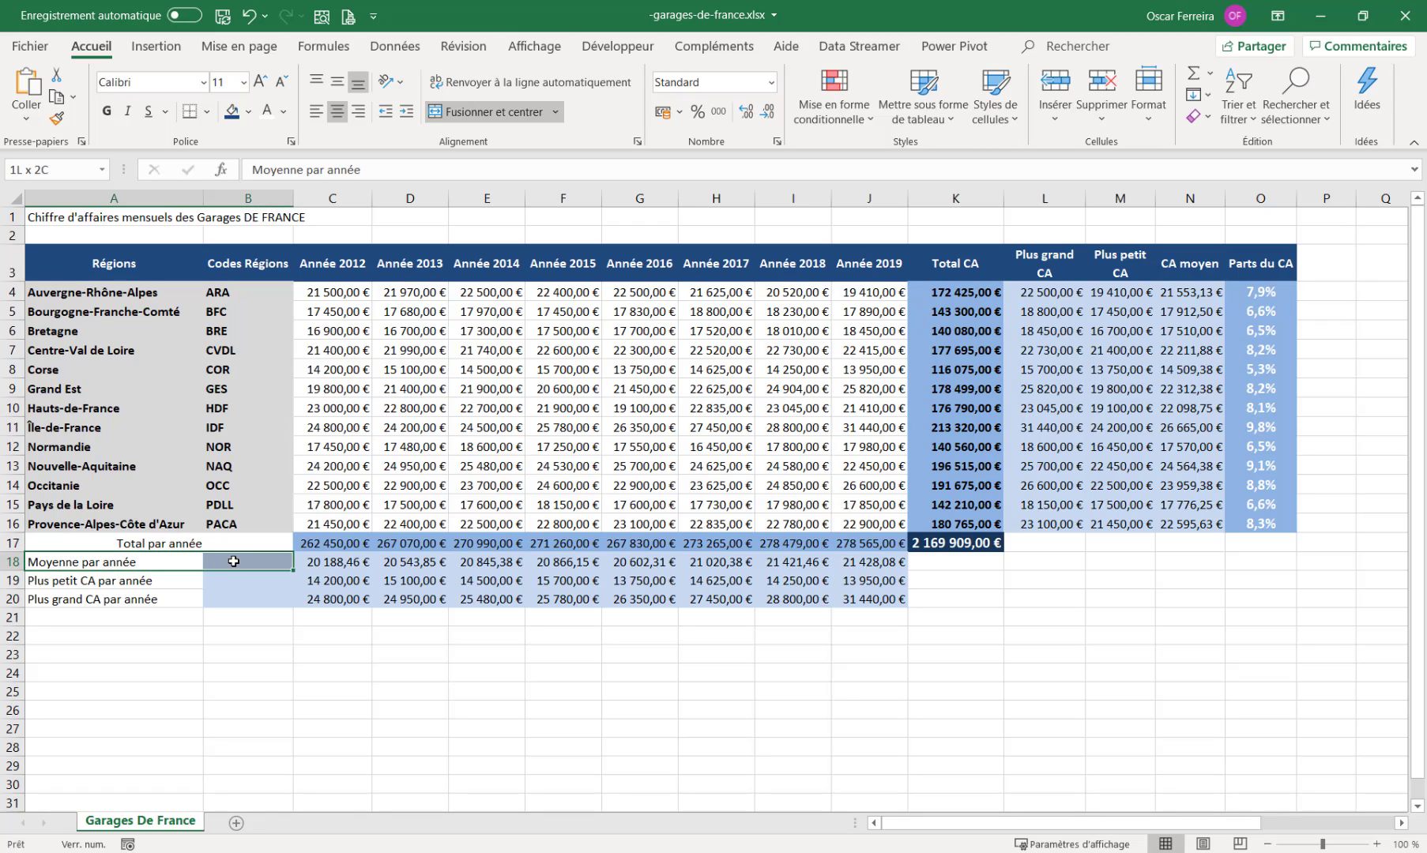
{"action": "key", "text": "F4"}
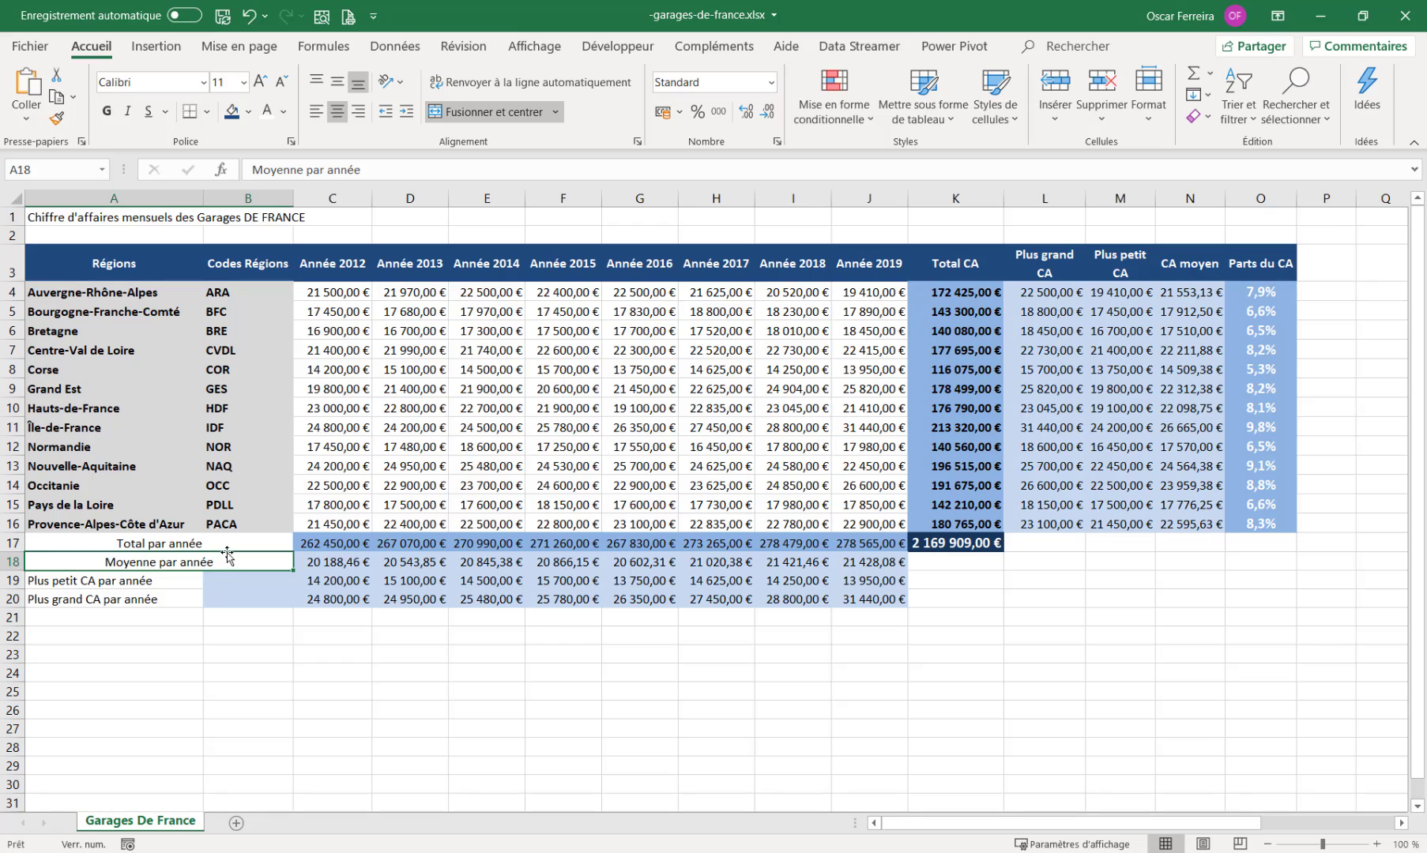
{"action": "left_click_drag", "start_coordinate": [78, 586], "coordinate": [248, 580]}
{"action": "key", "text": "F4"}
{"action": "left_click_drag", "start_coordinate": [89, 603], "coordinate": [248, 599]}
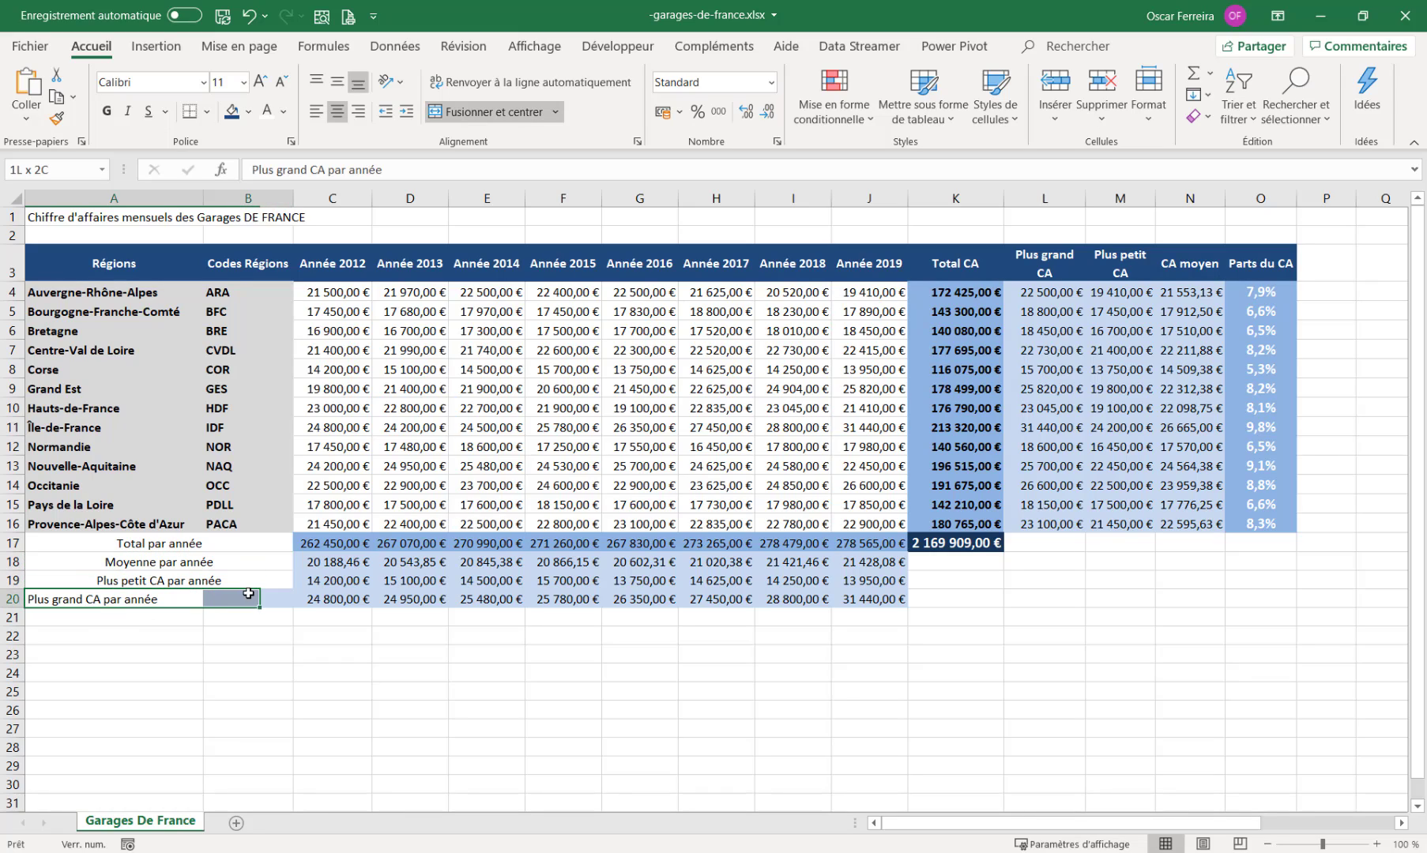
{"action": "key", "text": "F4"}
- Left-align the summary labels in A17:B20, fill them with a darker grey, and make them bold at font size 14
{"action": "left_click", "coordinate": [194, 544]}
{"action": "left_click_drag", "start_coordinate": [195, 543], "coordinate": [198, 600]}
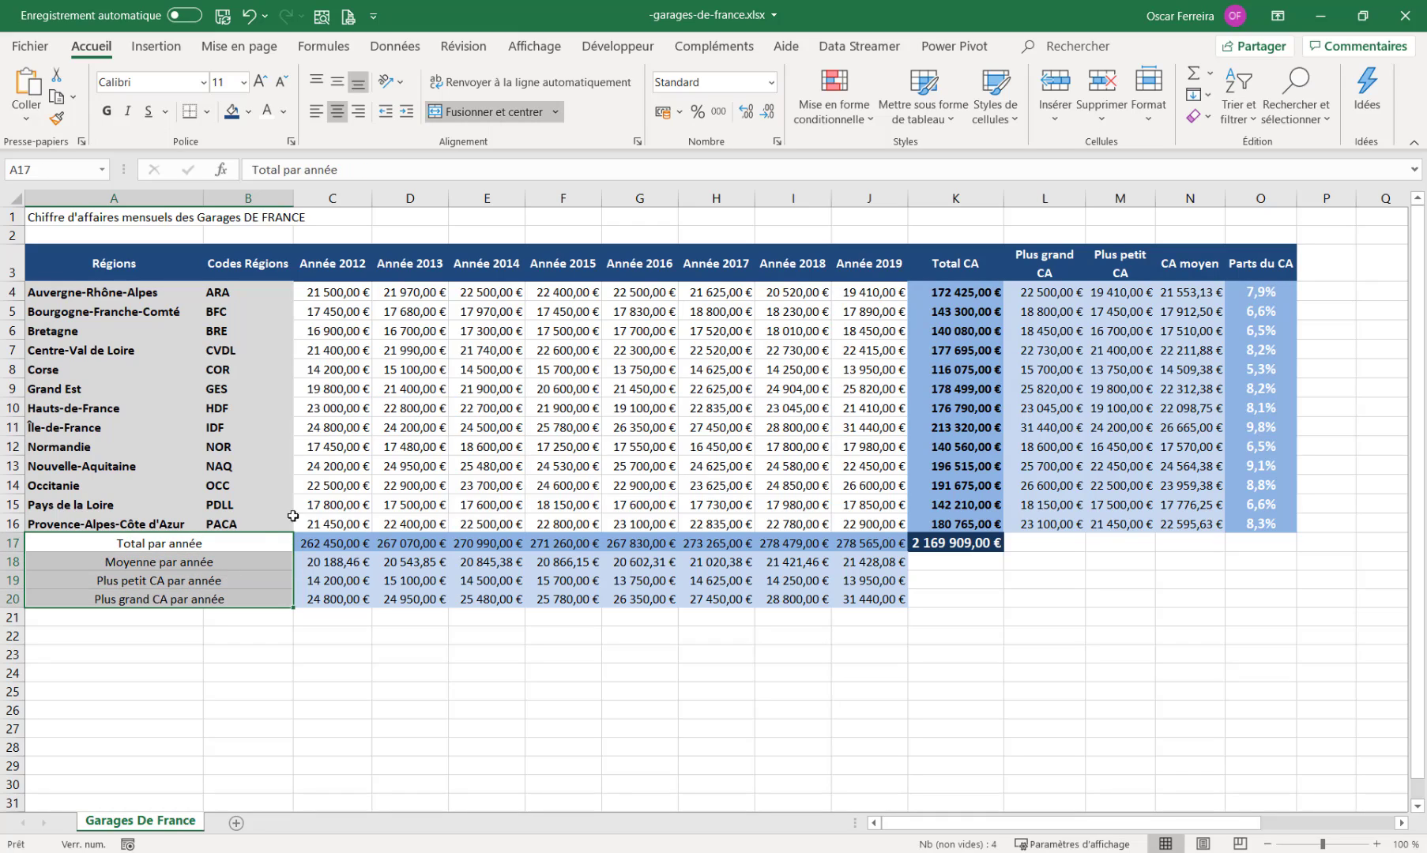
{"action": "left_click", "coordinate": [315, 115]}
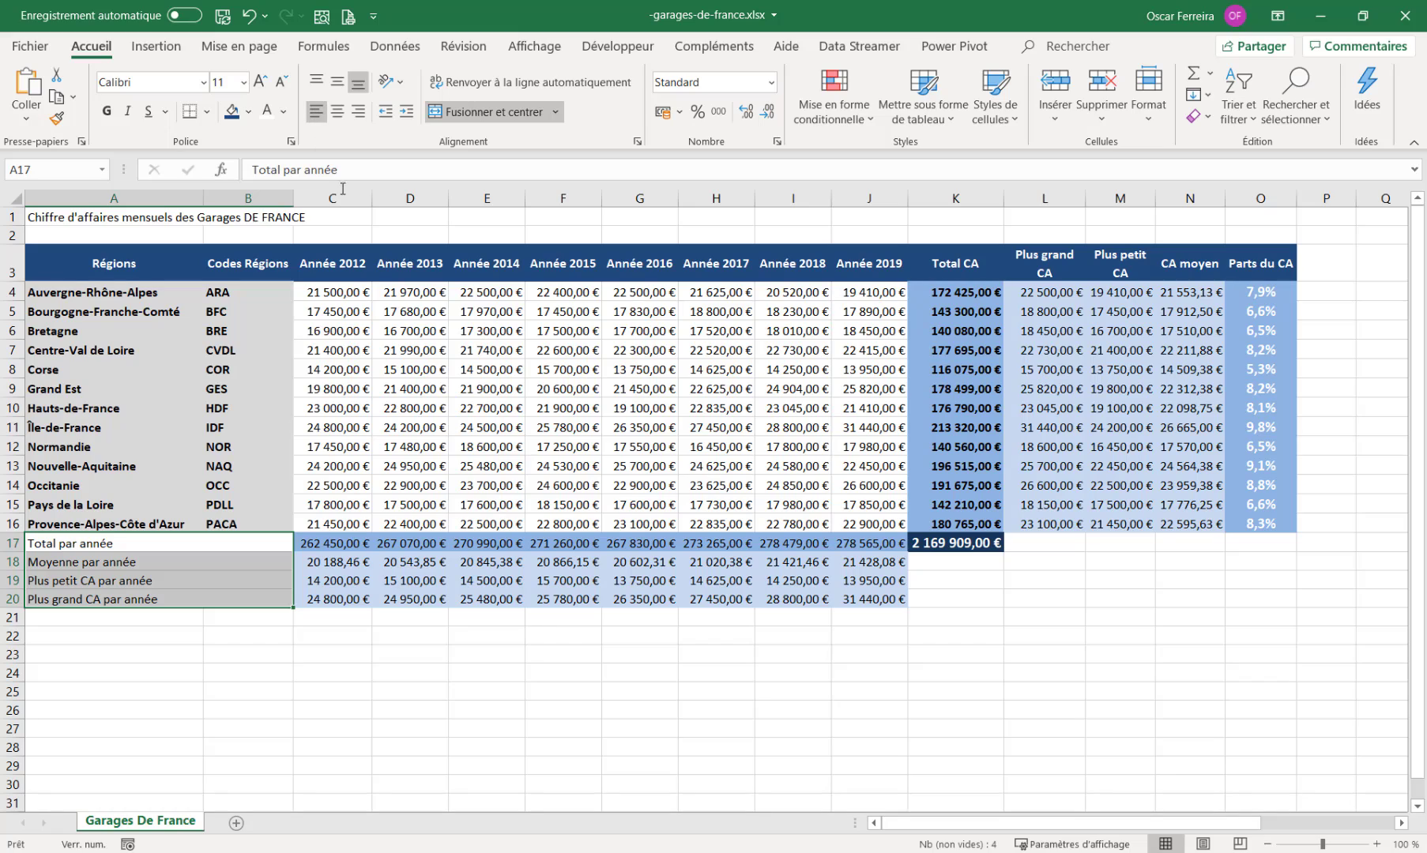
{"action": "left_click", "coordinate": [248, 111]}
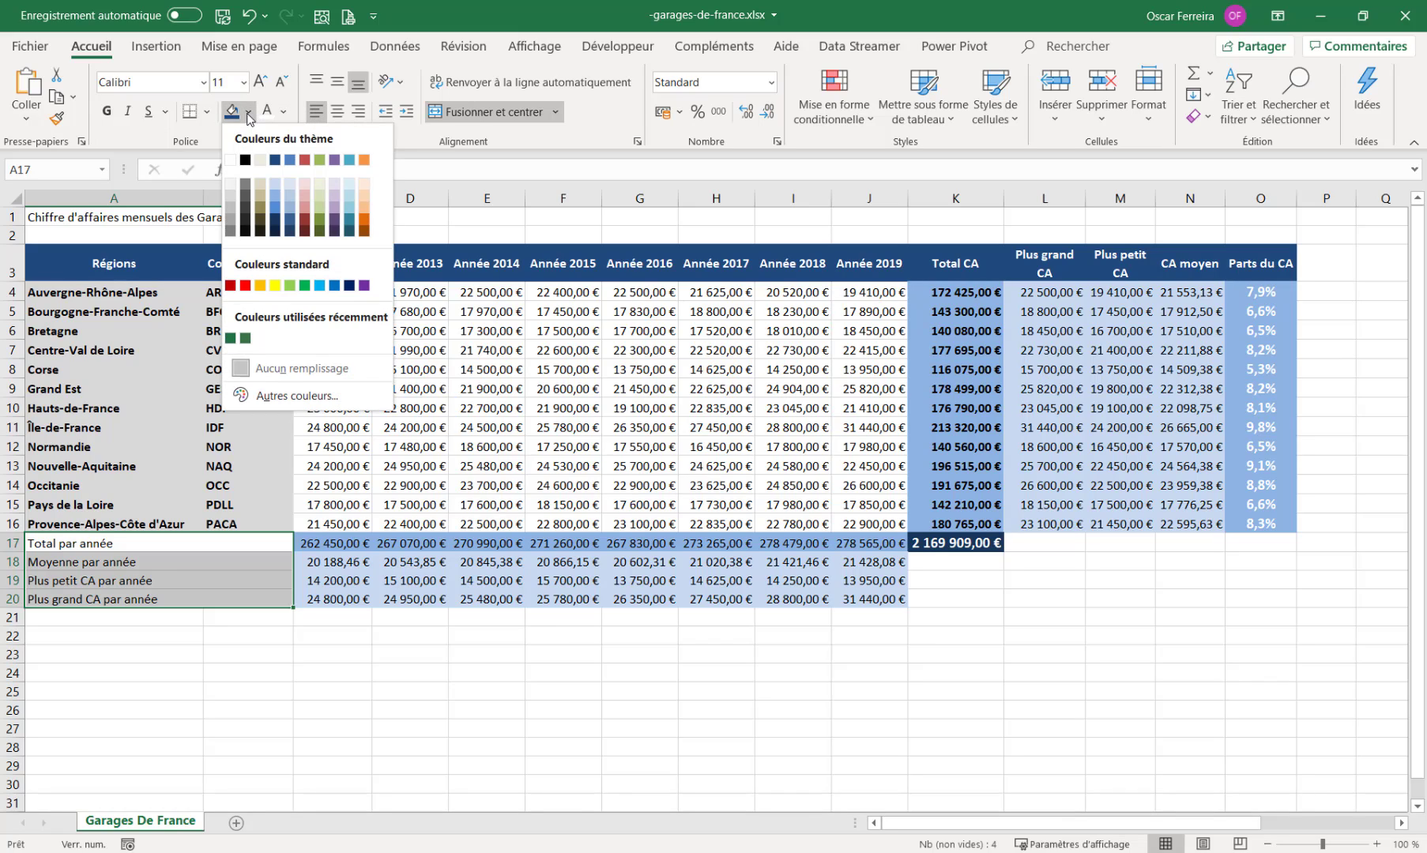
{"action": "left_click", "coordinate": [229, 222]}
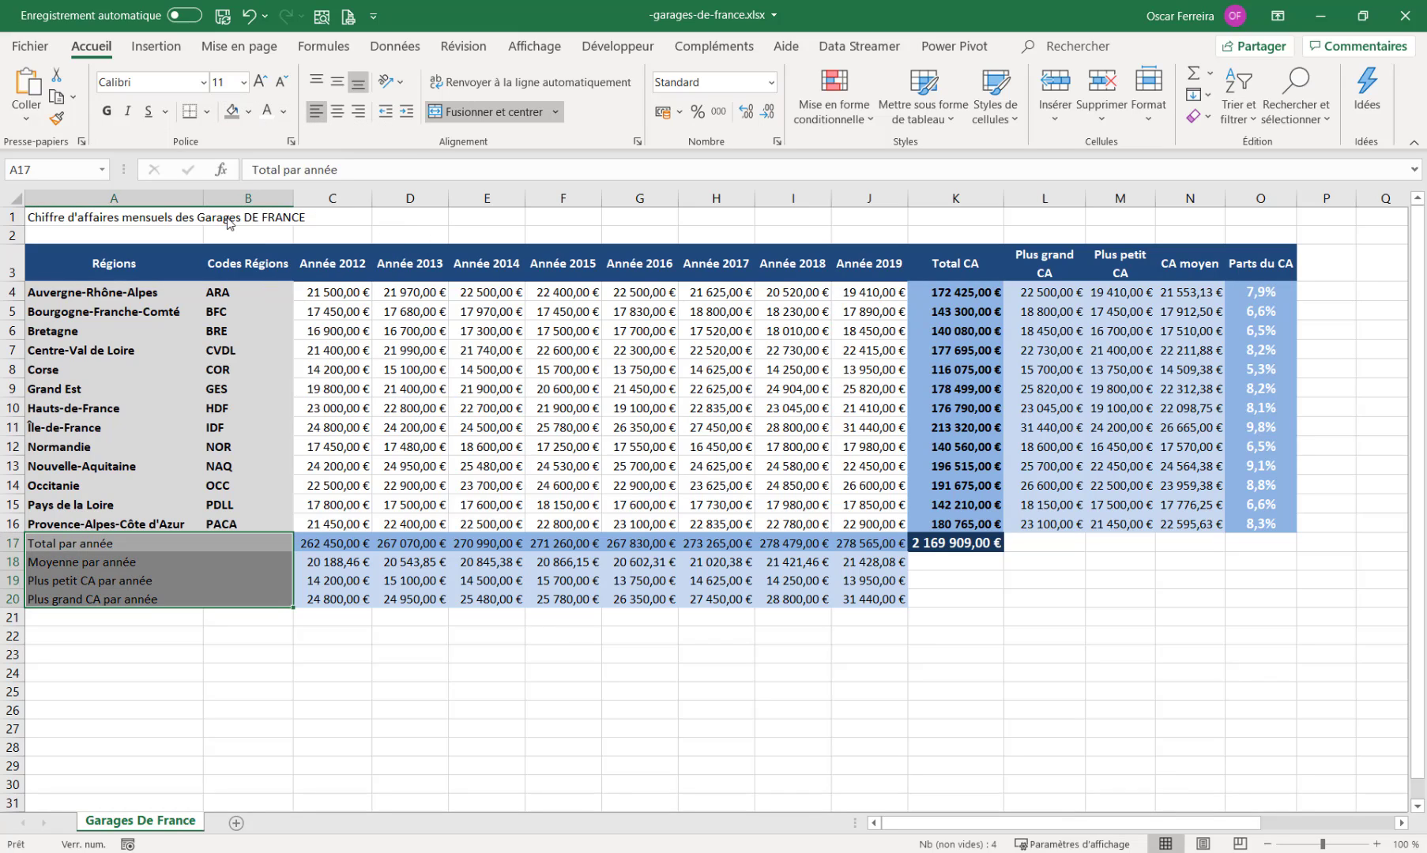
{"action": "left_click", "coordinate": [108, 112]}
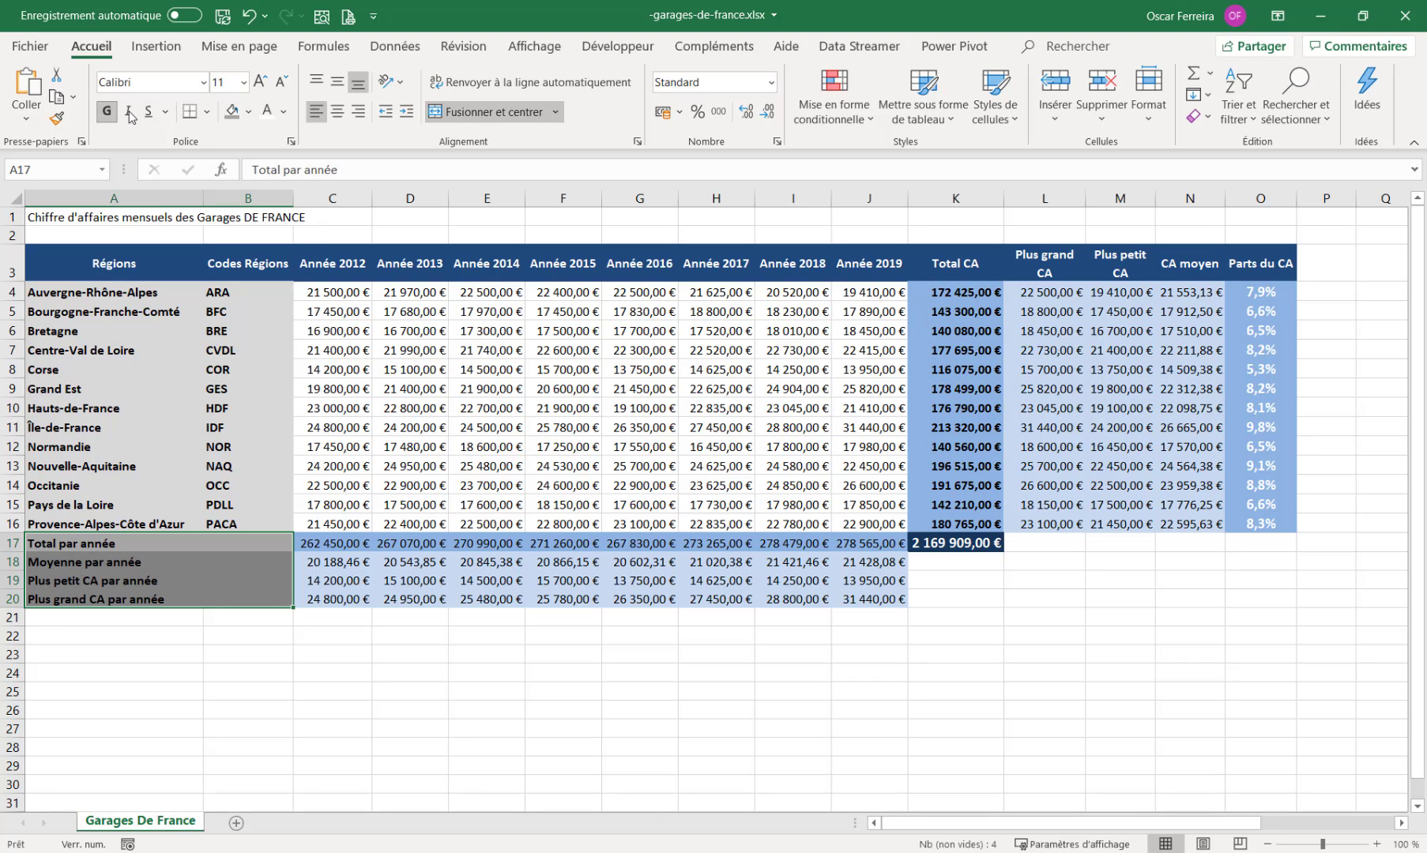
{"action": "left_click", "coordinate": [260, 82]}
{"action": "left_click", "coordinate": [260, 81]}
- Center the contents of the whole table range A3:O20 vertically
{"action": "left_click_drag", "start_coordinate": [114, 263], "coordinate": [1230, 605]}
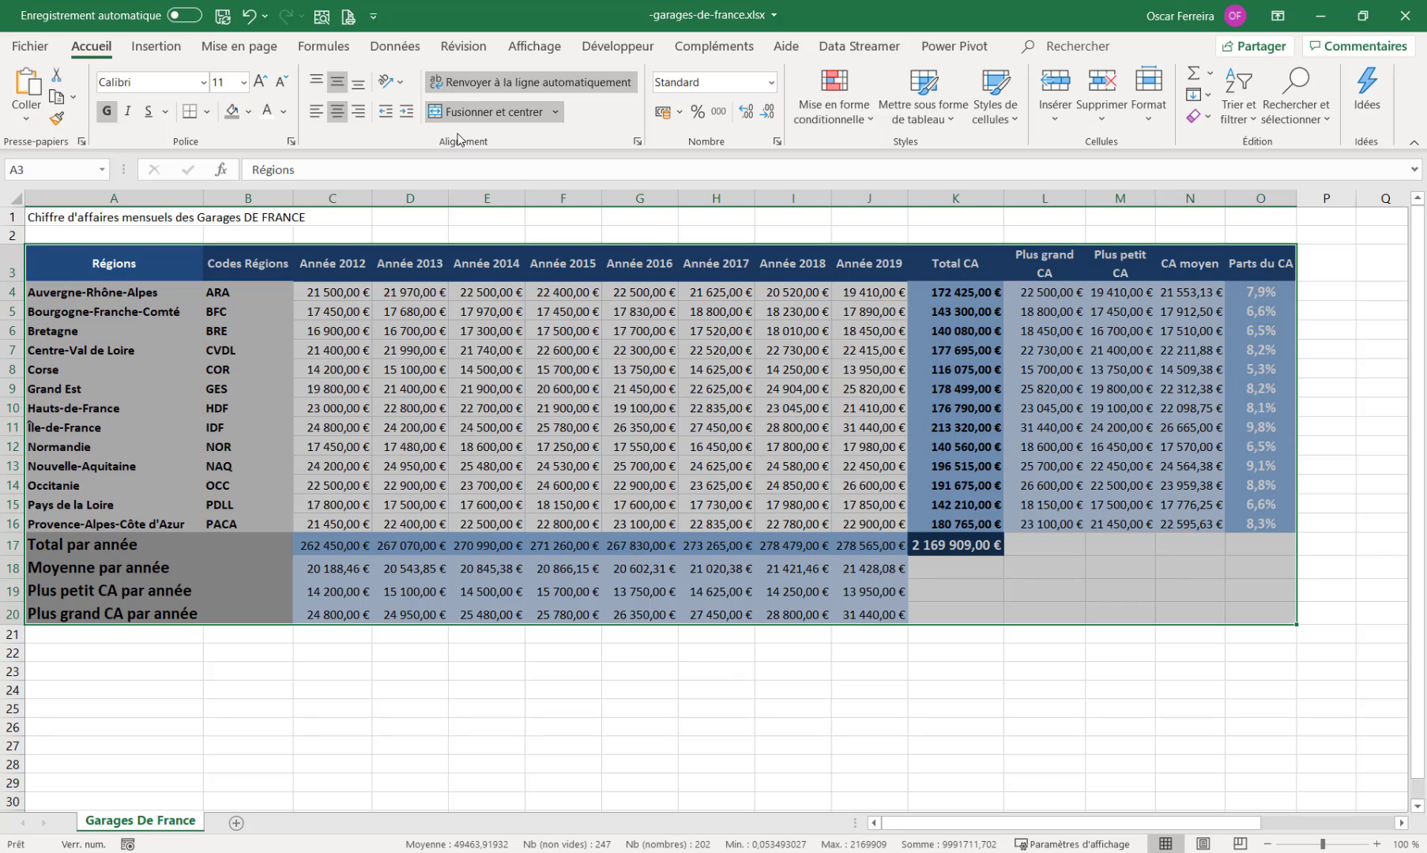
{"action": "left_click", "coordinate": [337, 85]}
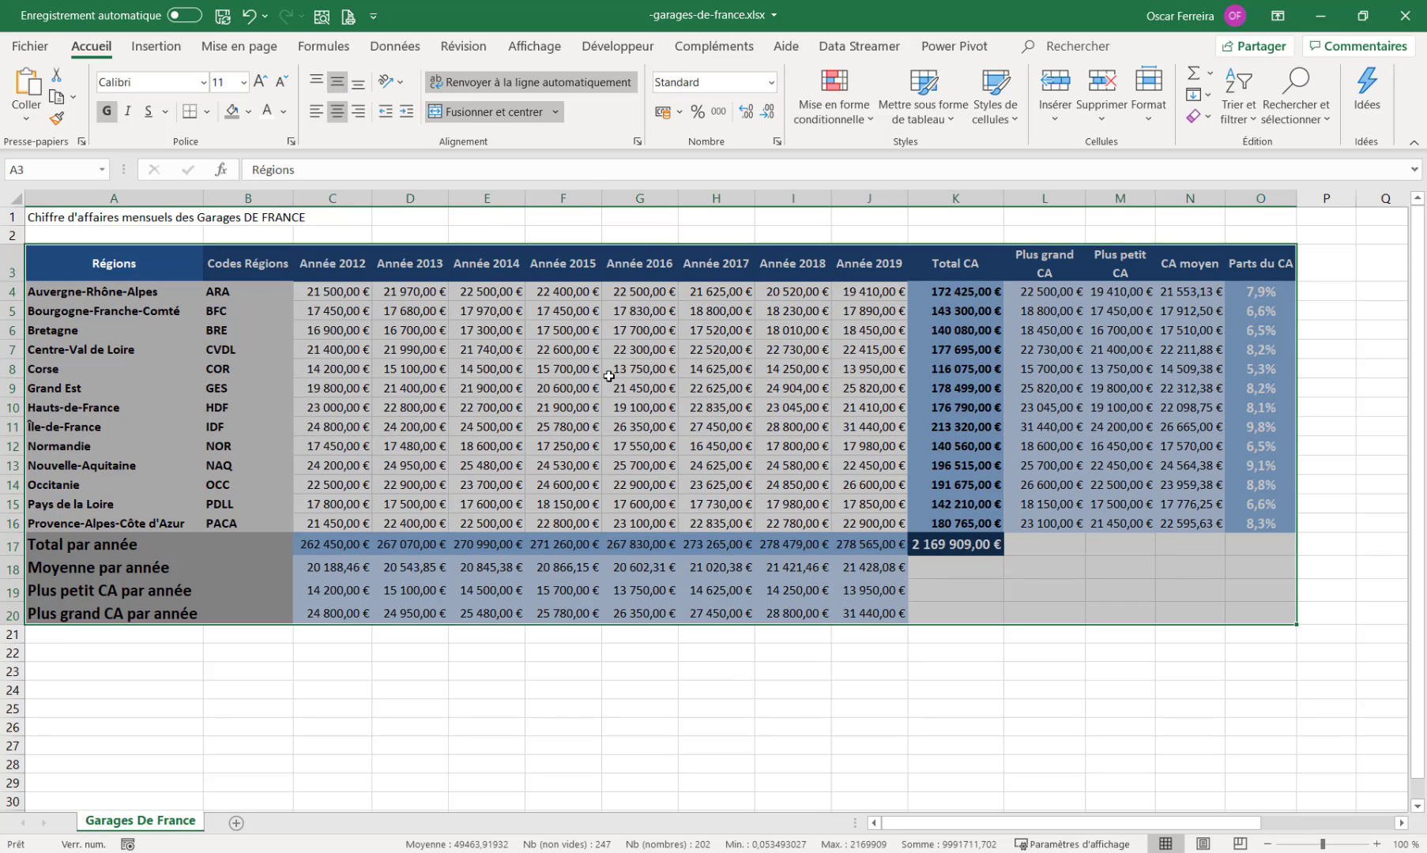
{"action": "left_click", "coordinate": [170, 265]}
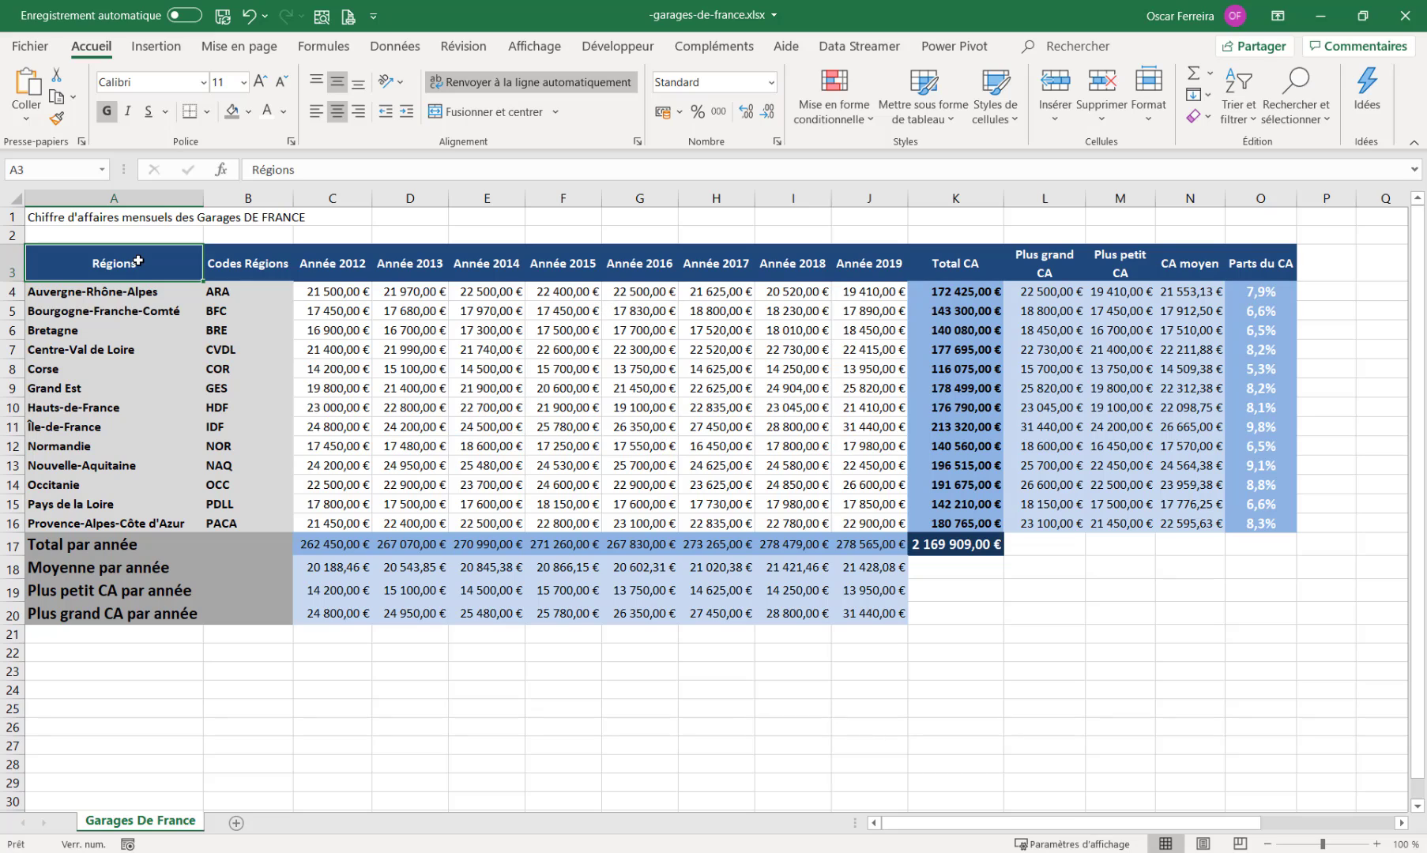
- Add an outline border and inner vertical borders to the main table range A3:O16
{"action": "left_click_drag", "start_coordinate": [143, 290], "coordinate": [1235, 526]}
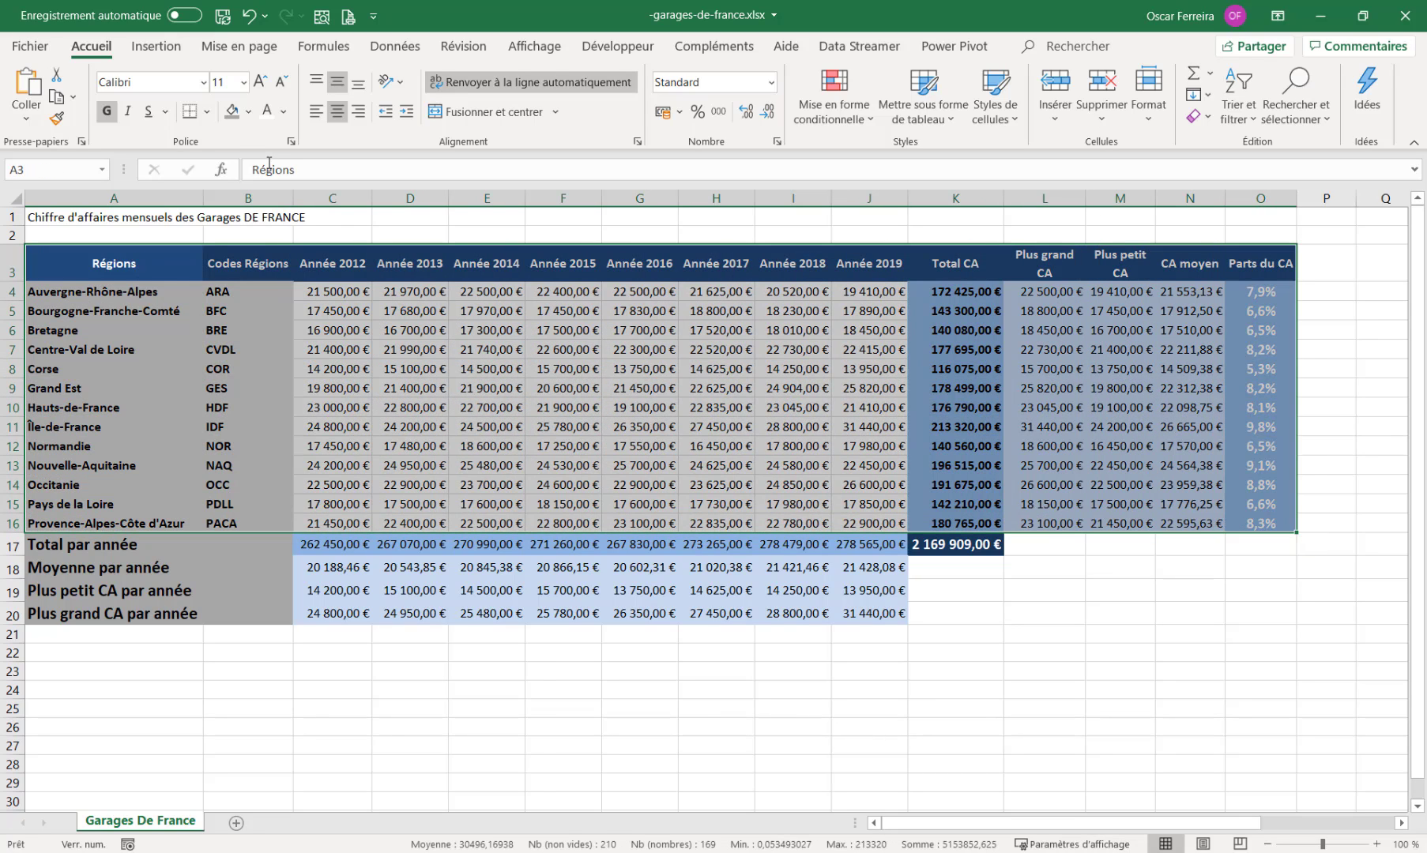
{"action": "left_click", "coordinate": [208, 111]}
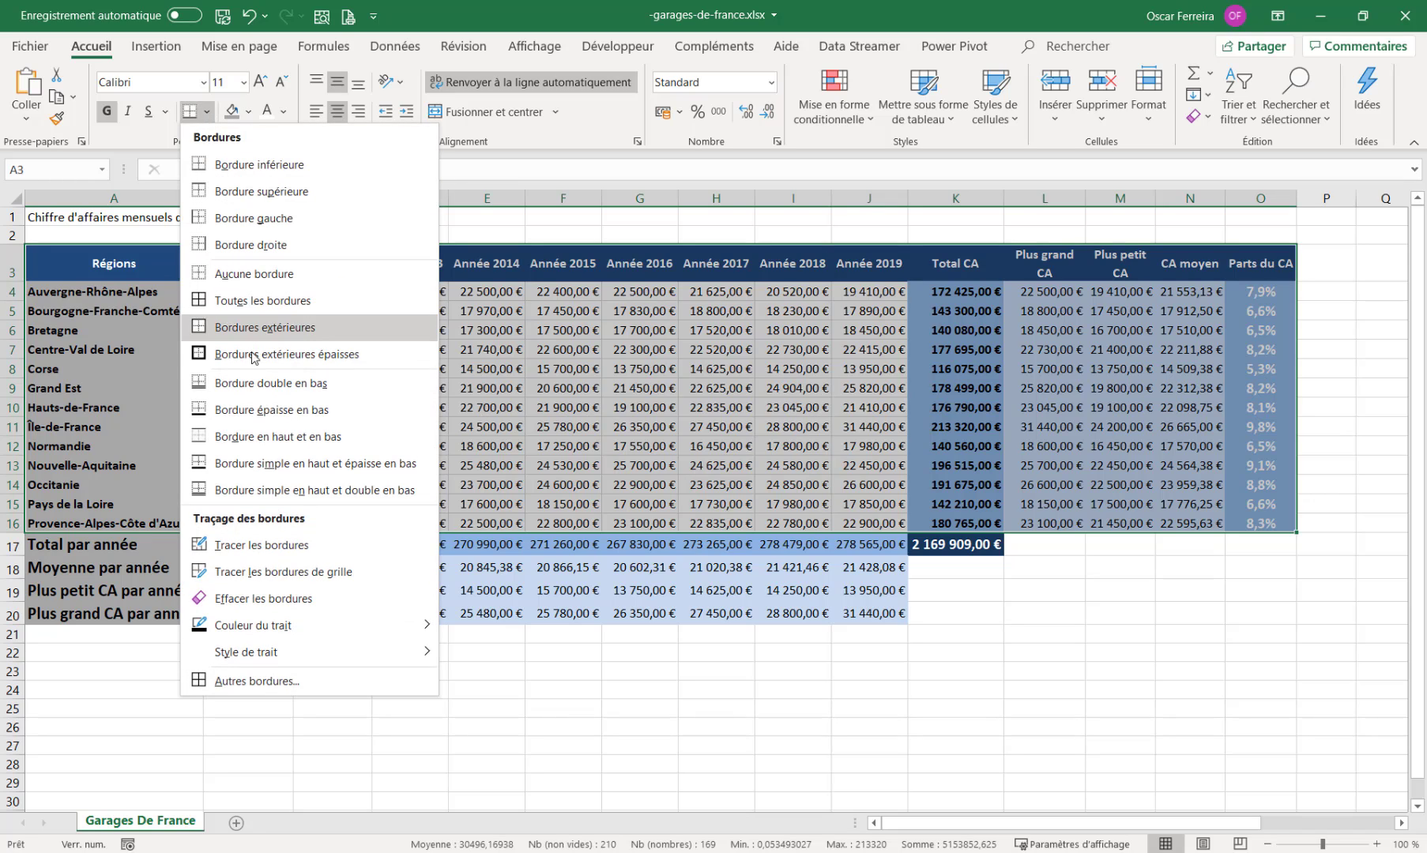
{"action": "left_click", "coordinate": [242, 681]}
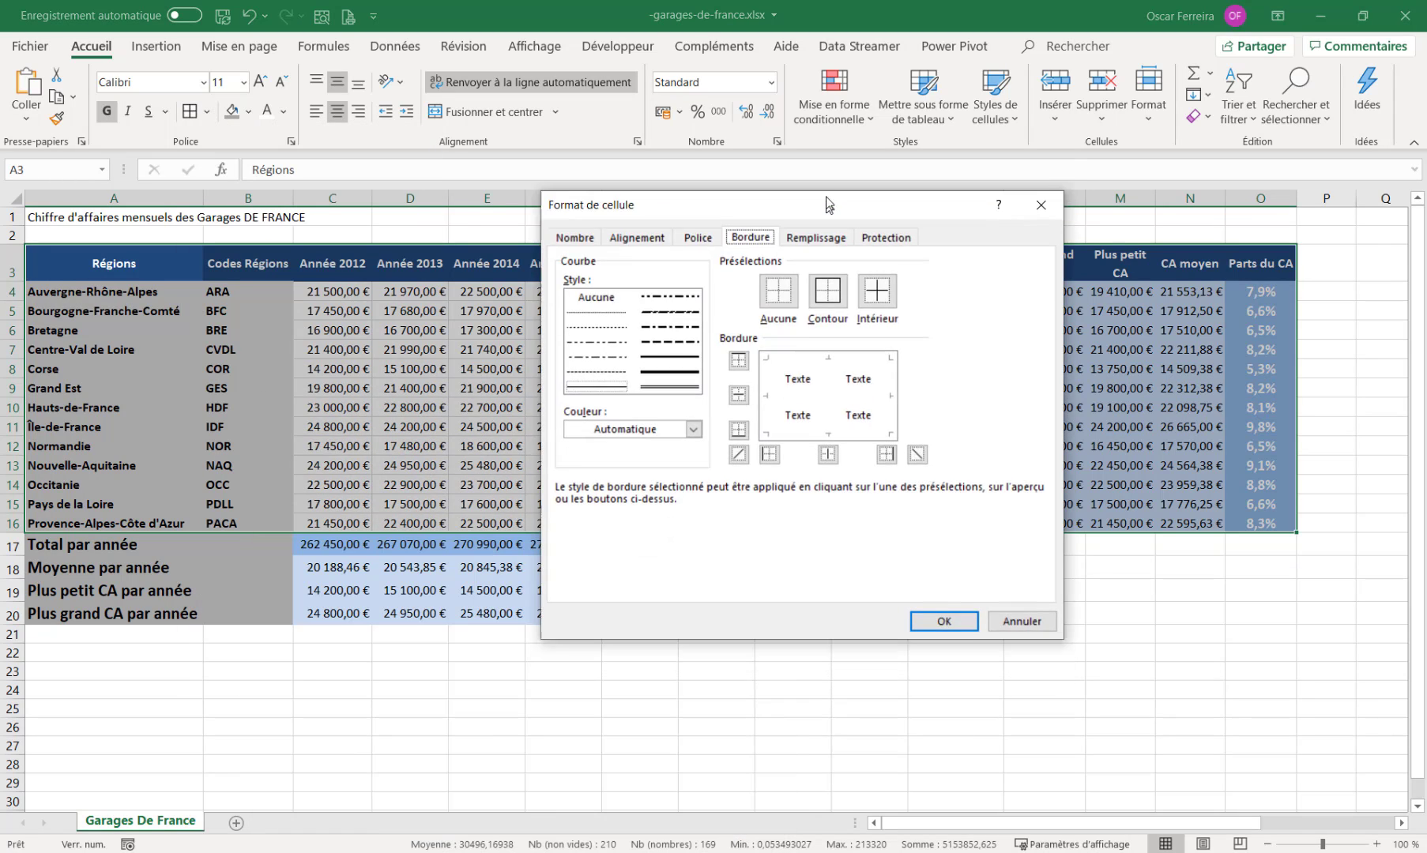
{"action": "left_click_drag", "start_coordinate": [828, 200], "coordinate": [801, 151]}
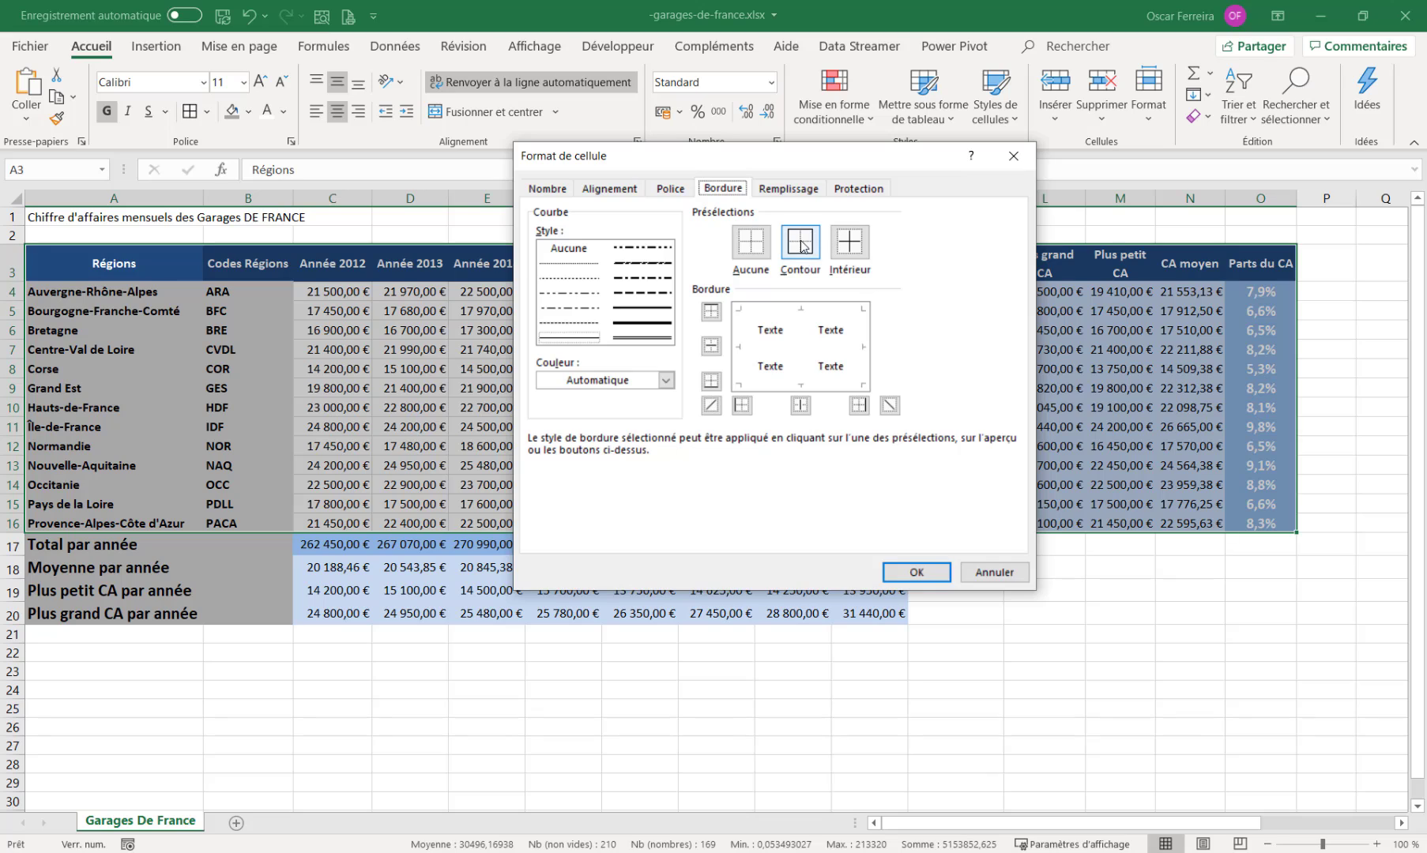
{"action": "left_click", "coordinate": [806, 268]}
{"action": "left_click", "coordinate": [801, 407]}
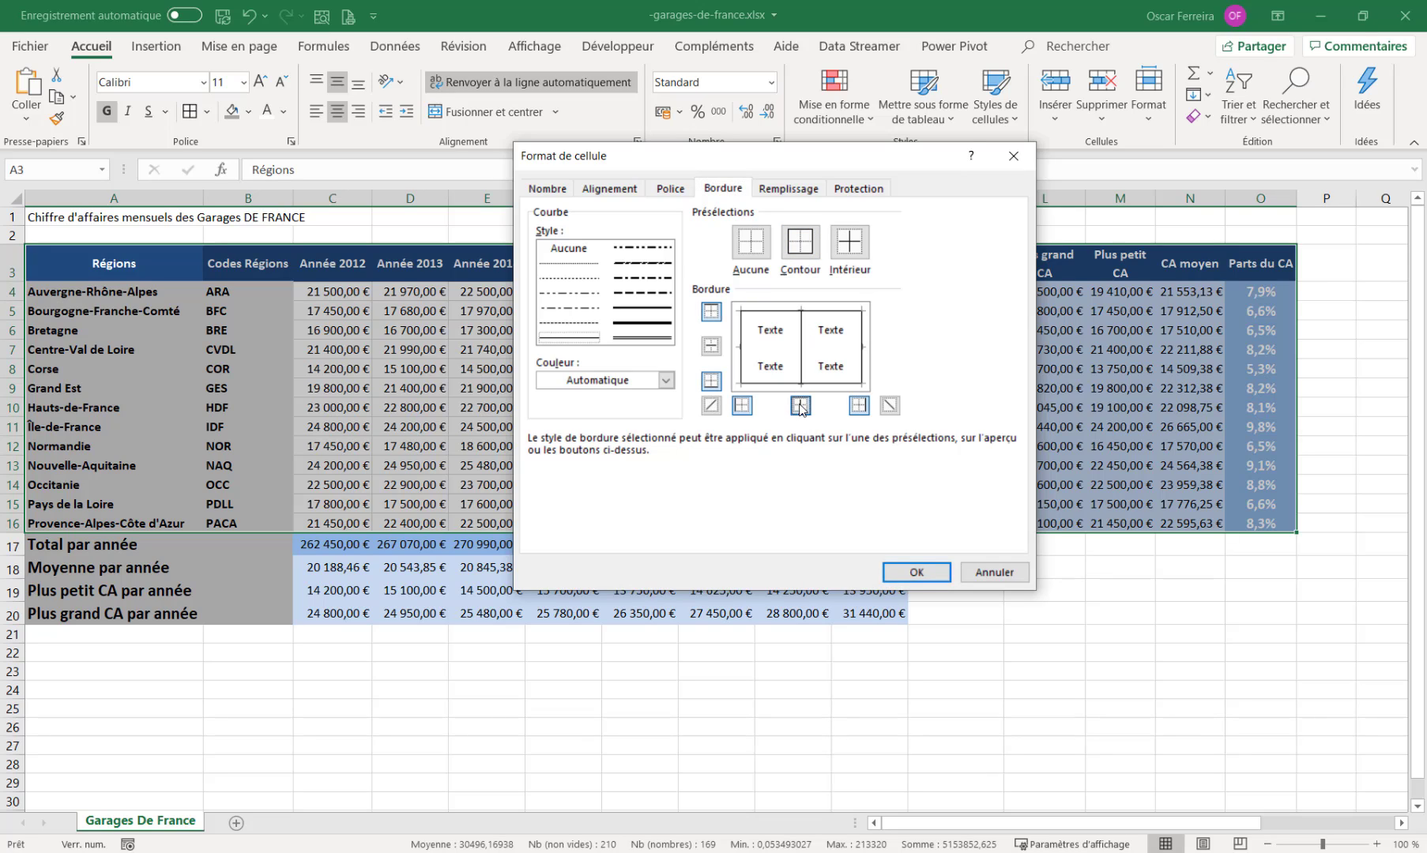
{"action": "left_click", "coordinate": [916, 575]}
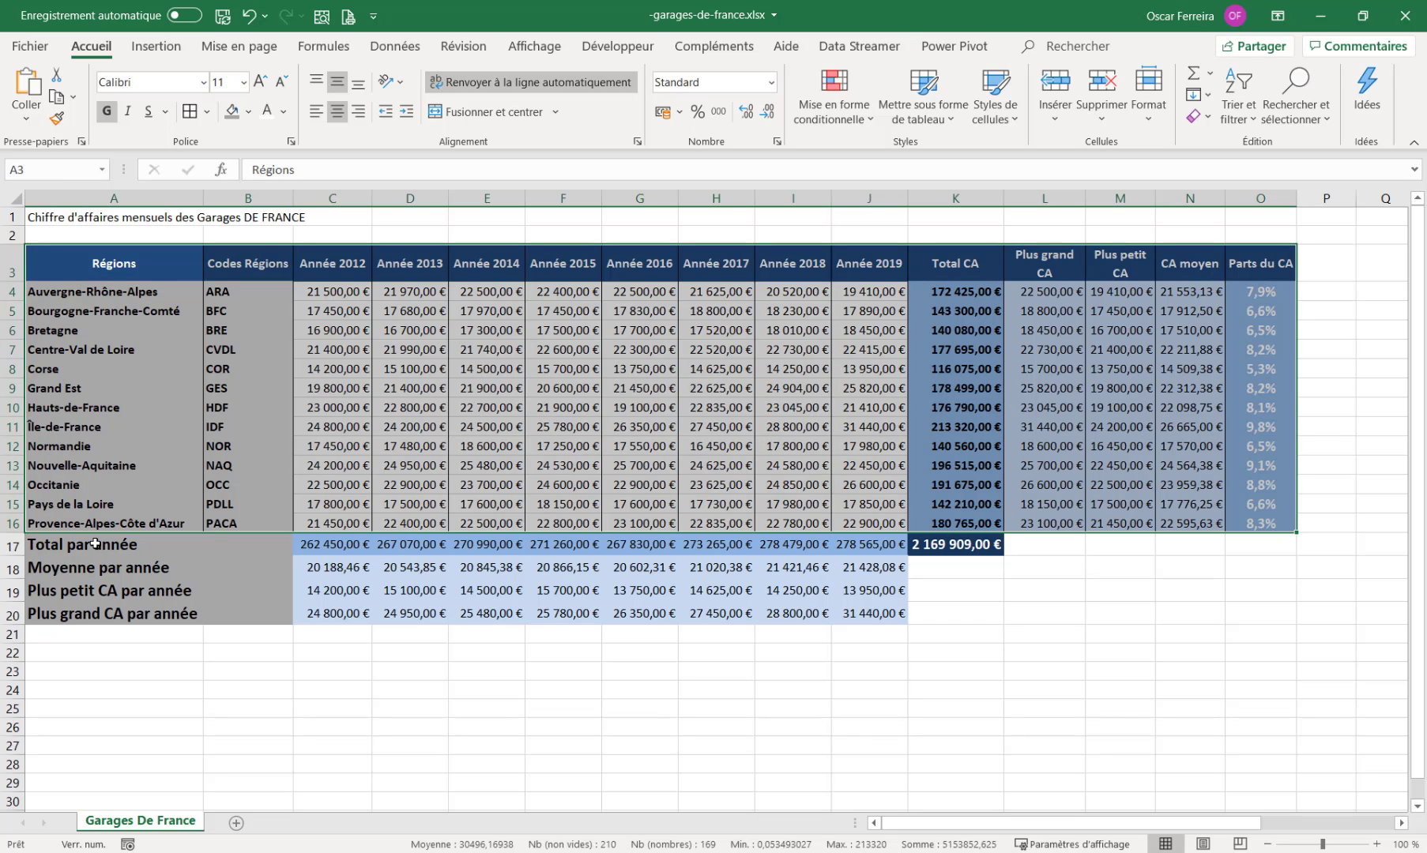
- Add an outline border and inner vertical borders to the summary rows A17:J20
{"action": "left_click_drag", "start_coordinate": [96, 545], "coordinate": [885, 615]}
{"action": "left_click", "coordinate": [210, 113]}
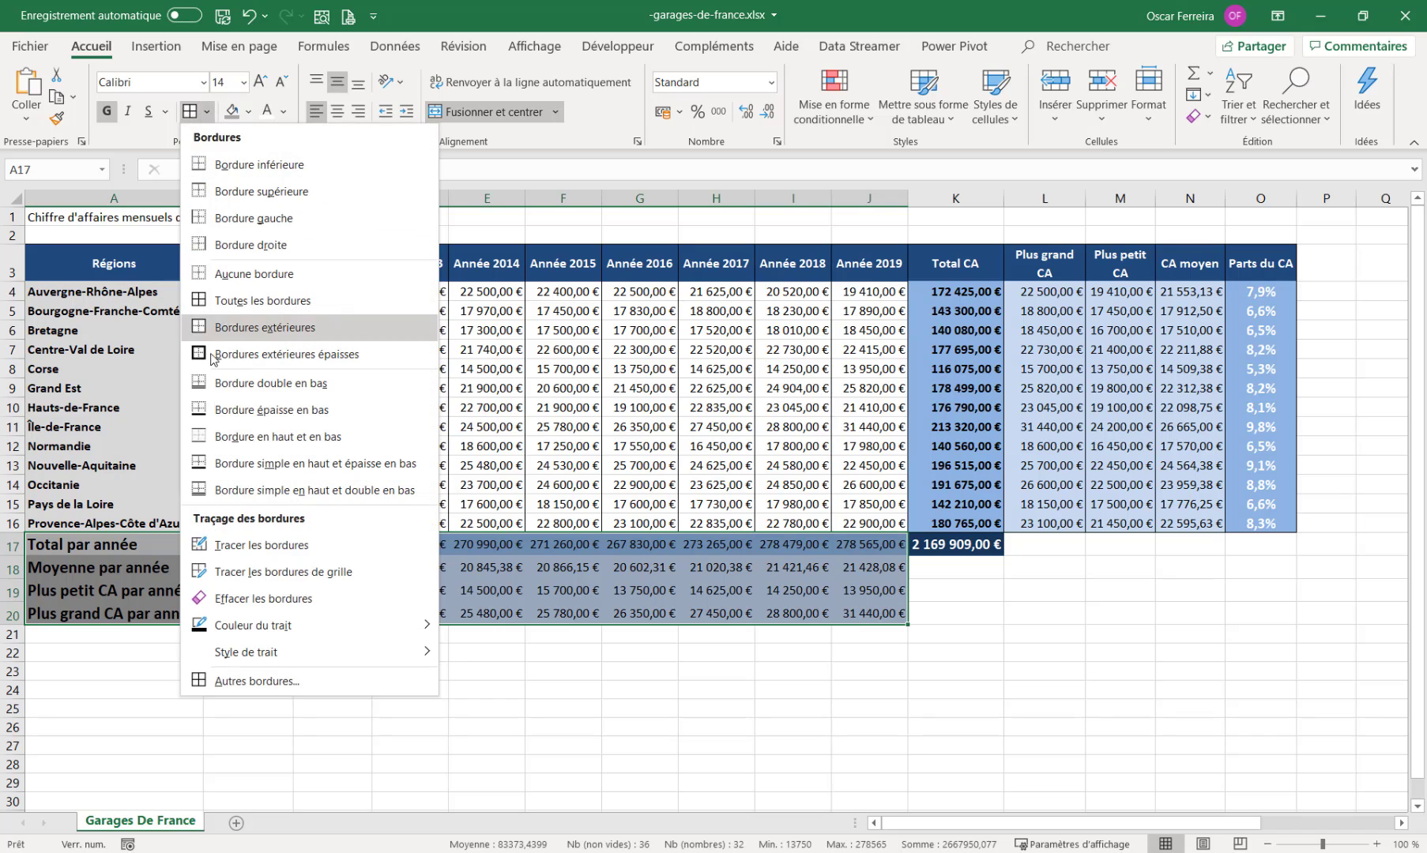
{"action": "left_click", "coordinate": [272, 678]}
{"action": "left_click", "coordinate": [799, 258]}
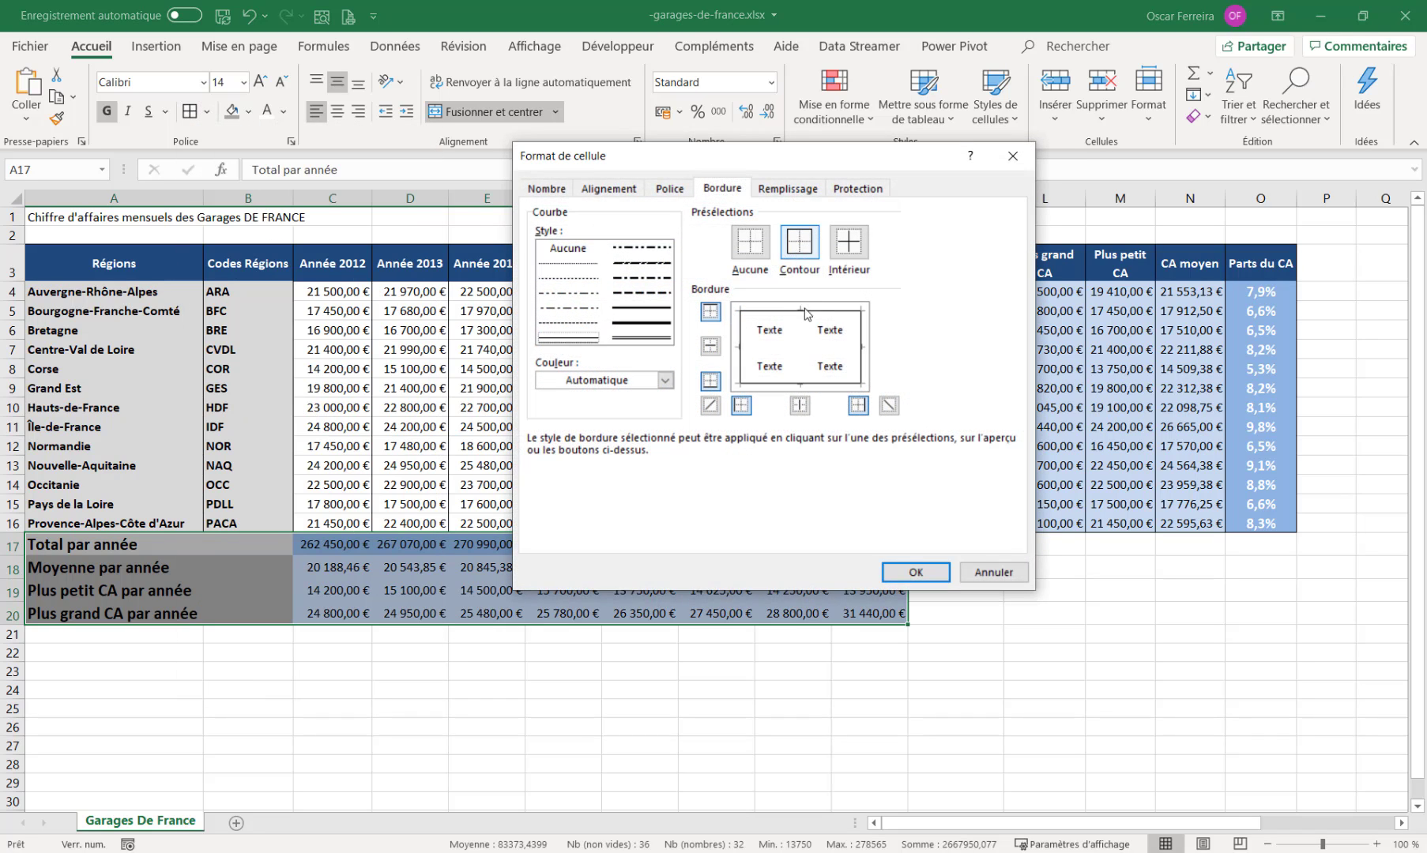
{"action": "left_click", "coordinate": [802, 340]}
{"action": "left_click", "coordinate": [914, 572]}
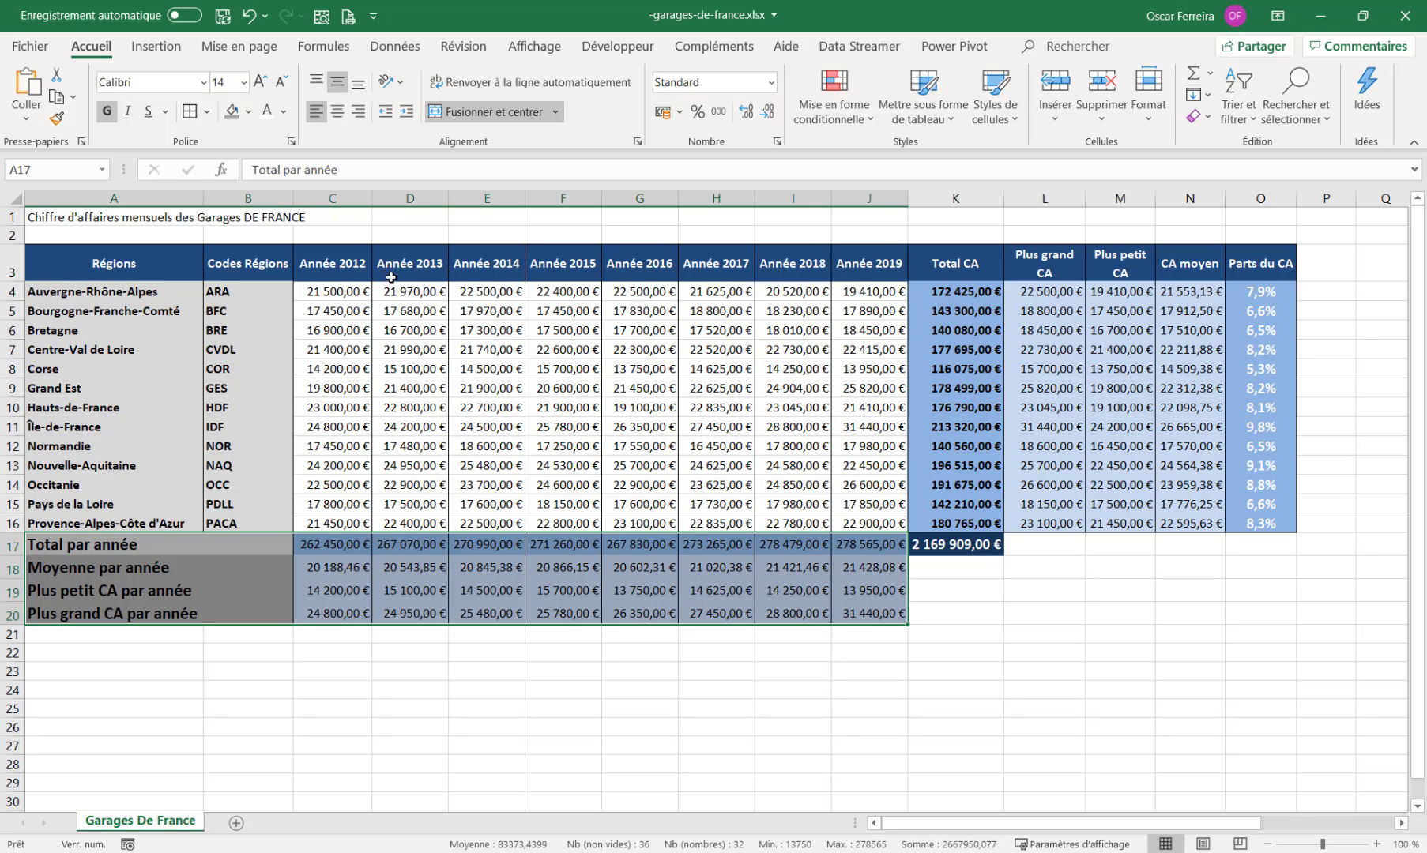
{"action": "left_click", "coordinate": [742, 433]}
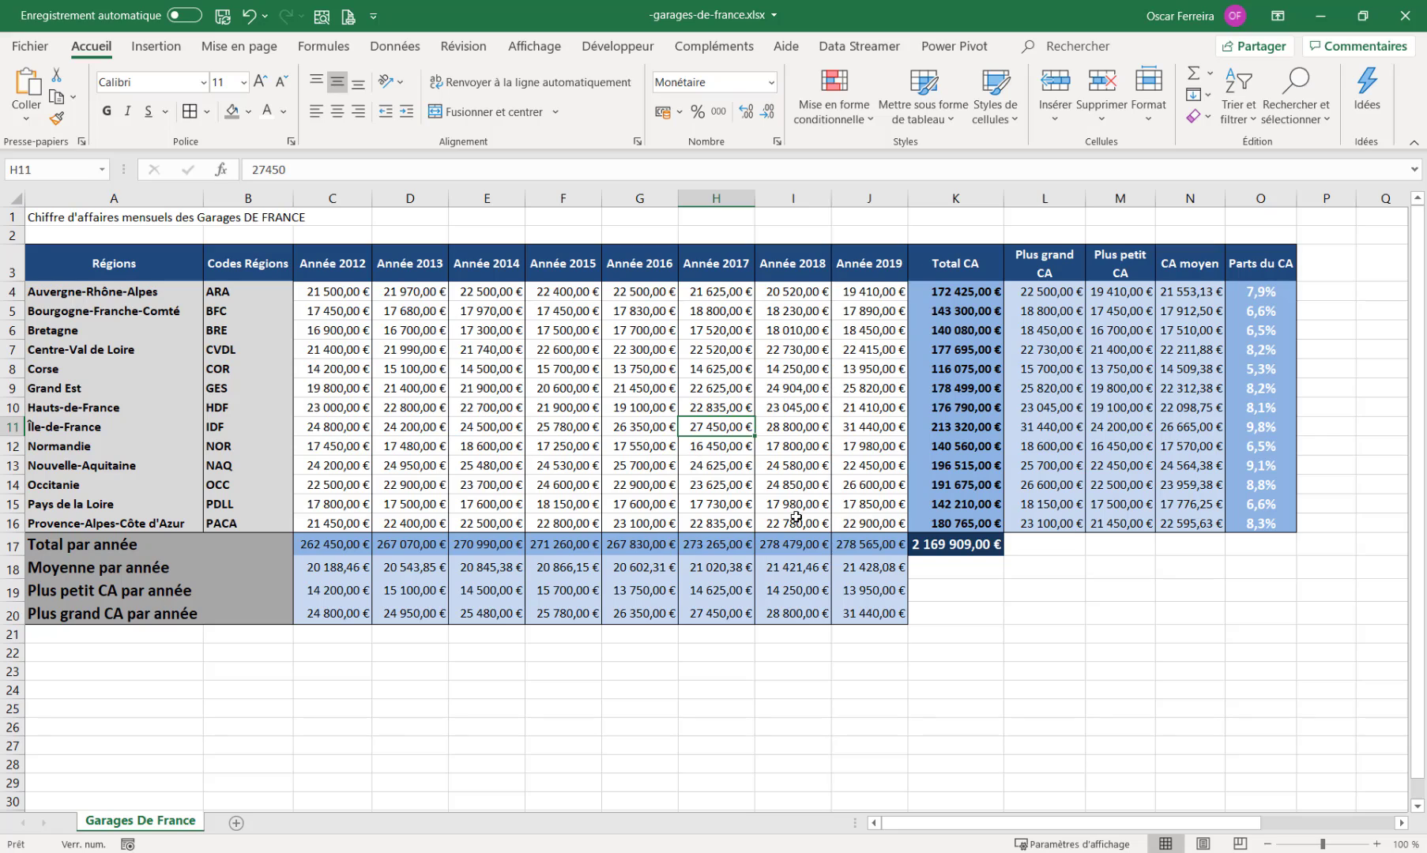
- Apply outside borders to the header row A3:O3
{"action": "left_click", "coordinate": [49, 259]}
{"action": "left_click_drag", "start_coordinate": [49, 259], "coordinate": [1262, 268]}
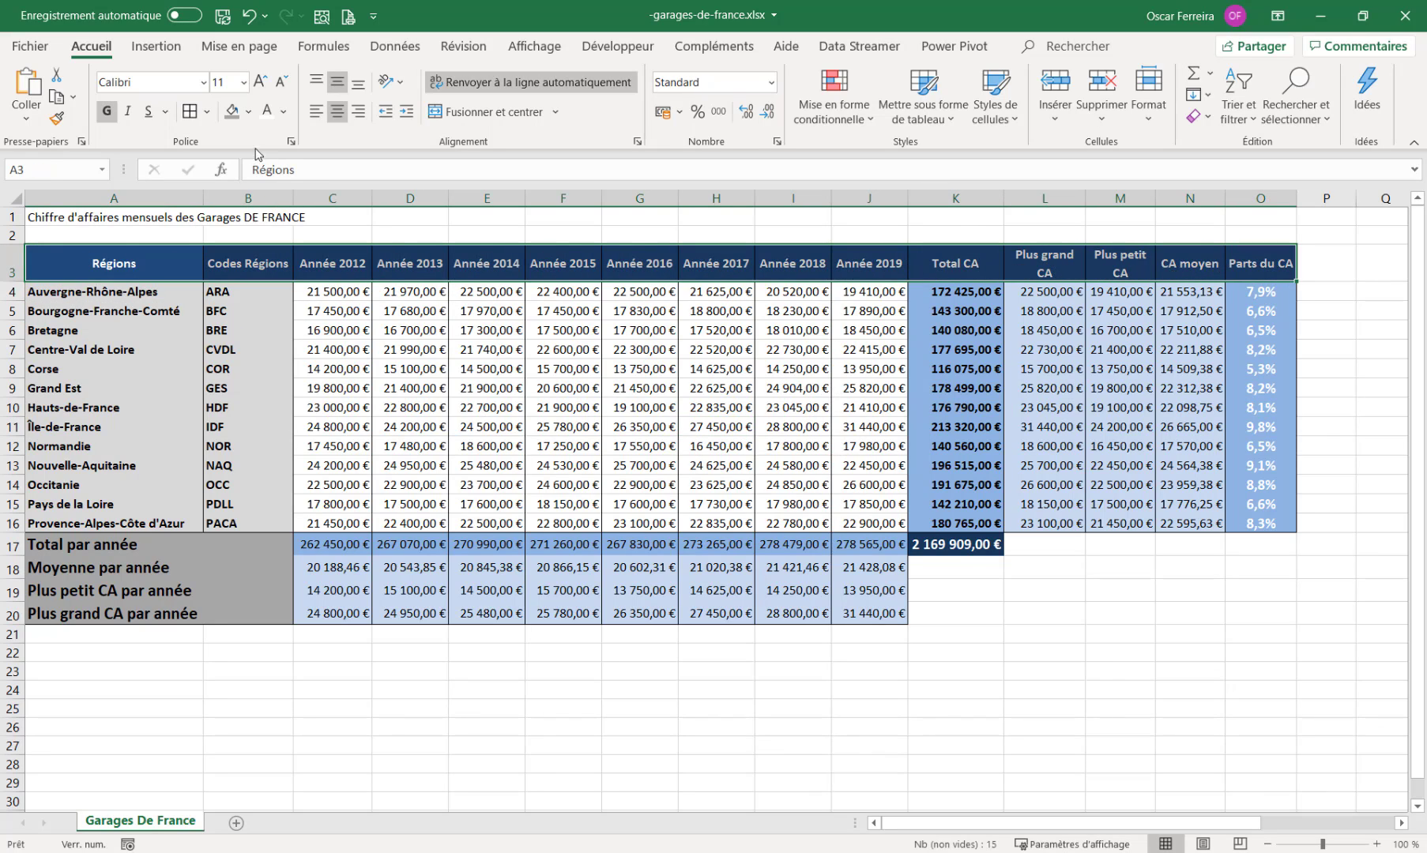
{"action": "left_click", "coordinate": [206, 112]}
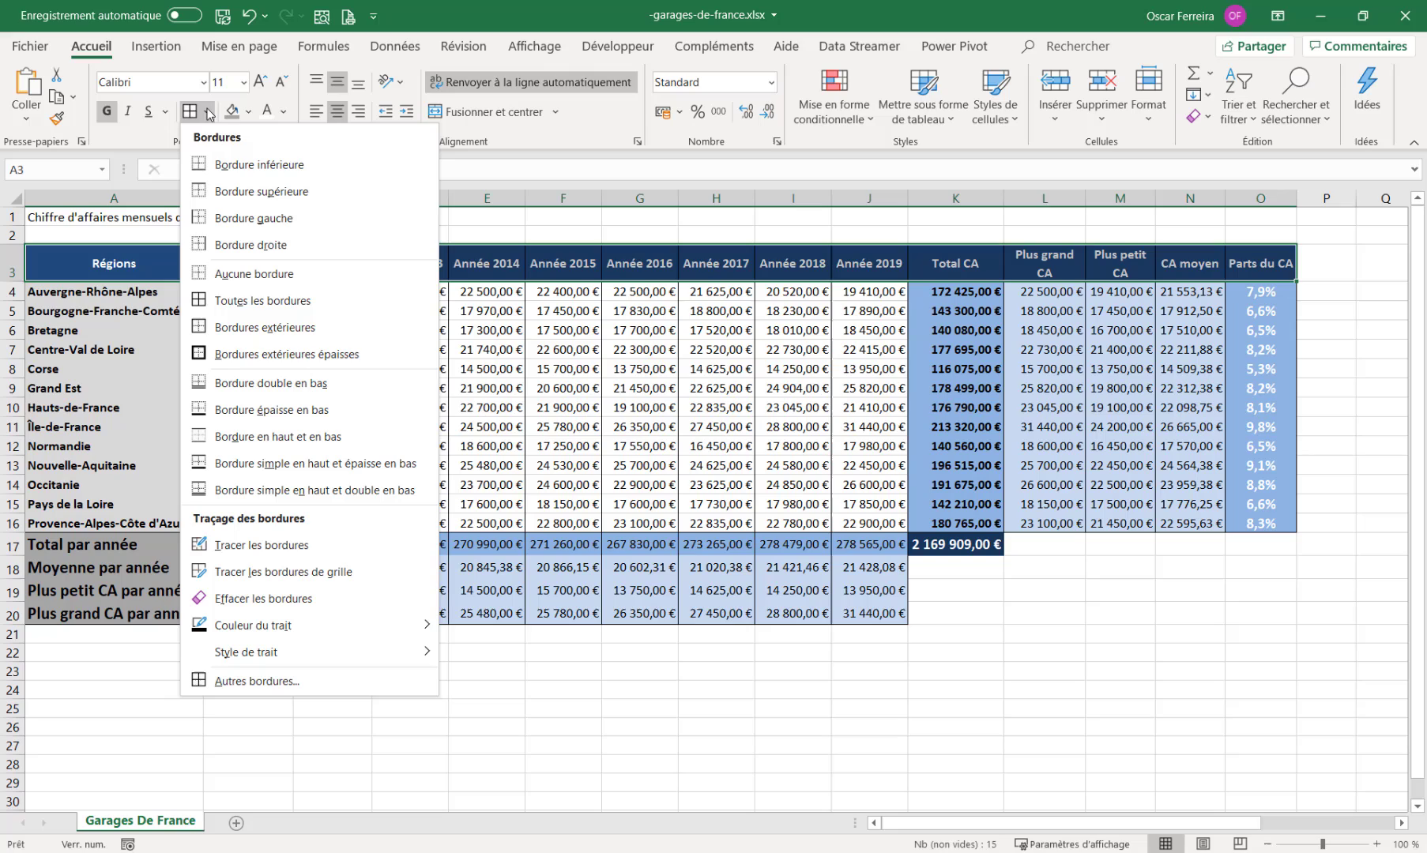
{"action": "left_click", "coordinate": [257, 327]}
{"action": "left_click", "coordinate": [332, 310]}
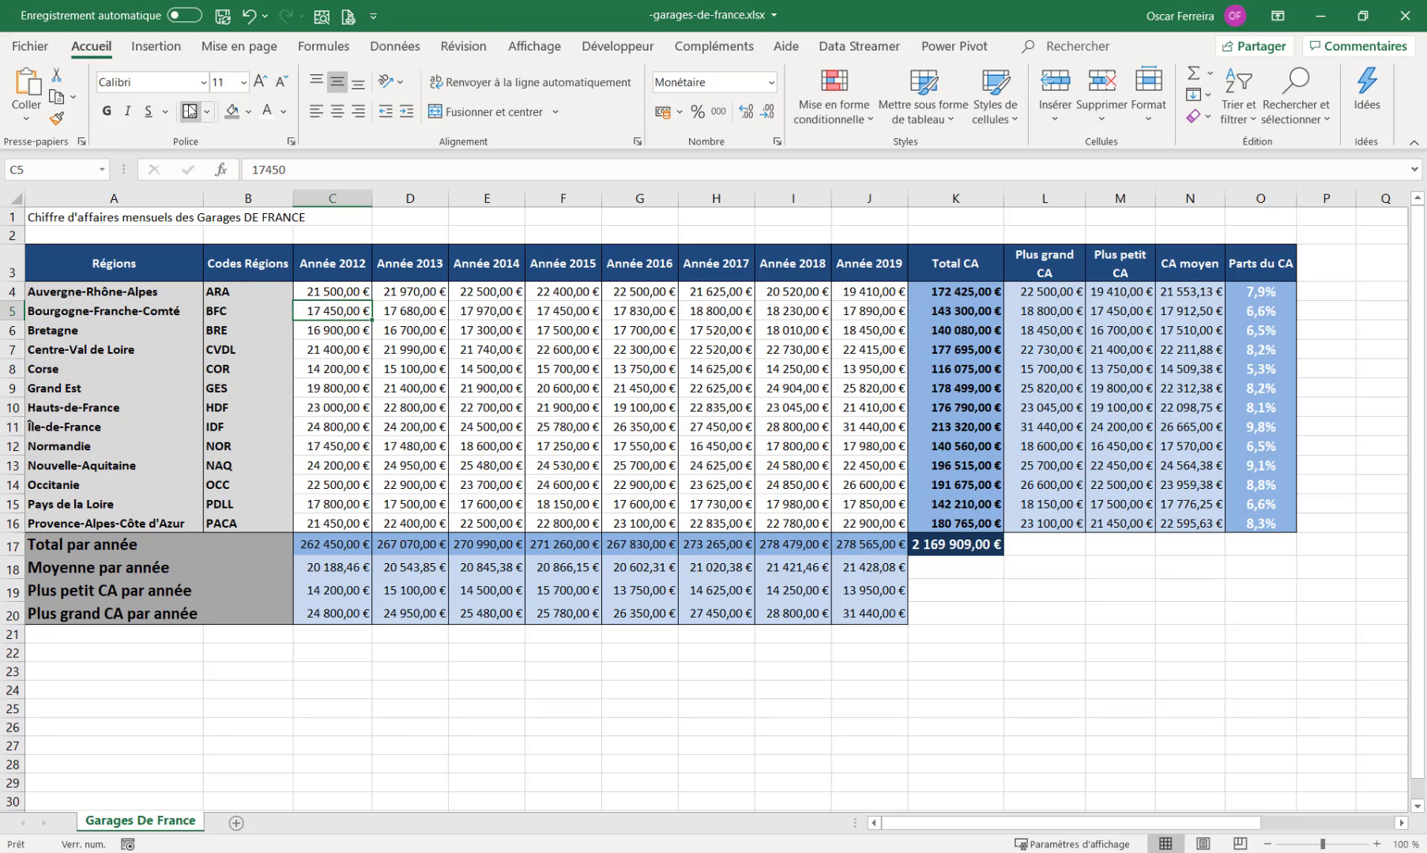
{"action": "left_click_drag", "start_coordinate": [332, 544], "coordinate": [963, 543]}
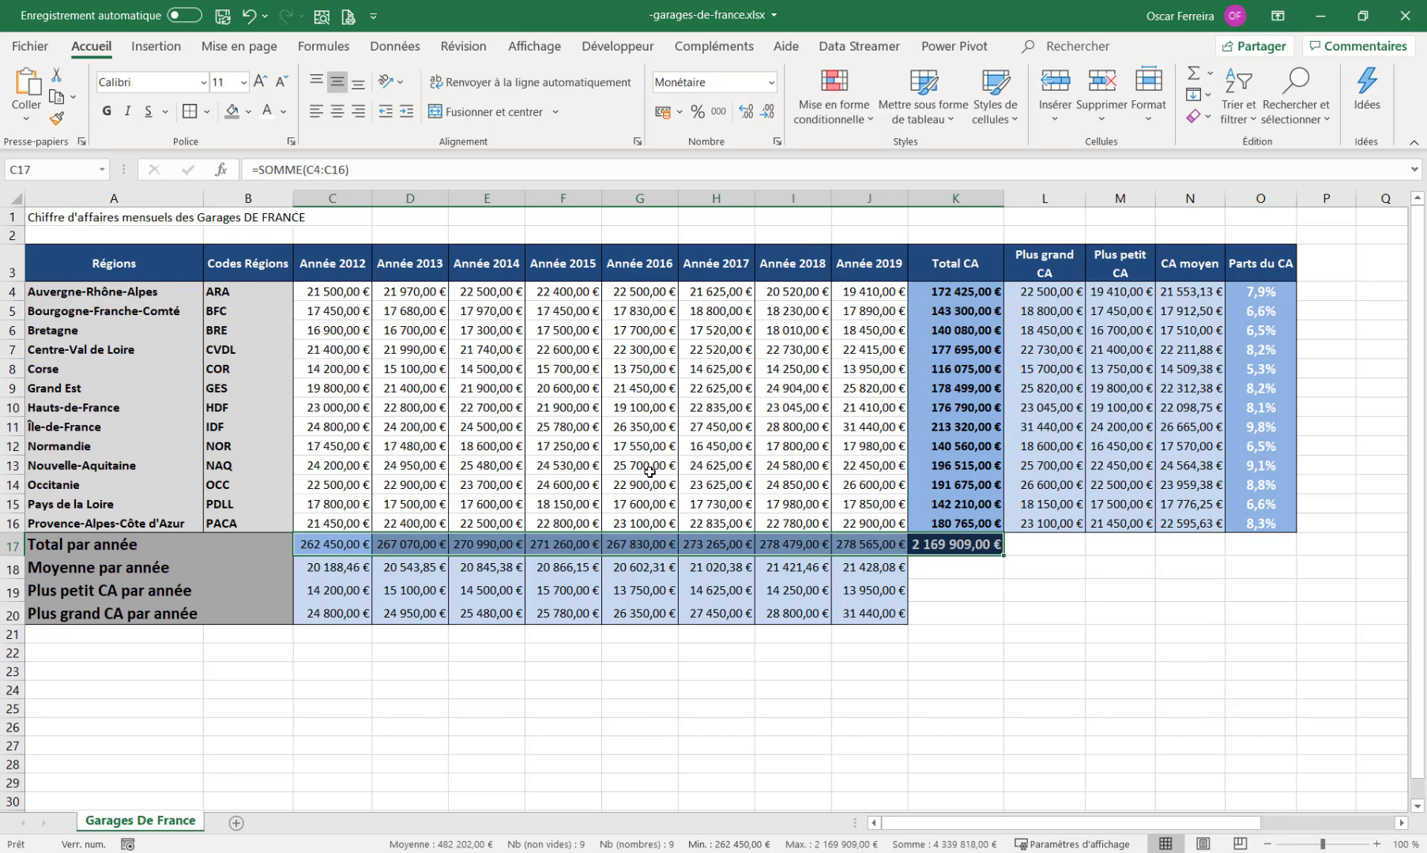
{"action": "left_click", "coordinate": [890, 608]}
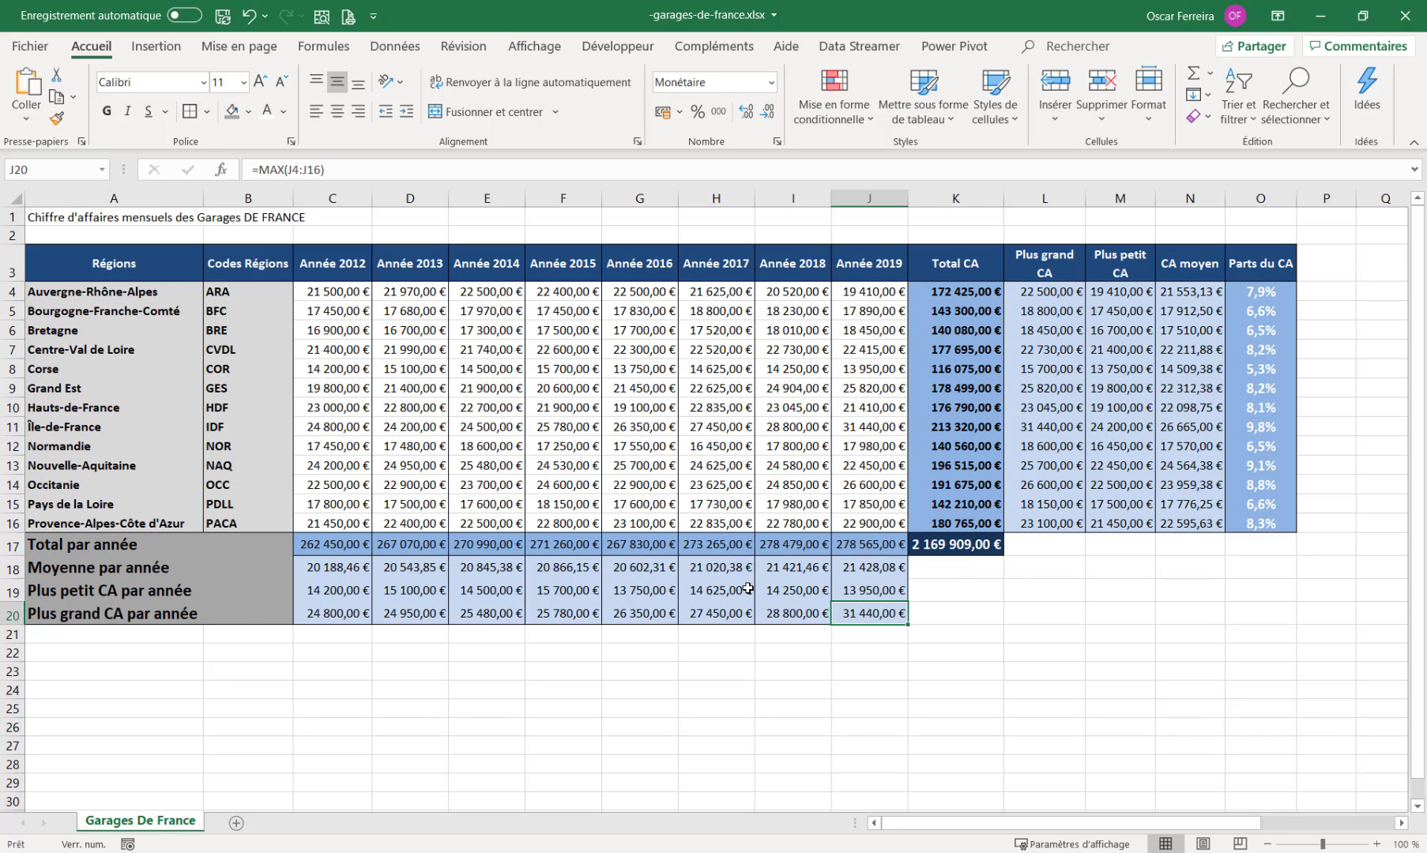
- Merge and center the title "Chiffre d'affaires mensuels des Garages DE FRANCE" across A1:O1 and make it bold
{"action": "left_click", "coordinate": [41, 218]}
{"action": "left_click_drag", "start_coordinate": [201, 215], "coordinate": [1264, 222]}
{"action": "left_click", "coordinate": [481, 115]}
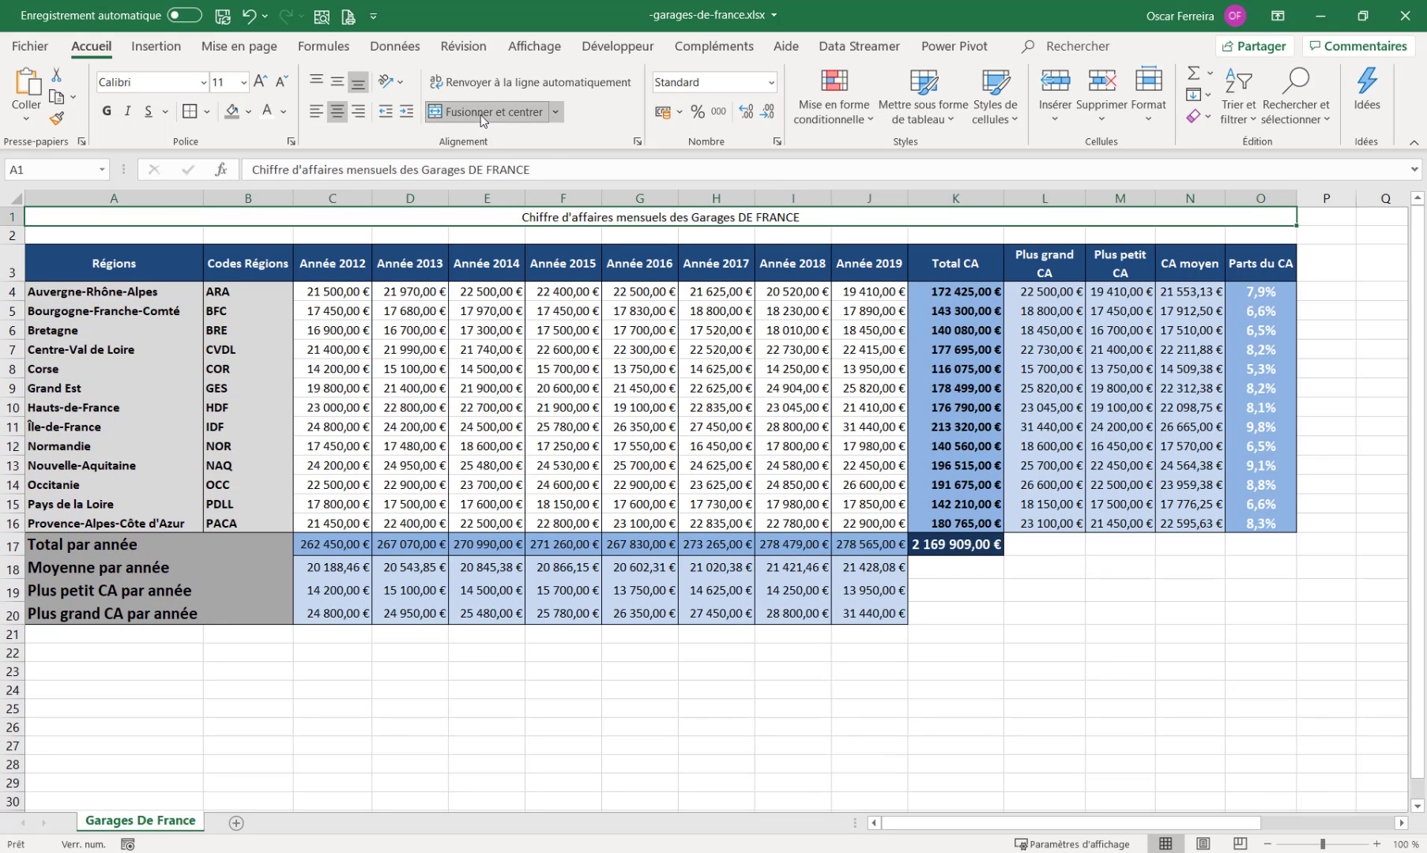
{"action": "left_click", "coordinate": [106, 112]}
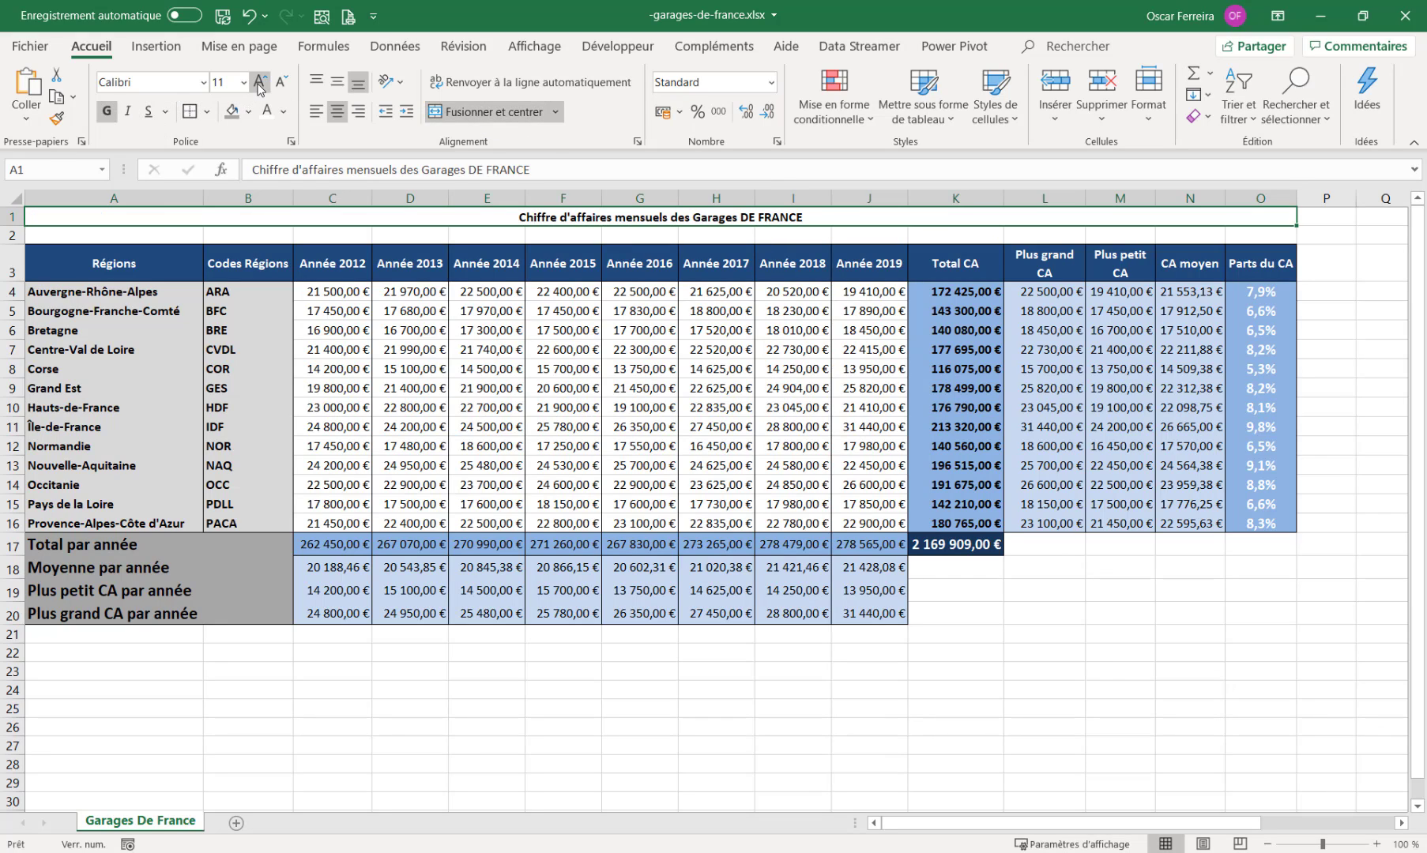
- Increase the merged title's font size to 22 and fill its cell with the lightest blue theme color
{"action": "left_click", "coordinate": [260, 82]}
{"action": "left_click", "coordinate": [260, 82]}
{"action": "left_click", "coordinate": [260, 82]}
{"action": "left_click", "coordinate": [260, 83]}
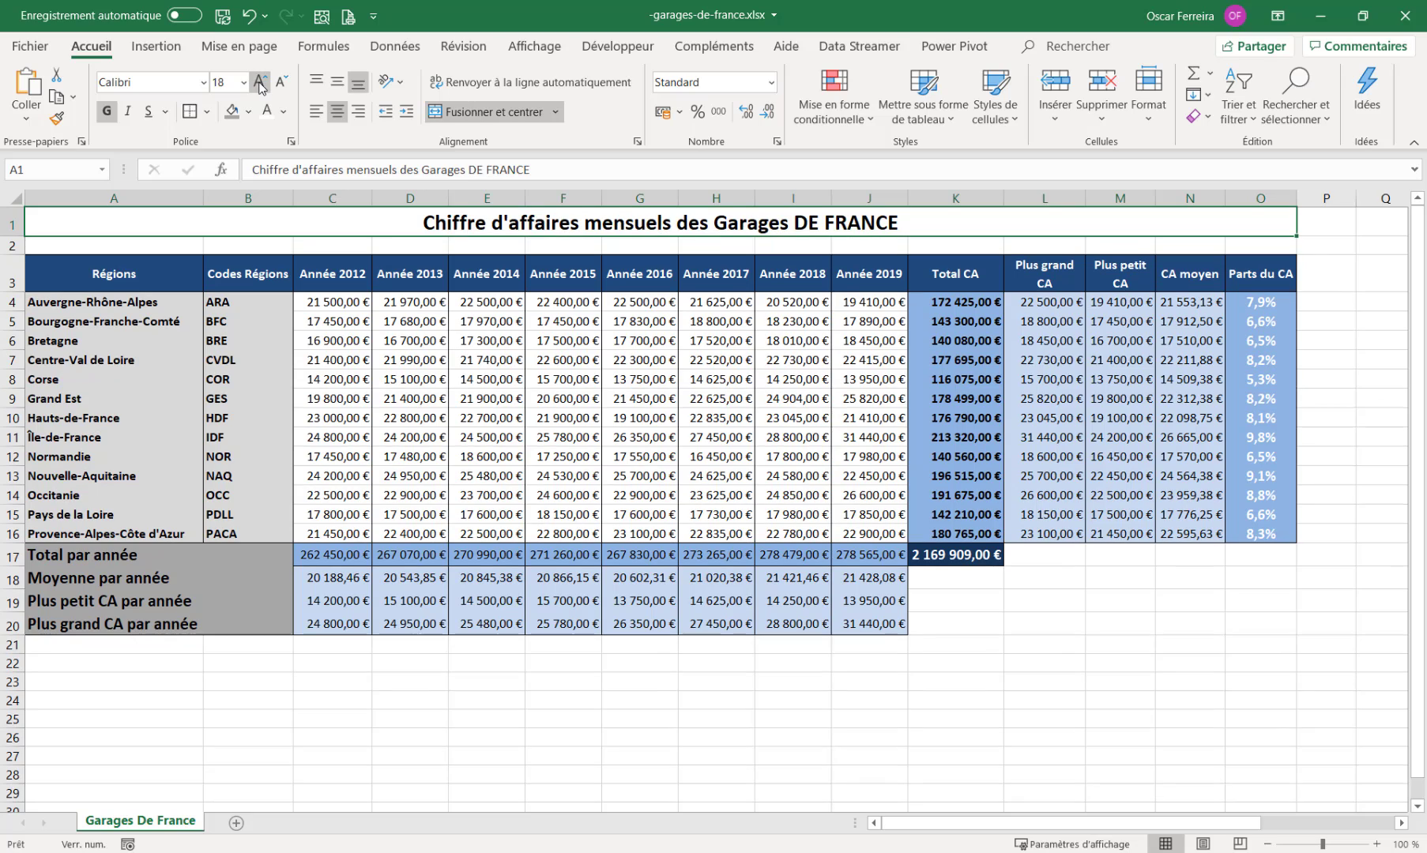
{"action": "left_click", "coordinate": [260, 82]}
{"action": "left_click", "coordinate": [259, 82]}
{"action": "left_click", "coordinate": [252, 113]}
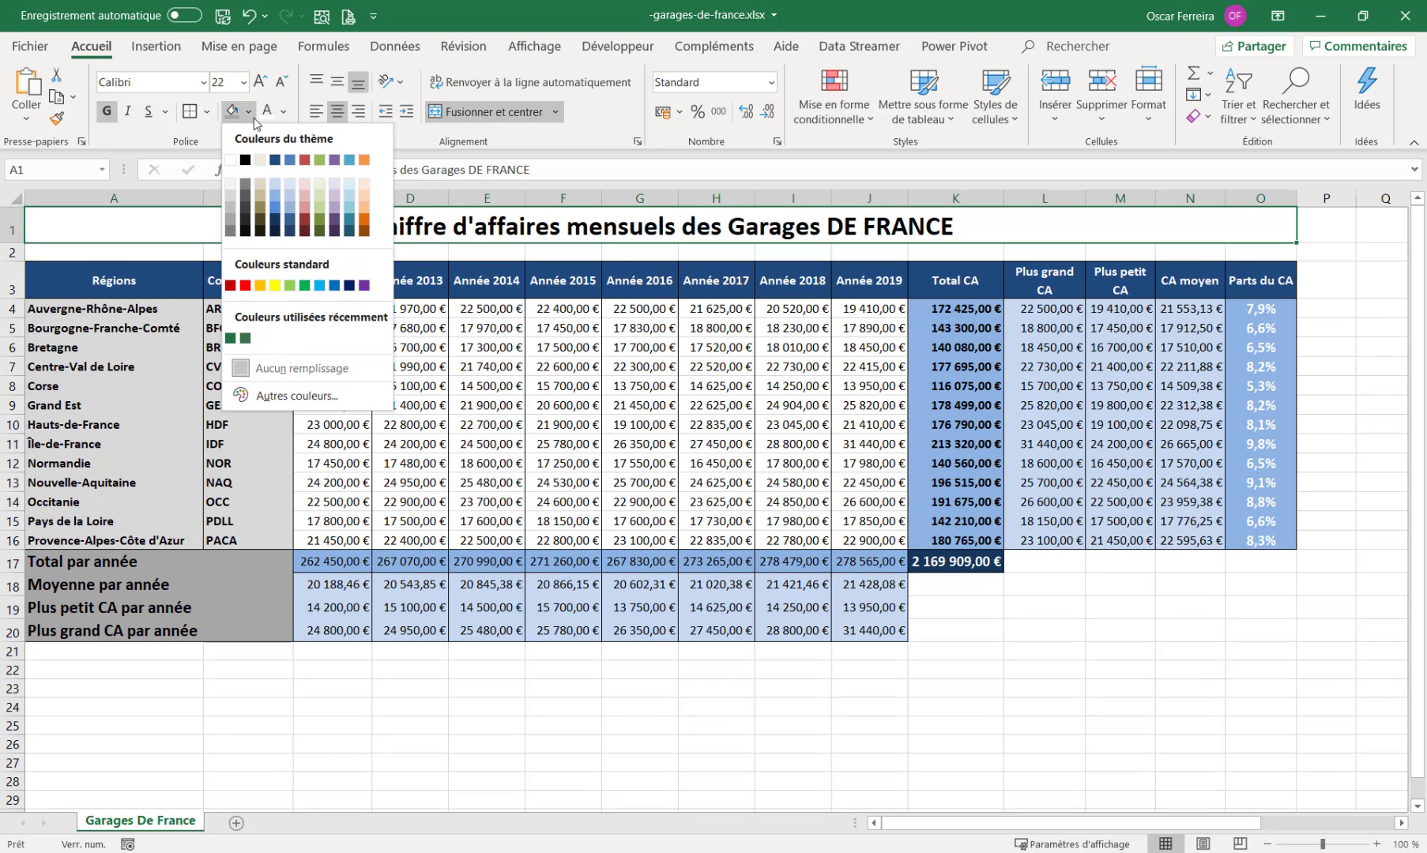
{"action": "left_click", "coordinate": [274, 187]}
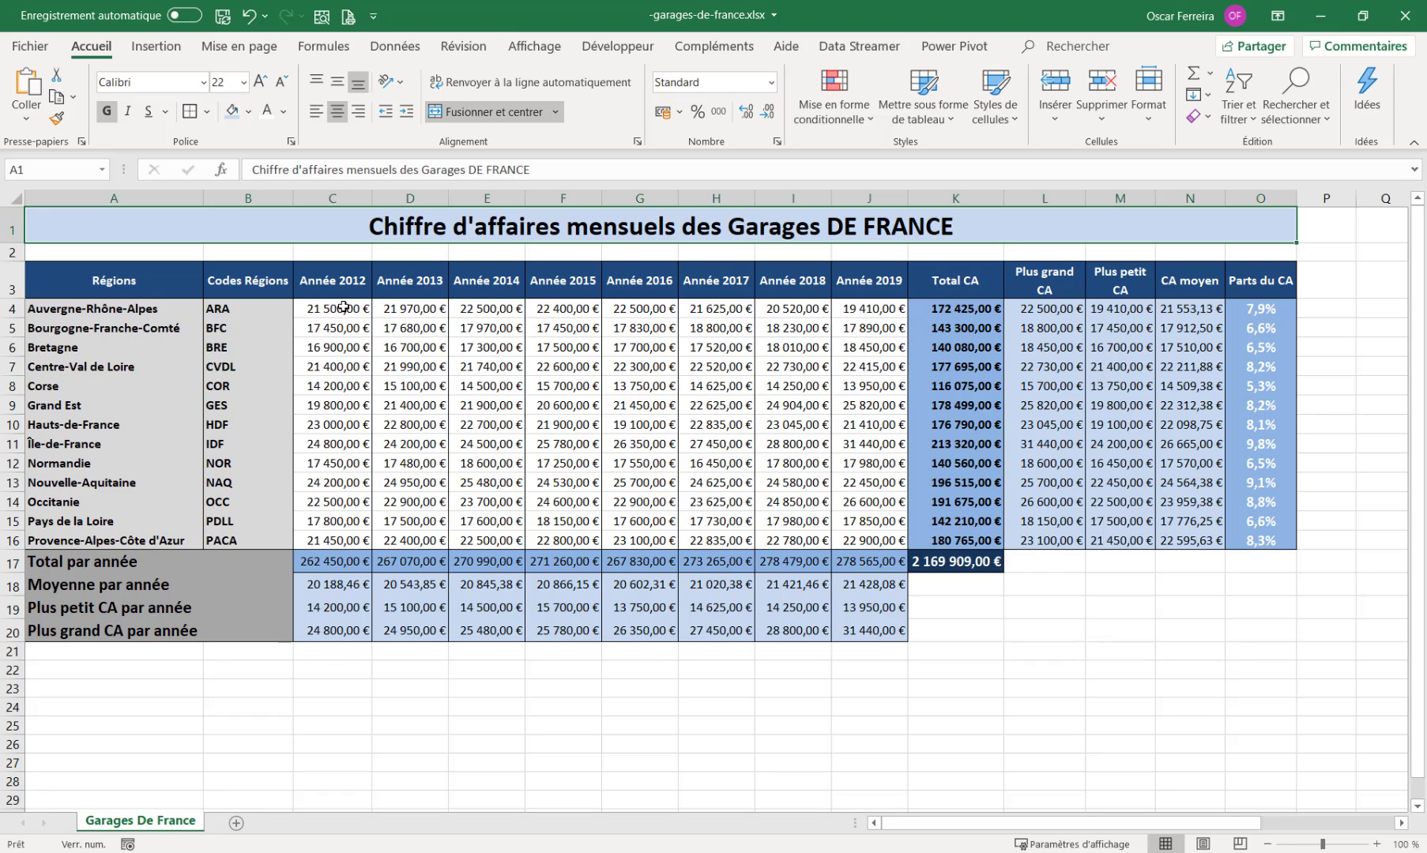
- Apply conditional formatting to C4:J16 giving values less than 18000 a light red fill with dark red text
{"action": "left_click_drag", "start_coordinate": [341, 308], "coordinate": [869, 540]}
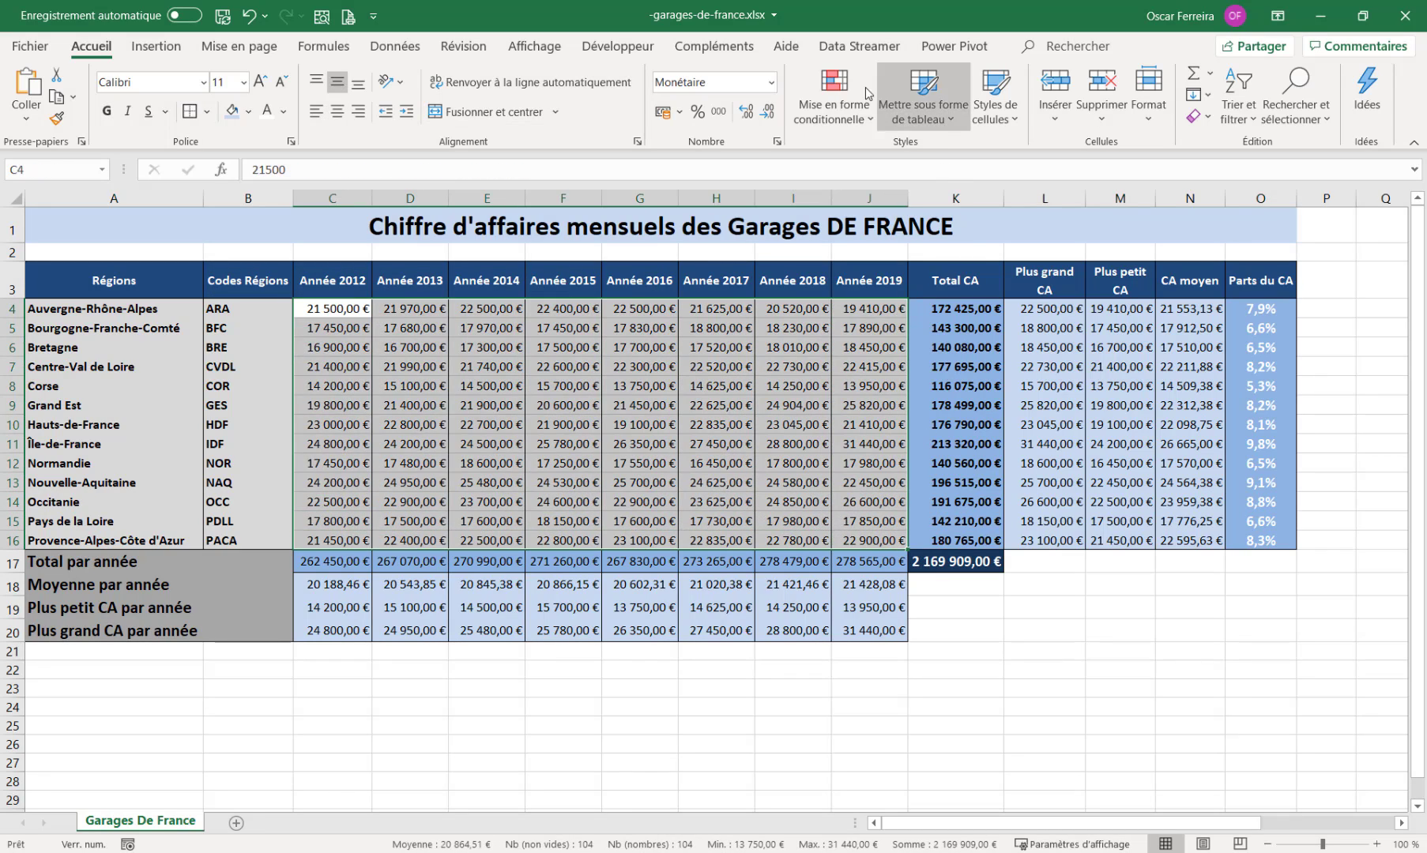
{"action": "left_click", "coordinate": [871, 119]}
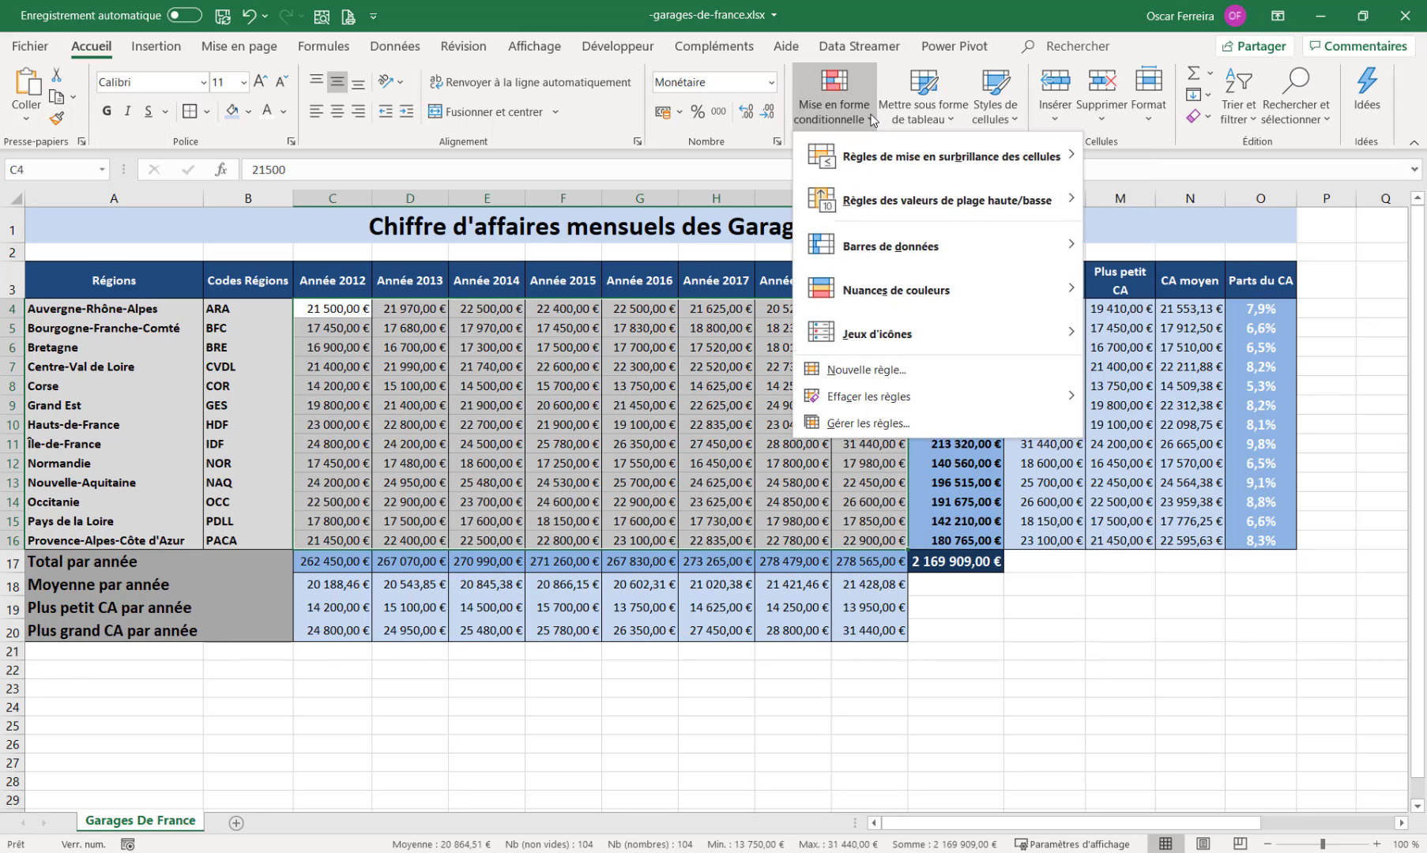
{"action": "mouse_move", "coordinate": [866, 153]}
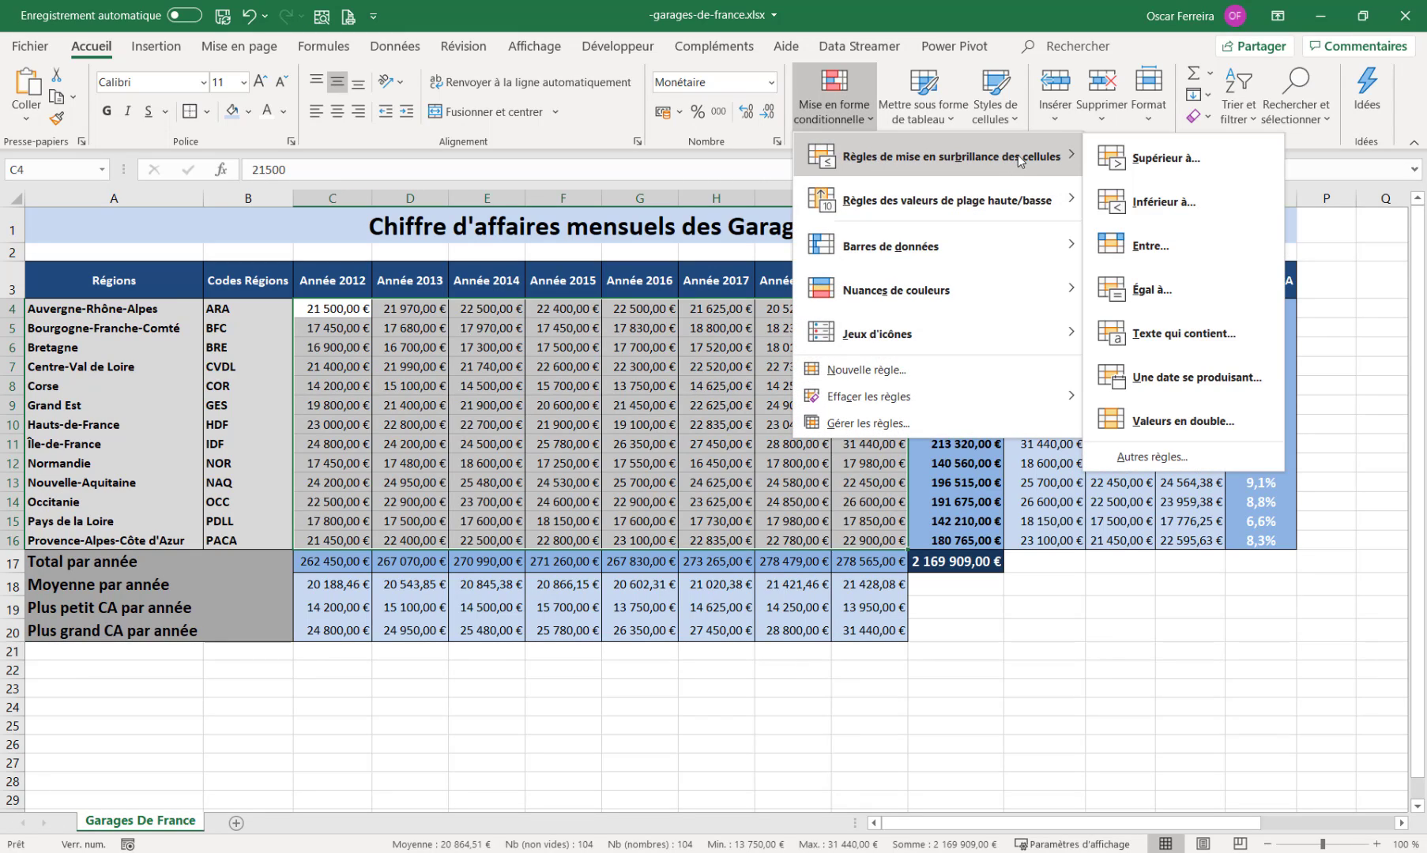
{"action": "left_click", "coordinate": [1141, 203]}
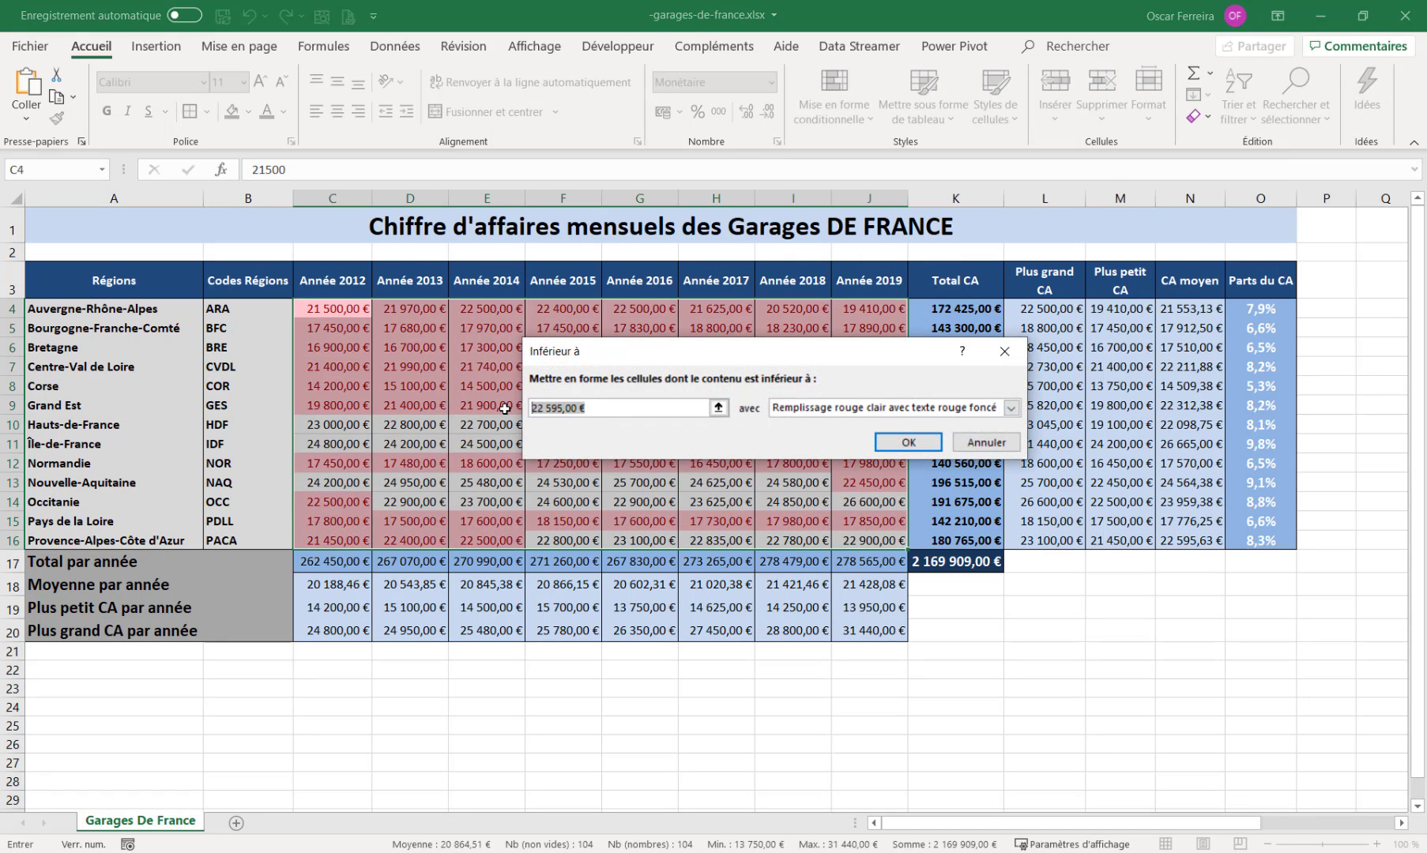
{"action": "type", "text": "18000"}
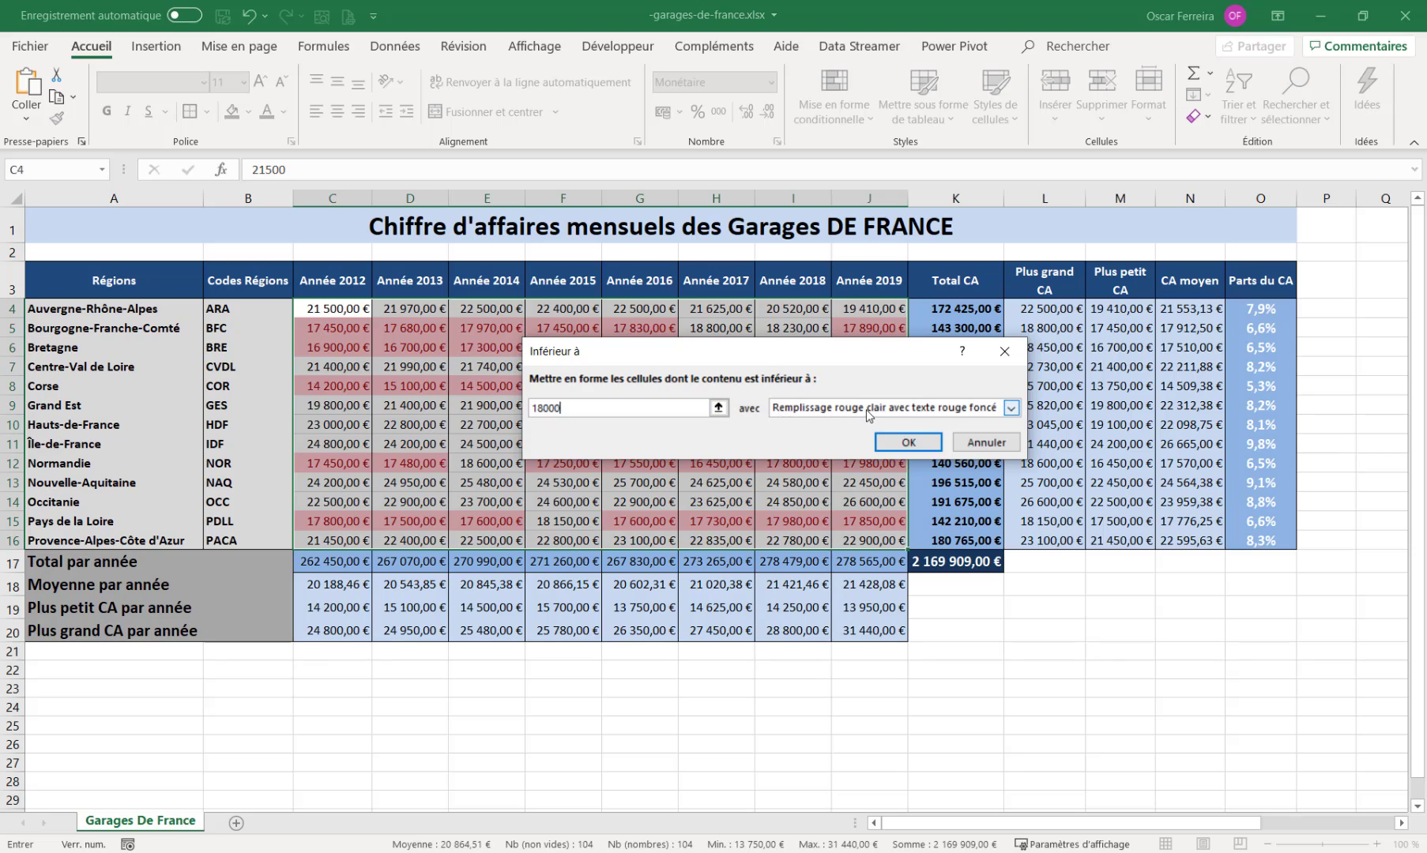
{"action": "left_click", "coordinate": [1010, 407]}
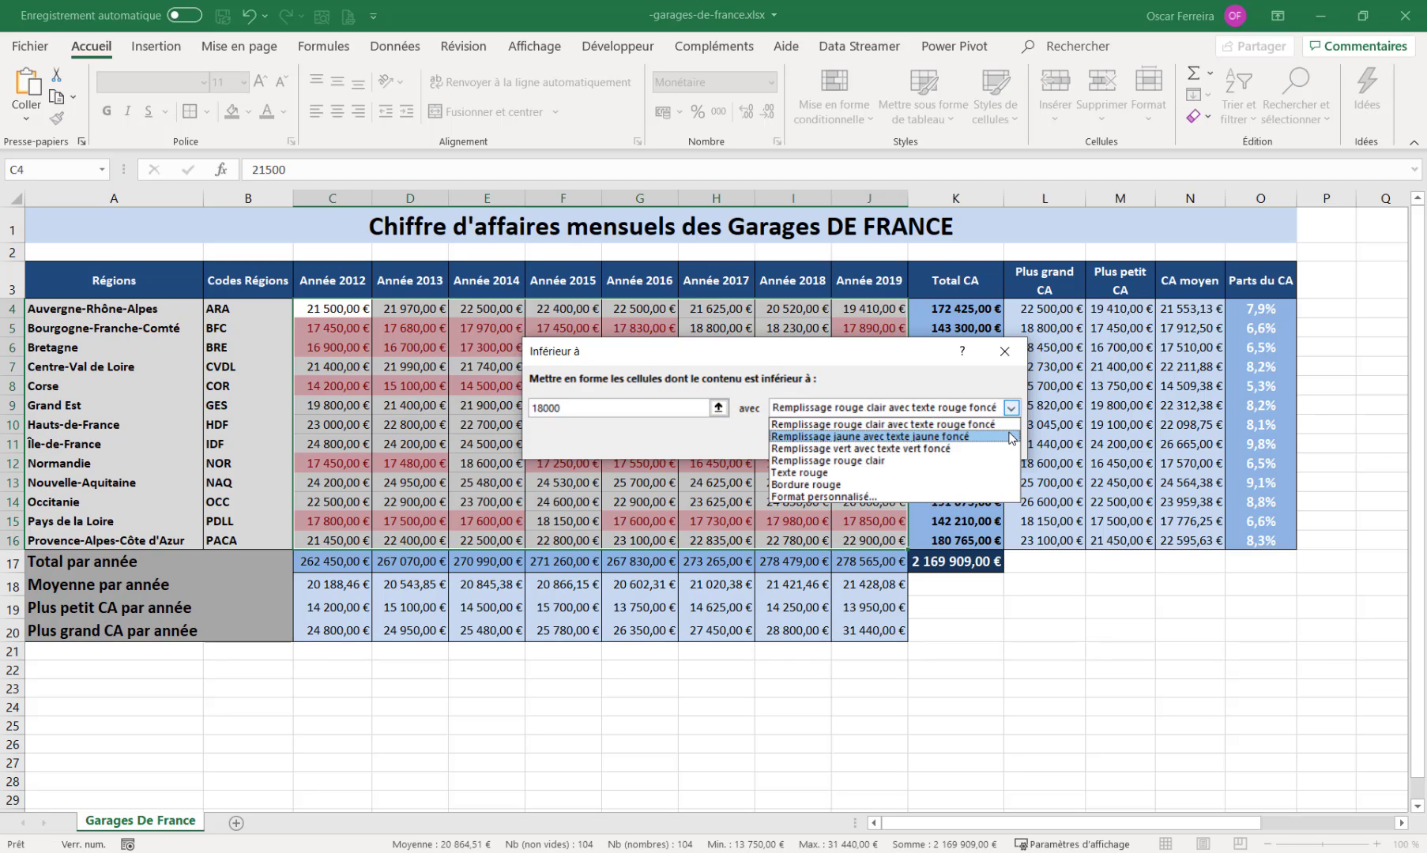
{"action": "left_click", "coordinate": [1008, 427]}
{"action": "left_click", "coordinate": [908, 444]}
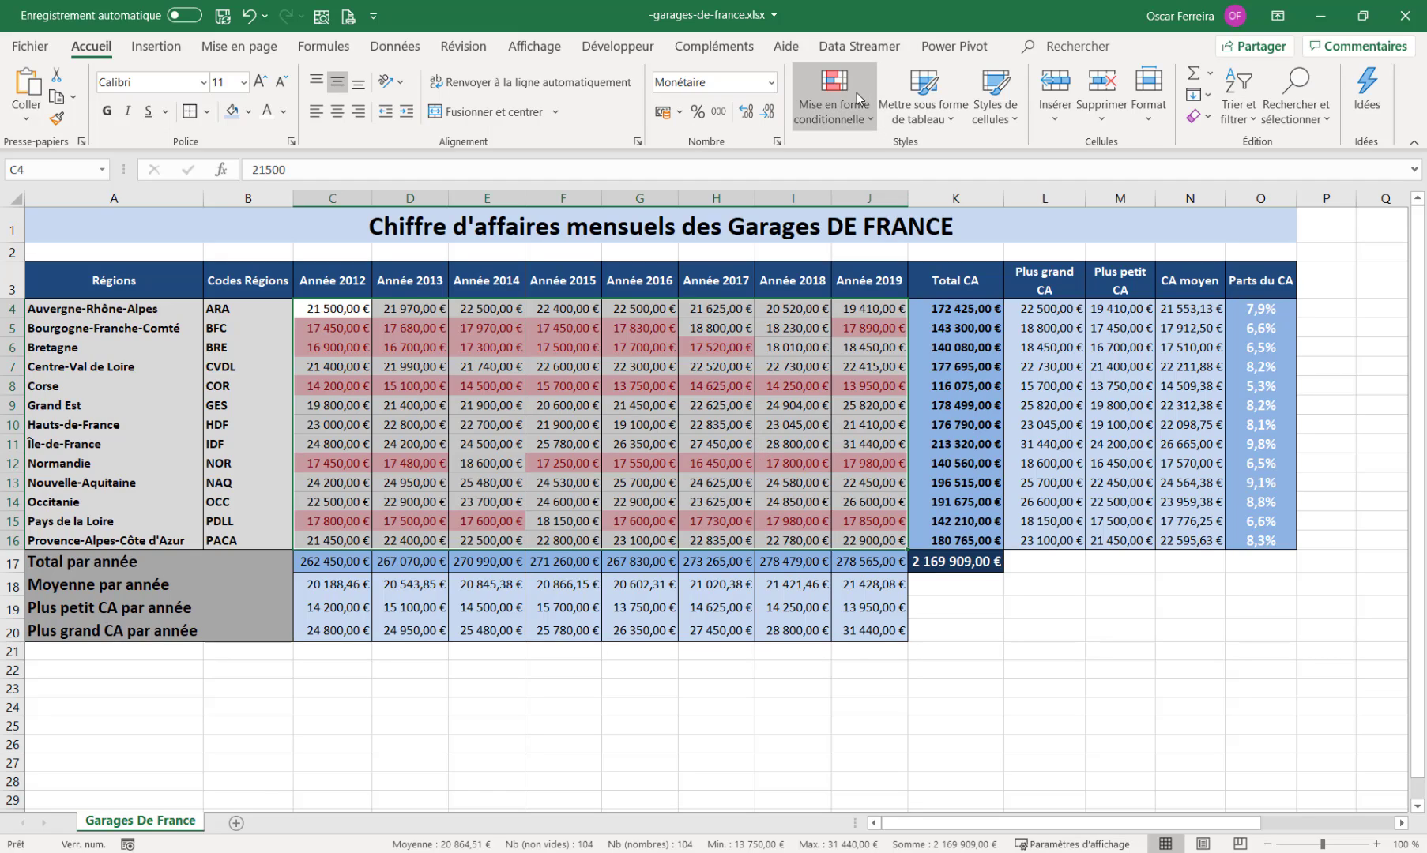
- Apply conditional formatting to C4:J16 giving values greater than 22000 a green fill with dark green text
{"action": "left_click", "coordinate": [867, 117]}
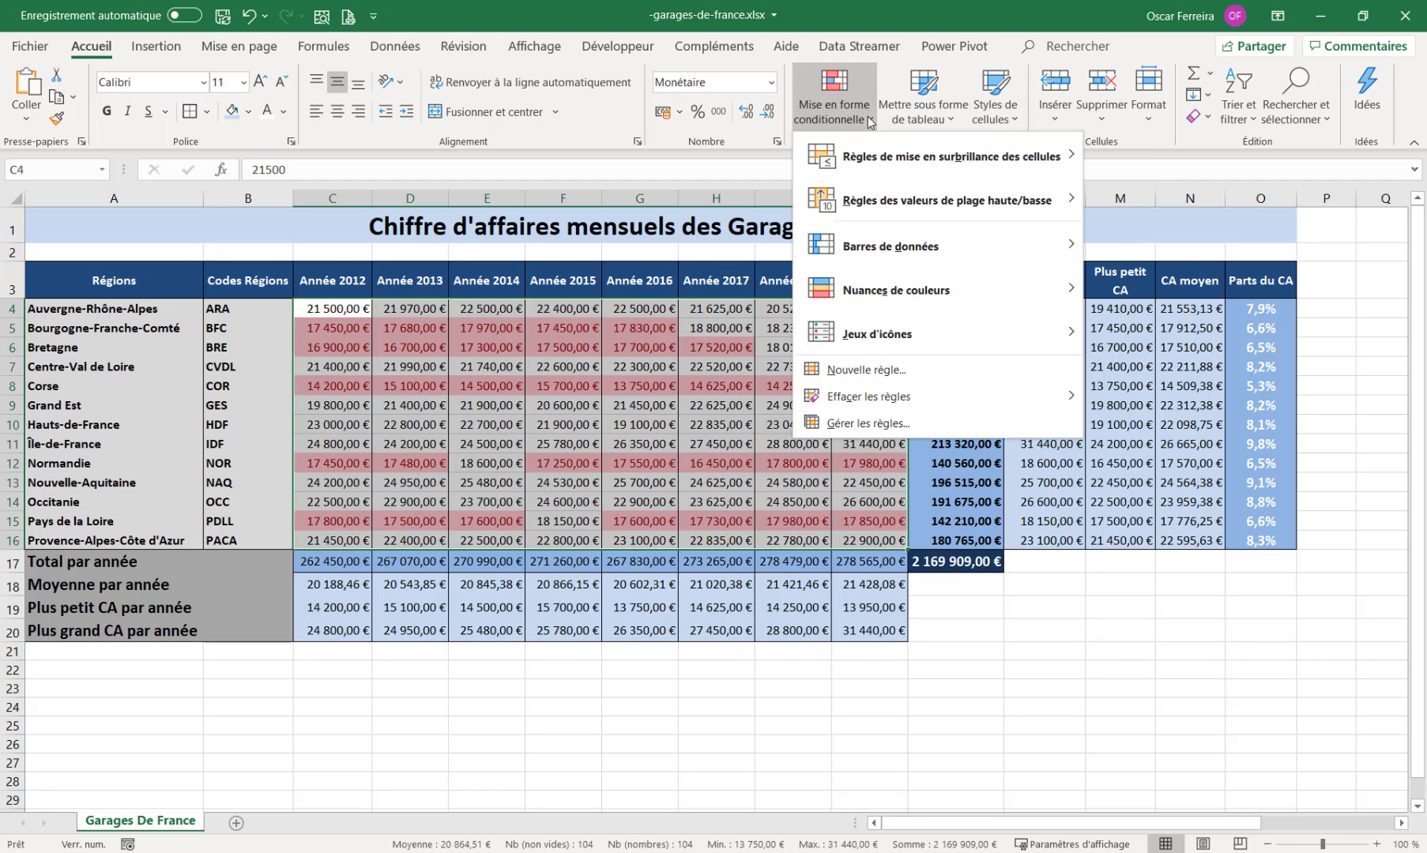
{"action": "mouse_move", "coordinate": [872, 171]}
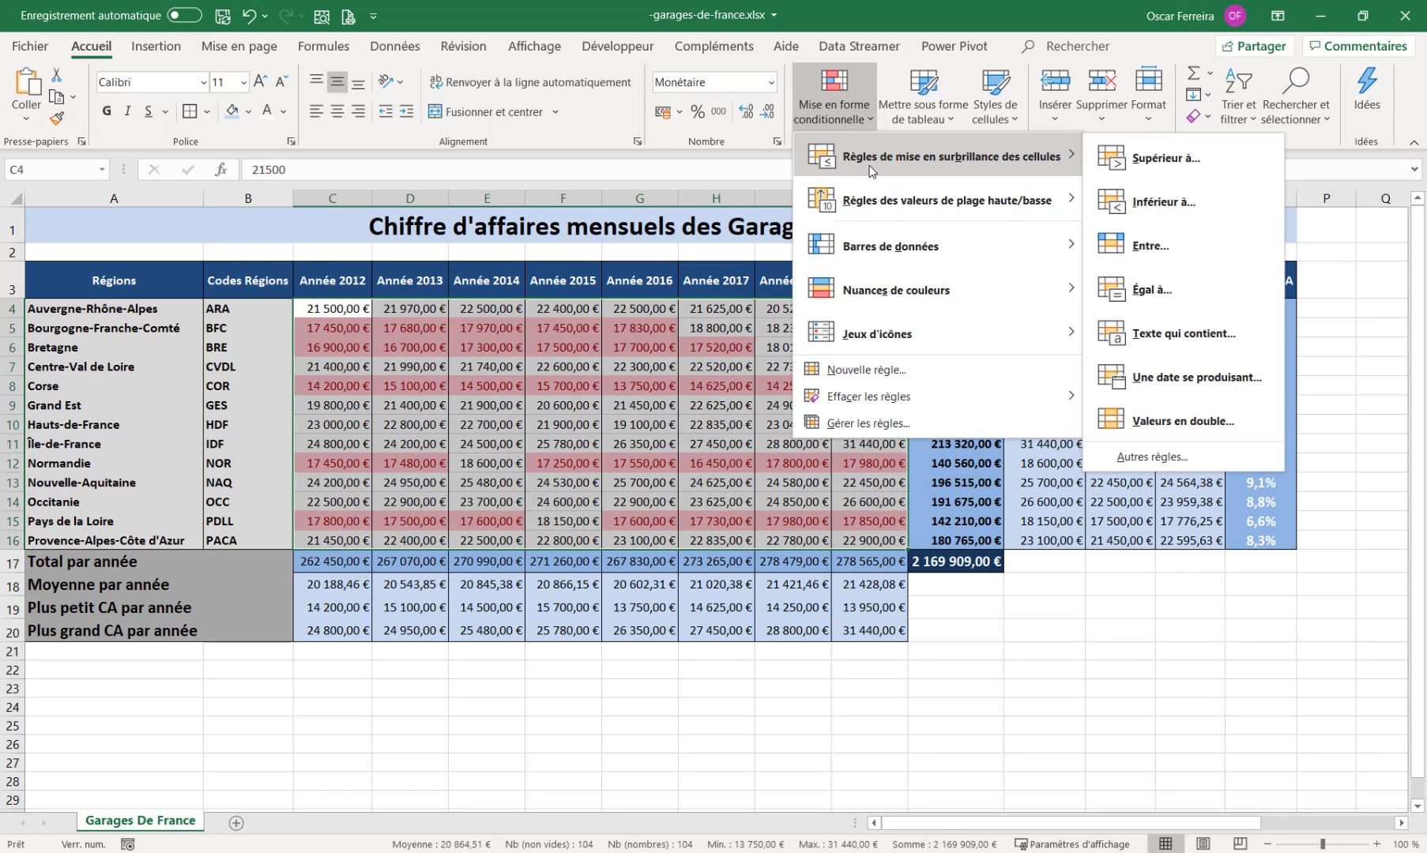
{"action": "left_click", "coordinate": [1166, 159]}
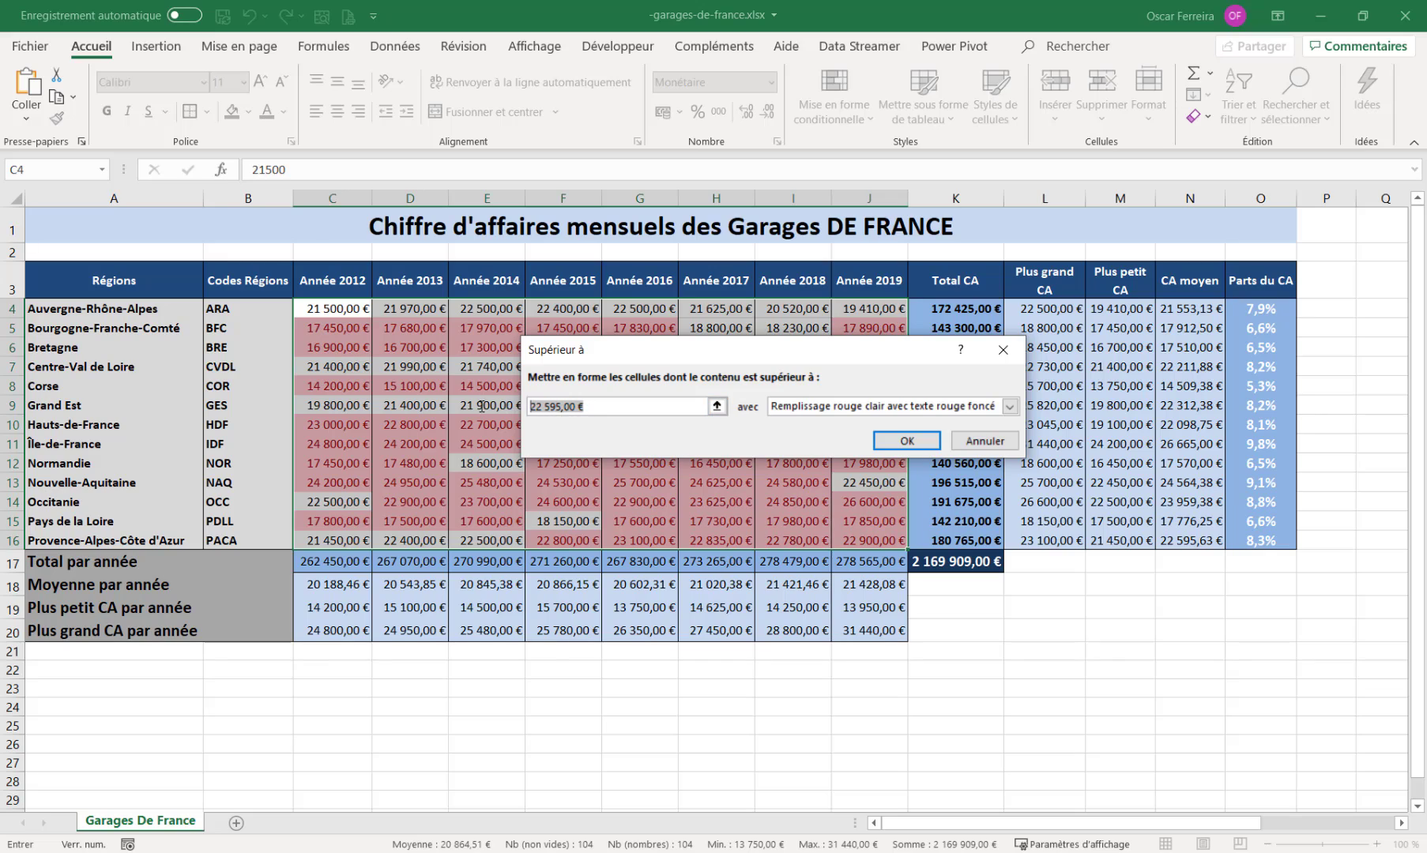
{"action": "type", "text": "22000"}
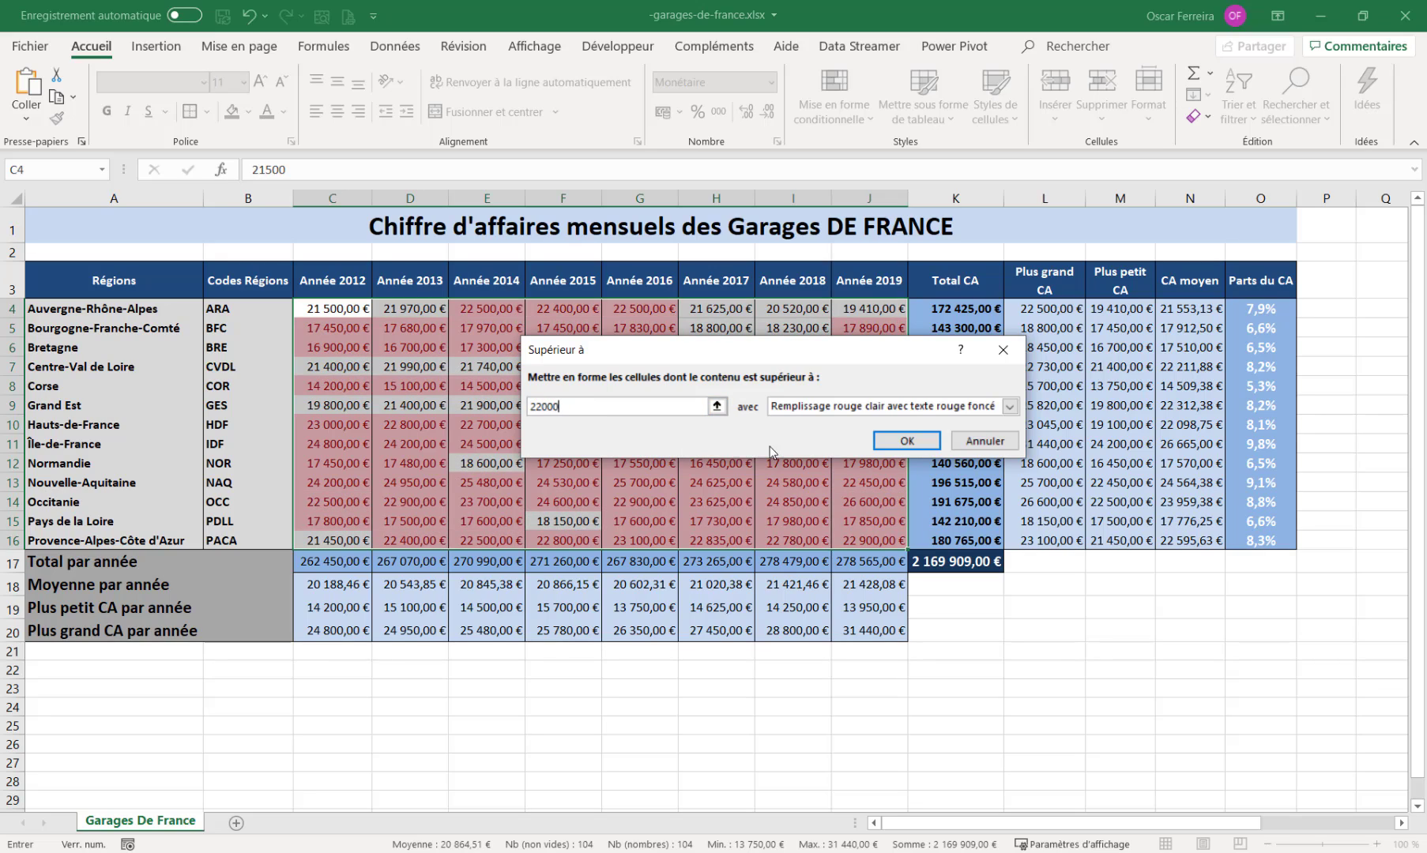
{"action": "left_click", "coordinate": [1009, 406]}
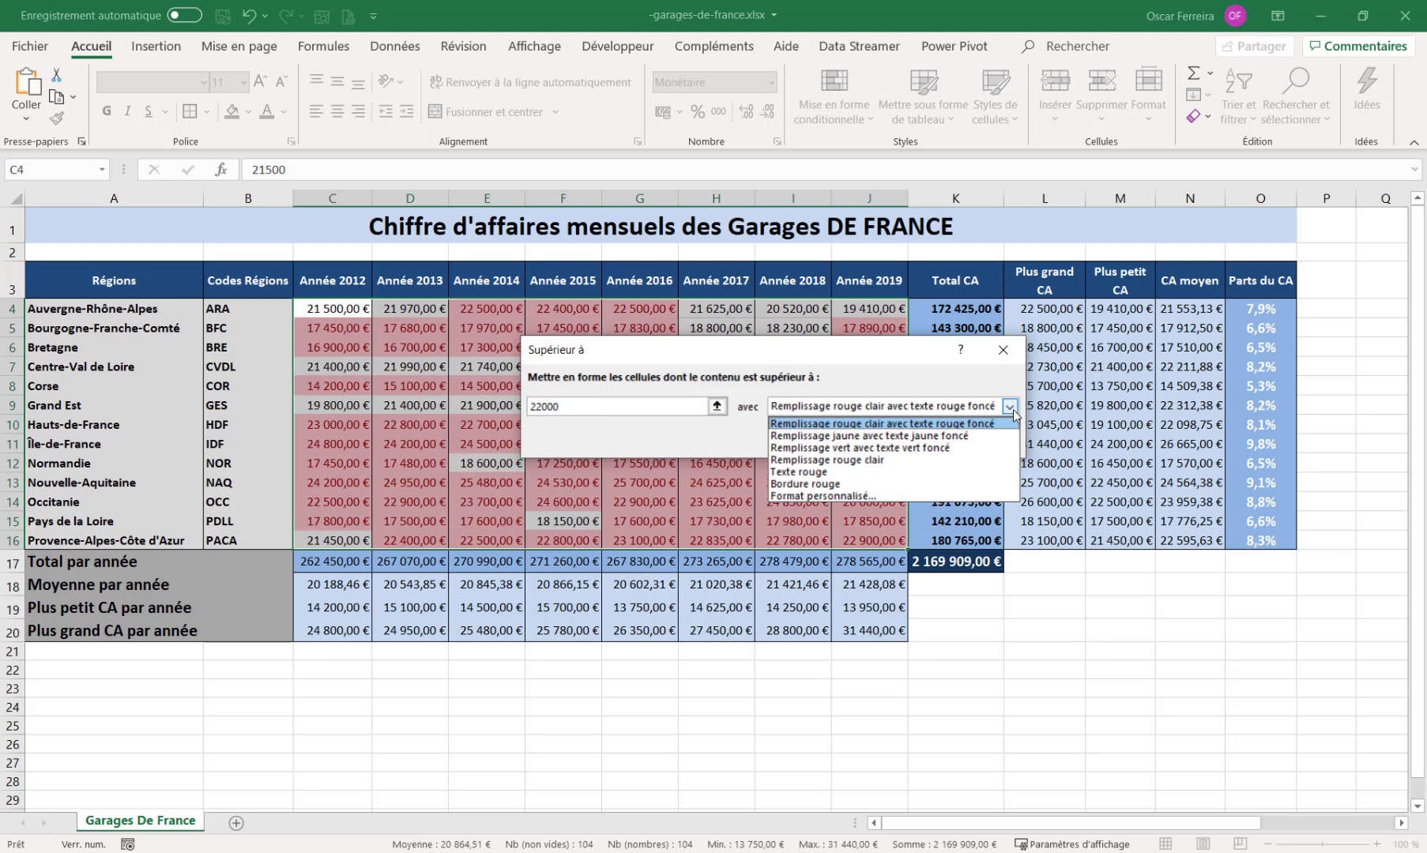
{"action": "left_click", "coordinate": [903, 447]}
{"action": "left_click", "coordinate": [900, 439]}
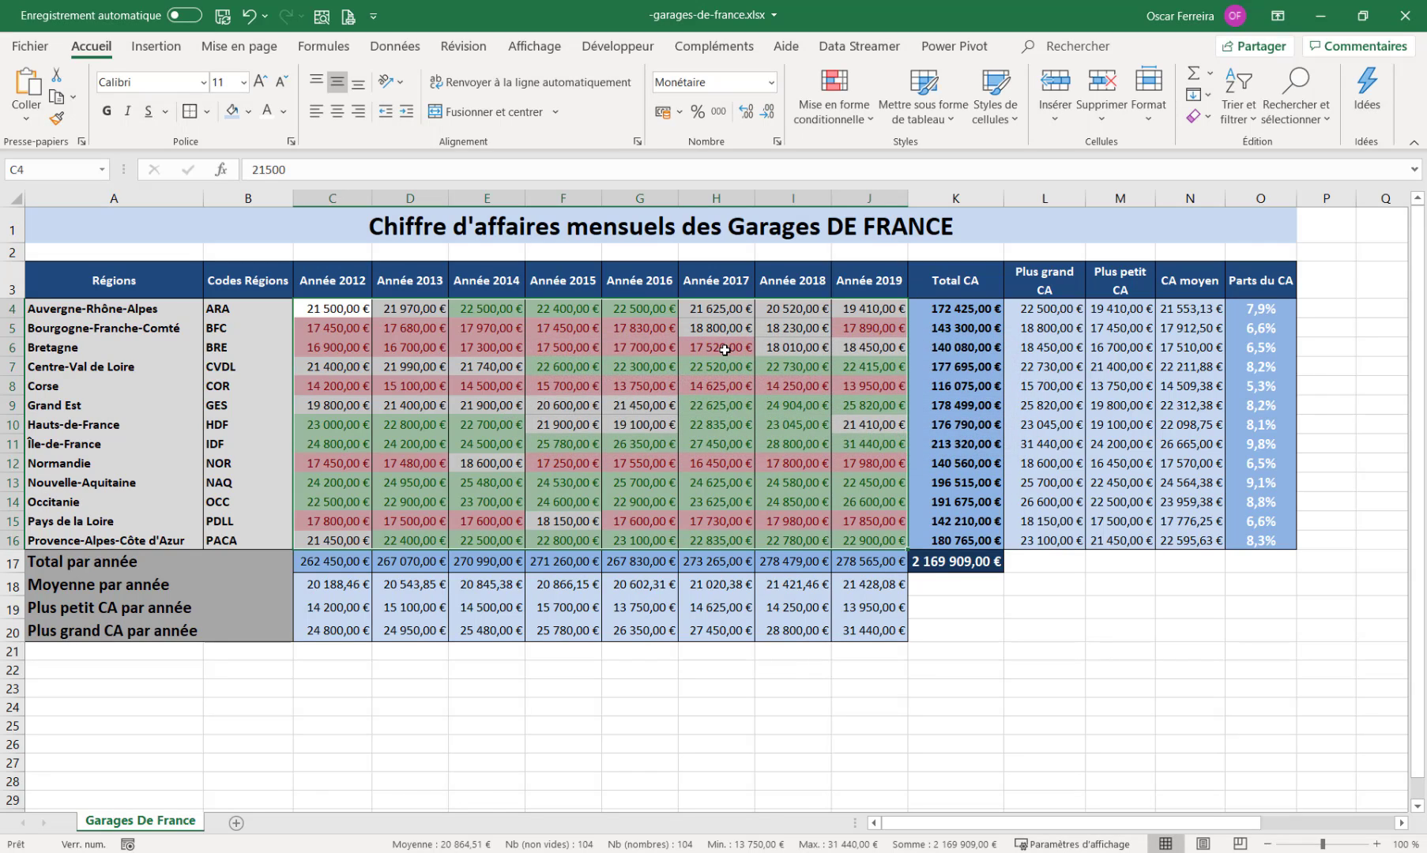
{"action": "left_click", "coordinate": [731, 349]}
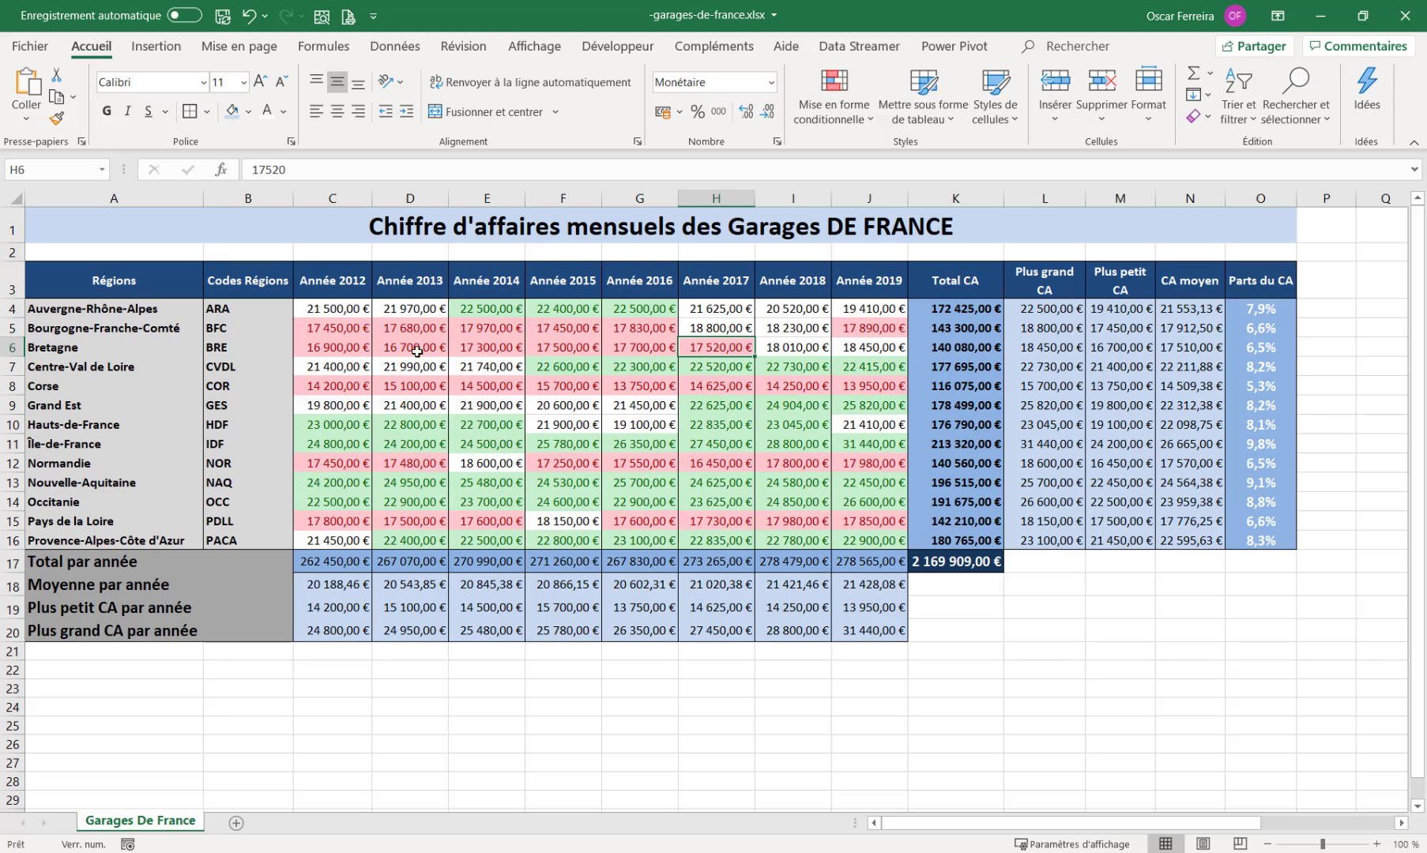
- Test the conditional formatting rules by entering 23000 and then 15000 in C4, and undo both entries
{"action": "left_click", "coordinate": [340, 309]}
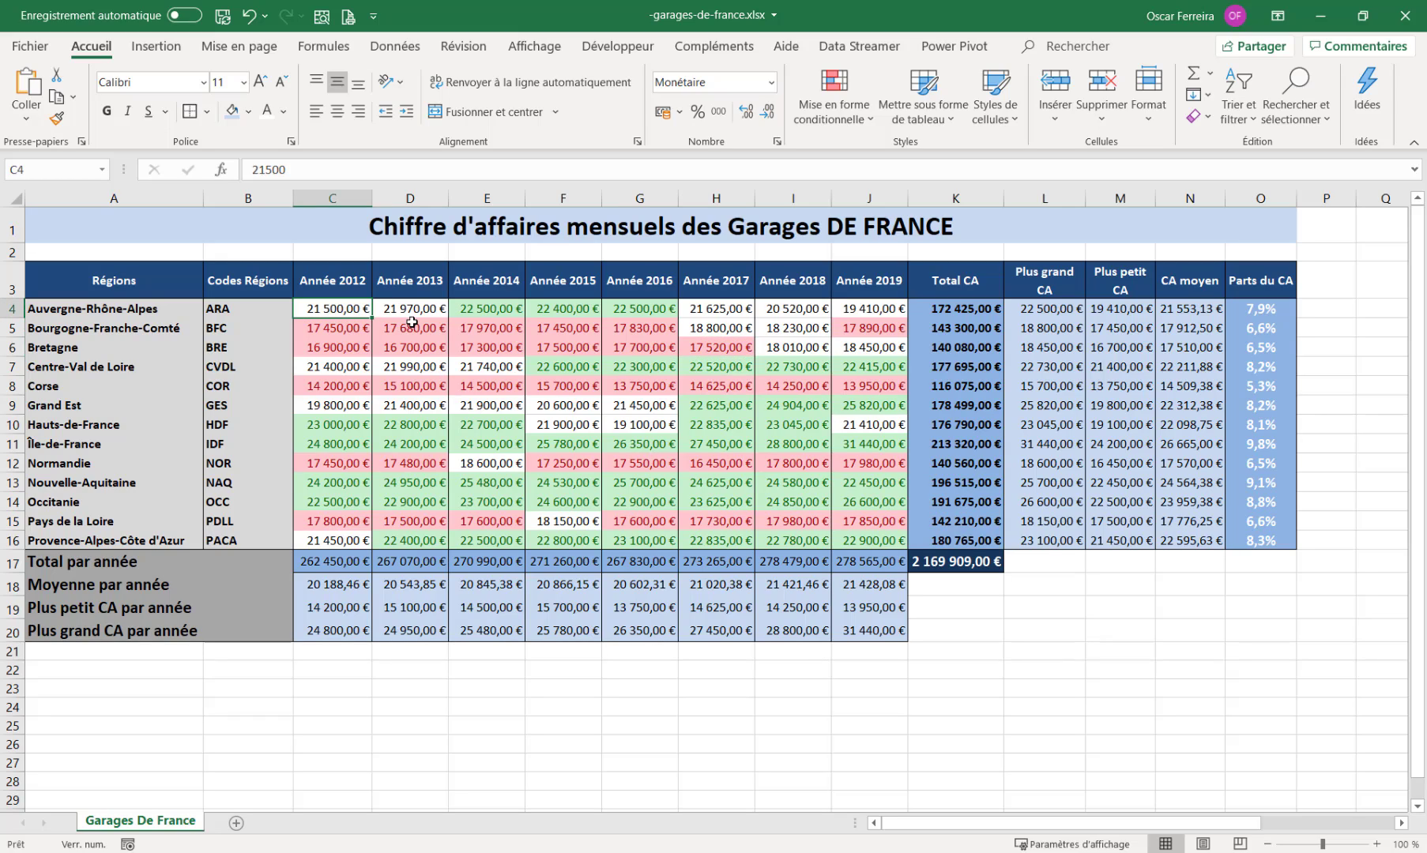
{"action": "type", "text": "23000"}
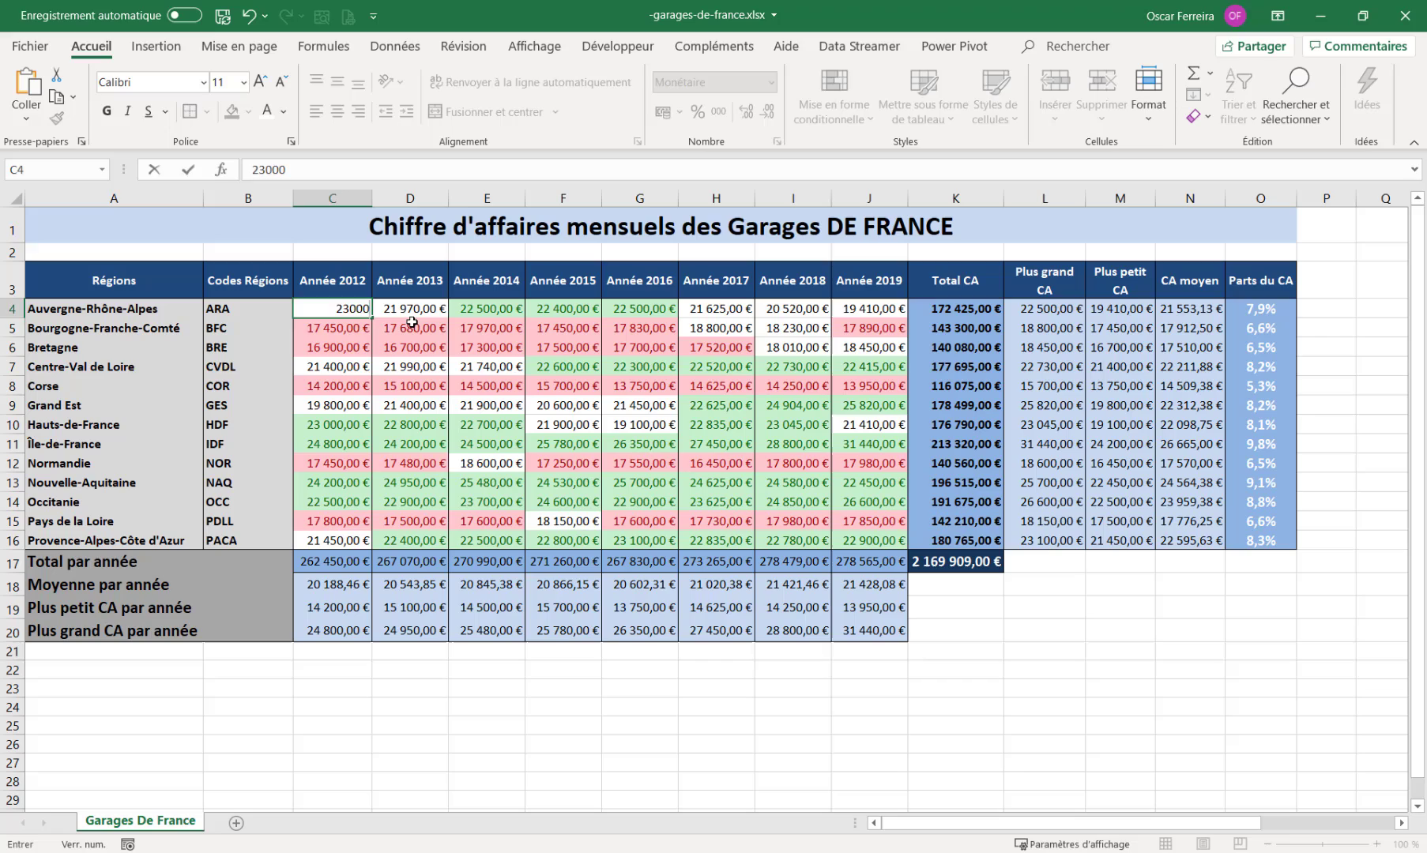
{"action": "key", "text": "Return"}
{"action": "key", "text": "Up"}
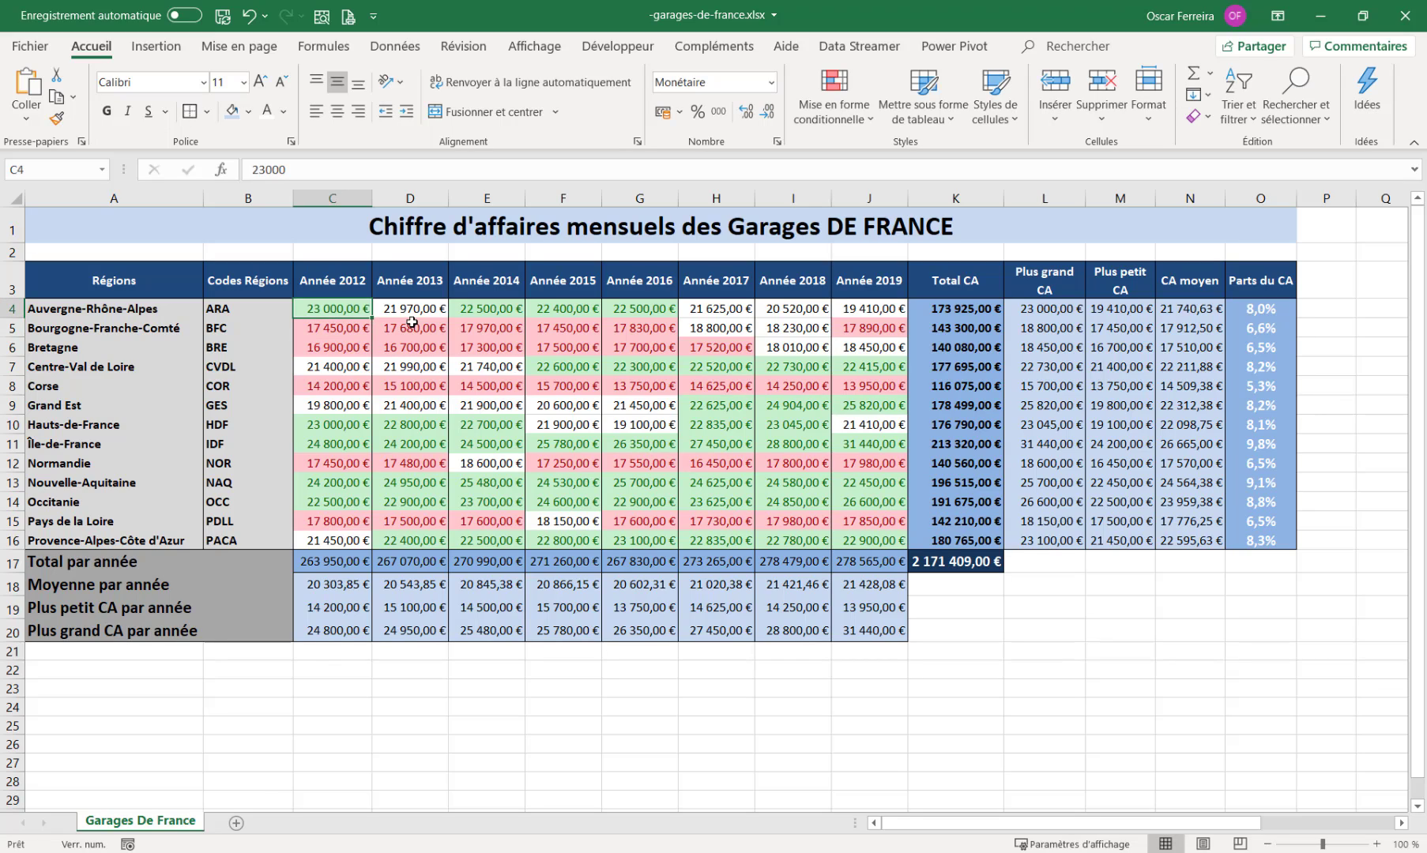
{"action": "type", "text": "15 "}
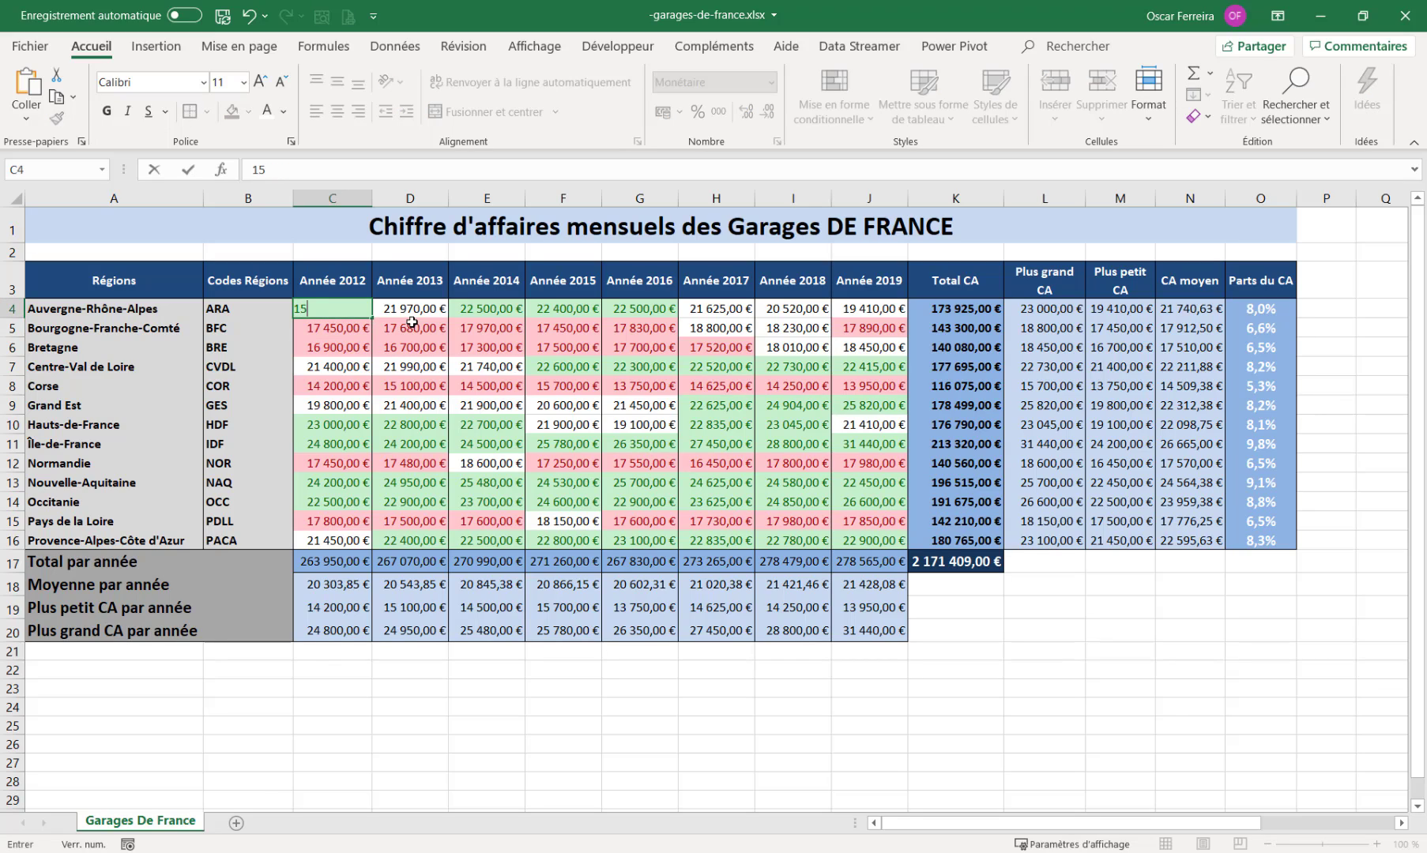
{"action": "type", "text": "000"}
{"action": "key", "text": "Return"}
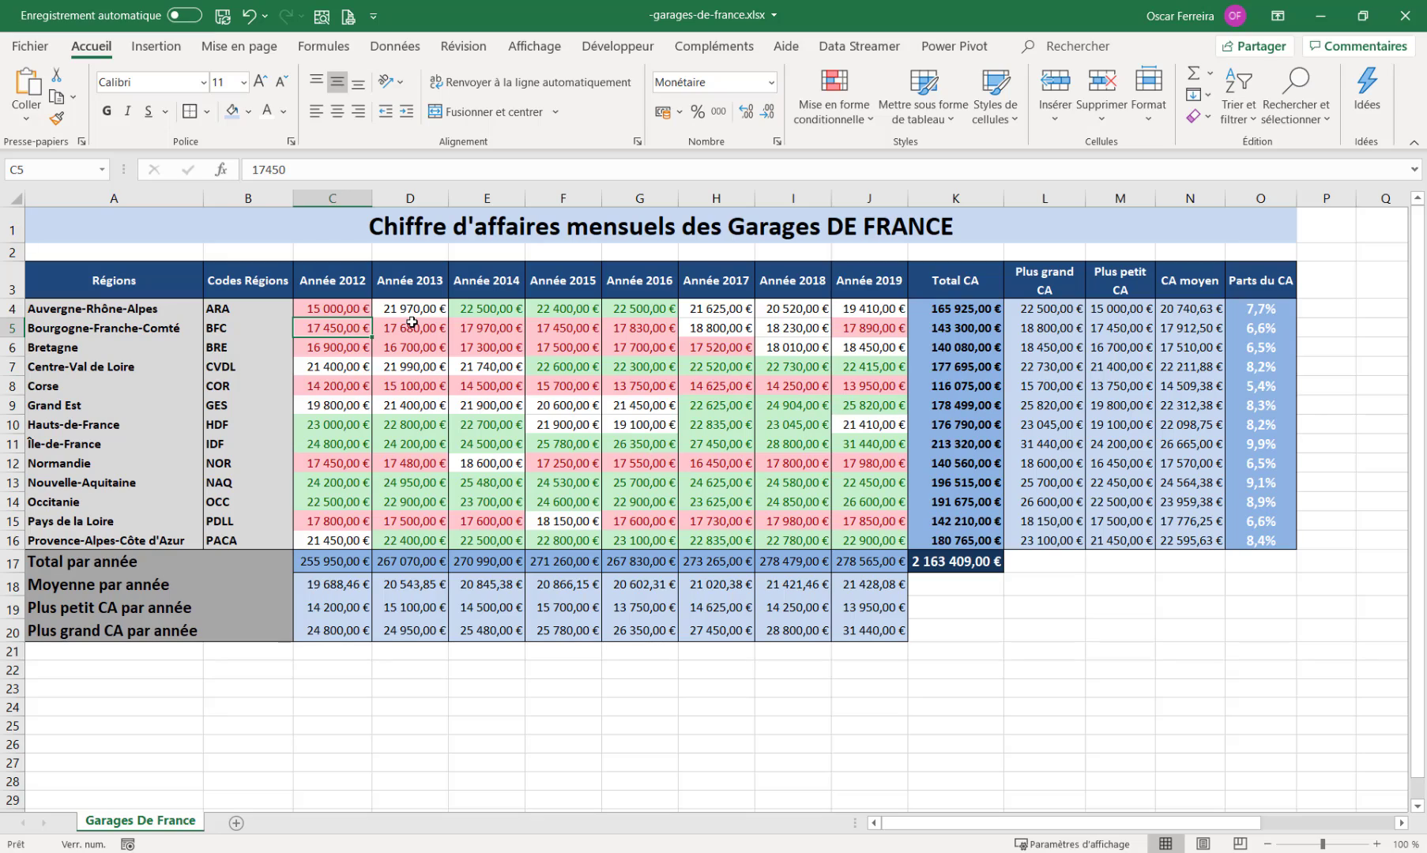
{"action": "key", "text": "ctrl+z"}
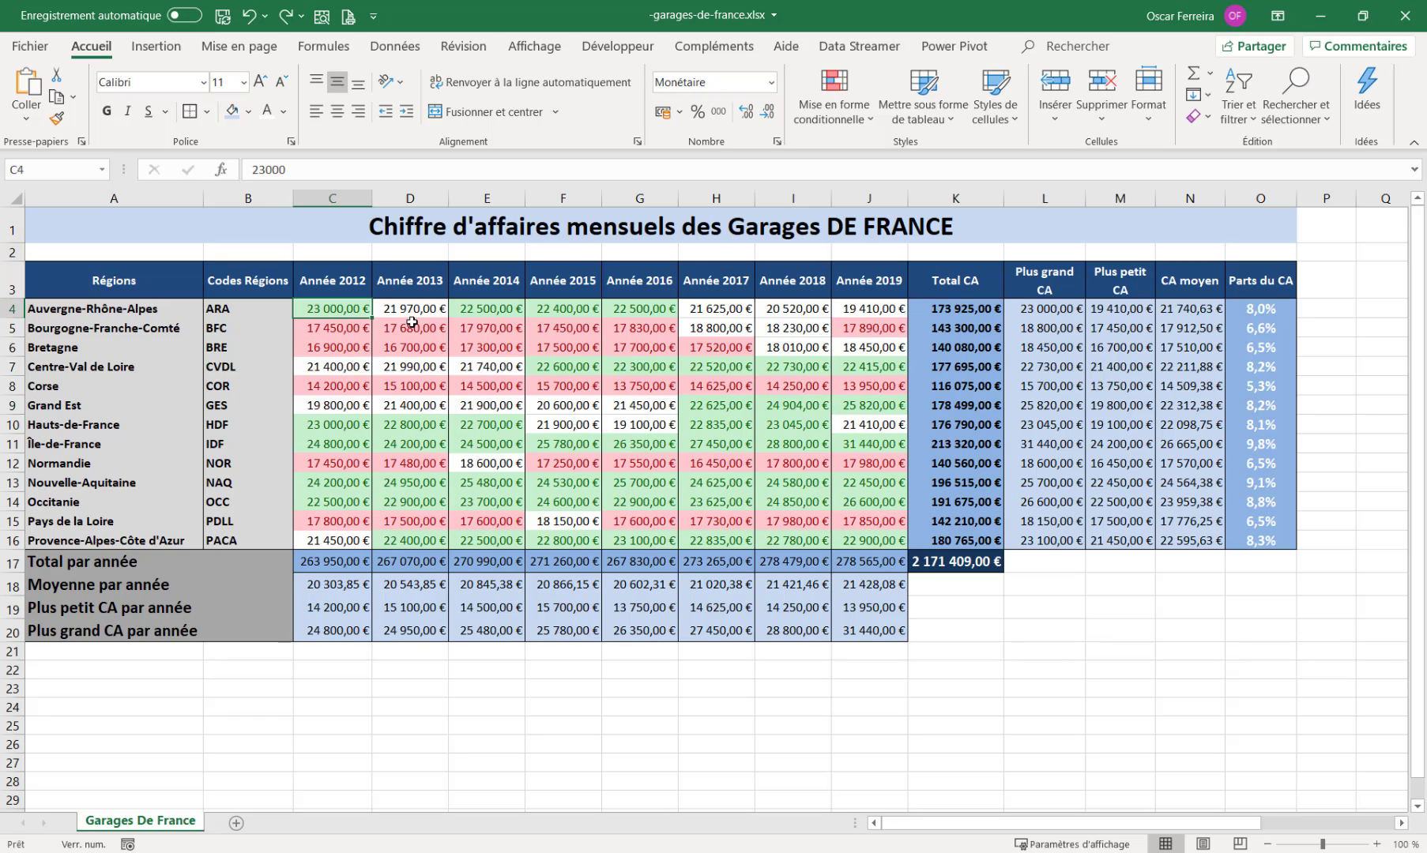
{"action": "key", "text": "ctrl+z"}
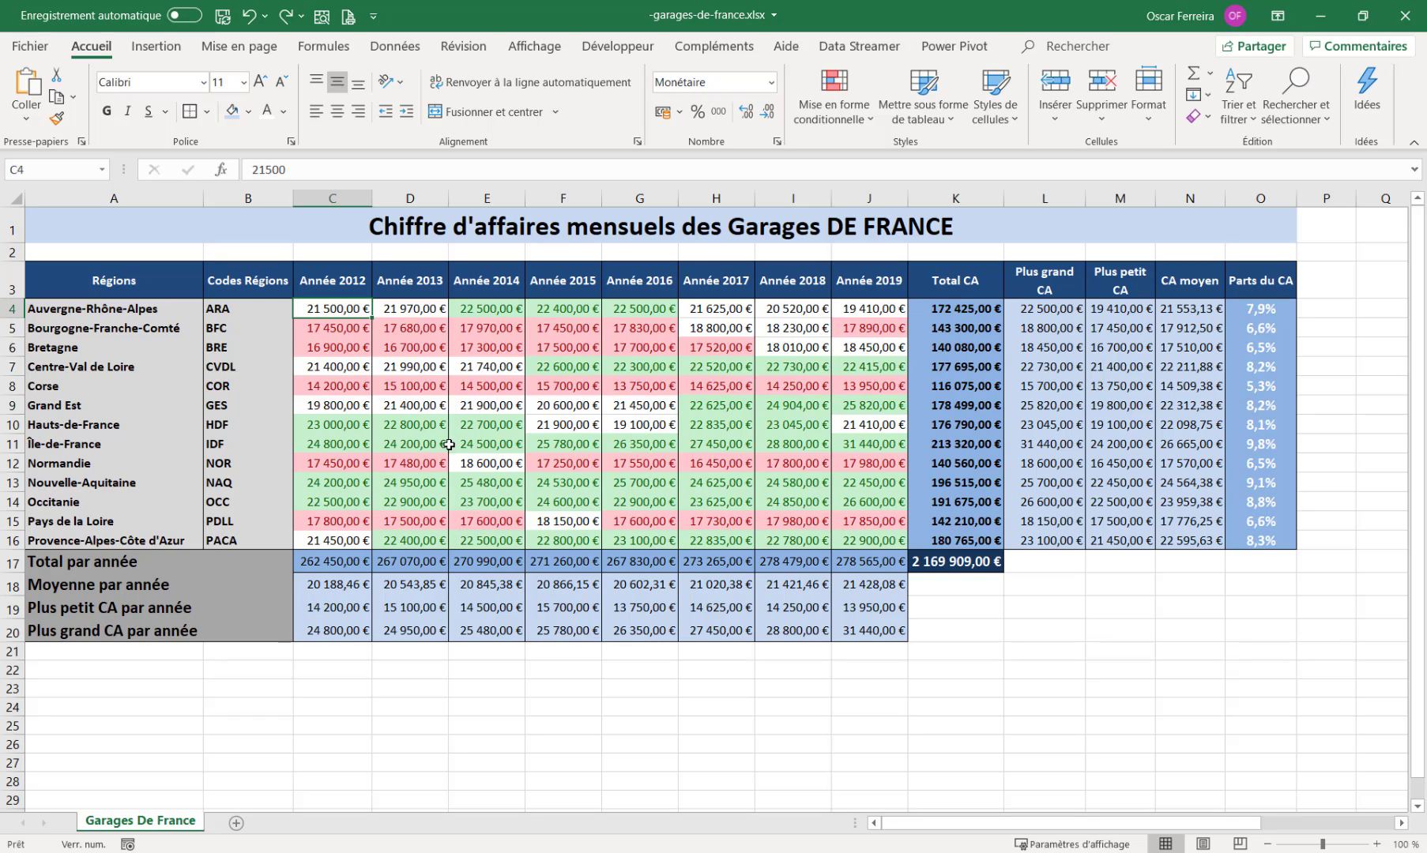
{"action": "left_click", "coordinate": [548, 407]}
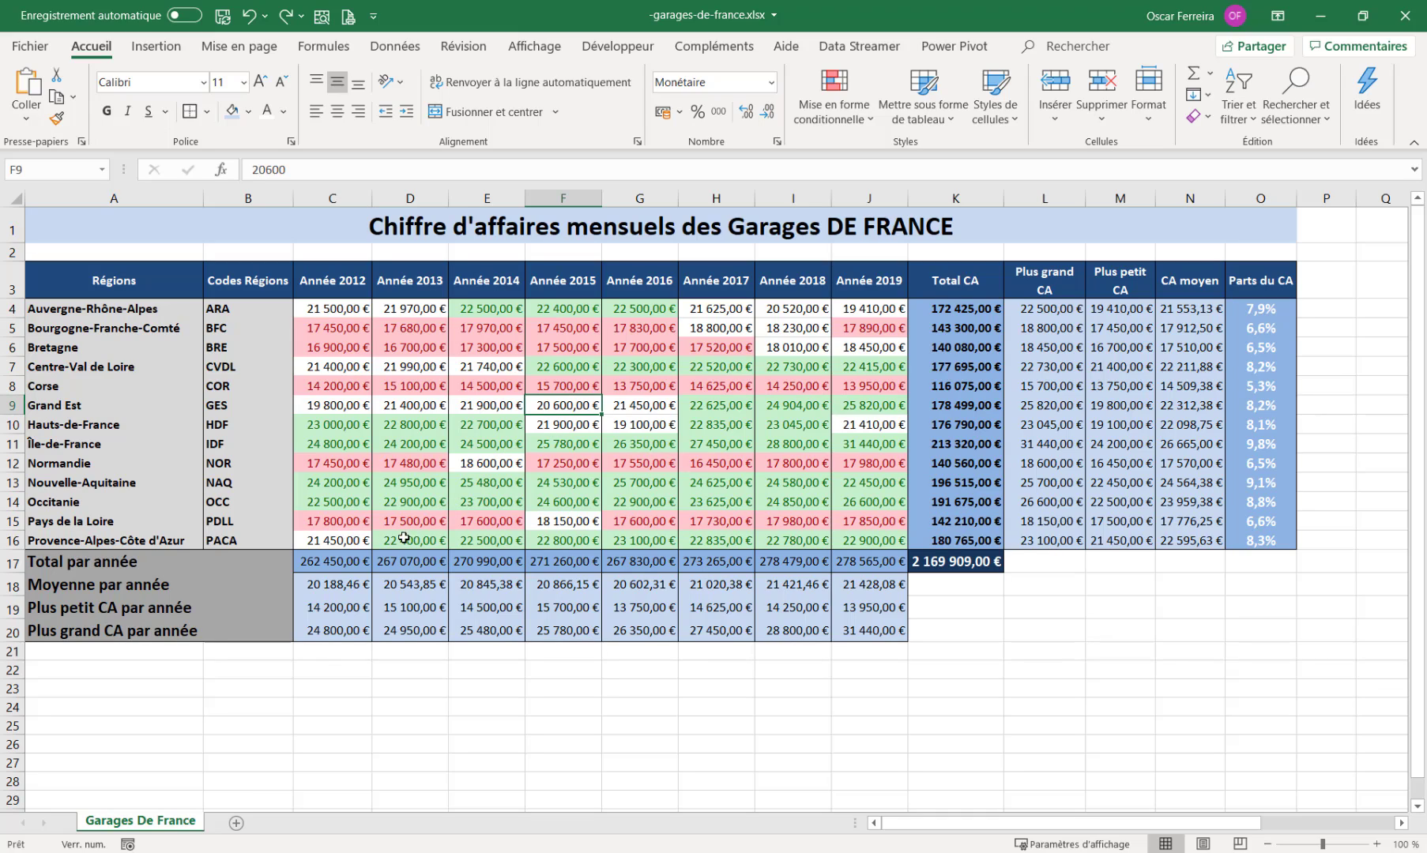
- Make the yearly totals in C17:J17 bold
{"action": "left_click_drag", "start_coordinate": [332, 562], "coordinate": [869, 561]}
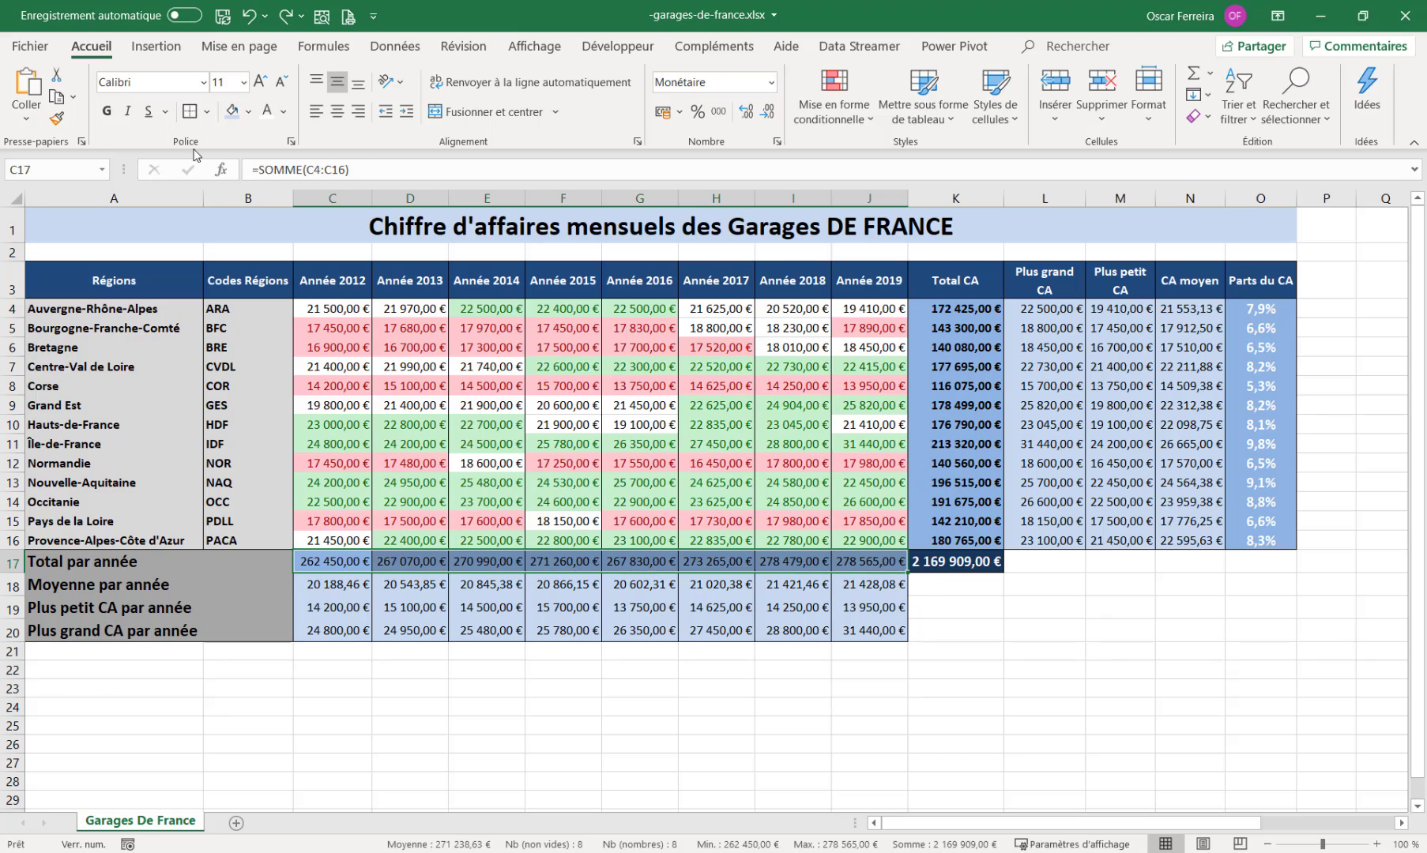
{"action": "left_click", "coordinate": [111, 113]}
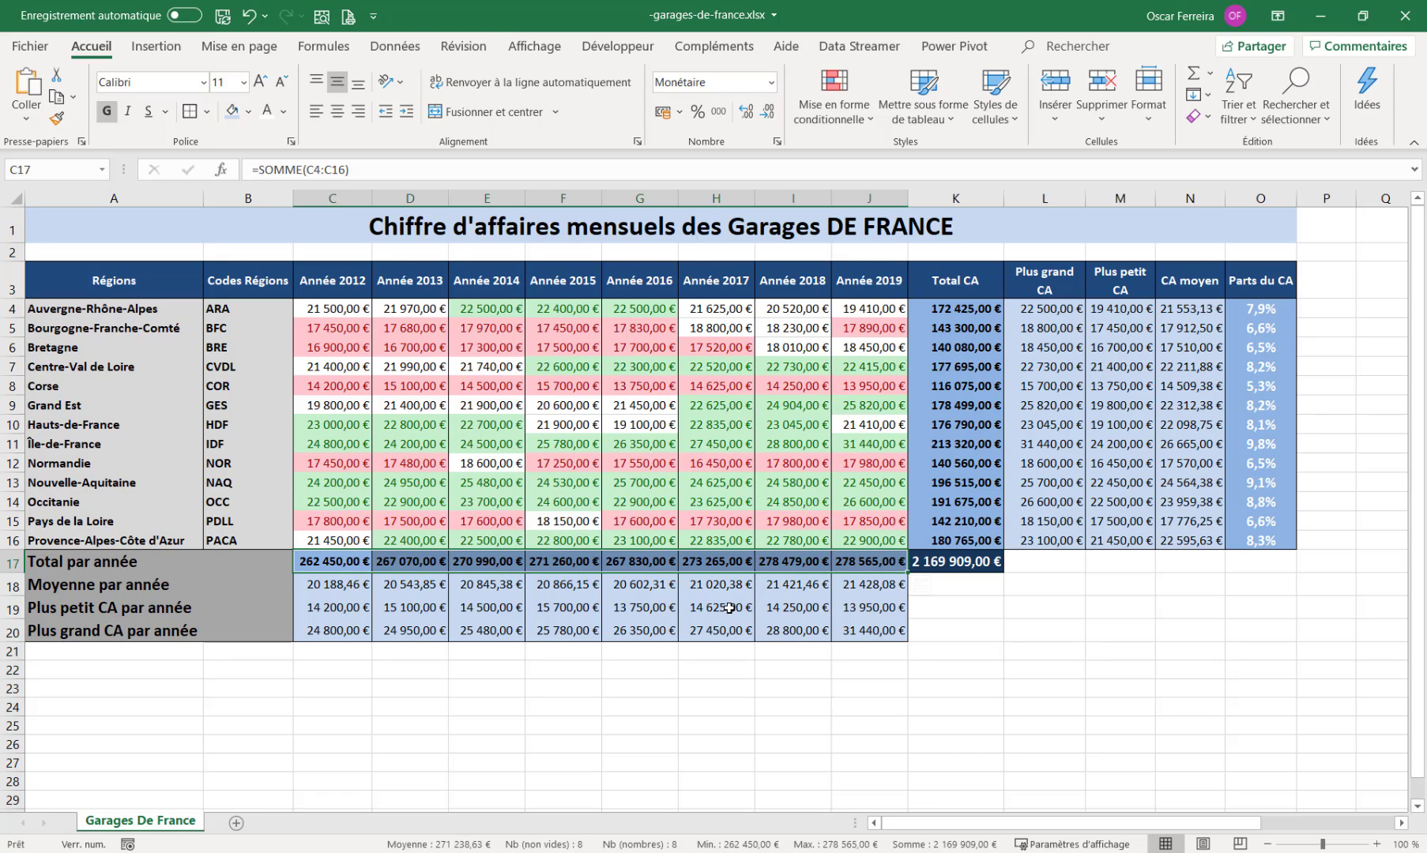
{"action": "left_click", "coordinate": [658, 498]}
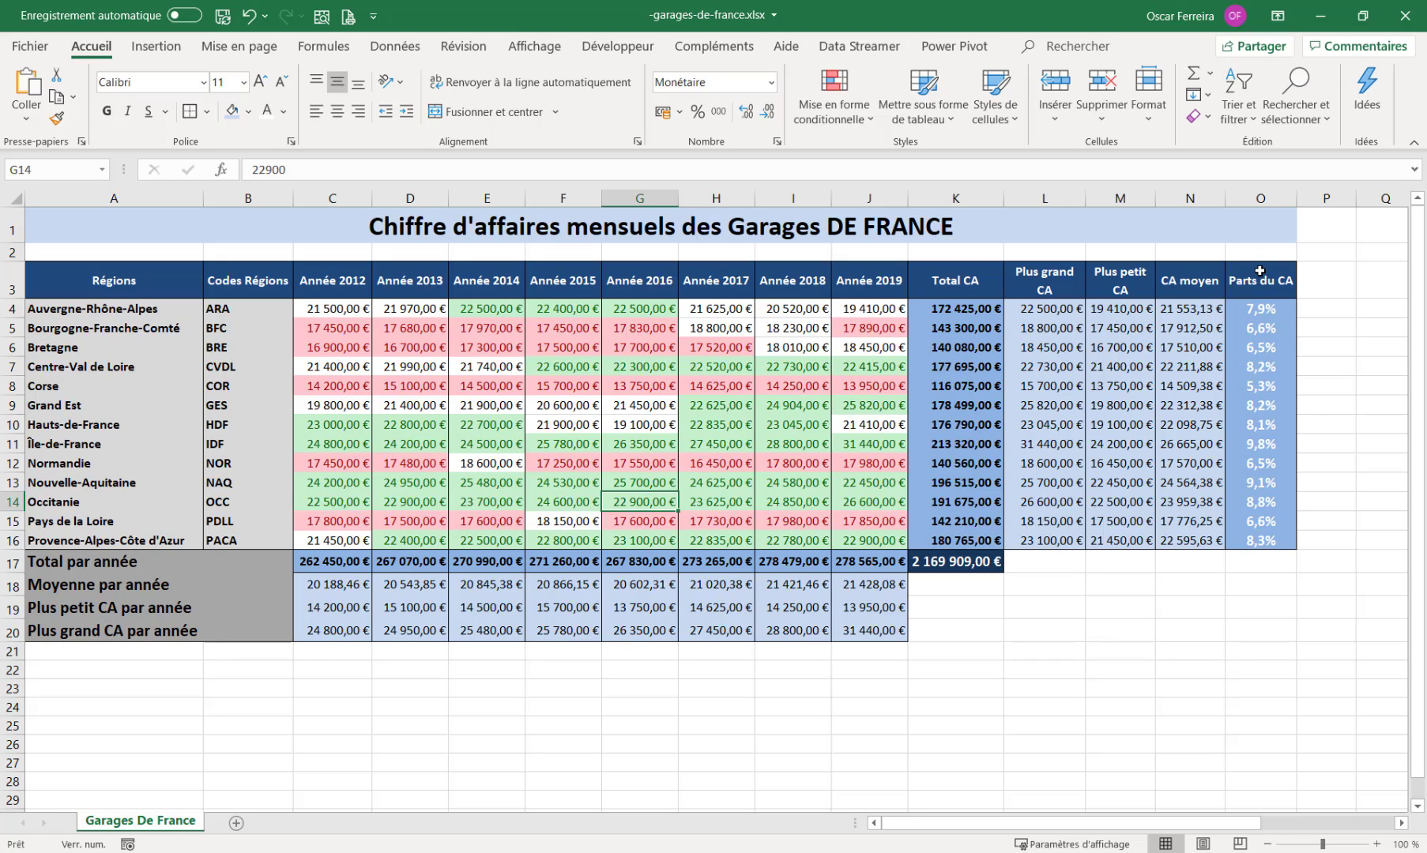
- Insert a 2D pie chart from the Parts du CA column O3:O16 and the Codes Régions column B3:B16
{"action": "left_click_drag", "start_coordinate": [1259, 271], "coordinate": [1264, 543]}
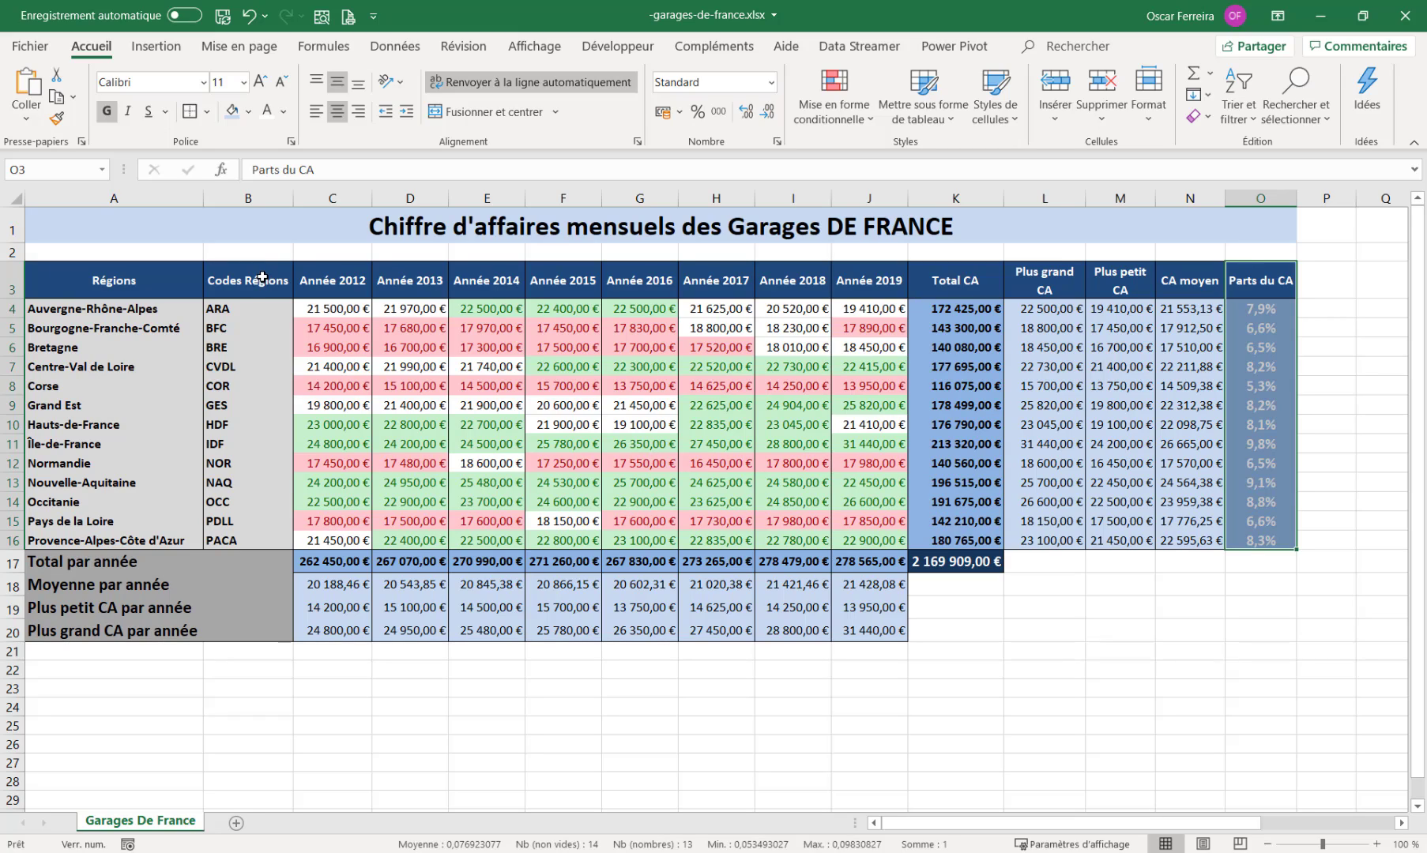
{"action": "left_click_drag", "start_coordinate": [262, 278], "coordinate": [248, 532]}
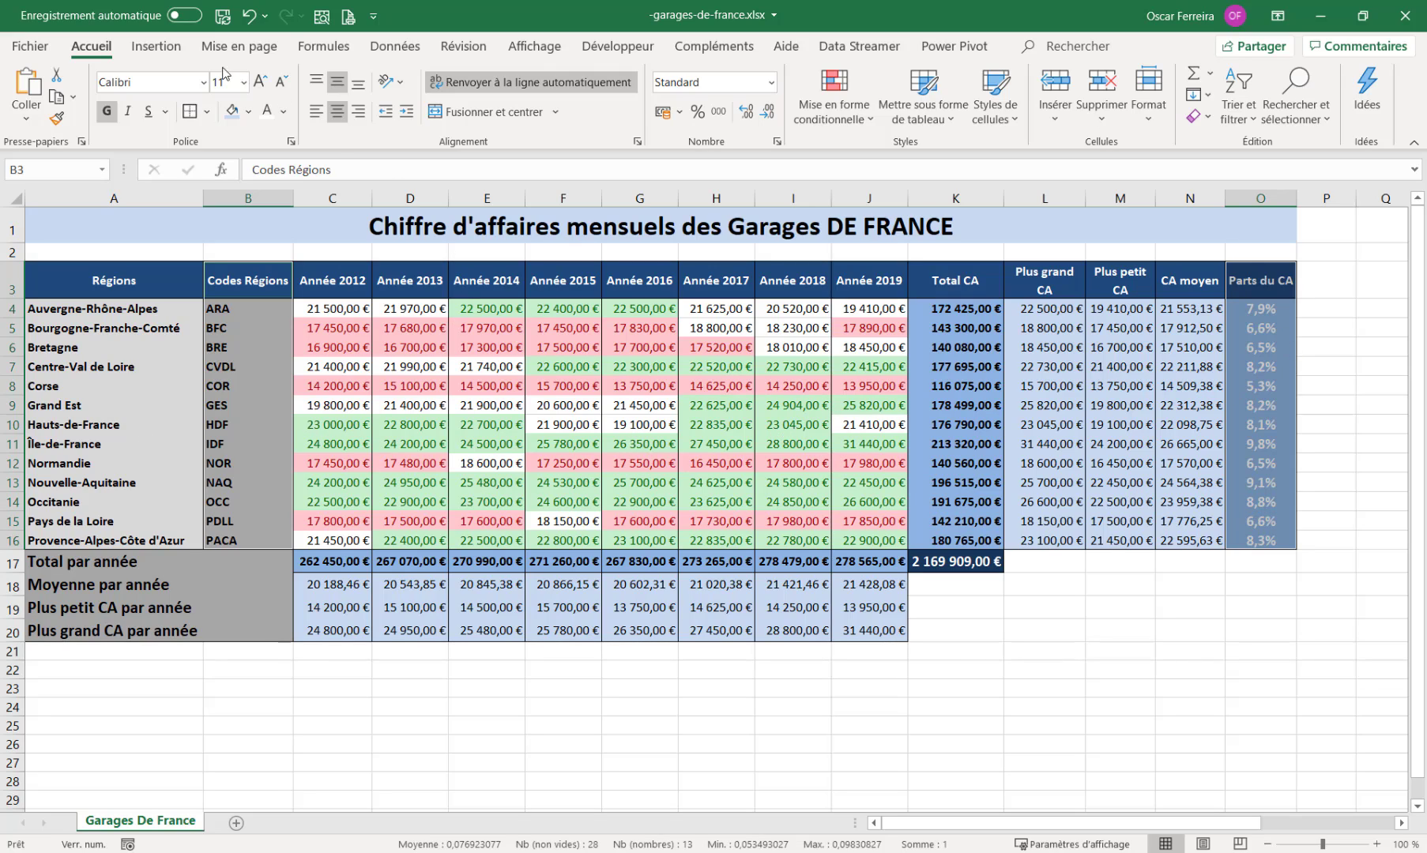
{"action": "left_click", "coordinate": [162, 49]}
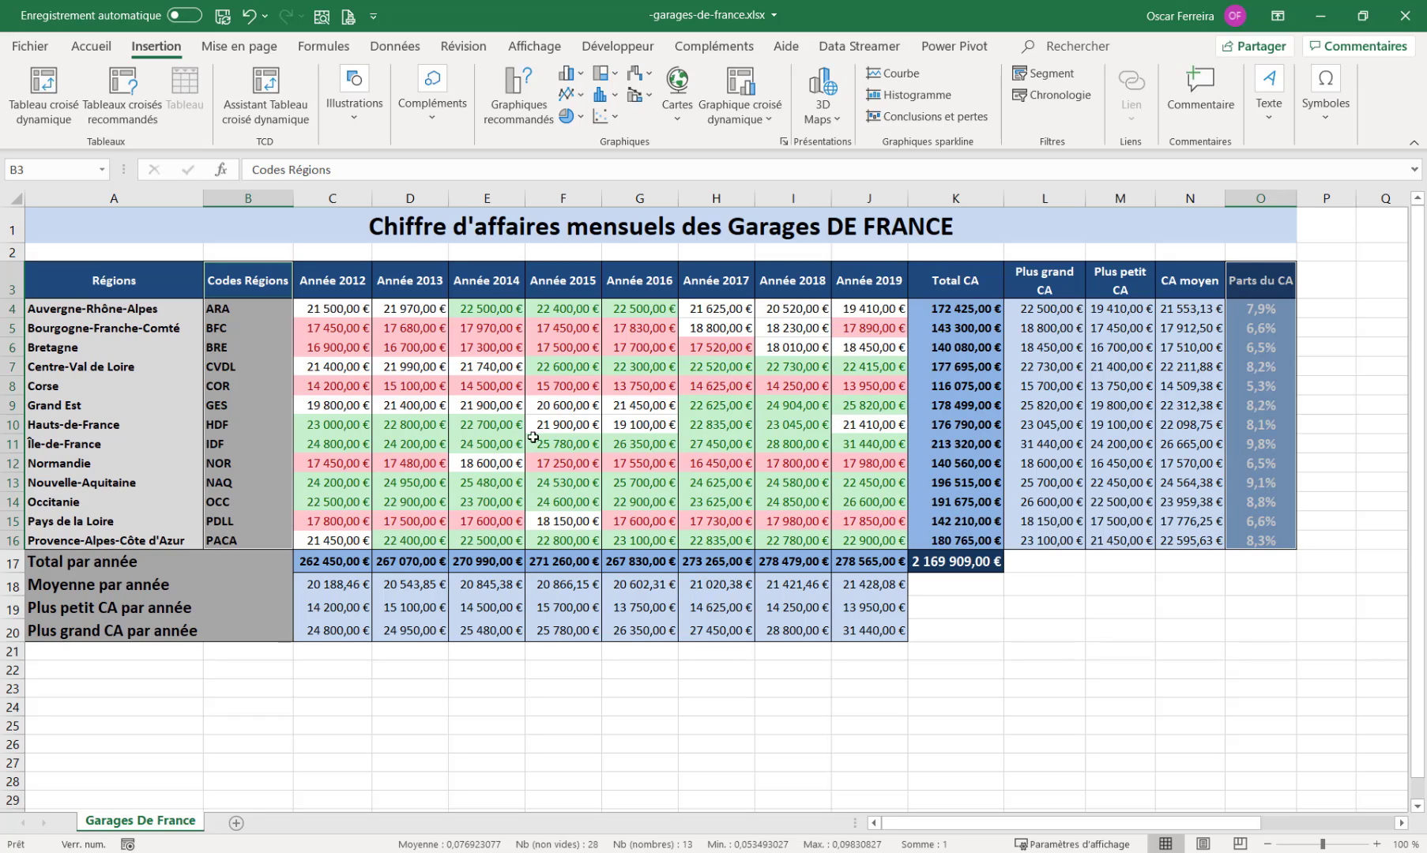
{"action": "left_click", "coordinate": [582, 120]}
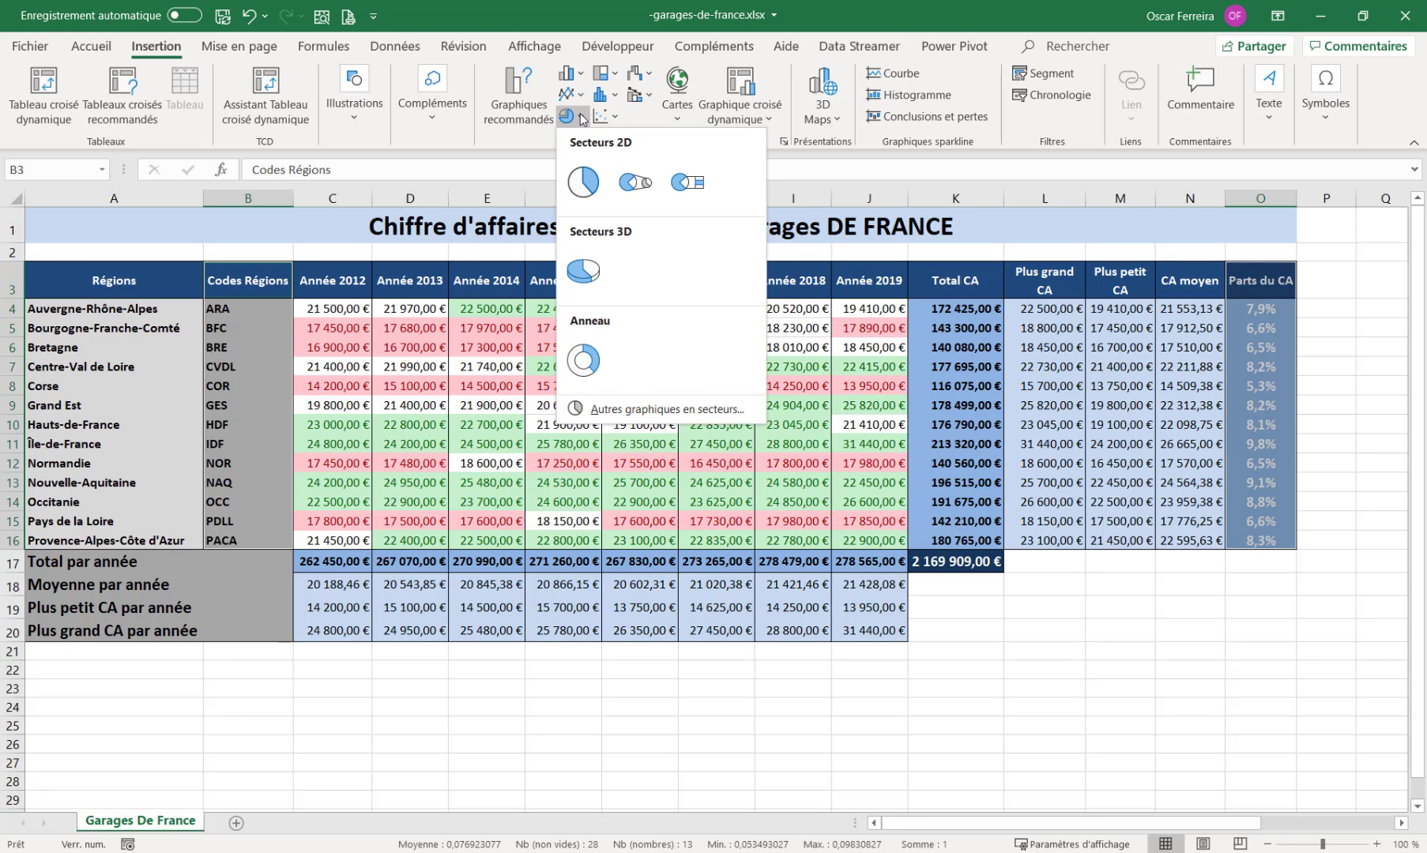
{"action": "left_click", "coordinate": [584, 182]}
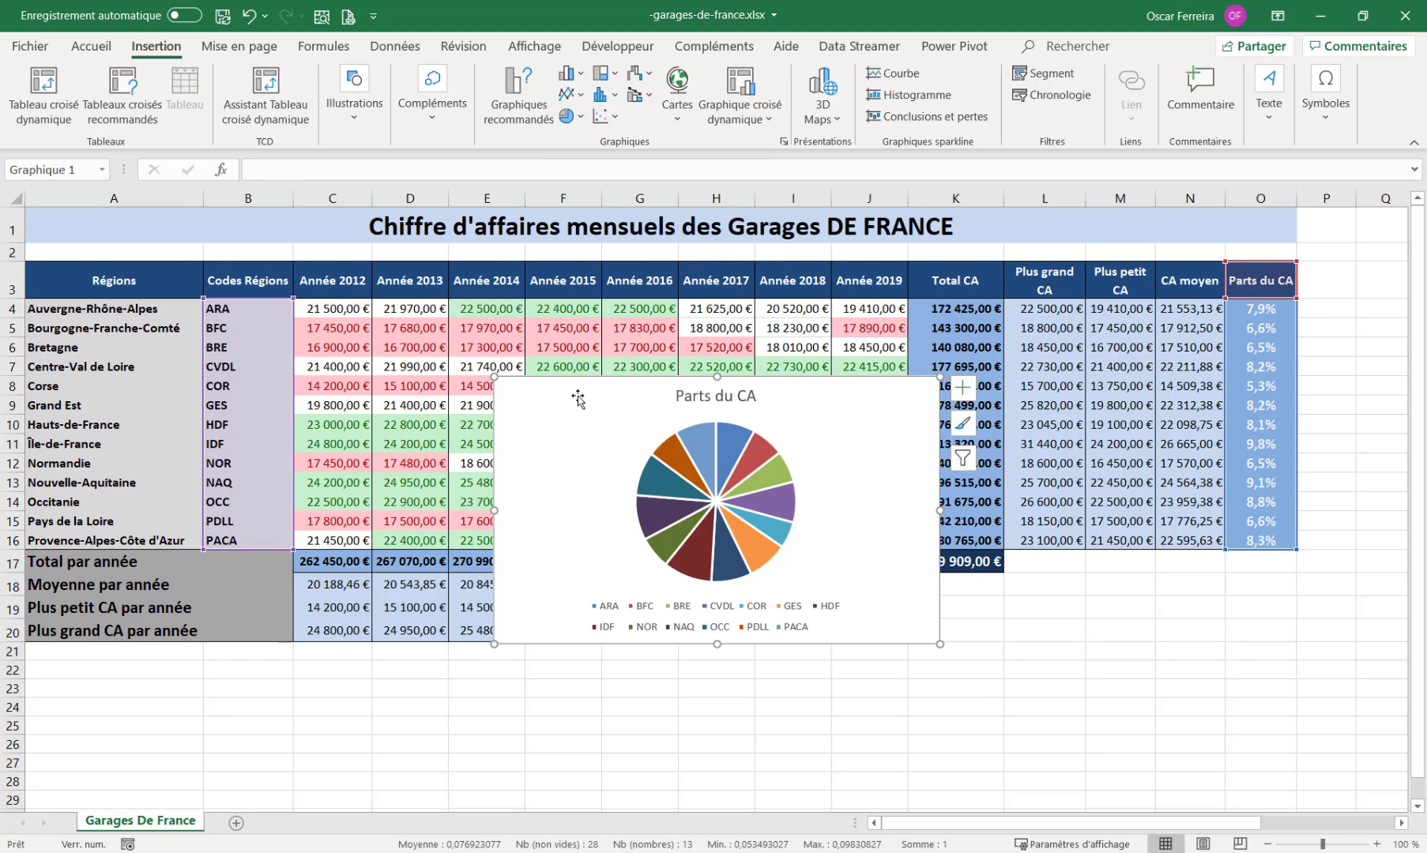
- Move the pie chart below the table under the Régions column and enlarge it to span about rows 21 to 40
{"action": "left_click_drag", "start_coordinate": [578, 398], "coordinate": [571, 442]}
{"action": "scroll", "coordinate": [576, 409], "scroll_direction": "down", "scroll_amount": 1}
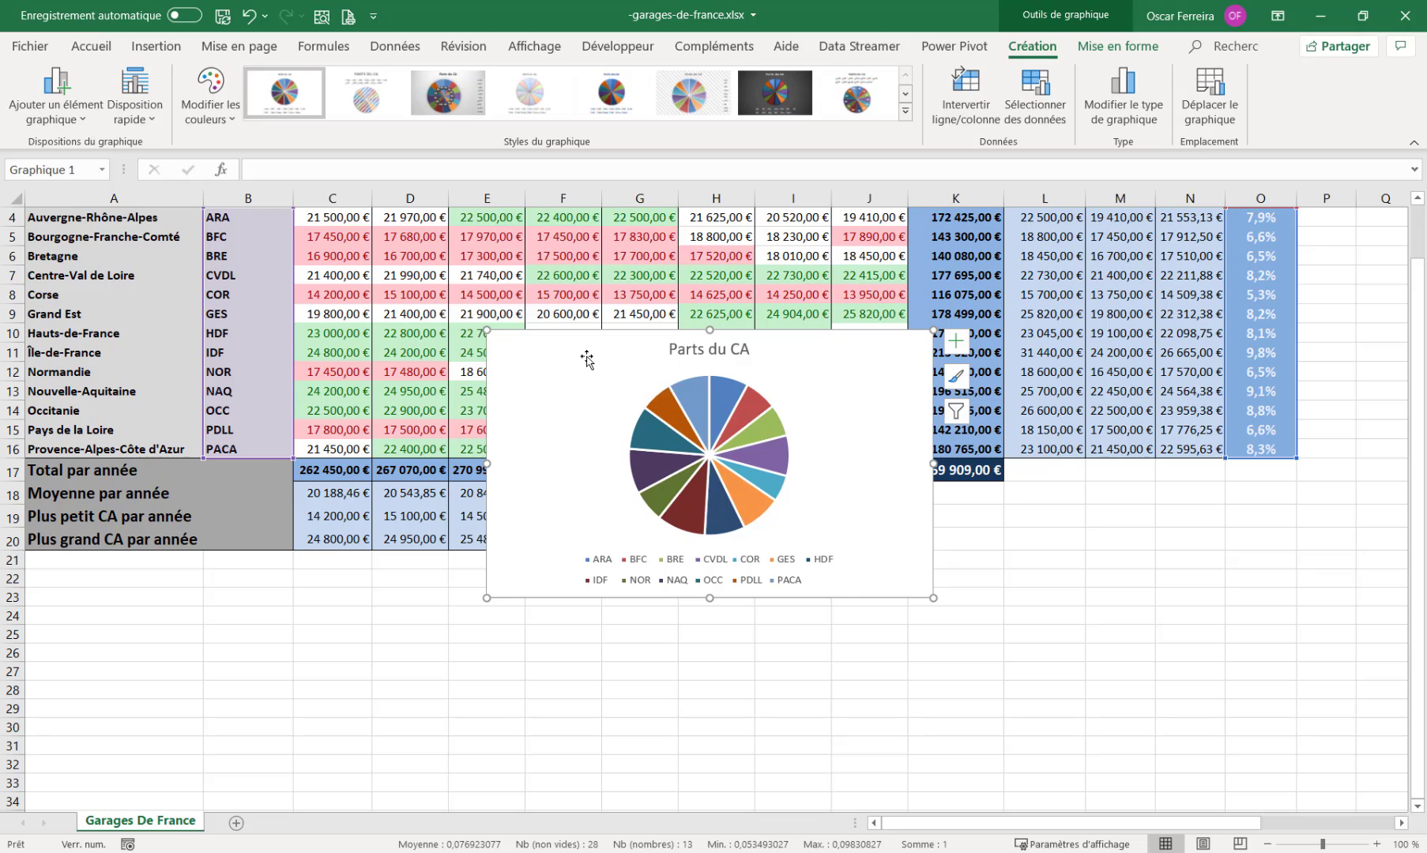
{"action": "left_click_drag", "start_coordinate": [586, 358], "coordinate": [433, 405]}
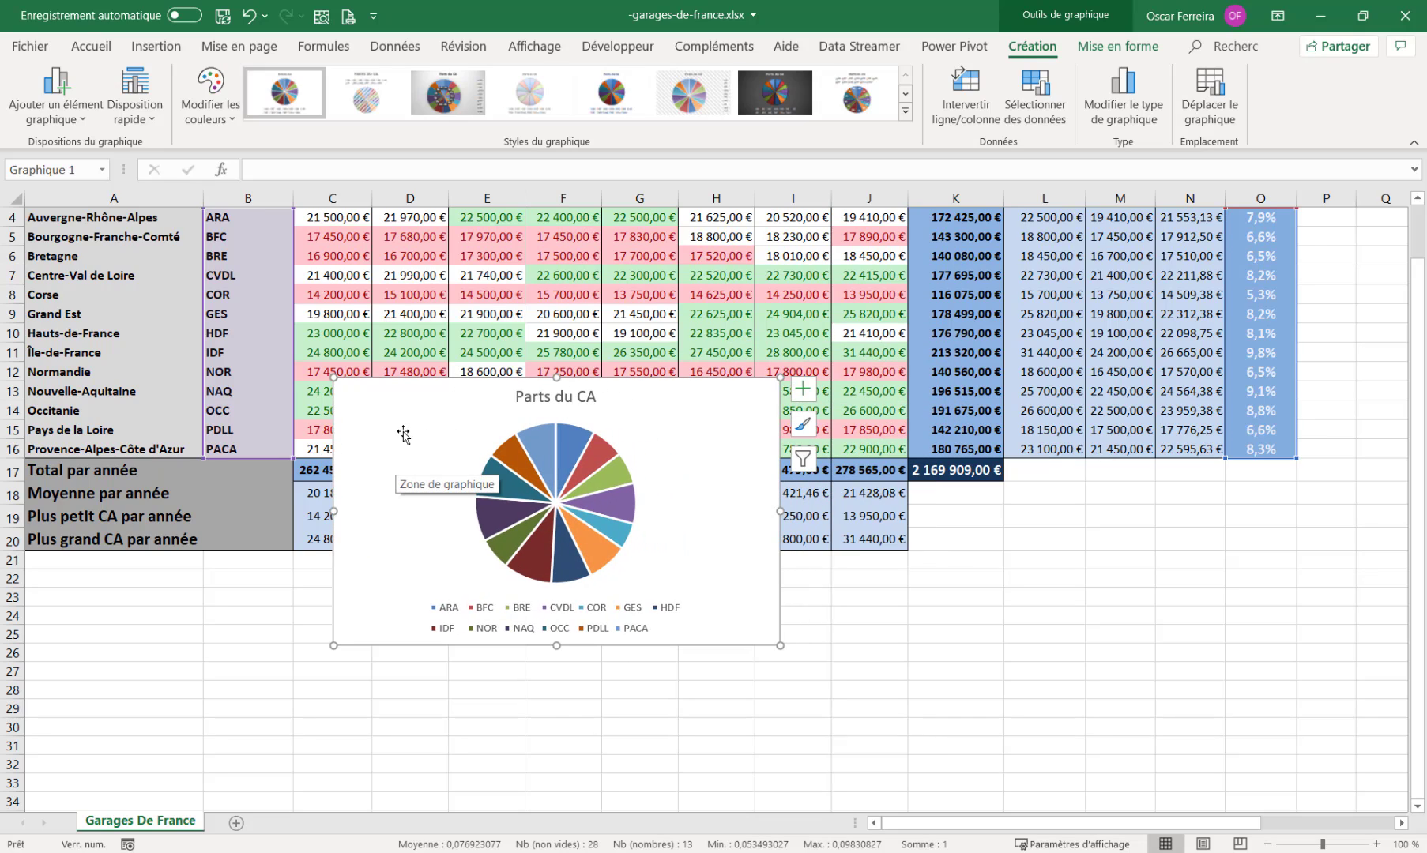
{"action": "left_click_drag", "start_coordinate": [733, 438], "coordinate": [626, 616]}
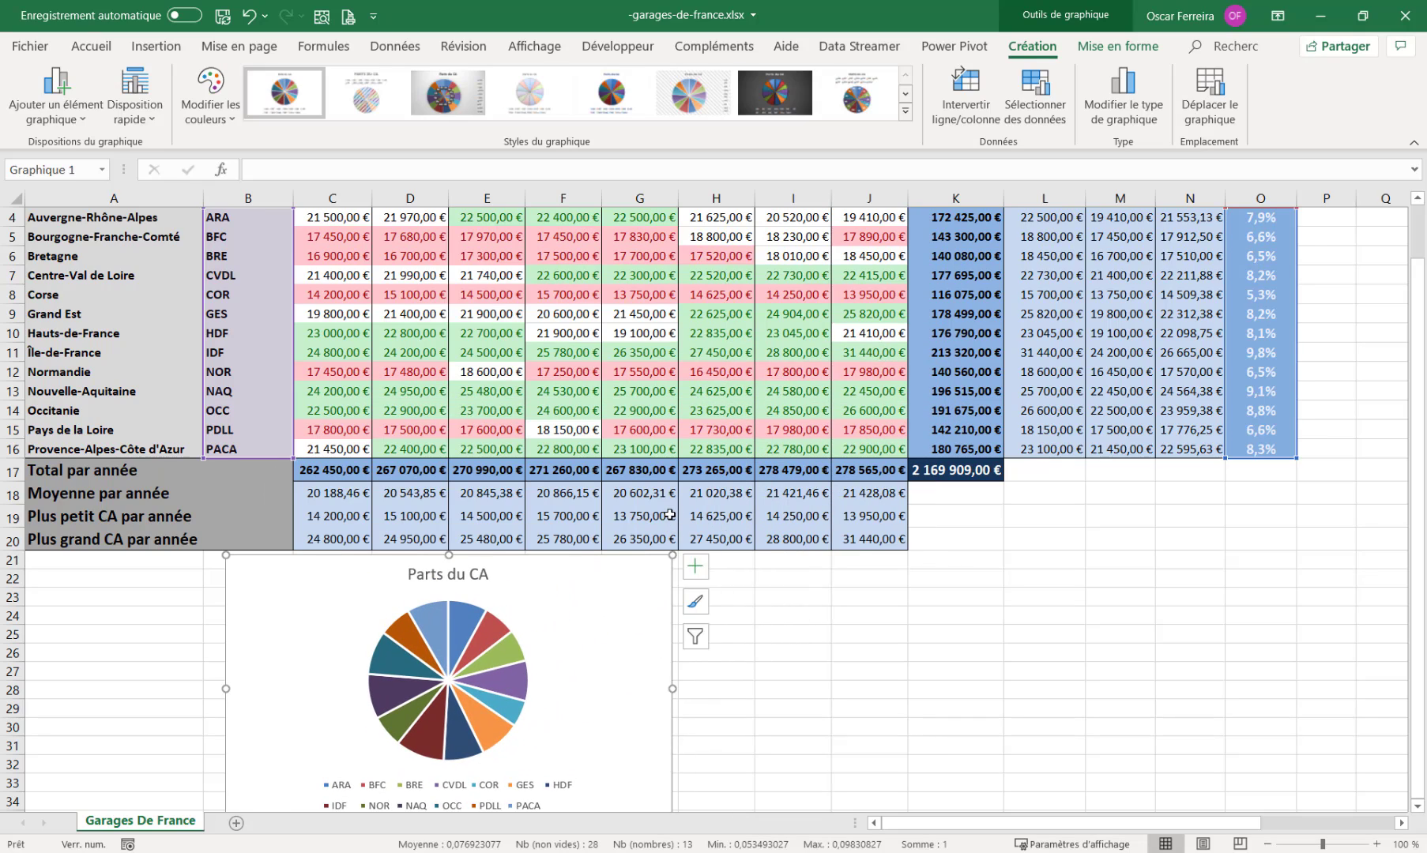
{"action": "scroll", "coordinate": [669, 515], "scroll_direction": "down", "scroll_amount": 2}
{"action": "left_click_drag", "start_coordinate": [604, 481], "coordinate": [420, 480]}
{"action": "scroll", "coordinate": [416, 474], "scroll_direction": "down", "scroll_amount": 2}
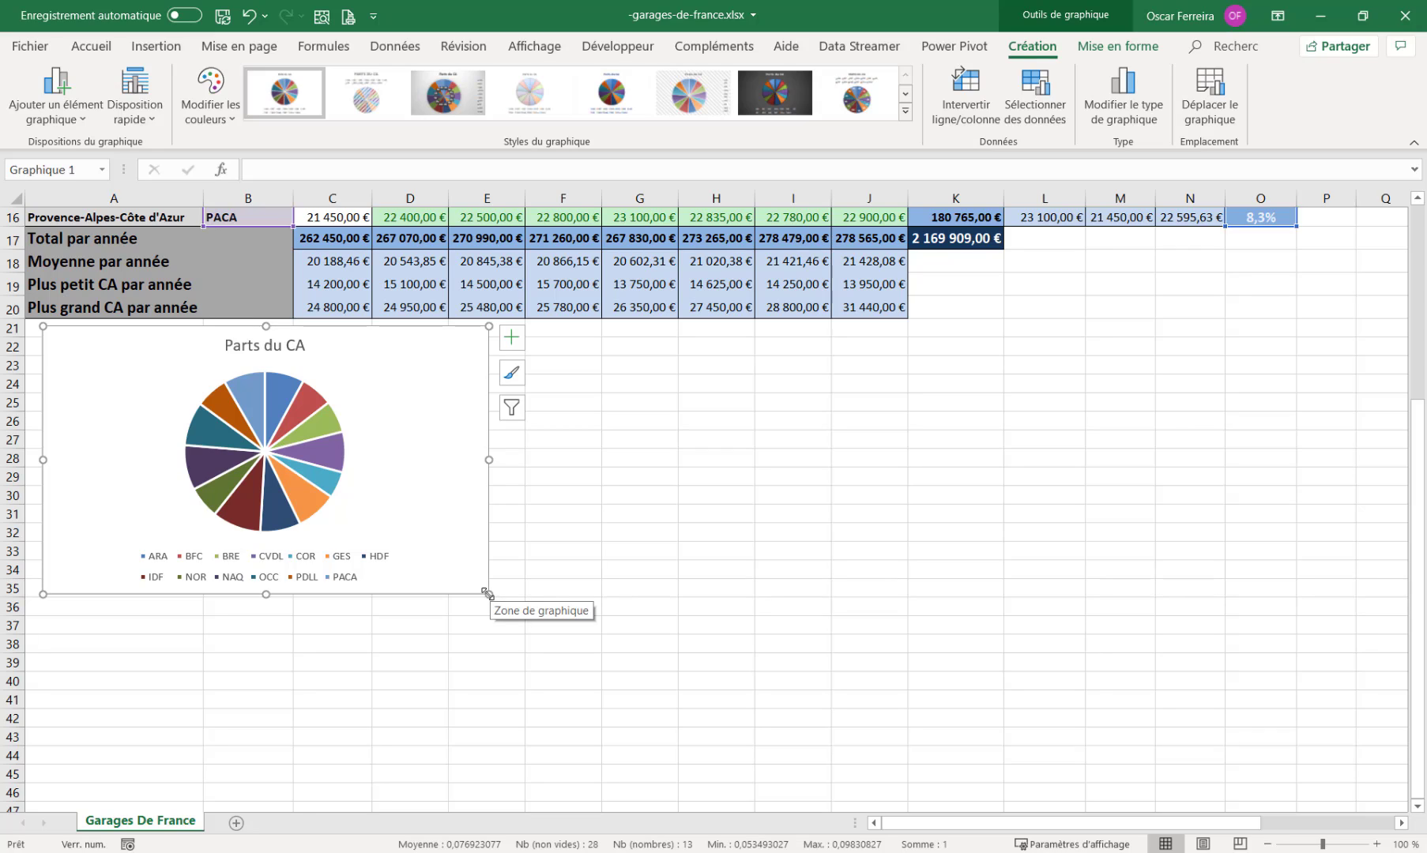
{"action": "left_click_drag", "start_coordinate": [488, 594], "coordinate": [580, 676]}
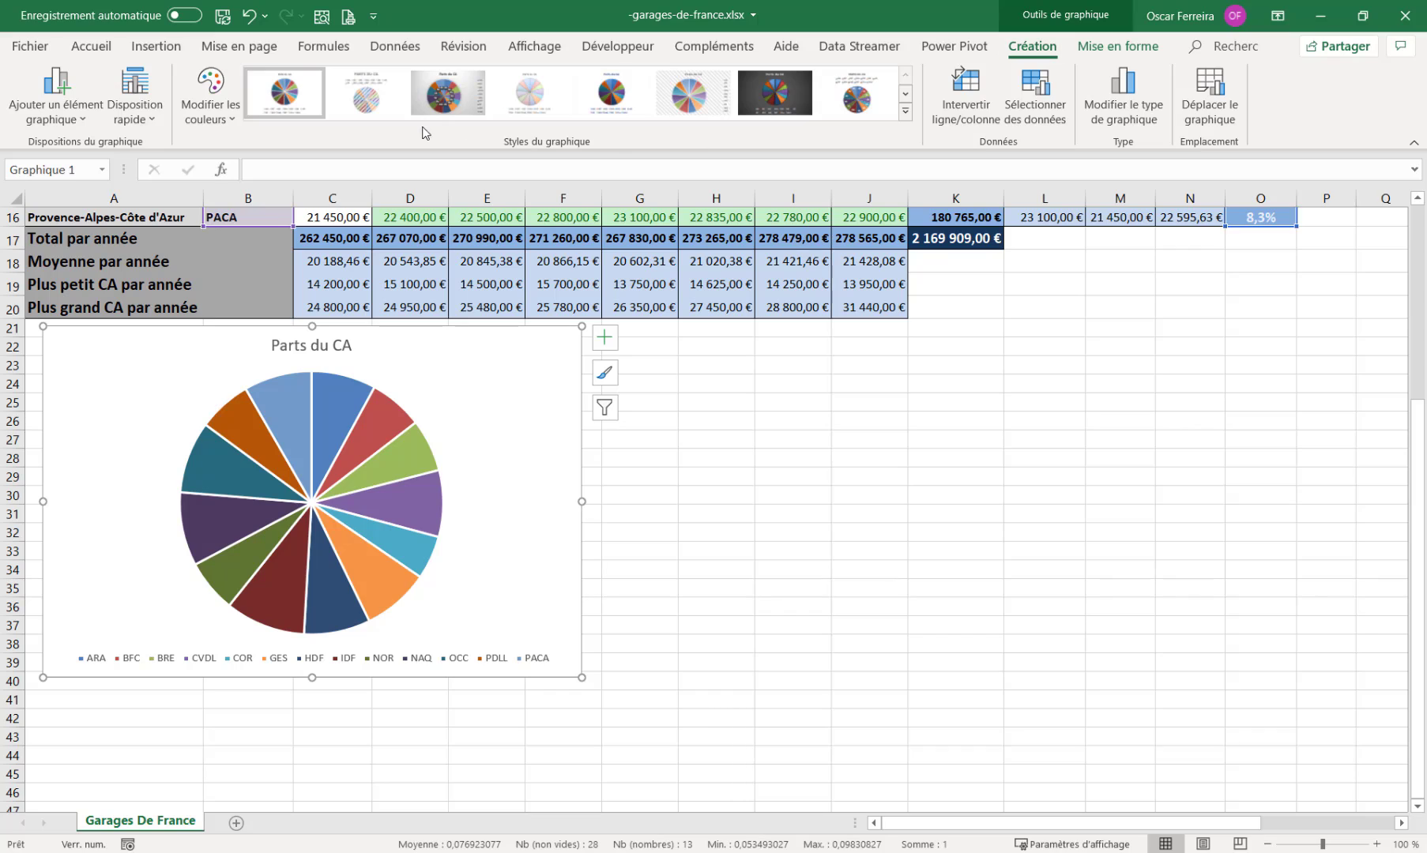
- Keep the first multicolour palette and apply the quick layout that labels each pie slice with its region code and percentage
{"action": "left_click", "coordinate": [906, 114]}
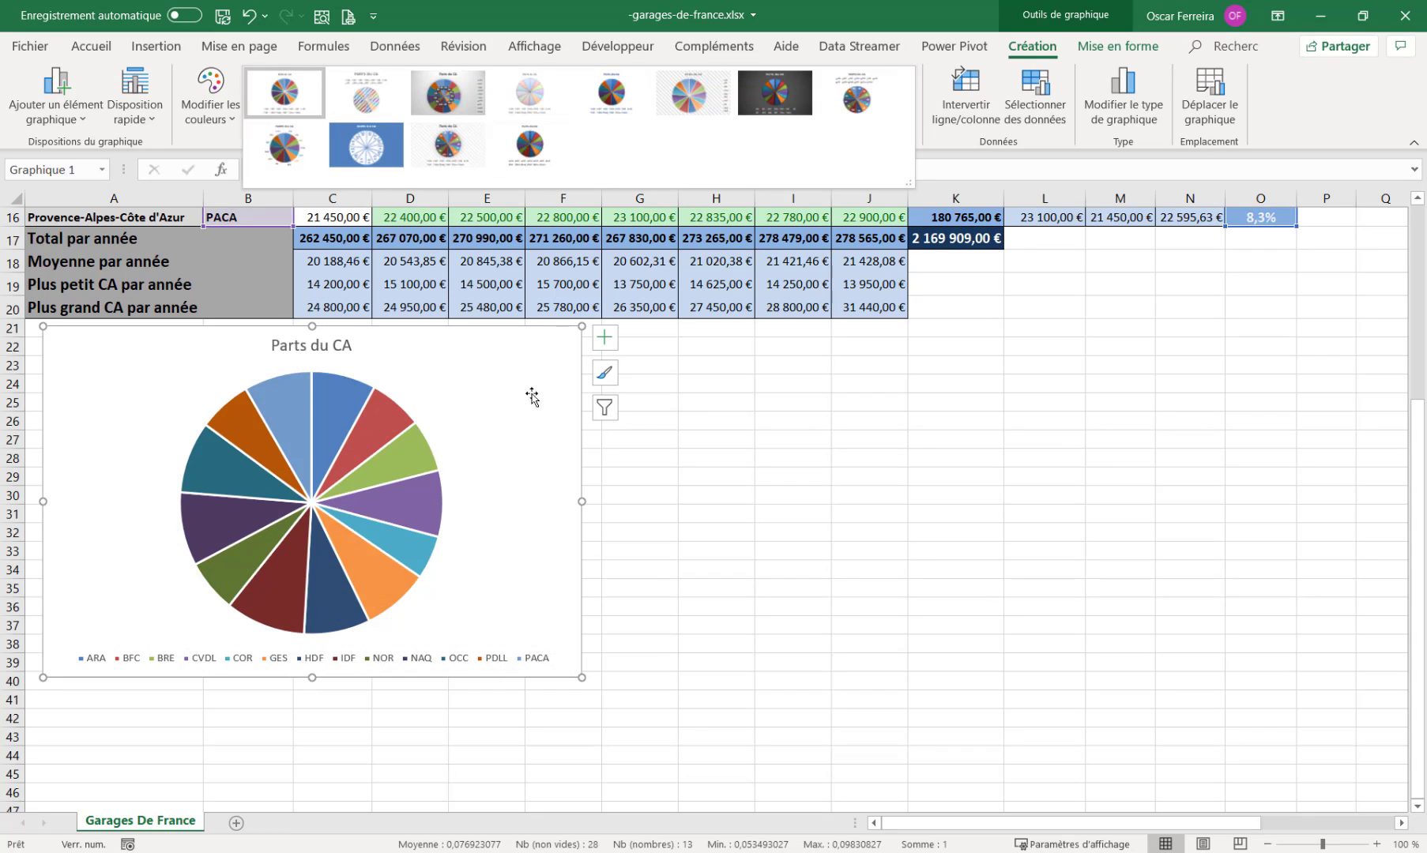
{"action": "left_click", "coordinate": [227, 120]}
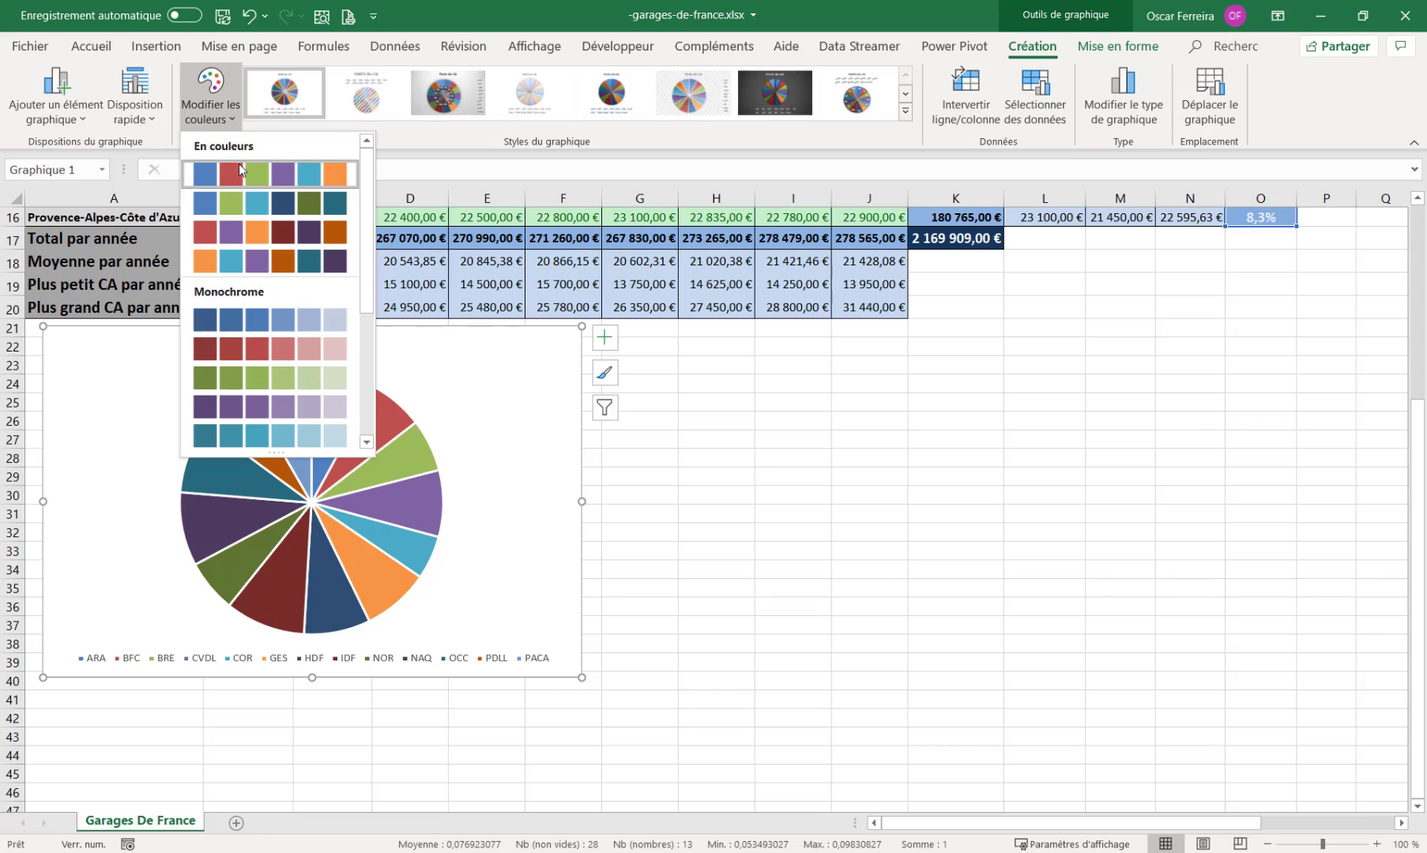
{"action": "left_click", "coordinate": [263, 175]}
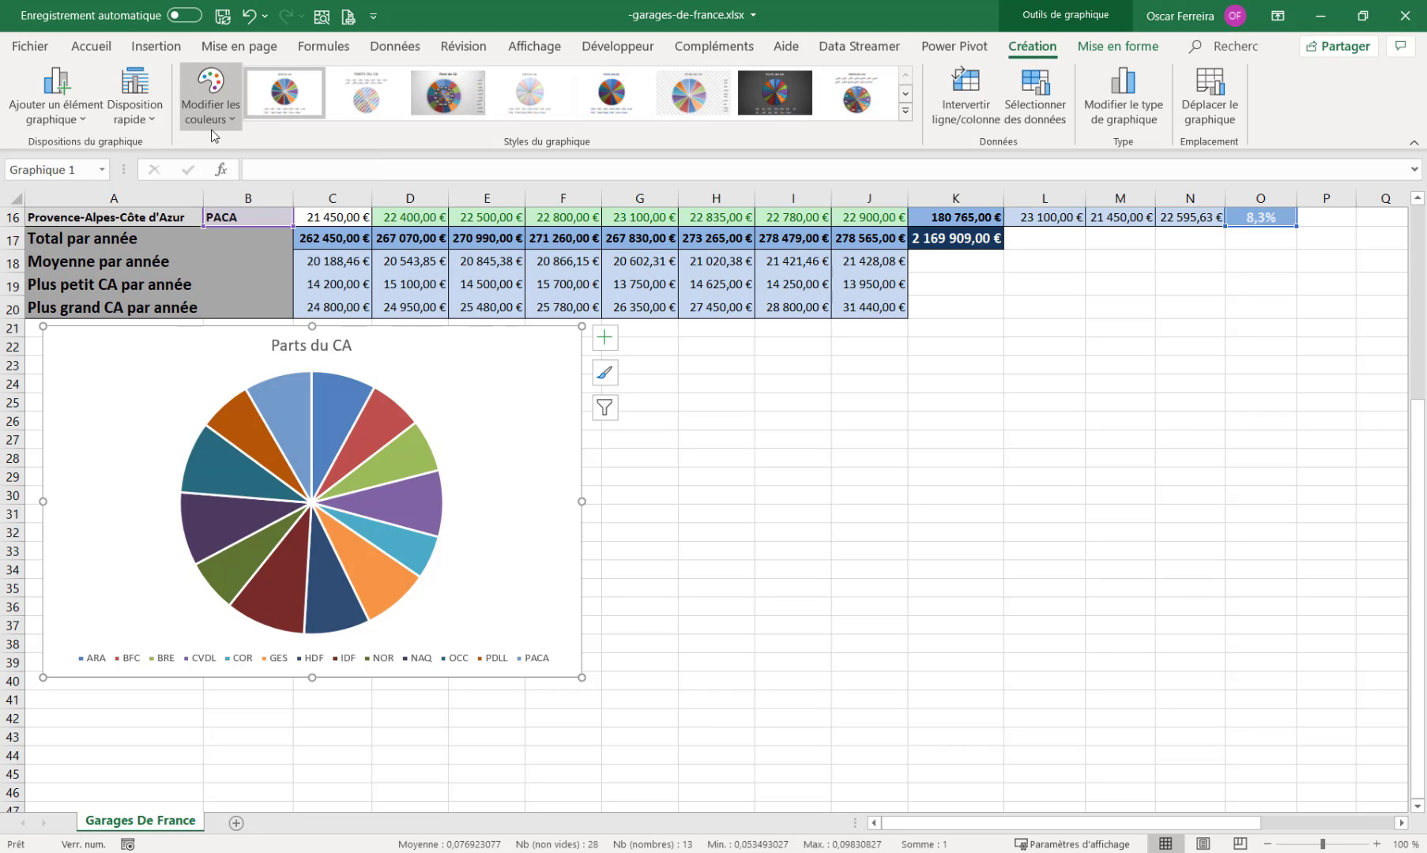
{"action": "left_click", "coordinate": [152, 117]}
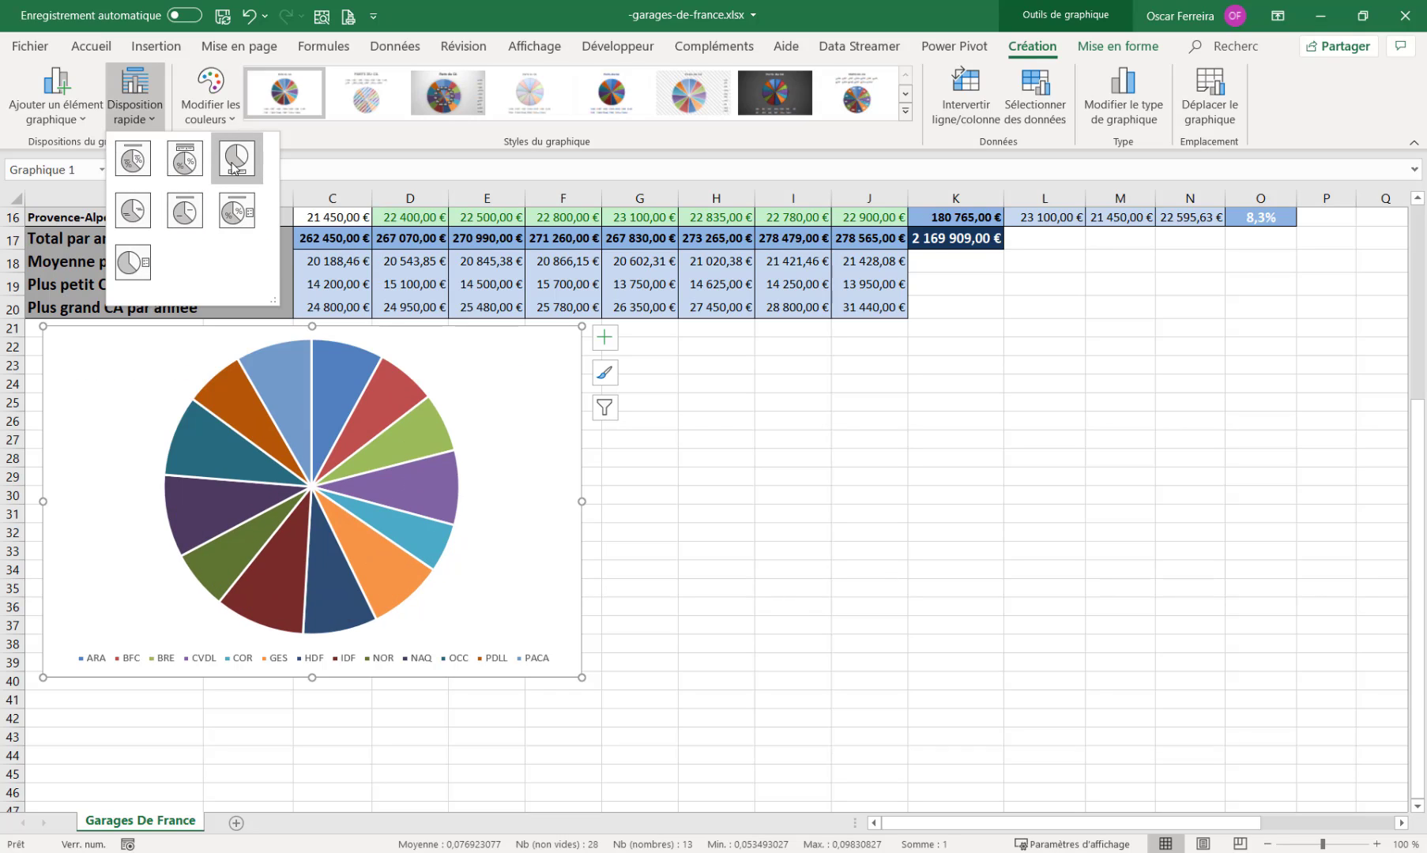
{"action": "left_click", "coordinate": [132, 158]}
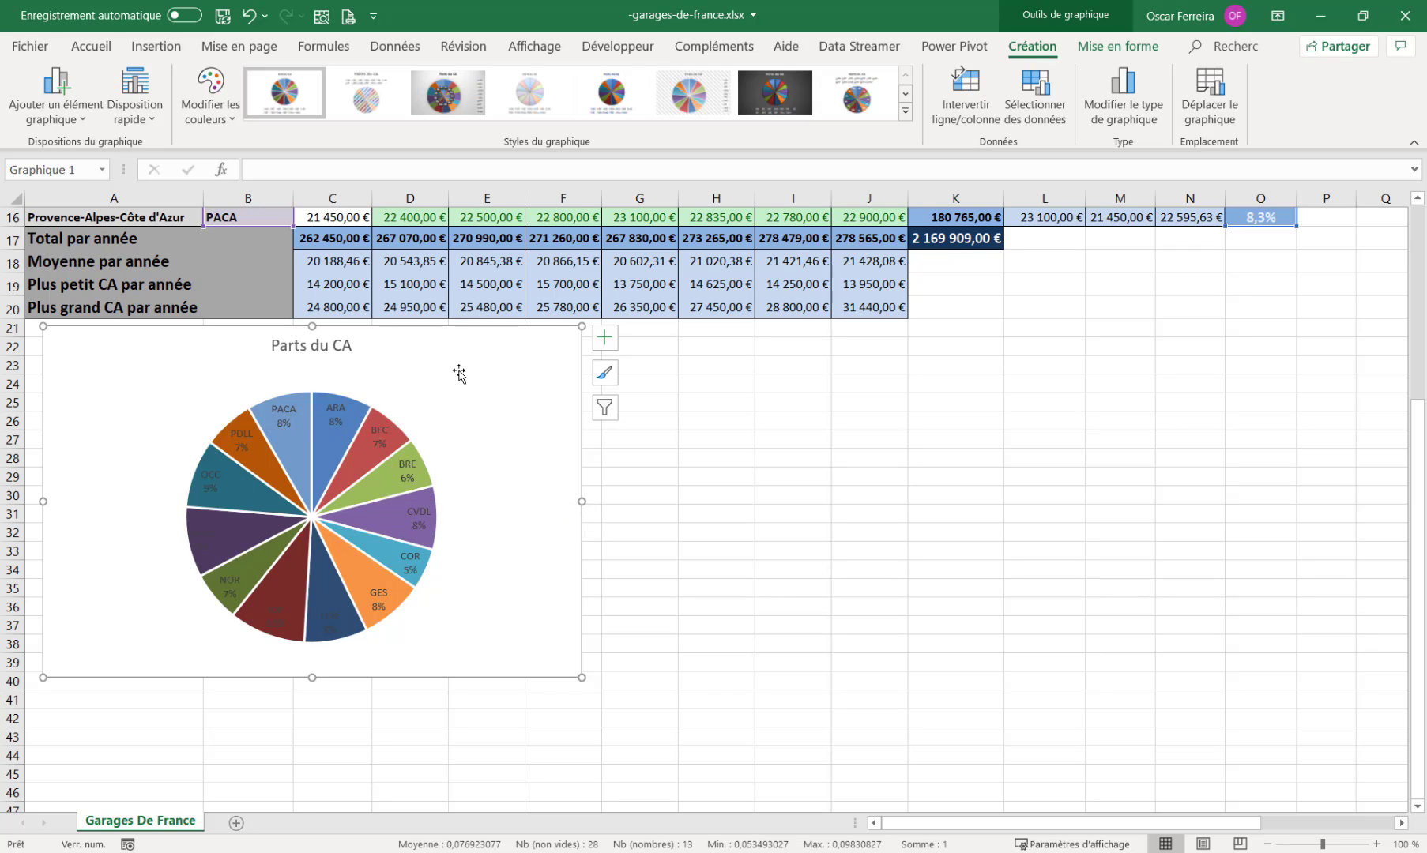
- Enlarge the pie's plot area and move the Parts du CA title to the chart's upper-right corner
{"action": "left_click", "coordinate": [435, 391]}
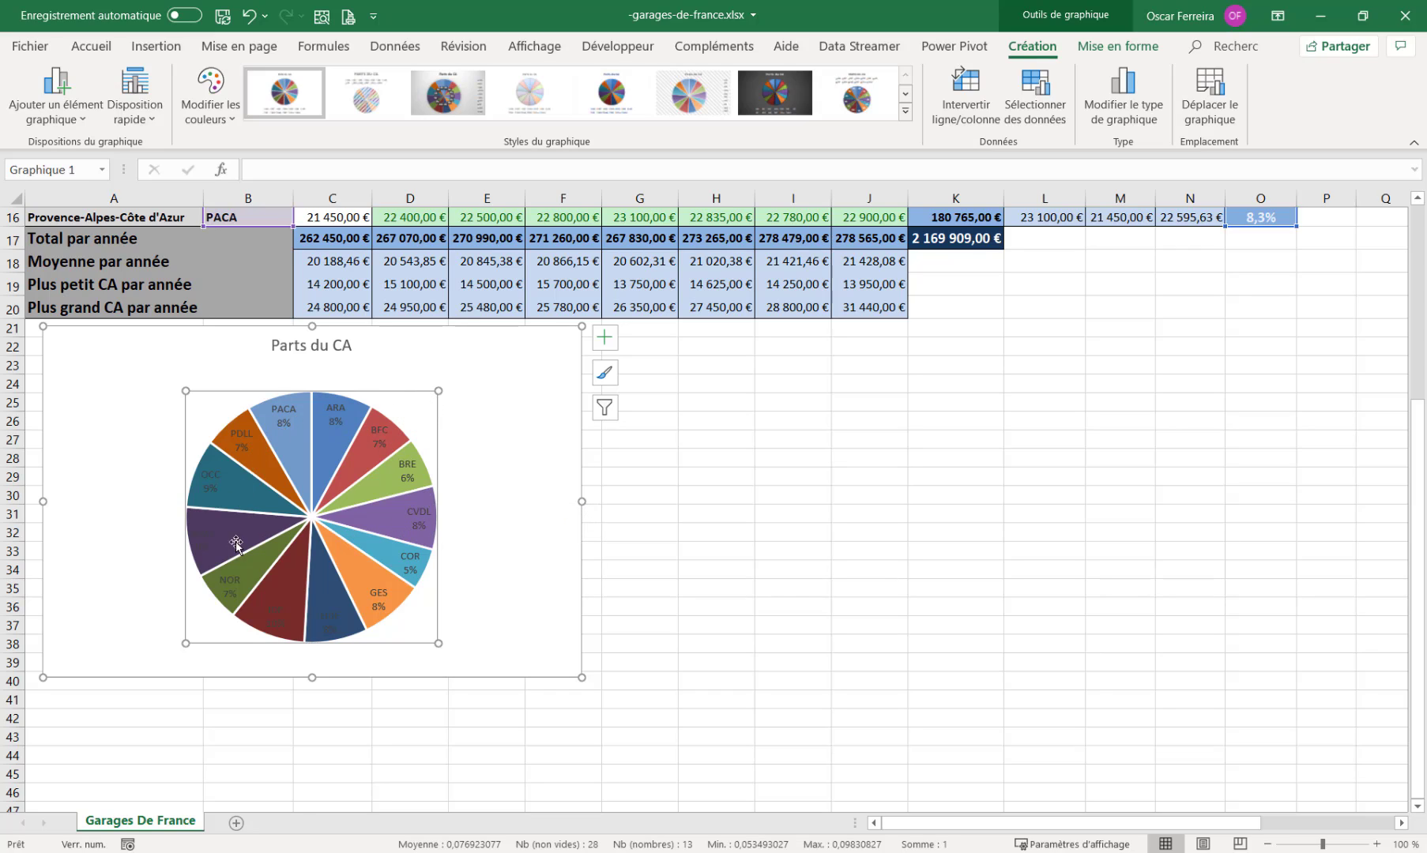
{"action": "left_click_drag", "start_coordinate": [471, 359], "coordinate": [470, 357]}
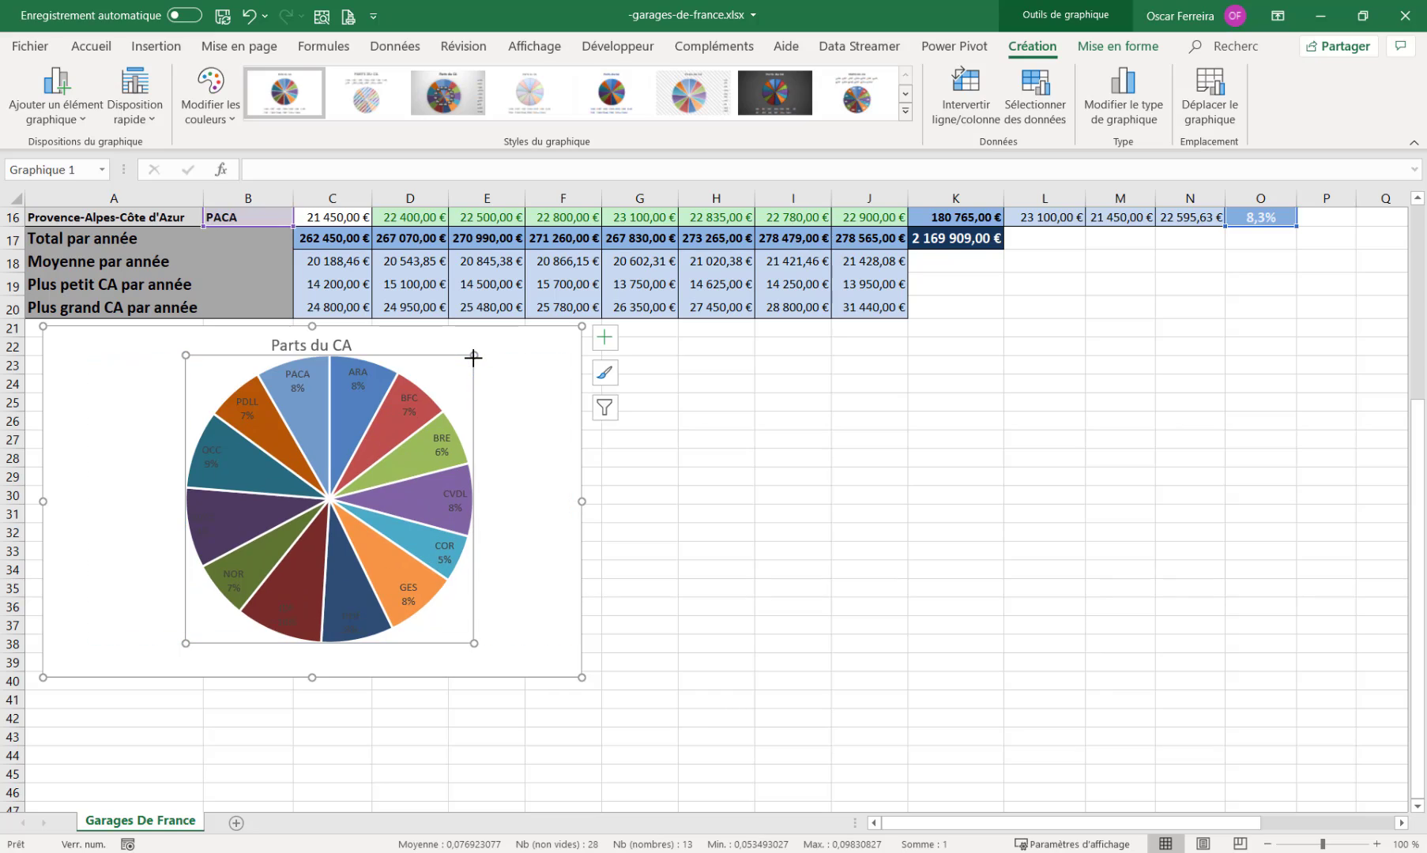
{"action": "left_click", "coordinate": [295, 346]}
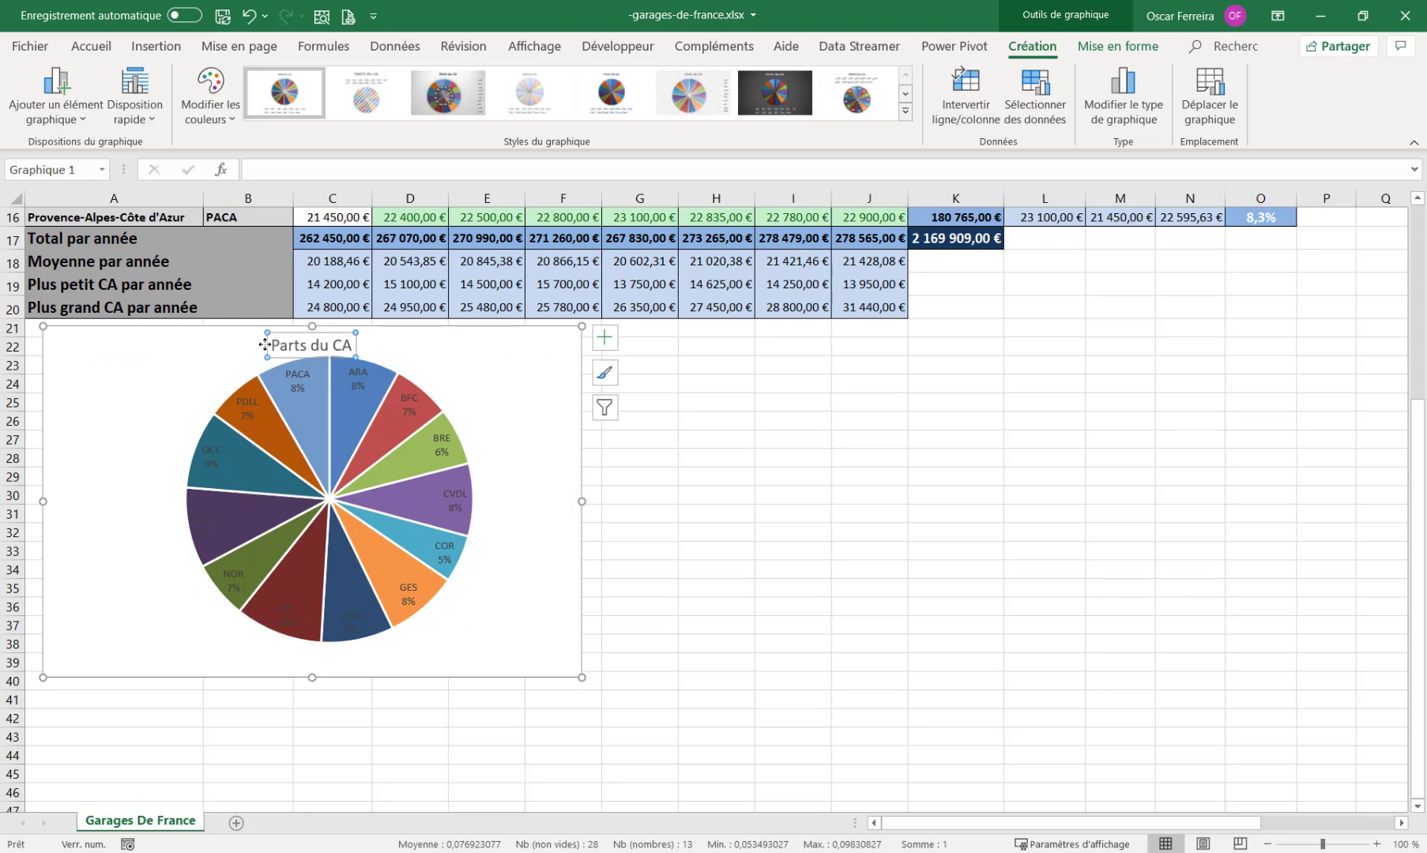
{"action": "left_click_drag", "start_coordinate": [265, 345], "coordinate": [453, 350]}
{"action": "left_click", "coordinate": [194, 381]}
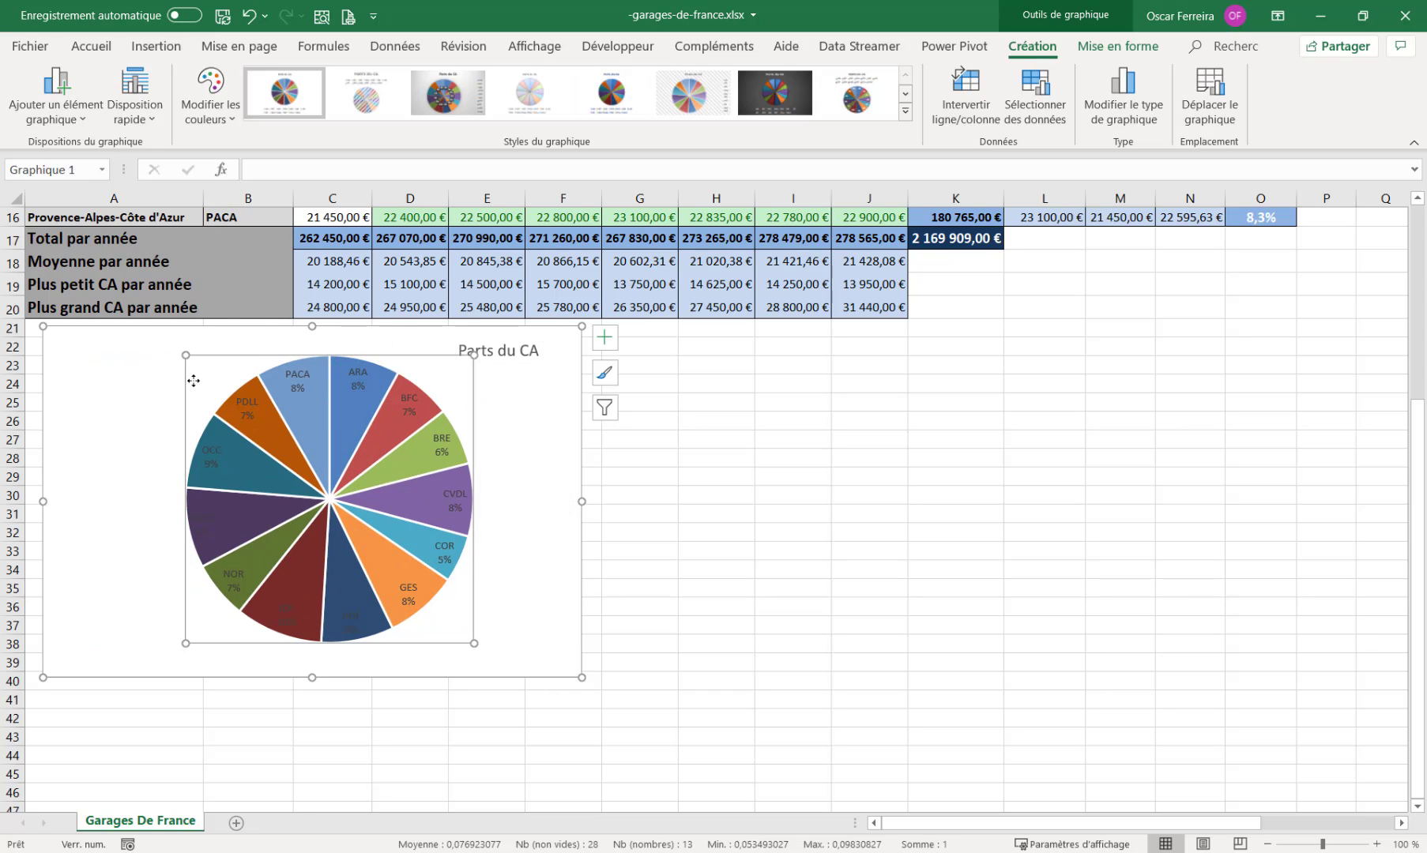
{"action": "left_click_drag", "start_coordinate": [185, 355], "coordinate": [165, 335]}
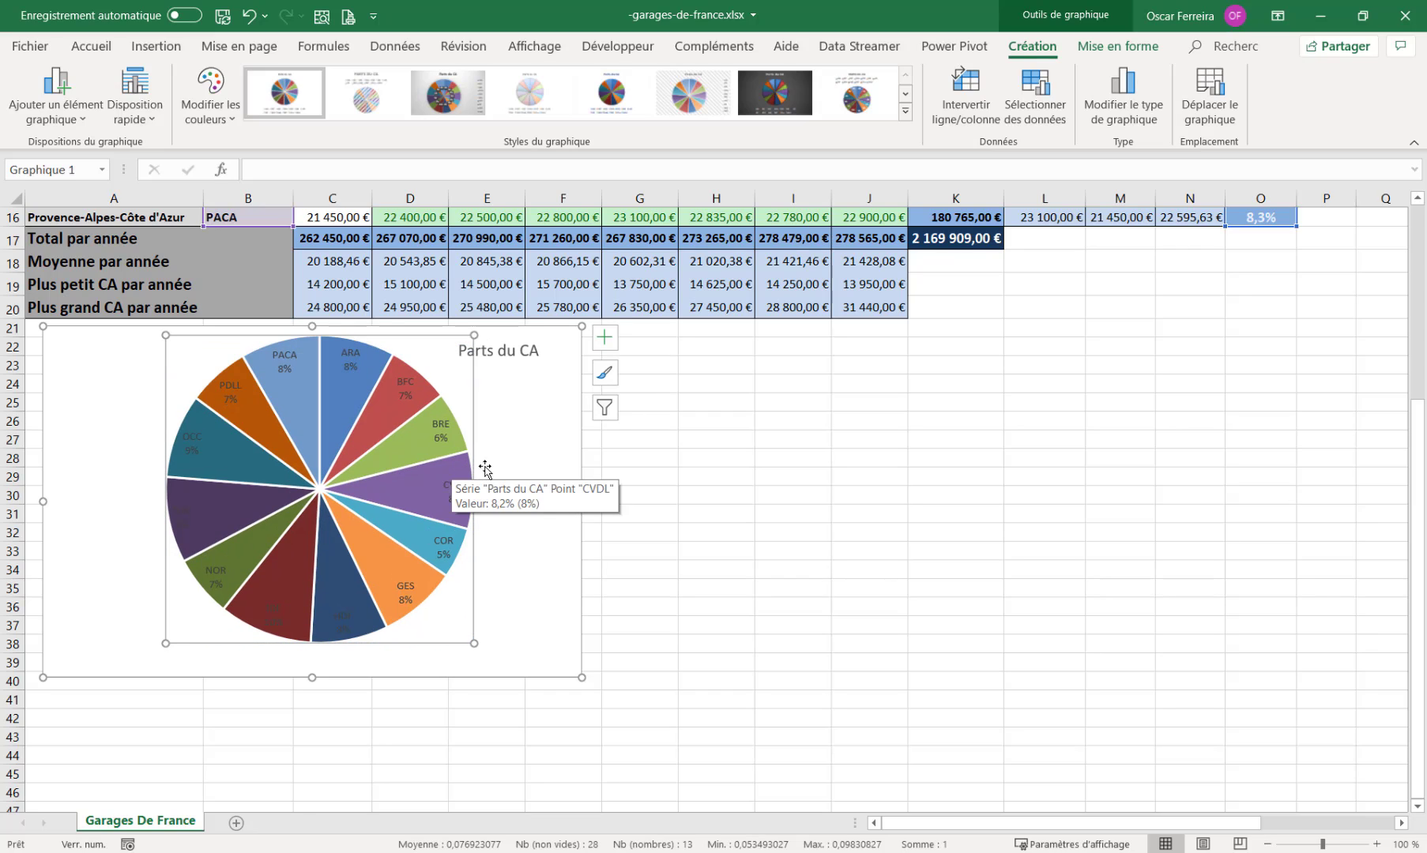
- Format all the pie's data labels as bold white text at font size 12
{"action": "left_click", "coordinate": [351, 370]}
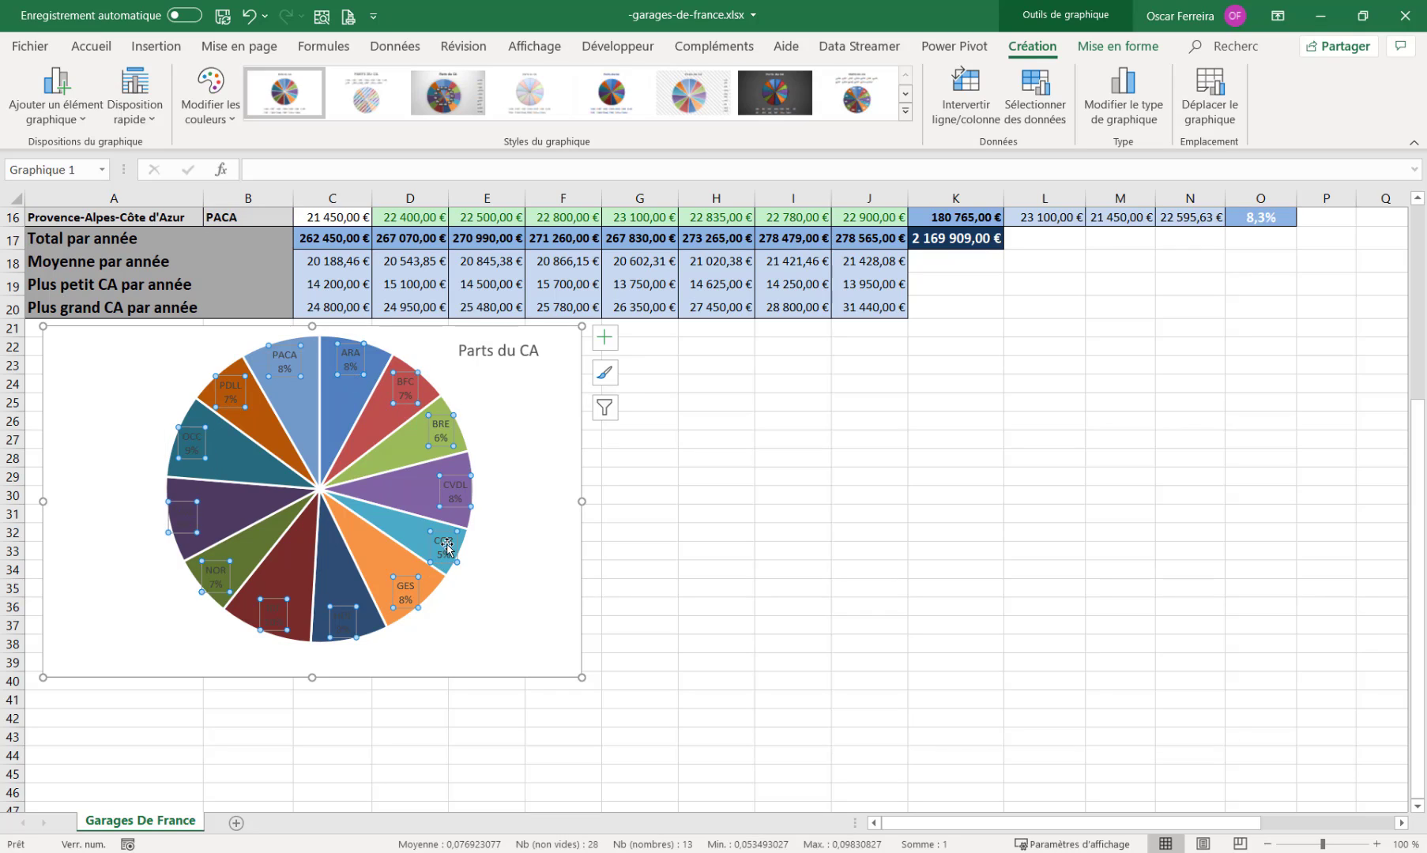
{"action": "left_click", "coordinate": [89, 49]}
{"action": "left_click", "coordinate": [107, 111]}
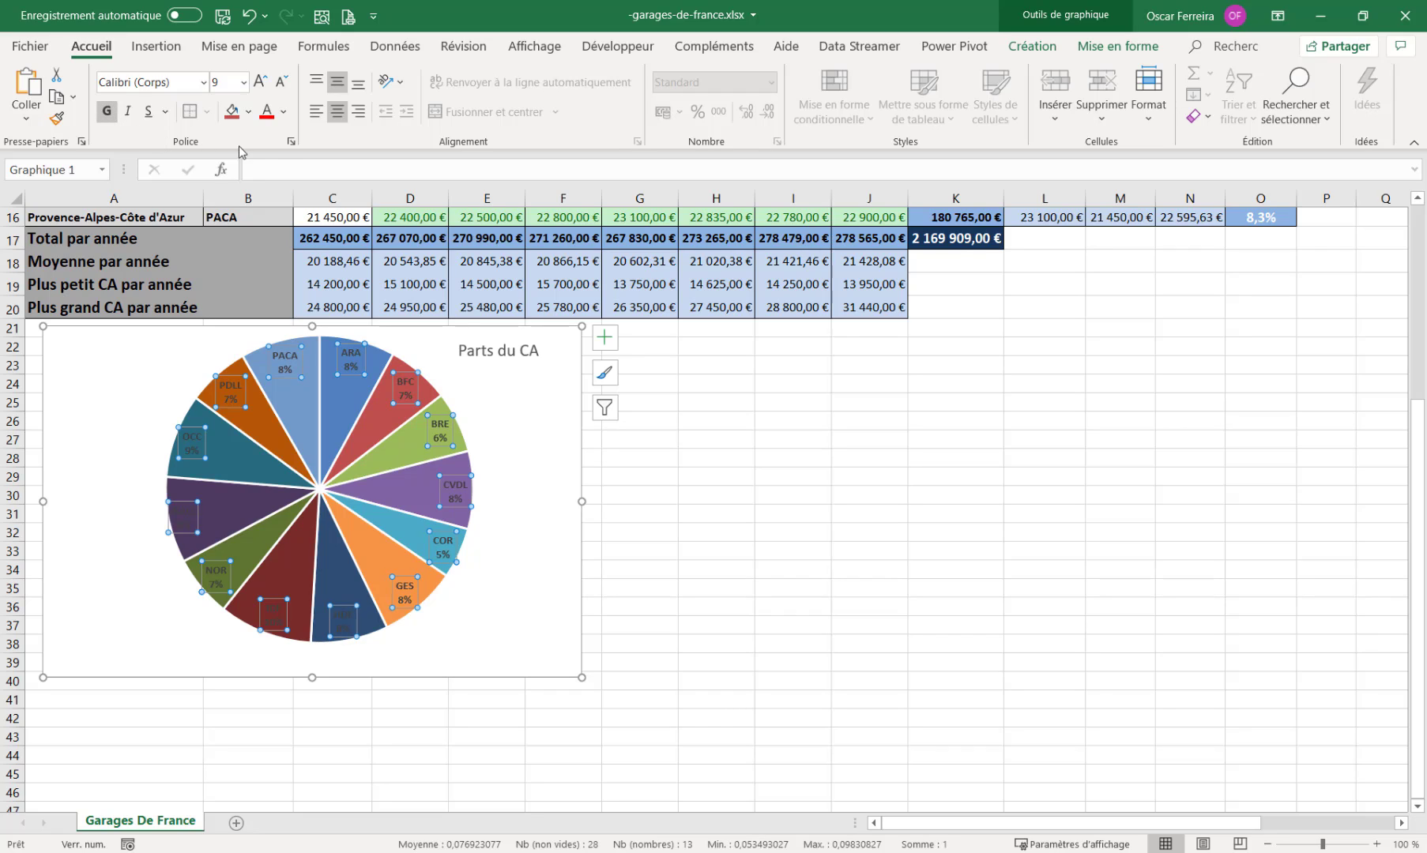
{"action": "left_click", "coordinate": [283, 111]}
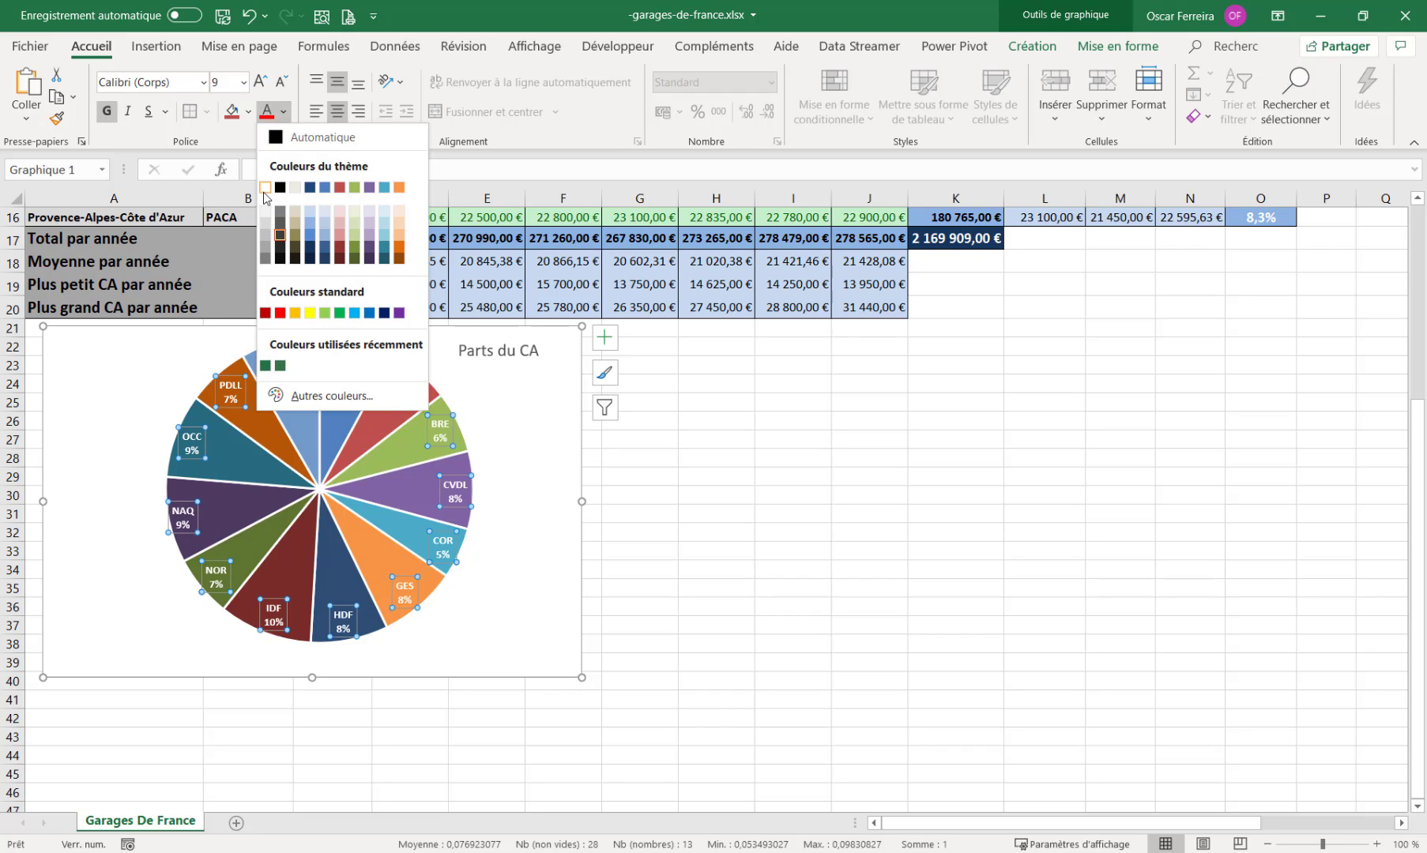
{"action": "left_click", "coordinate": [265, 188]}
{"action": "left_click", "coordinate": [260, 82]}
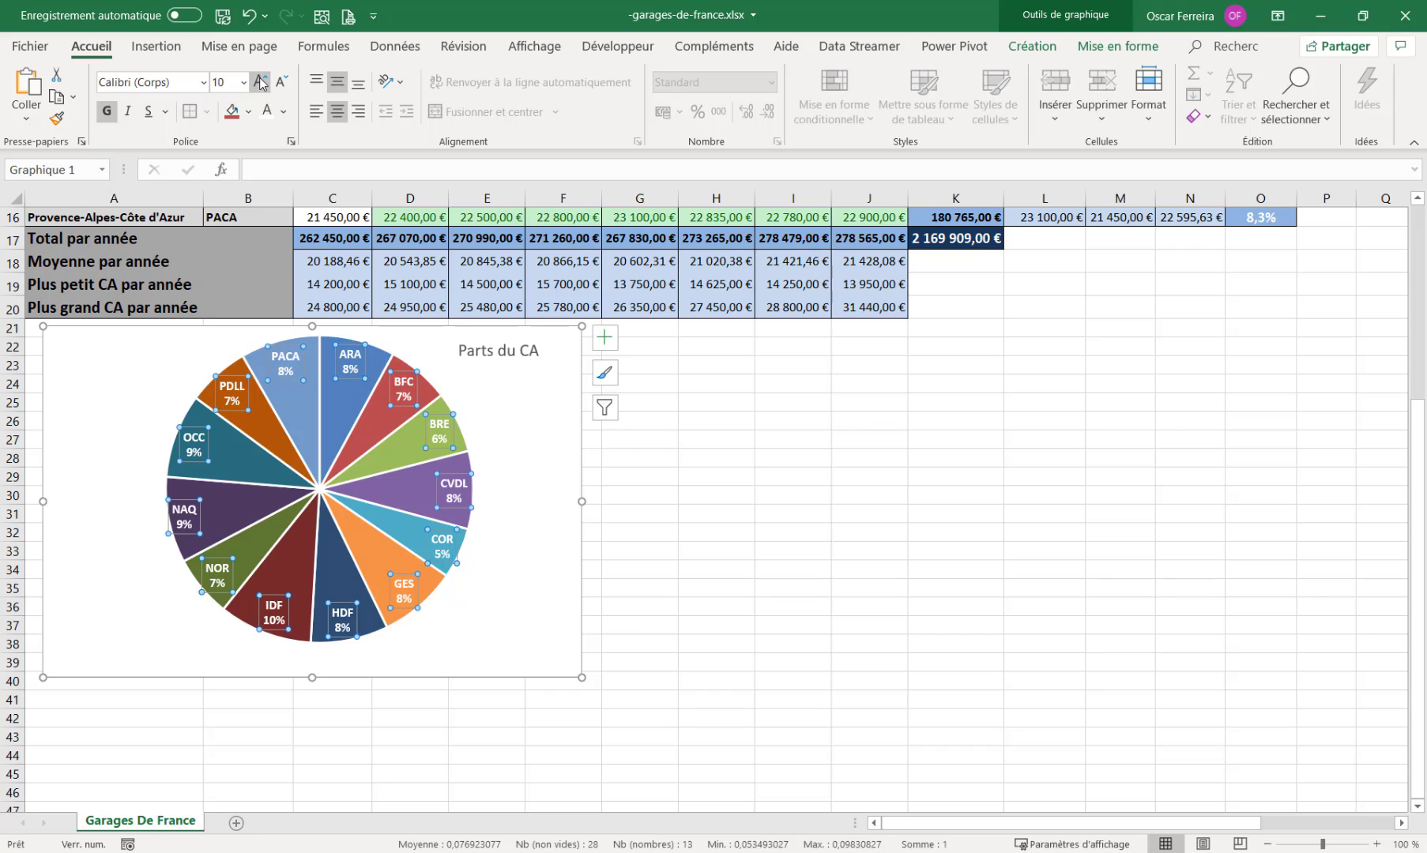
{"action": "left_click", "coordinate": [261, 82]}
{"action": "left_click", "coordinate": [261, 83]}
{"action": "left_click", "coordinate": [261, 82]}
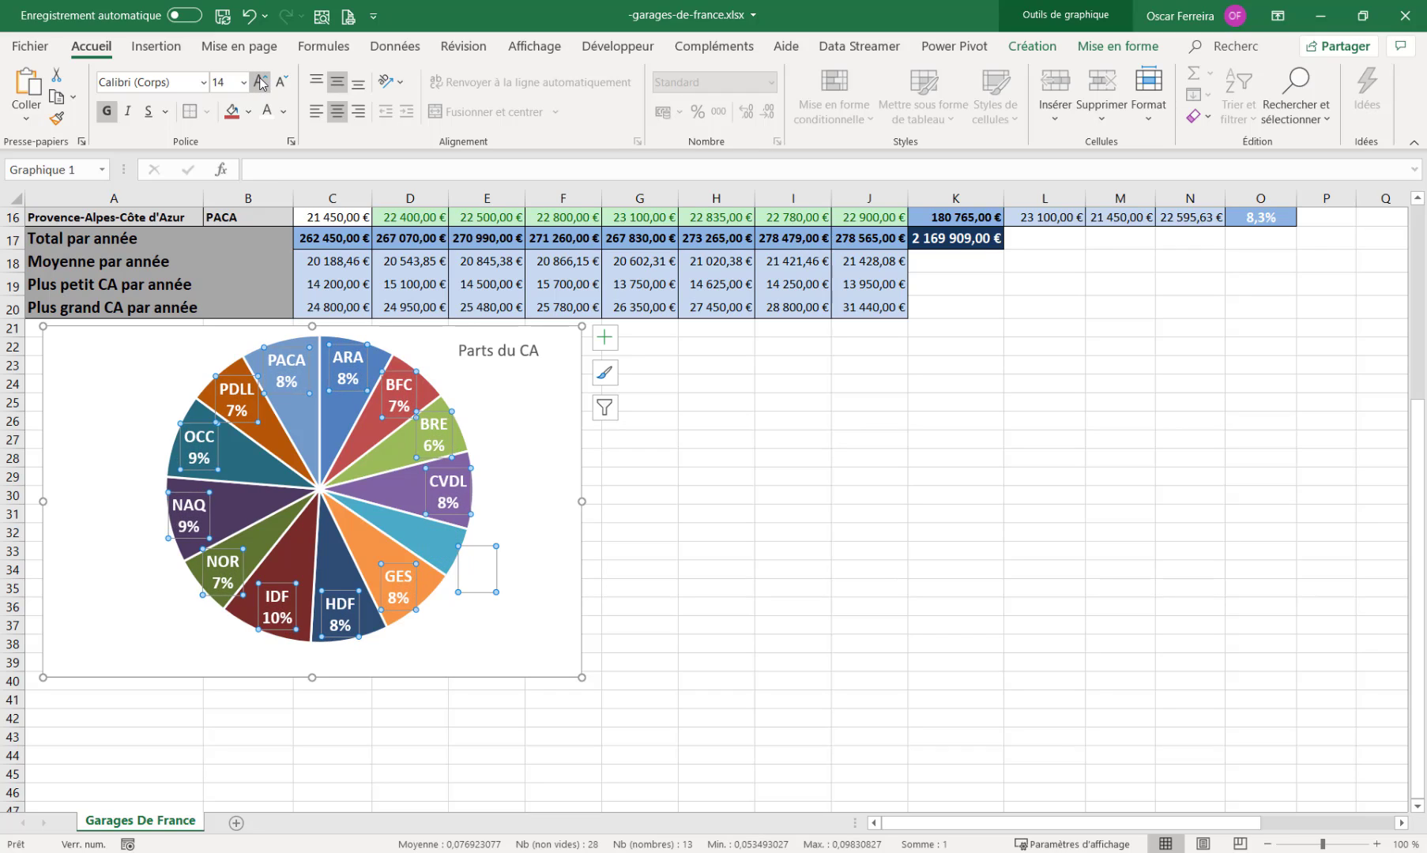
{"action": "left_click", "coordinate": [281, 82]}
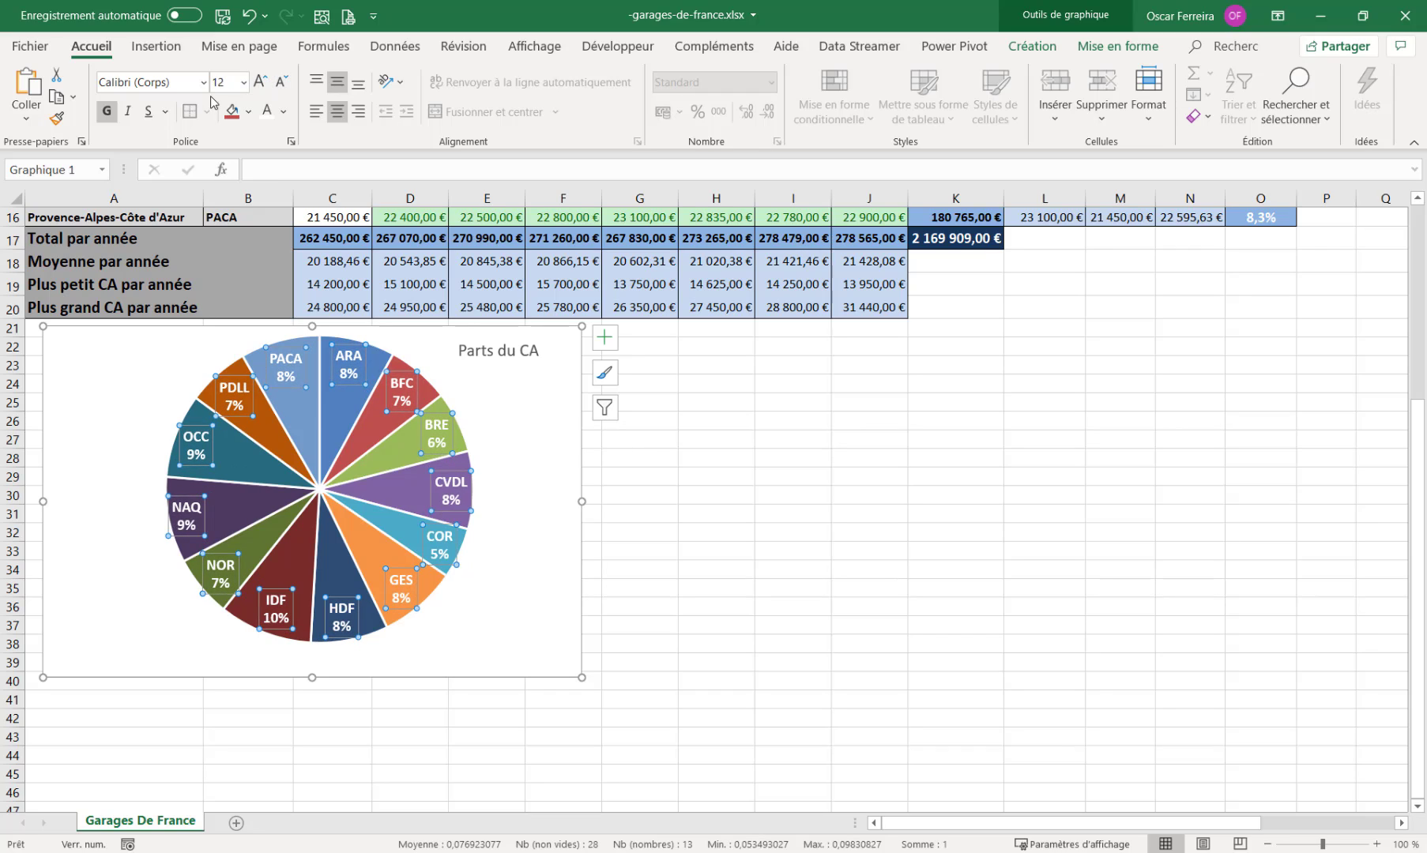
- Pull only the IDF slice slightly out of the pie to set it apart
{"action": "left_click", "coordinate": [468, 387]}
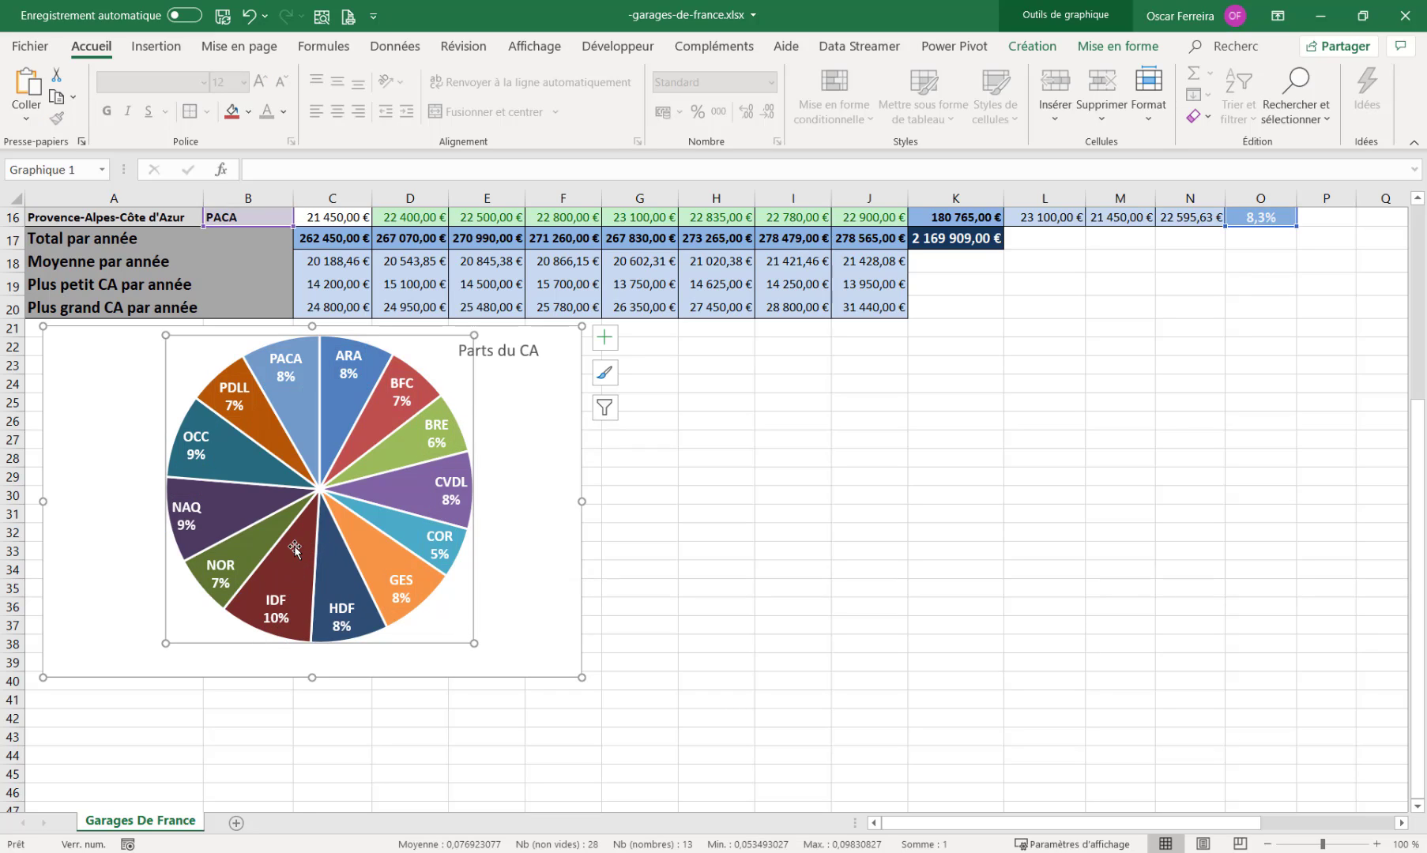
{"action": "mouse_move", "coordinate": [294, 555]}
{"action": "left_click", "coordinate": [243, 624]}
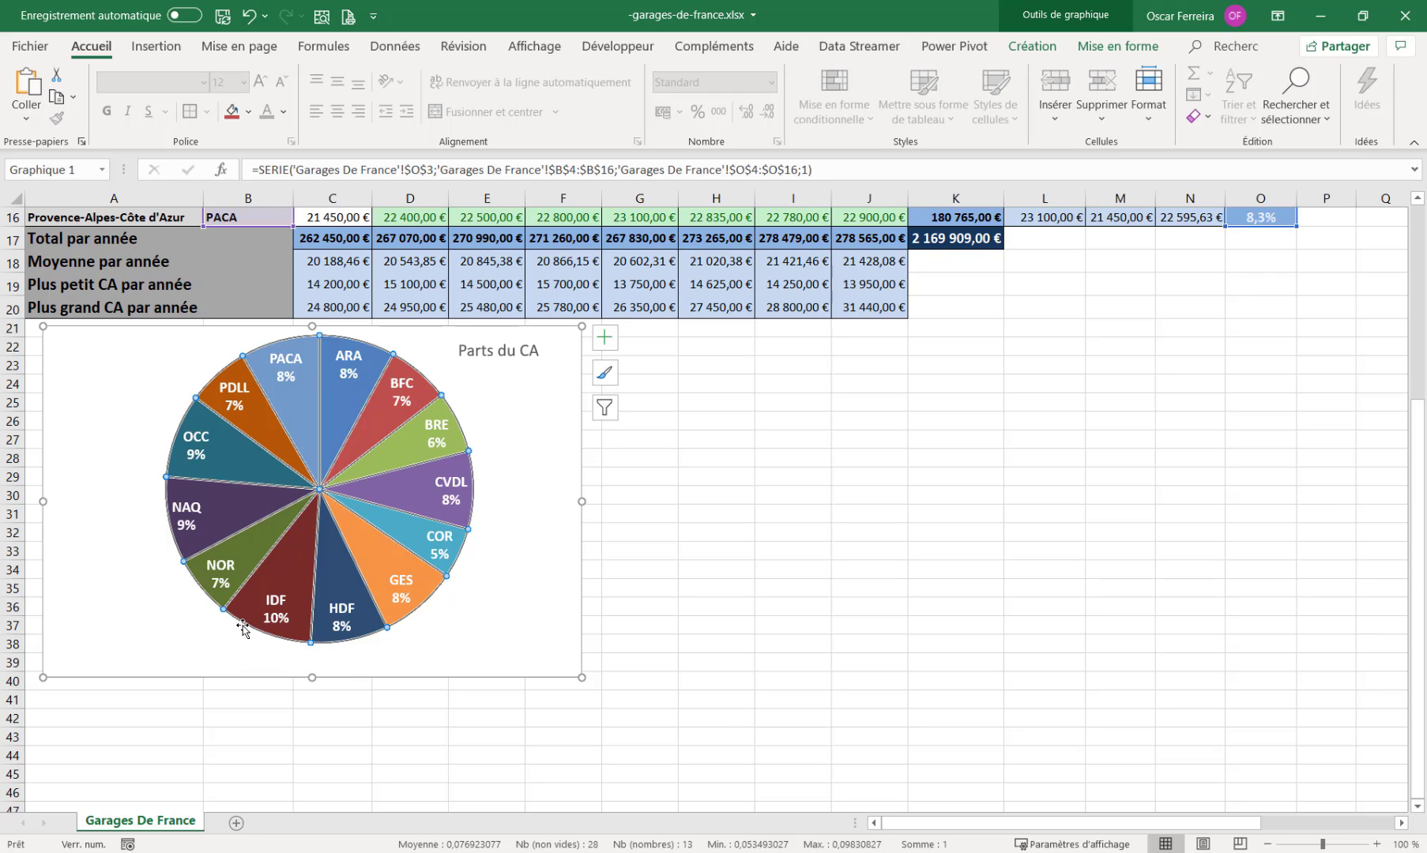
{"action": "left_click", "coordinate": [237, 610]}
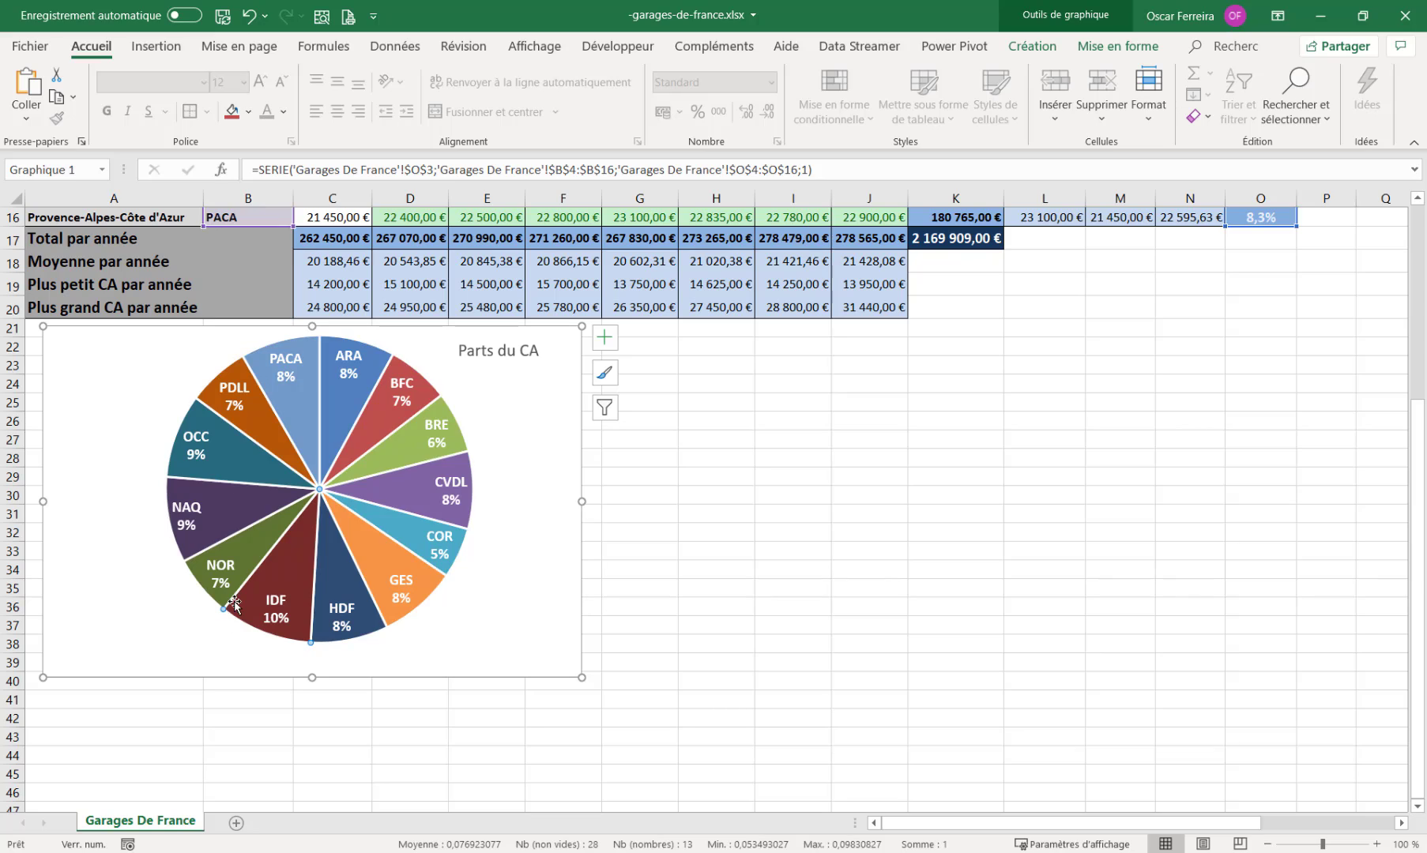
{"action": "mouse_move", "coordinate": [243, 627]}
{"action": "left_click_drag", "start_coordinate": [243, 623], "coordinate": [239, 660]}
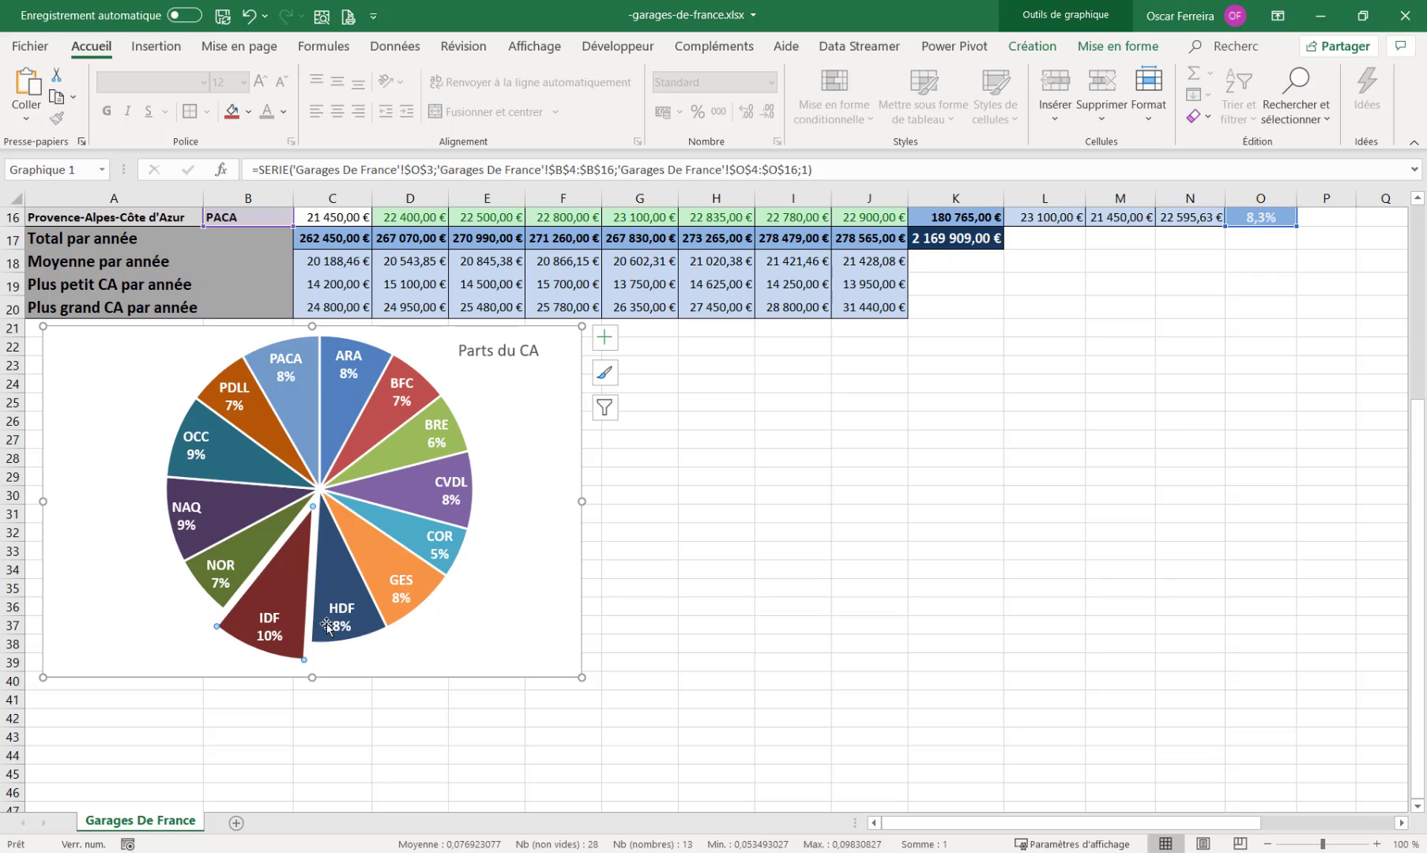
- Colour only the IDF data label orange, and shift the whole chart slightly to start at about row 22 by column A's edge
{"action": "left_click", "coordinate": [270, 621]}
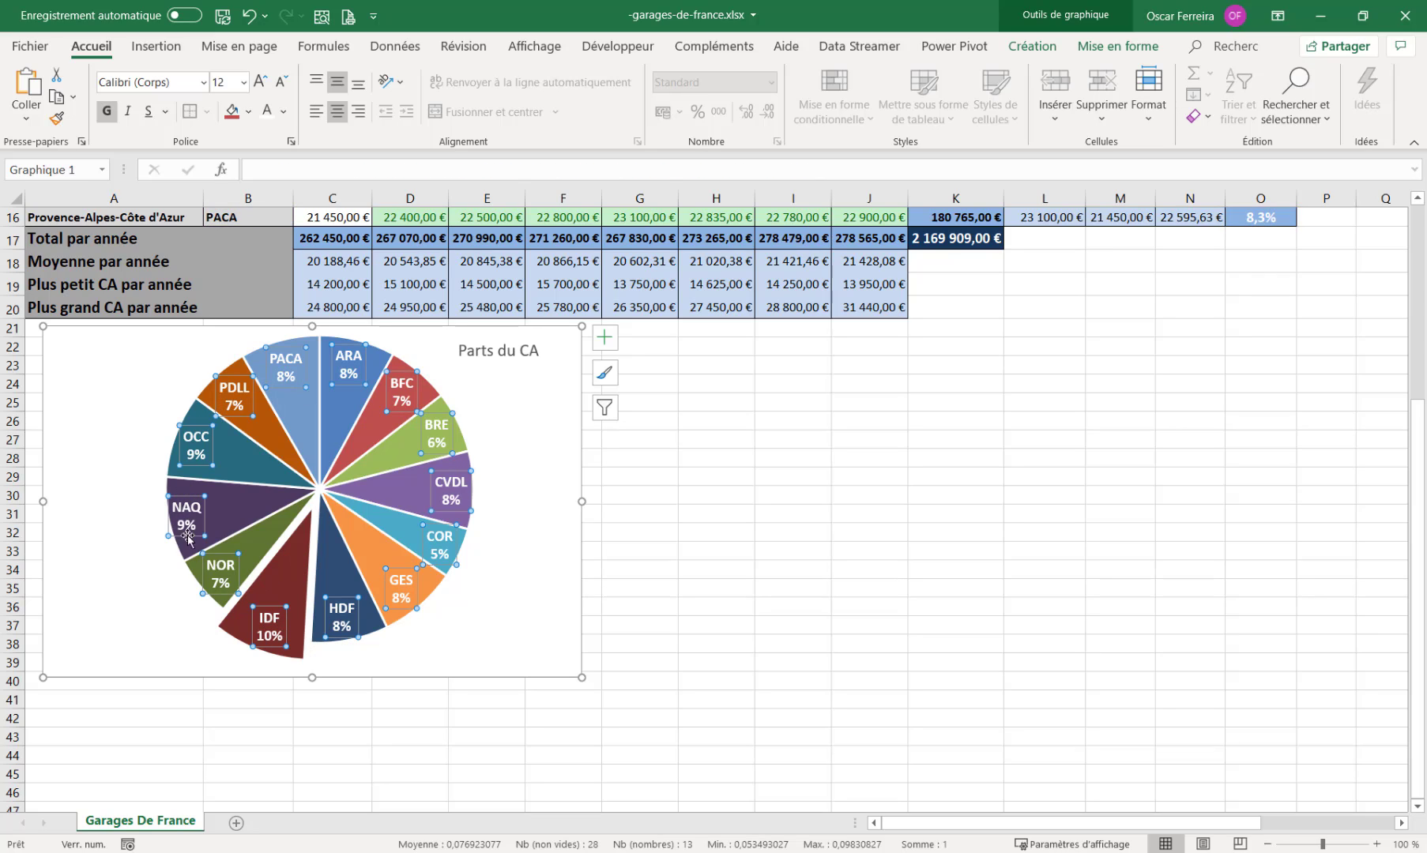
{"action": "left_click", "coordinate": [271, 608]}
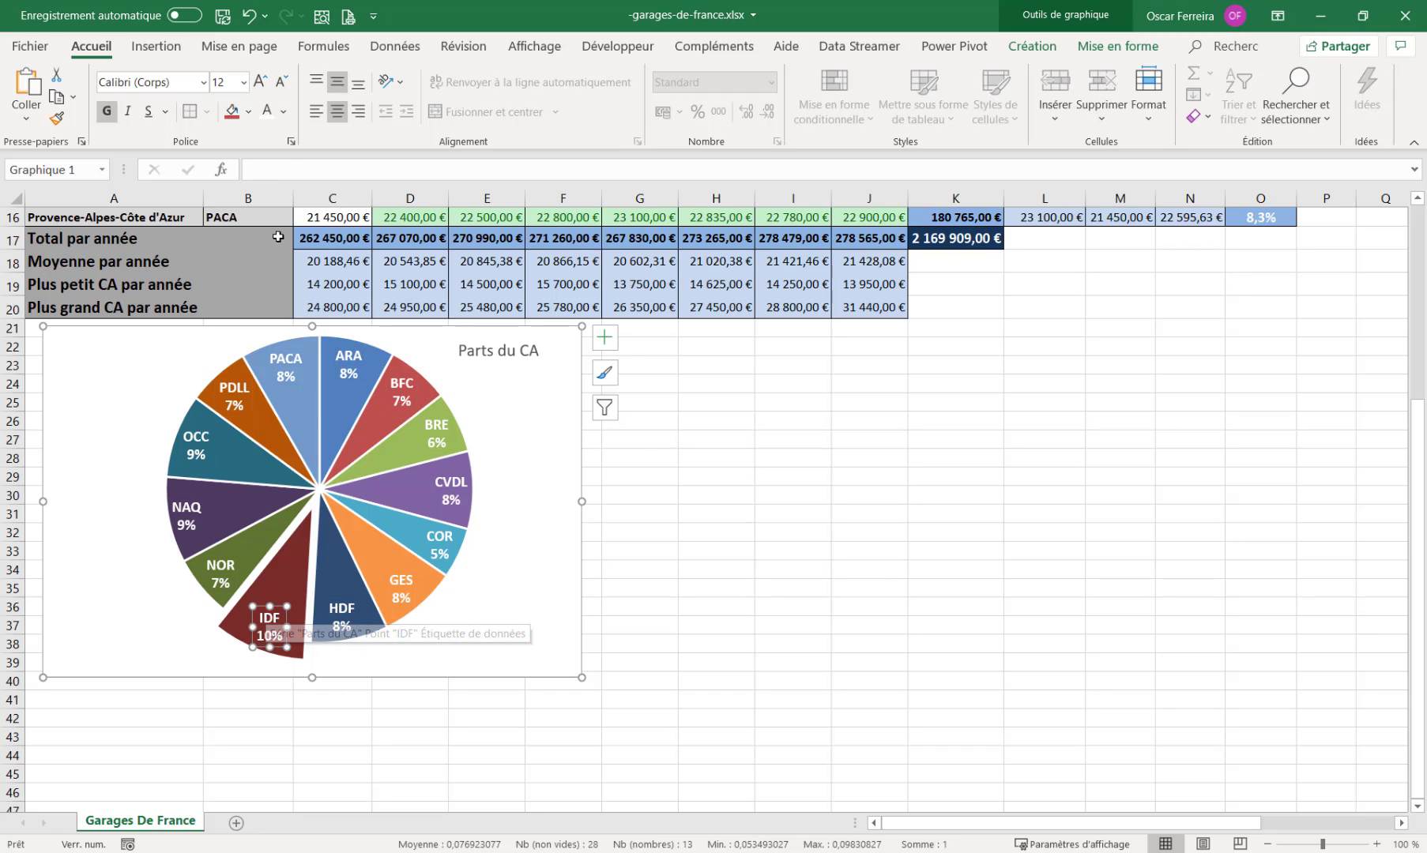
{"action": "left_click", "coordinate": [286, 111]}
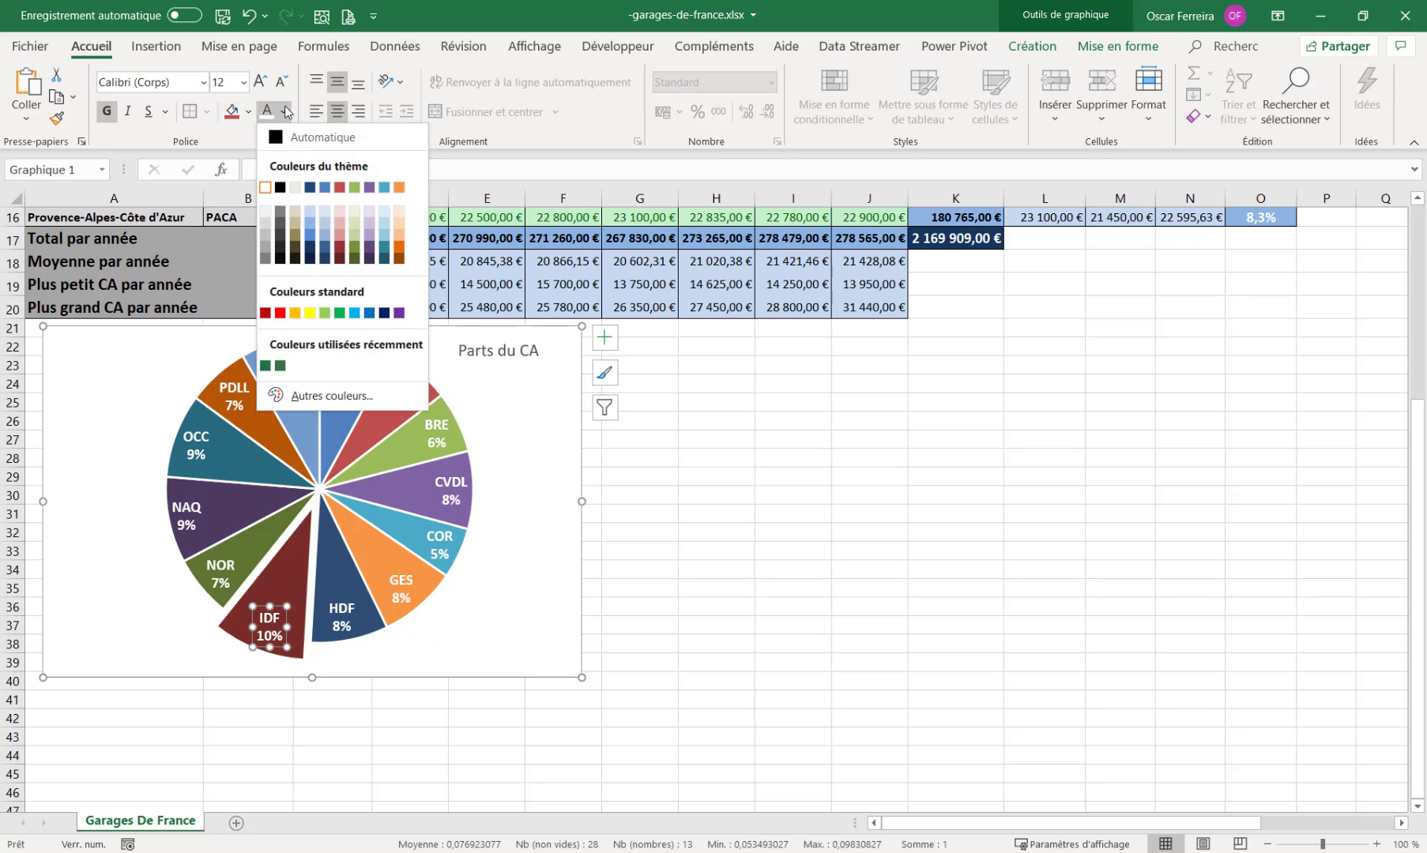
{"action": "left_click", "coordinate": [295, 313]}
{"action": "left_click", "coordinate": [547, 456]}
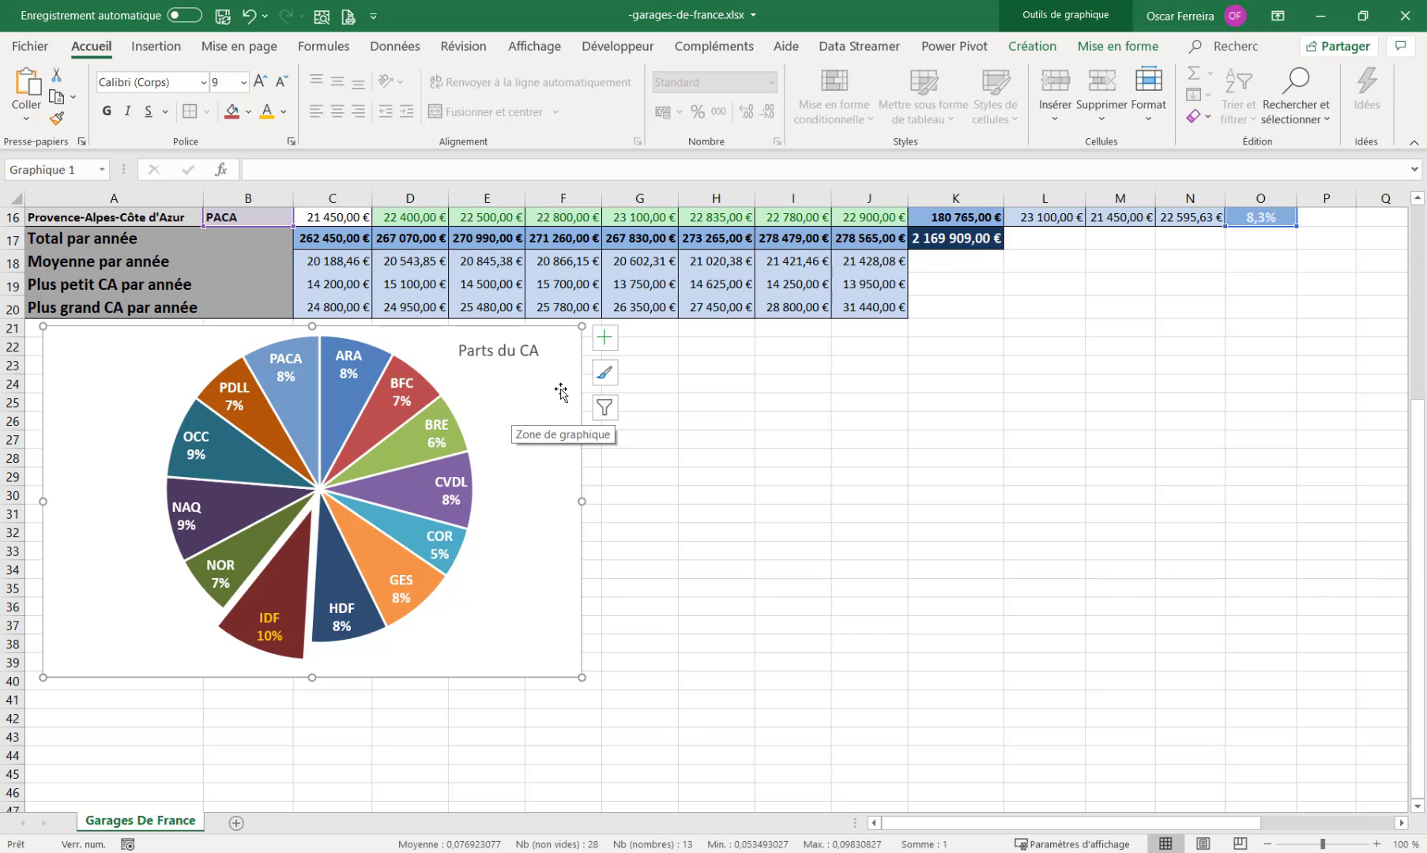
{"action": "mouse_move", "coordinate": [560, 397]}
{"action": "left_mouse_down"}
{"action": "mouse_move", "coordinate": [562, 431]}
{"action": "mouse_move", "coordinate": [646, 404]}
{"action": "mouse_move", "coordinate": [552, 404]}
{"action": "mouse_move", "coordinate": [580, 407]}
{"action": "mouse_move", "coordinate": [553, 417]}
{"action": "mouse_move", "coordinate": [605, 395]}
{"action": "mouse_move", "coordinate": [542, 400]}
{"action": "left_mouse_up"}
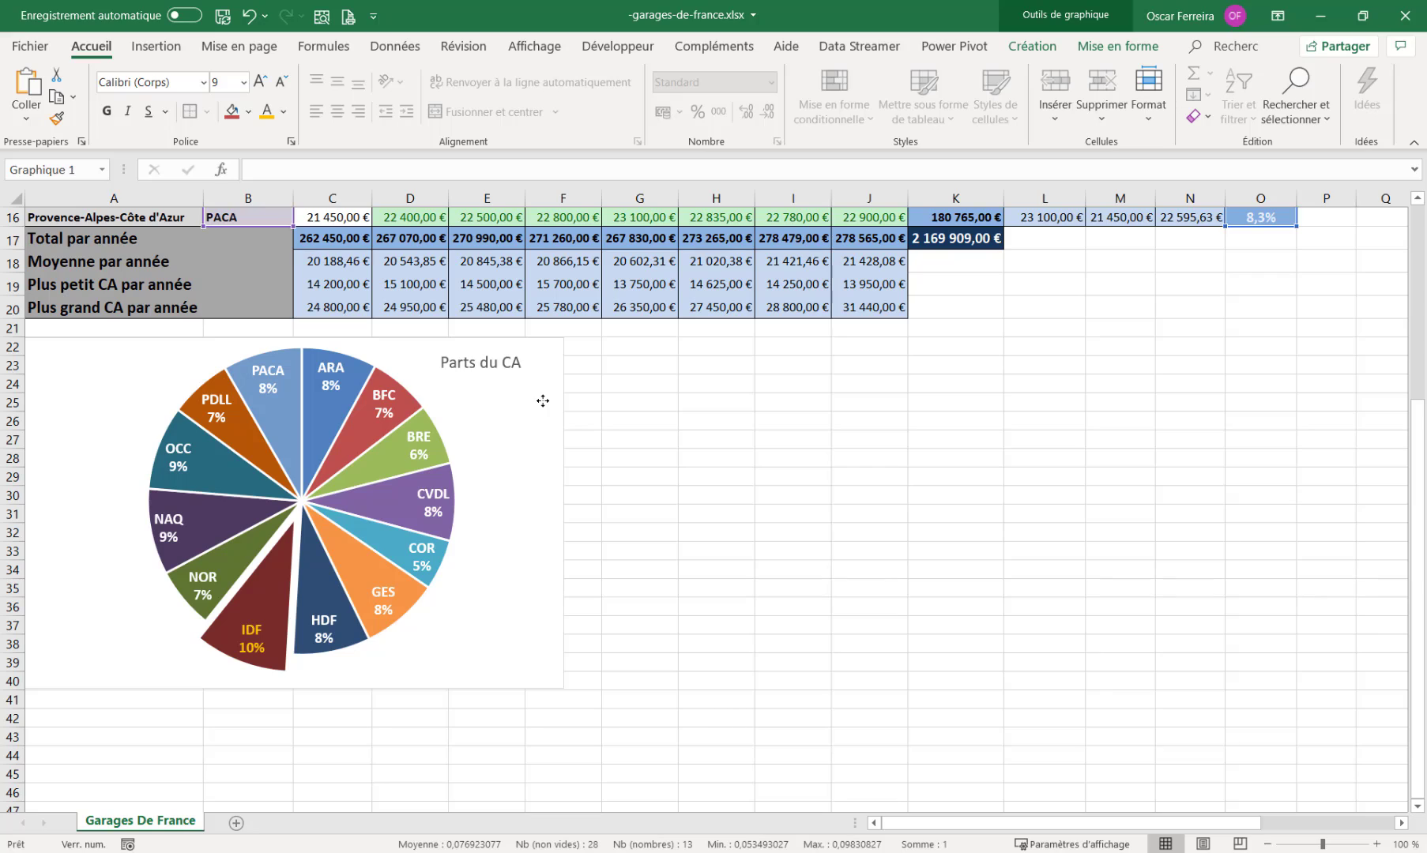
- Enlarge the Parts du CA pie chart so it reaches column F's right edge and the bottom of row 41
{"action": "left_click_drag", "start_coordinate": [543, 400], "coordinate": [542, 399]}
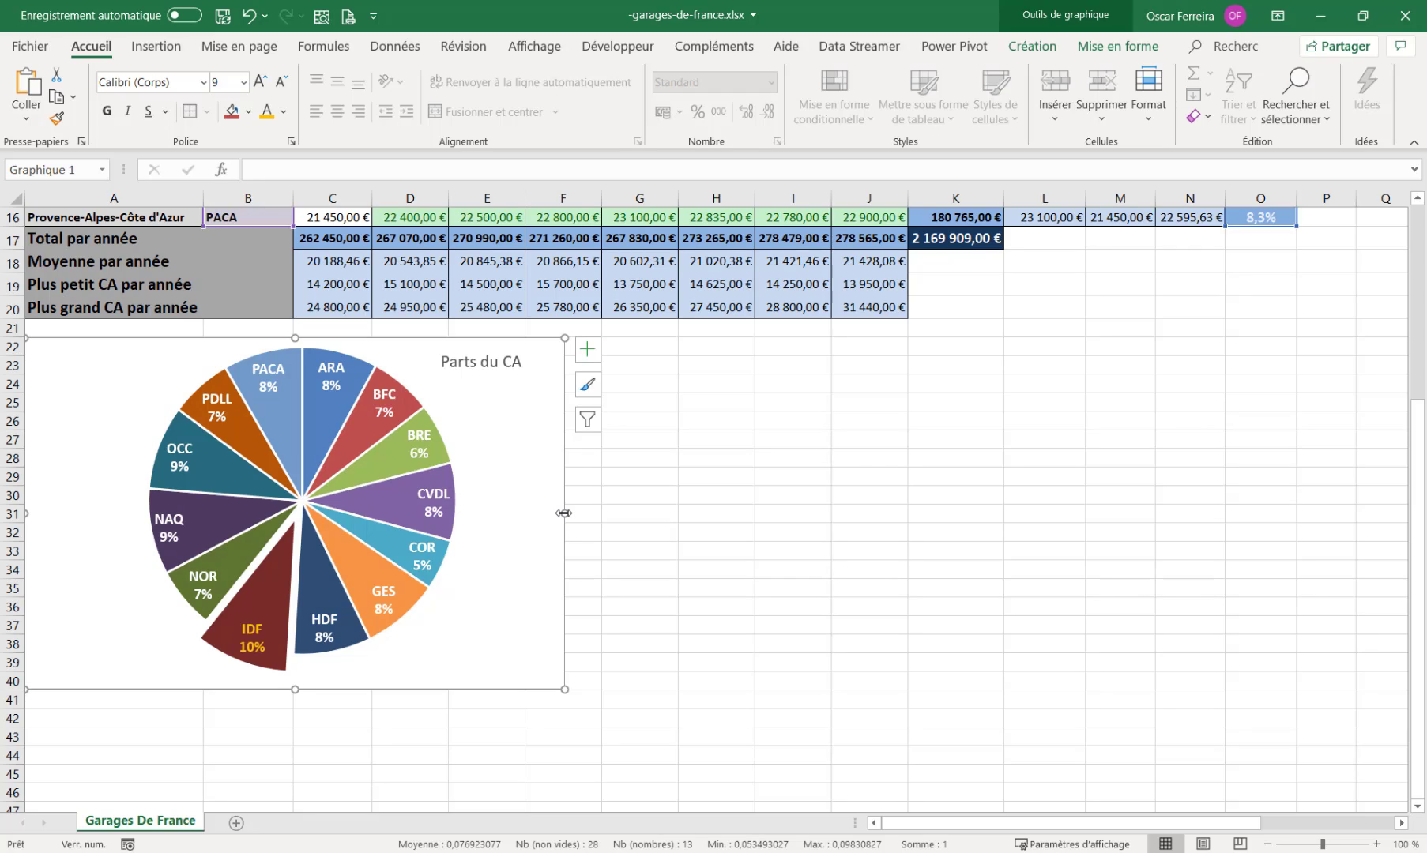
{"action": "left_click_drag", "start_coordinate": [563, 512], "coordinate": [586, 513]}
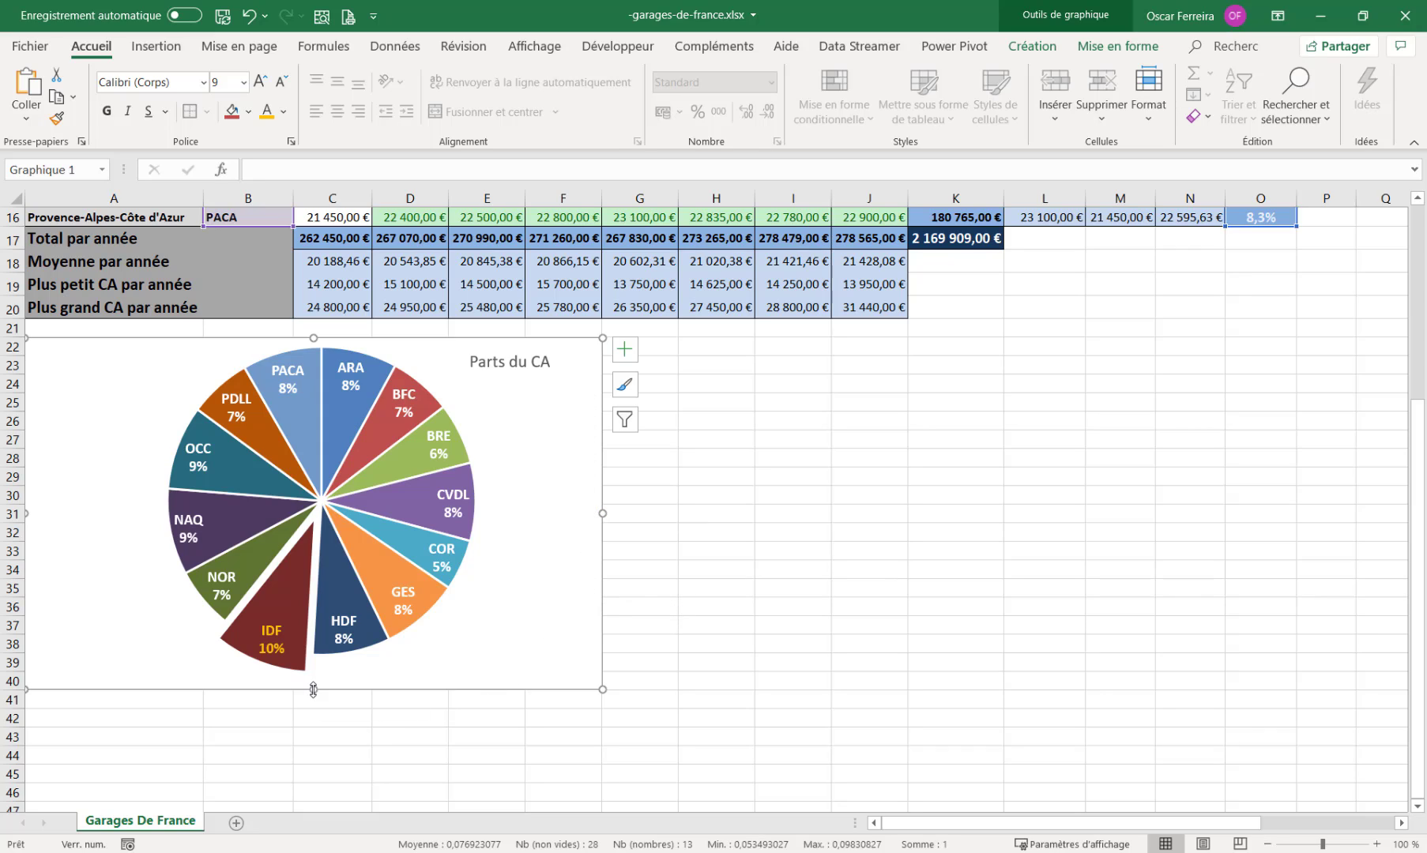
{"action": "left_click_drag", "start_coordinate": [313, 689], "coordinate": [315, 708]}
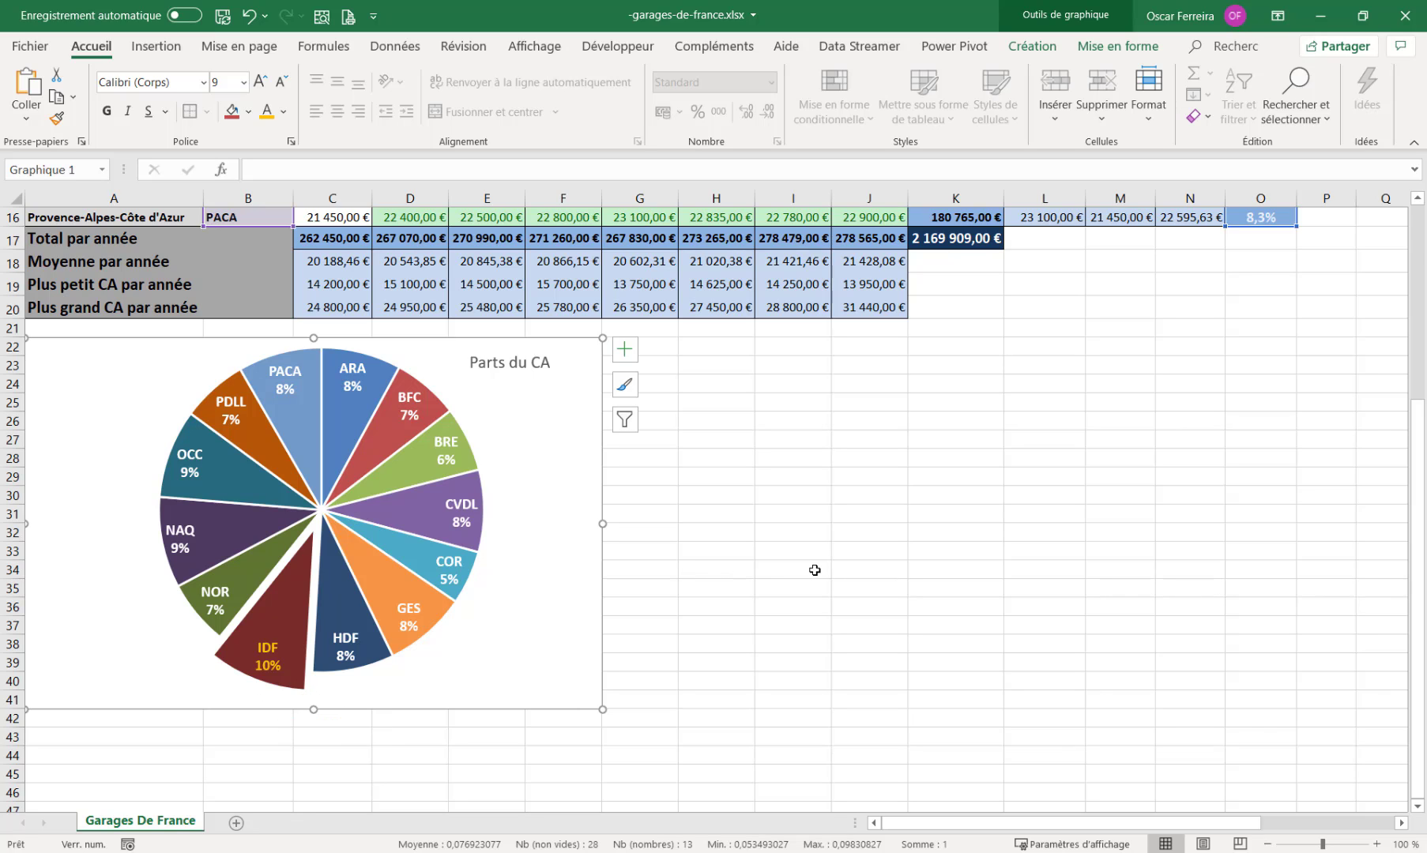
- Insert a 2D clustered column chart of Total CA by region from A3:A16 and K3:K16
{"action": "scroll", "coordinate": [814, 570], "scroll_direction": "up", "scroll_amount": 5}
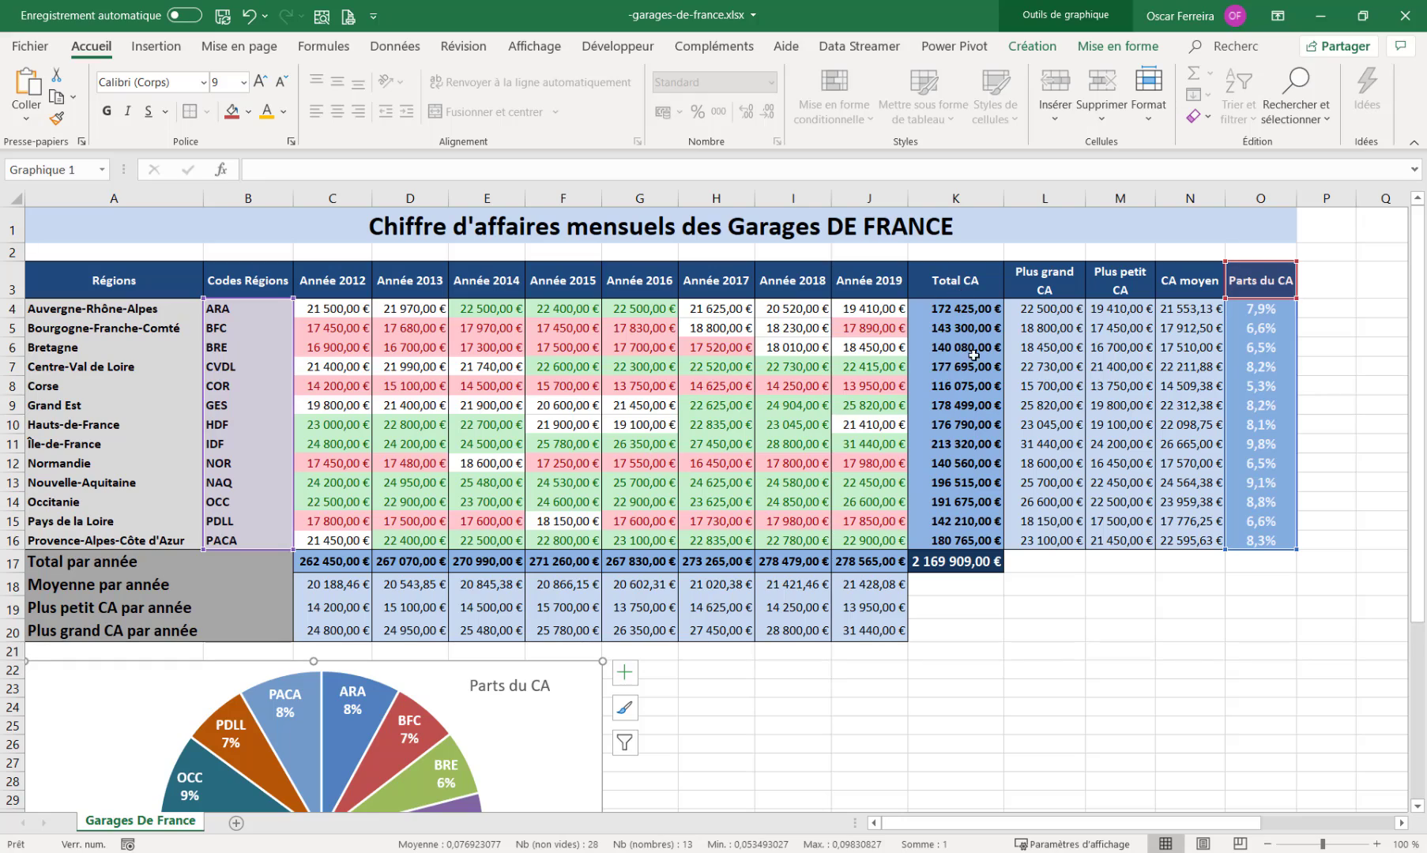
{"action": "left_click_drag", "start_coordinate": [956, 280], "coordinate": [952, 529]}
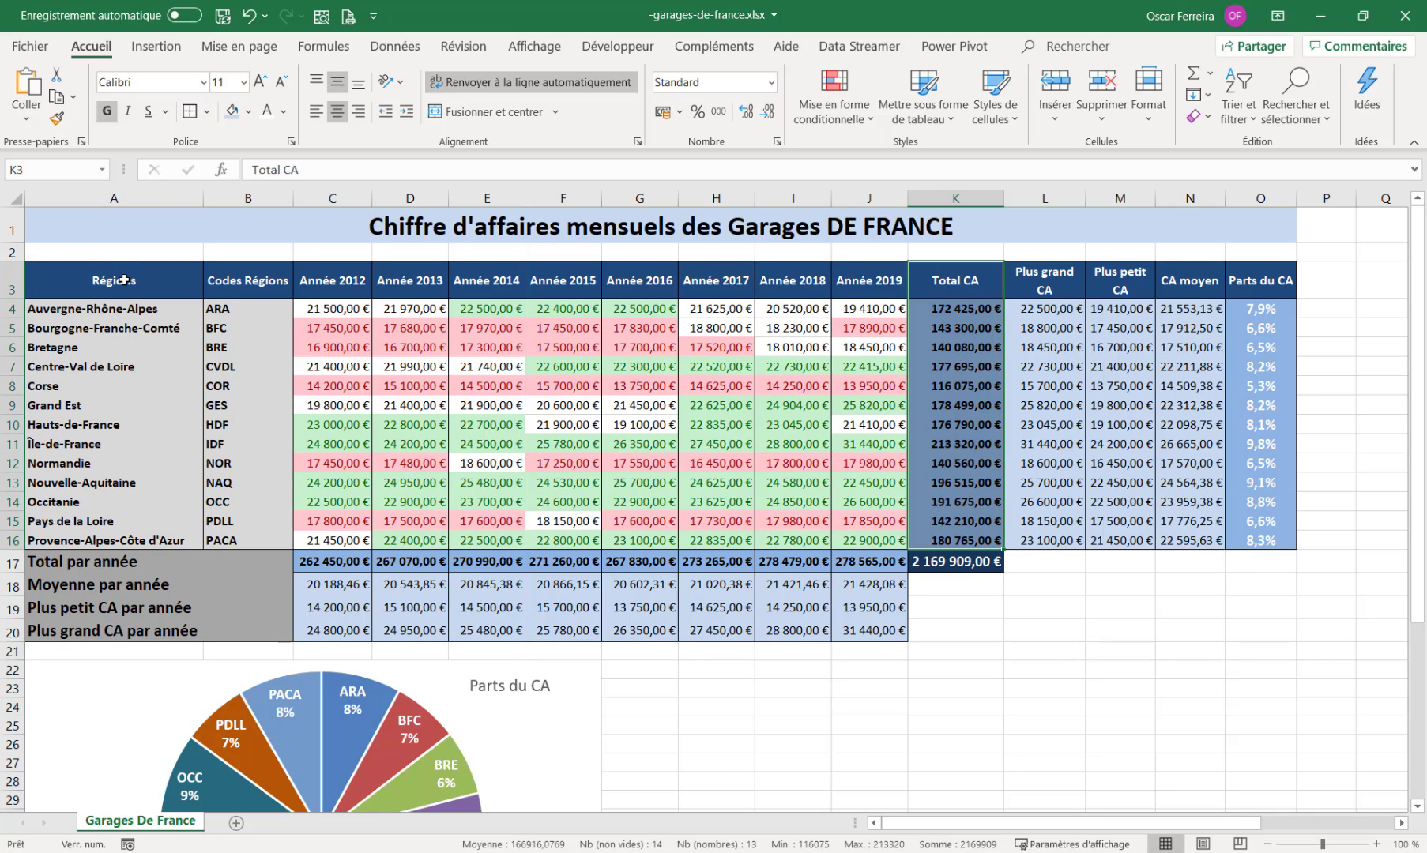
{"action": "left_click_drag", "start_coordinate": [124, 280], "coordinate": [113, 539]}
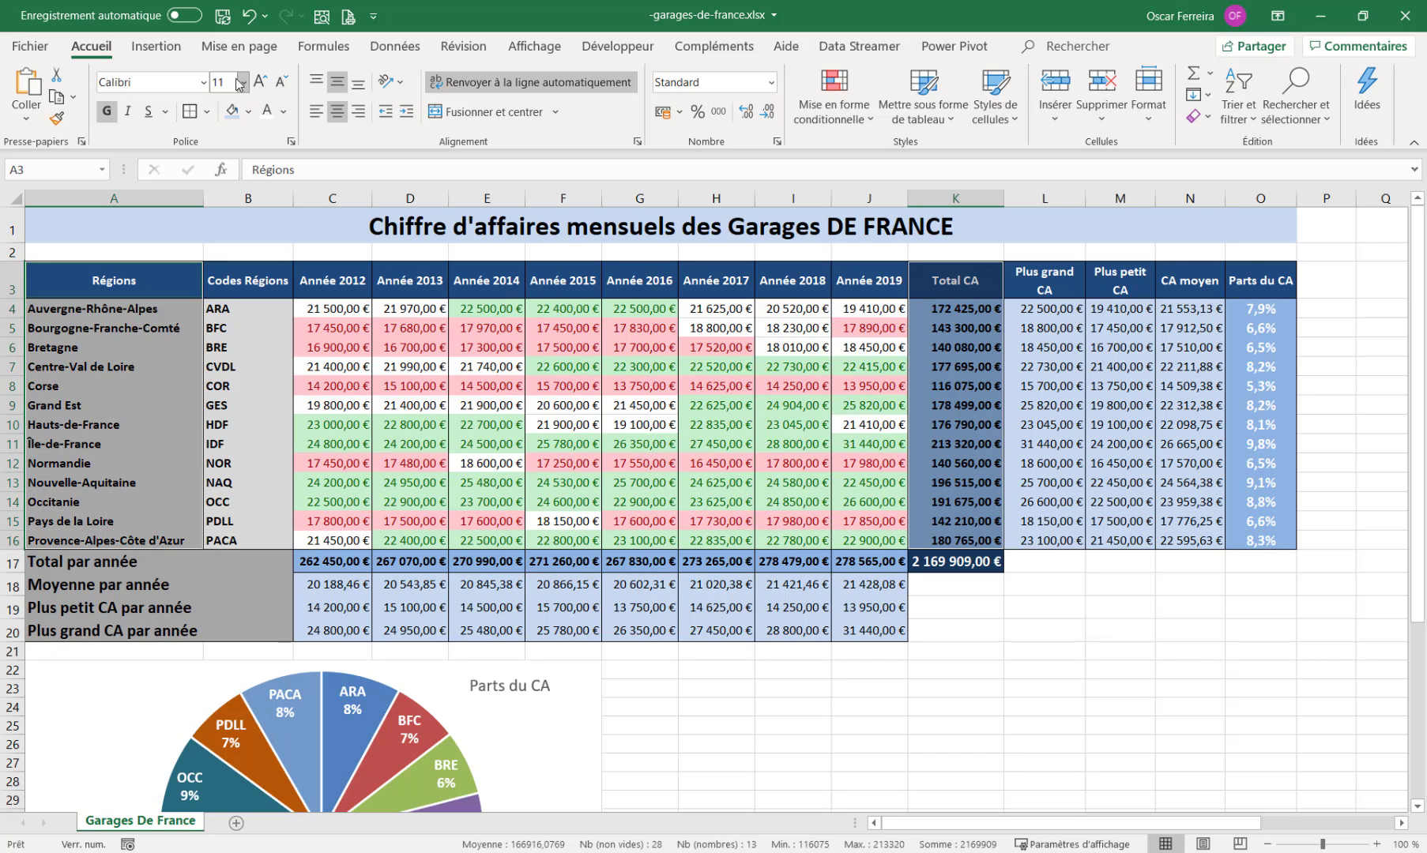
{"action": "left_click", "coordinate": [158, 47]}
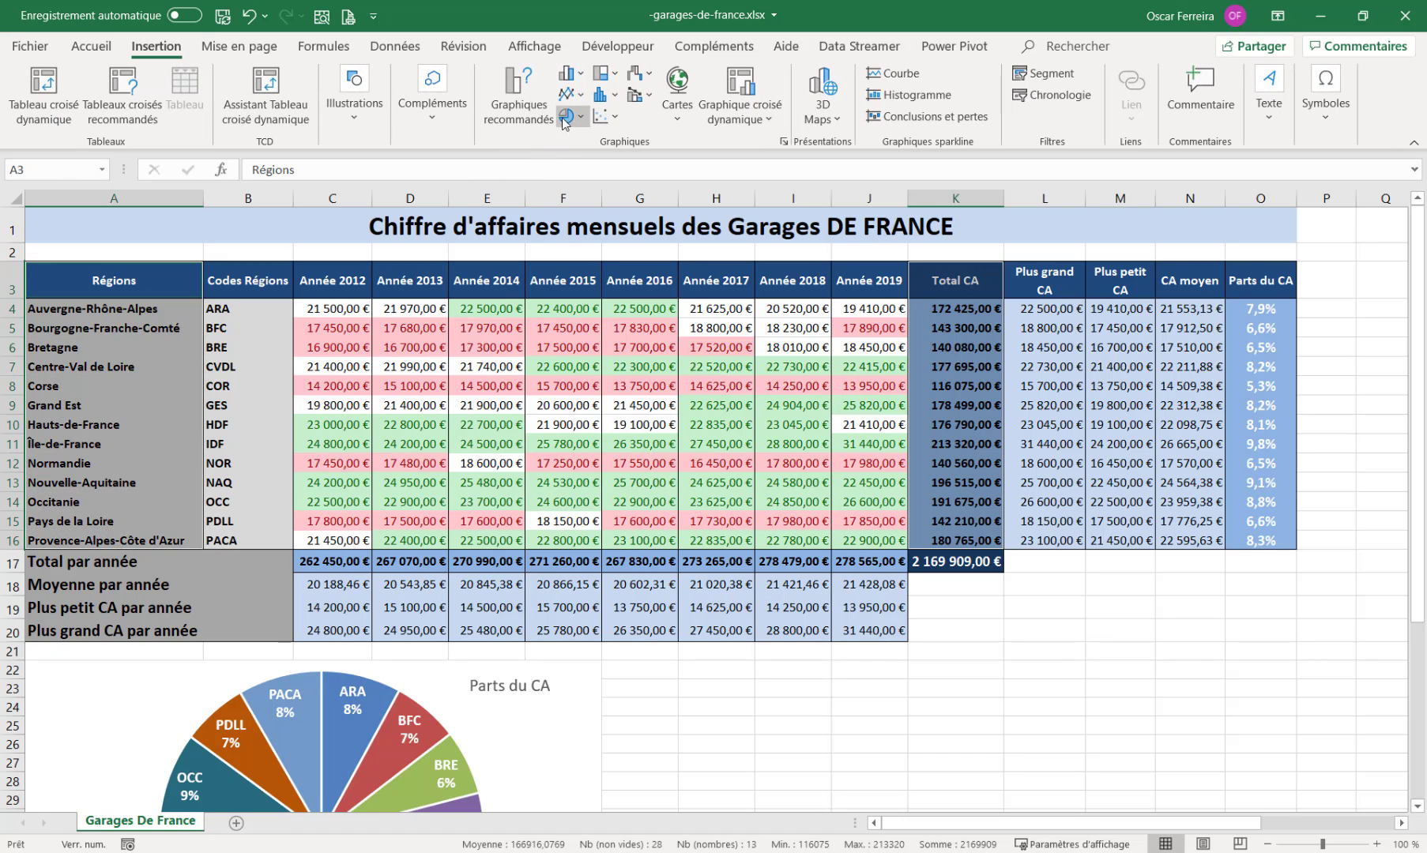
{"action": "left_click", "coordinate": [583, 78]}
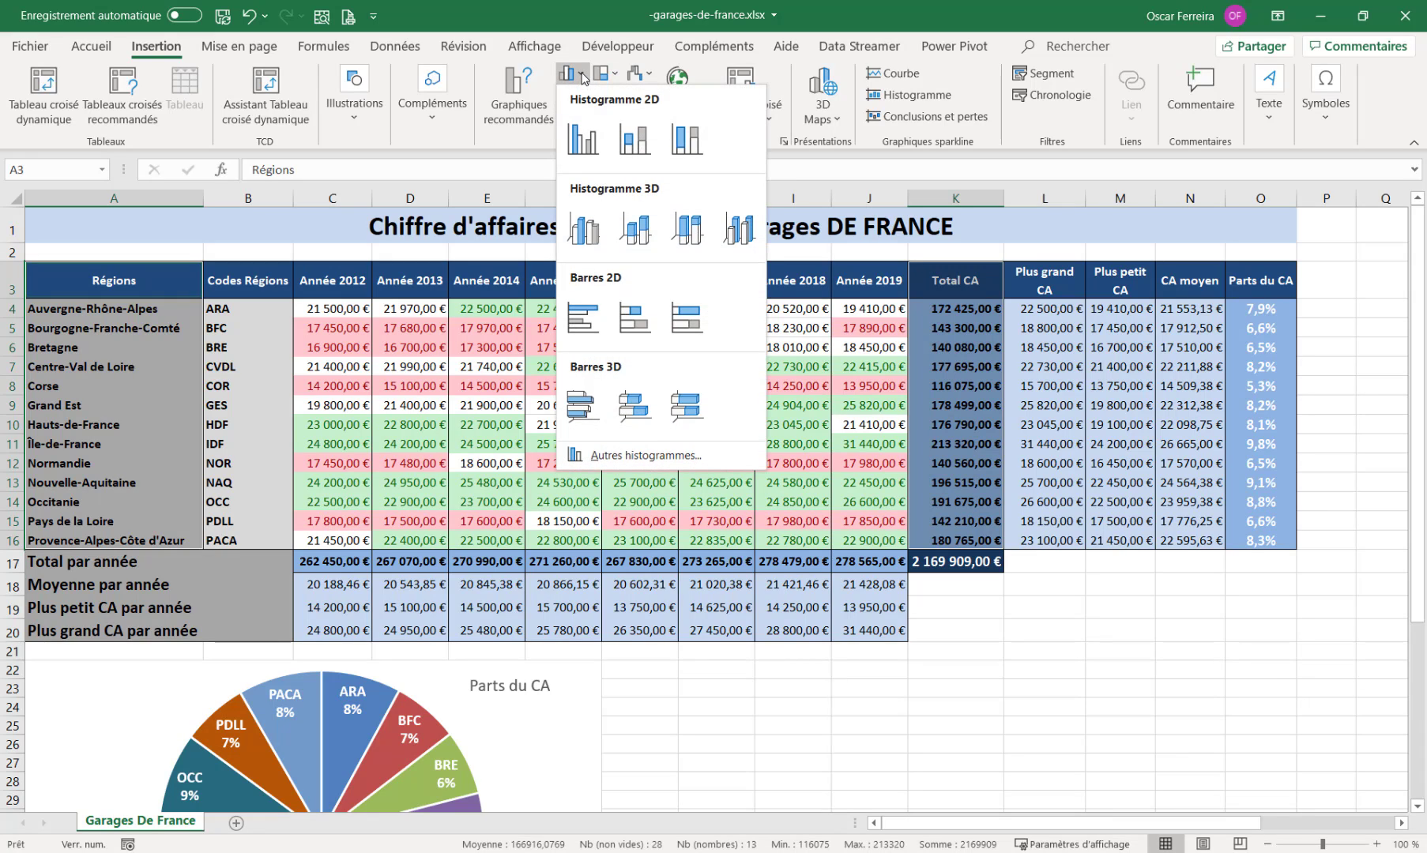
{"action": "left_click", "coordinate": [583, 139]}
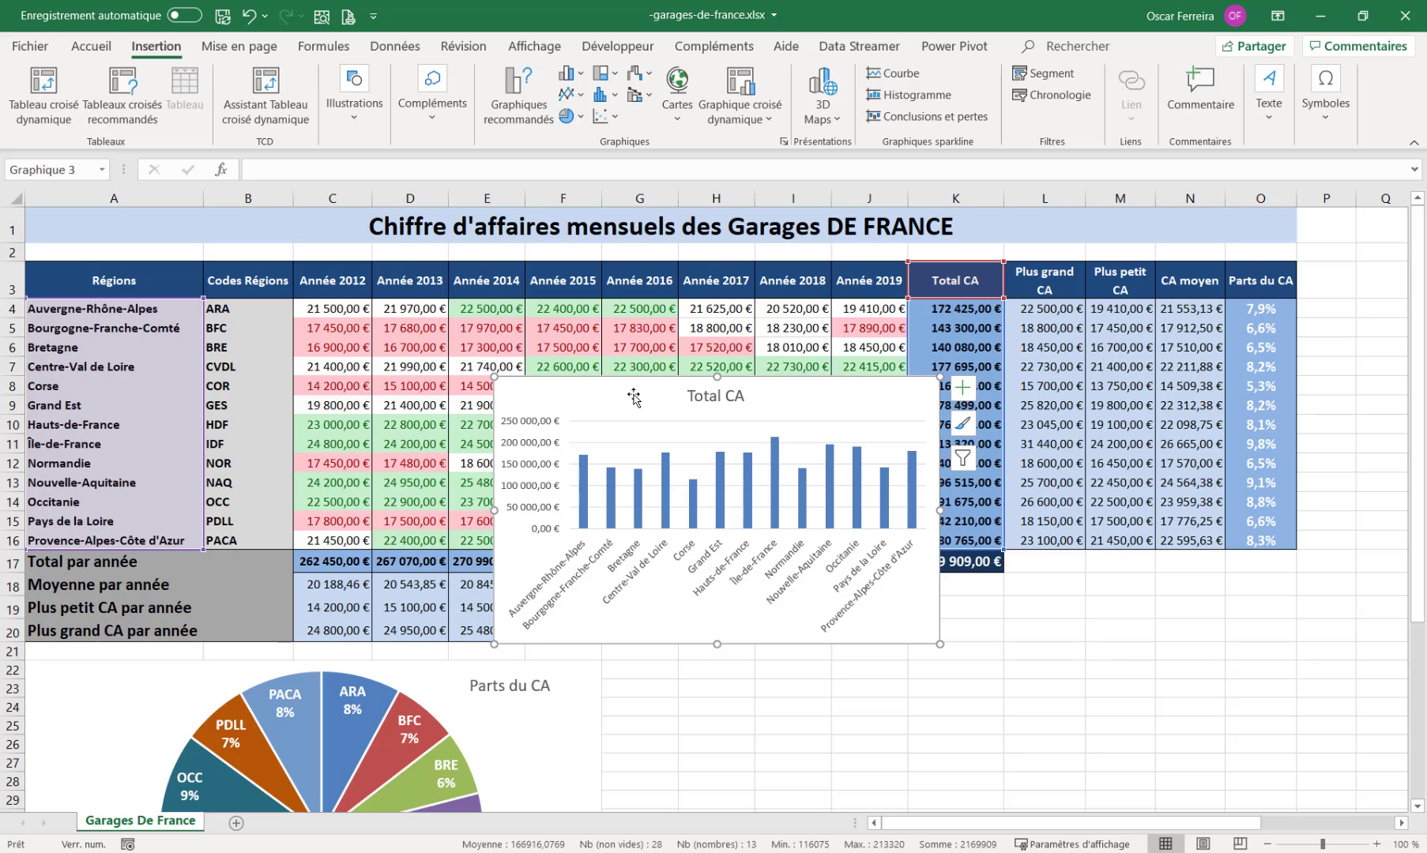
- Place the Total CA chart directly beside the pie from G22 and enlarge it to span columns G to O down to row 41
{"action": "left_click_drag", "start_coordinate": [633, 397], "coordinate": [750, 676]}
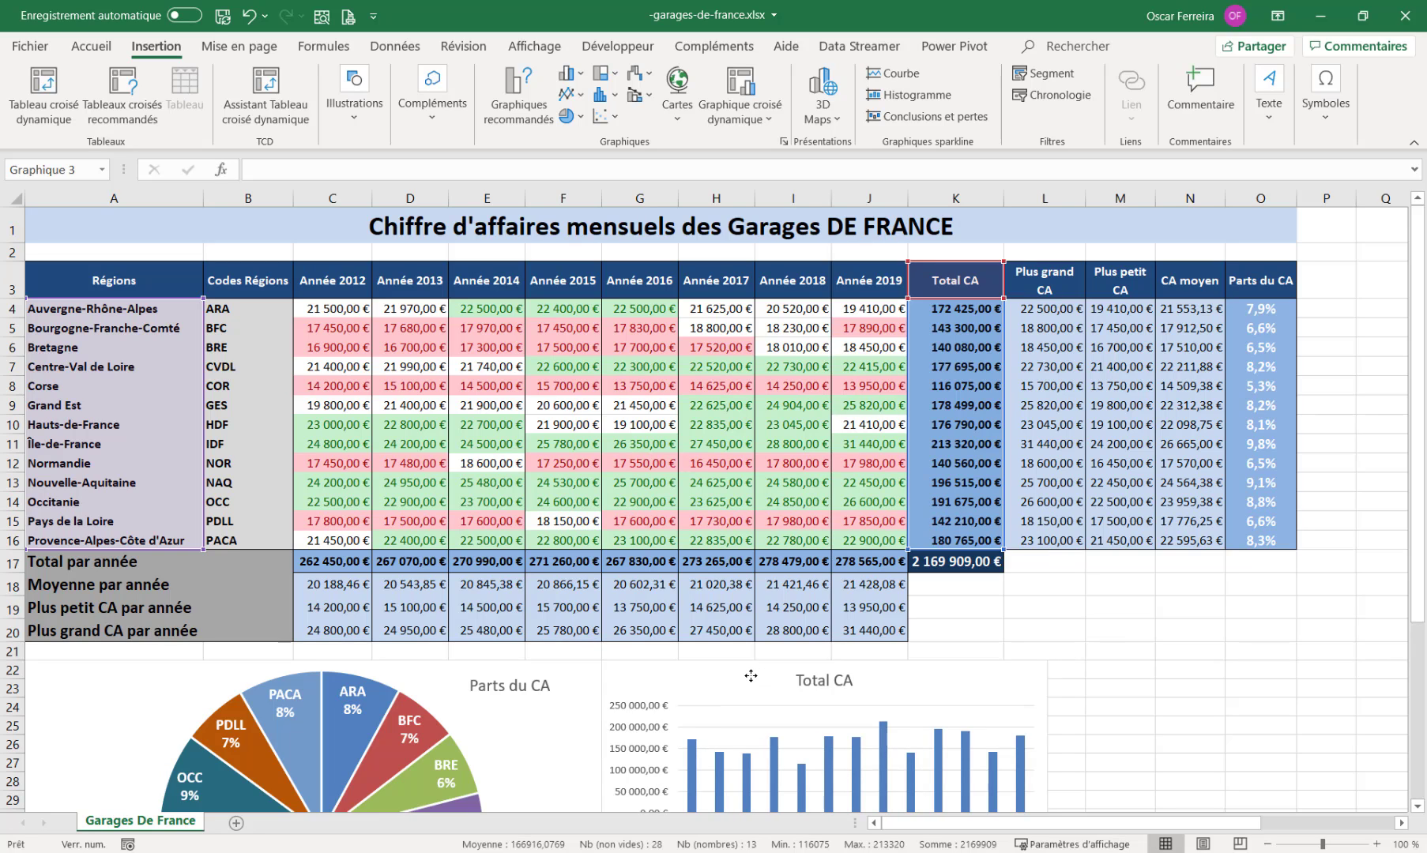
{"action": "scroll", "coordinate": [1086, 575], "scroll_direction": "down", "scroll_amount": 5}
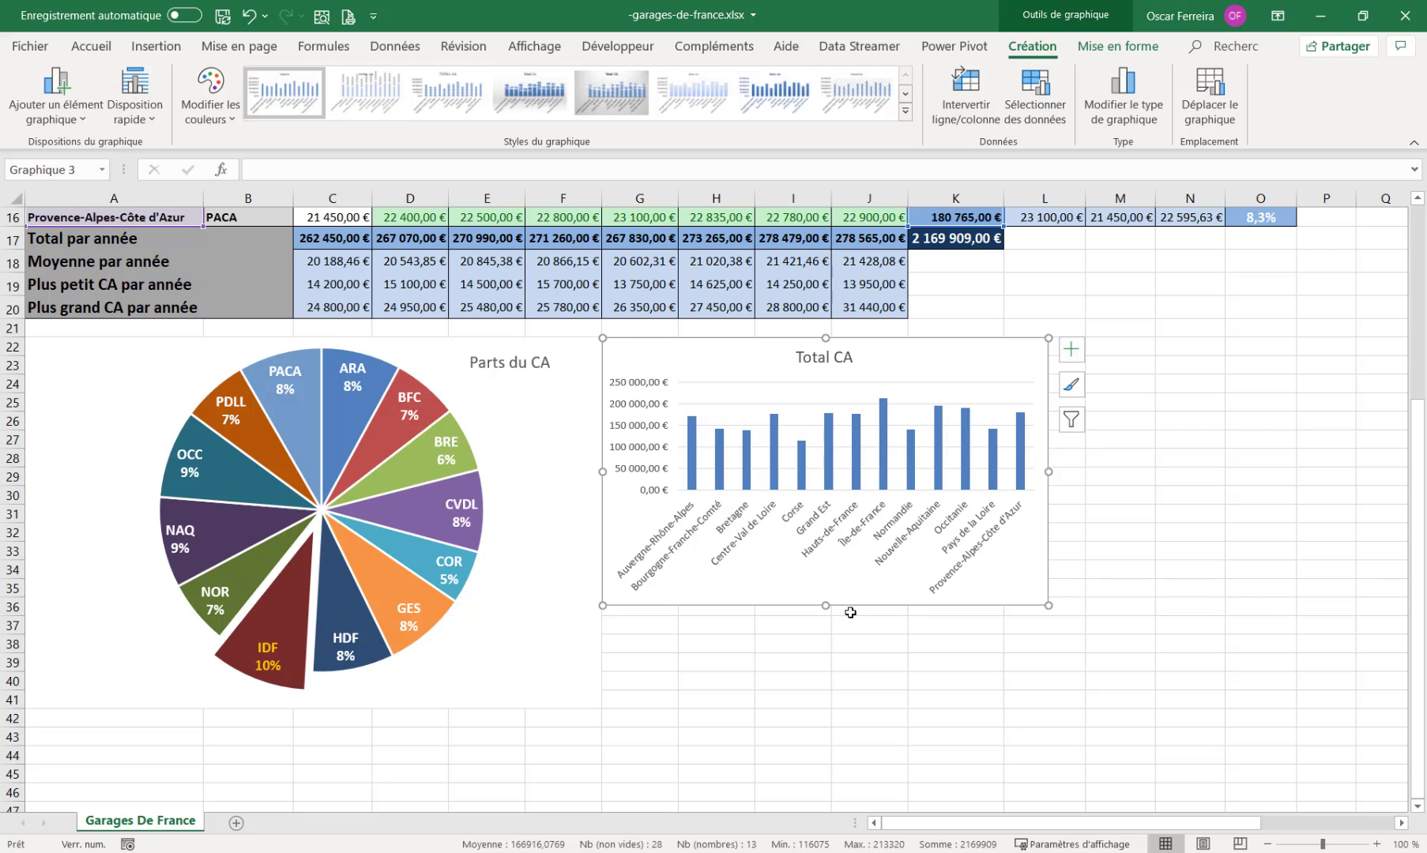
{"action": "key", "text": "alt"}
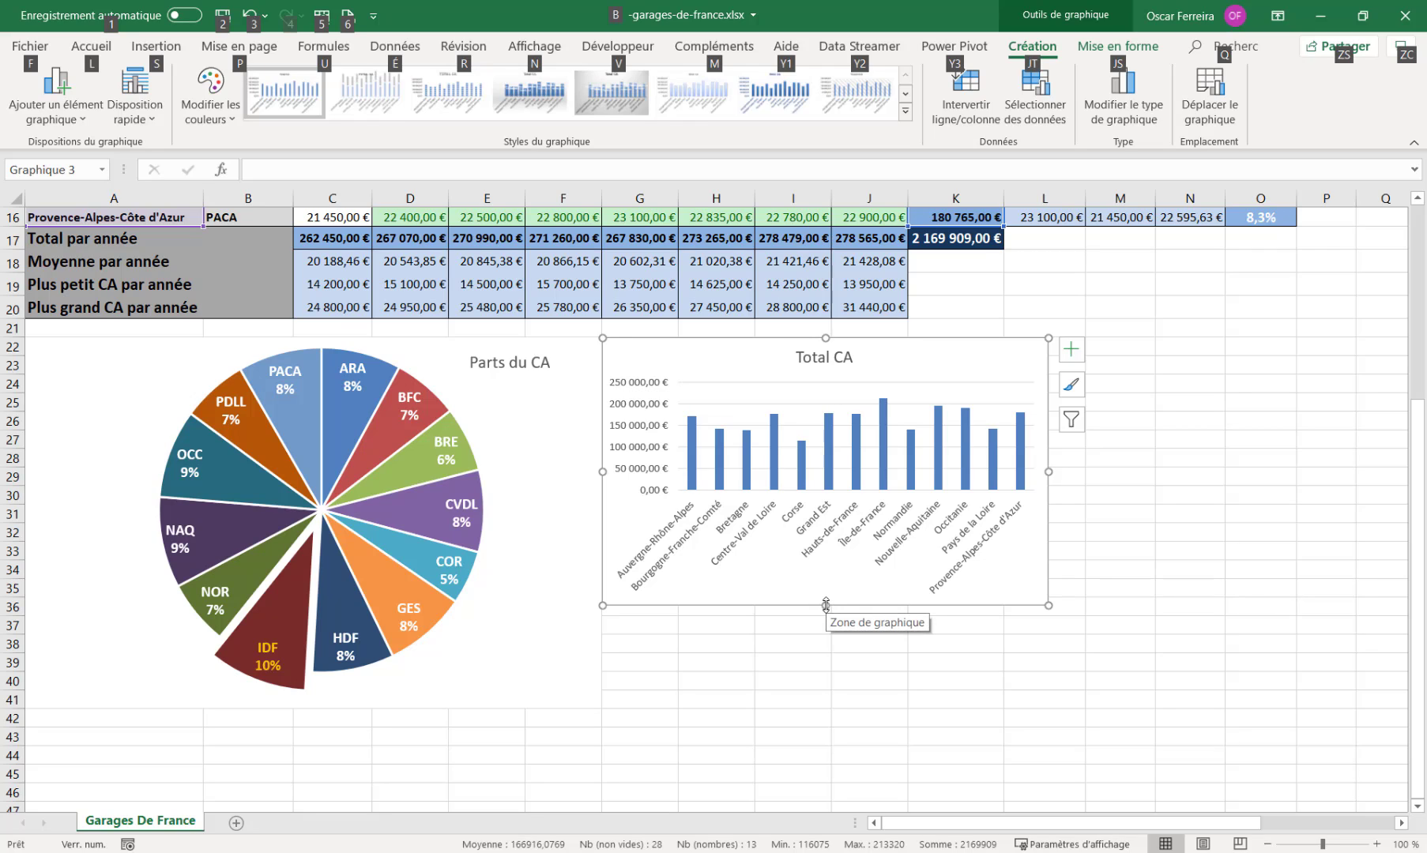
{"action": "key", "text": "alt"}
{"action": "left_click_drag", "start_coordinate": [826, 612], "coordinate": [812, 701]}
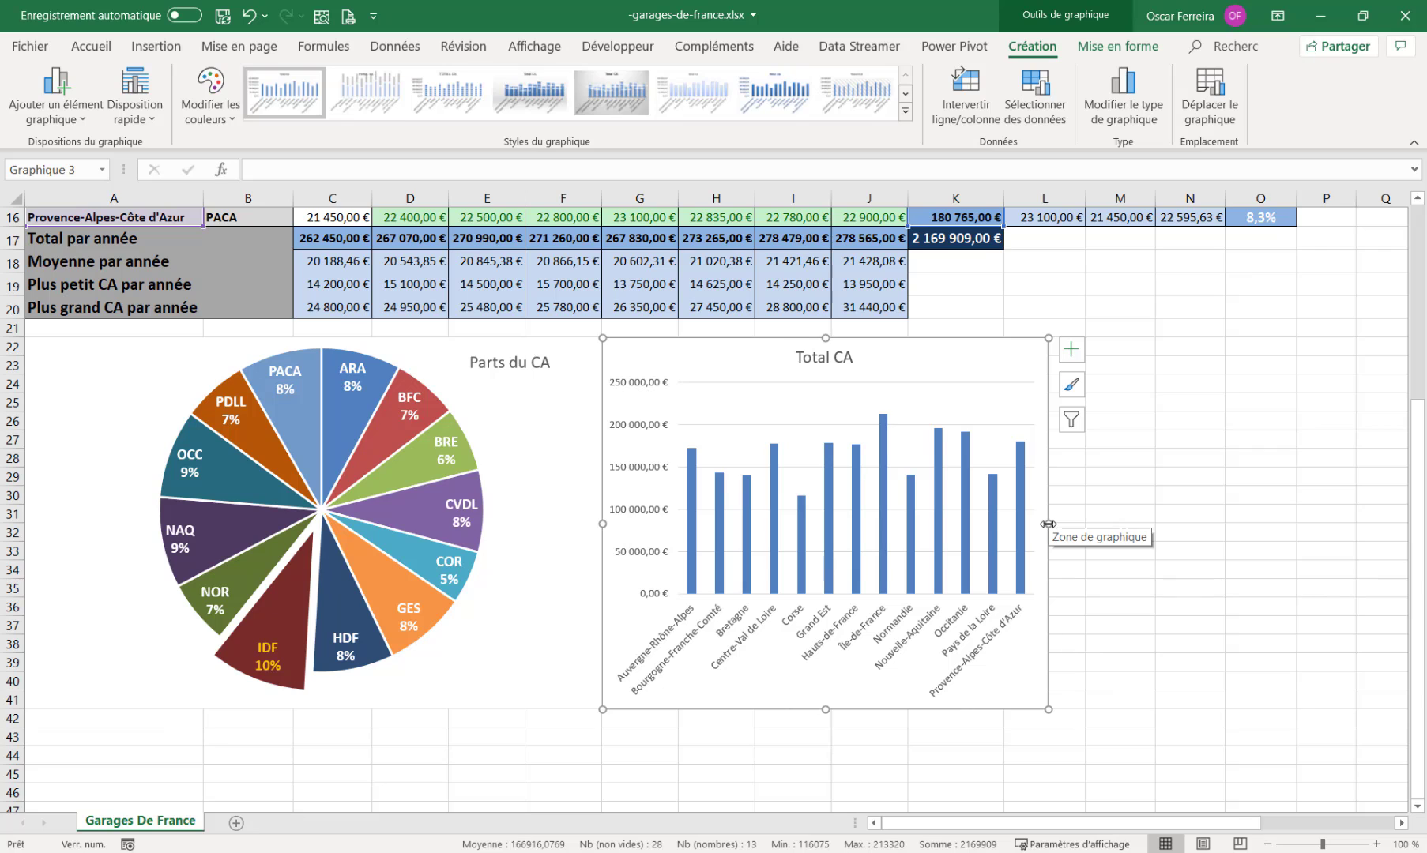
{"action": "left_click_drag", "start_coordinate": [1047, 524], "coordinate": [1296, 522]}
{"action": "scroll", "coordinate": [1295, 527], "scroll_direction": "up", "scroll_amount": 5}
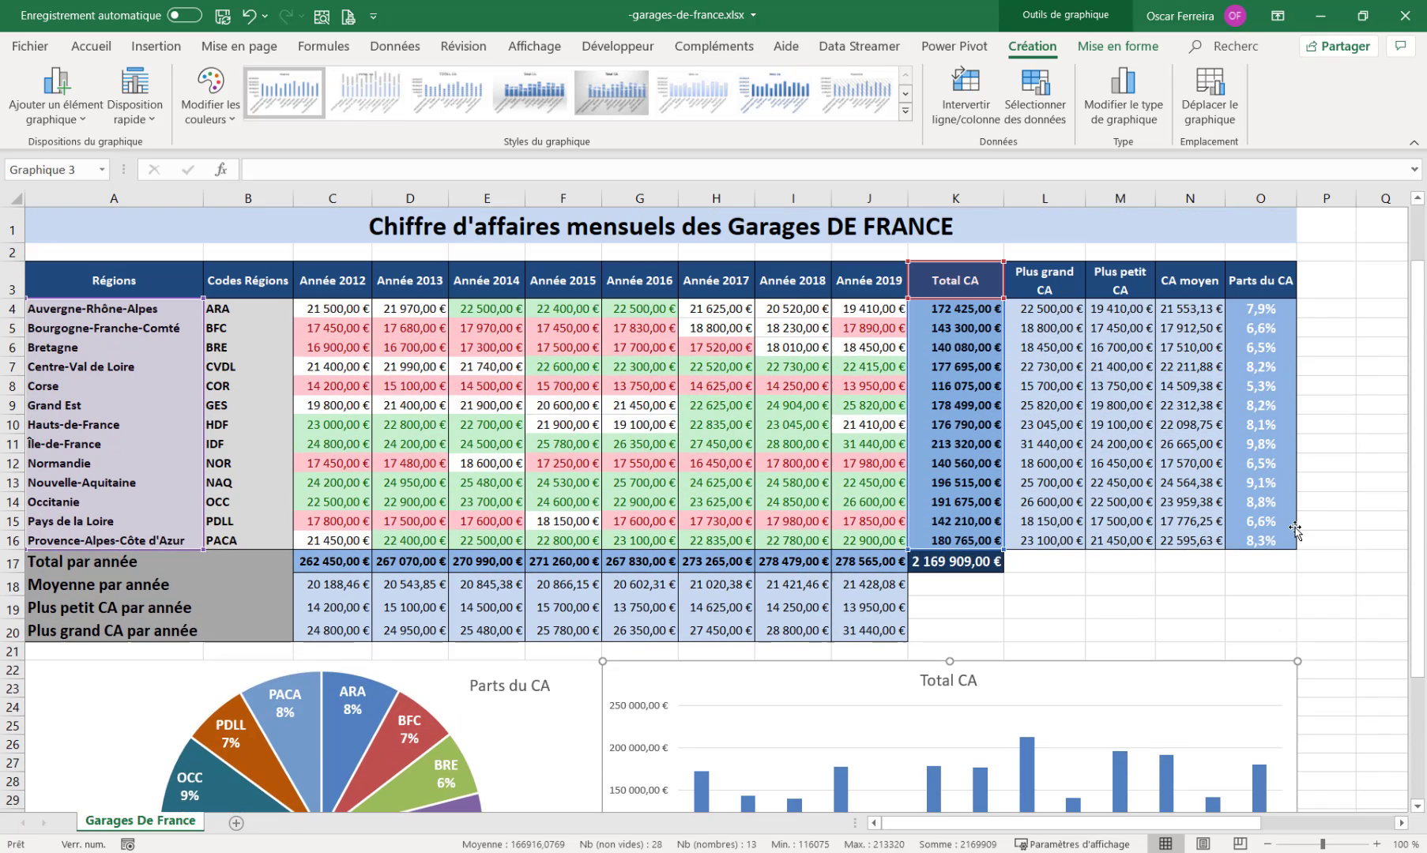
{"action": "scroll", "coordinate": [1294, 526], "scroll_direction": "down", "scroll_amount": 5}
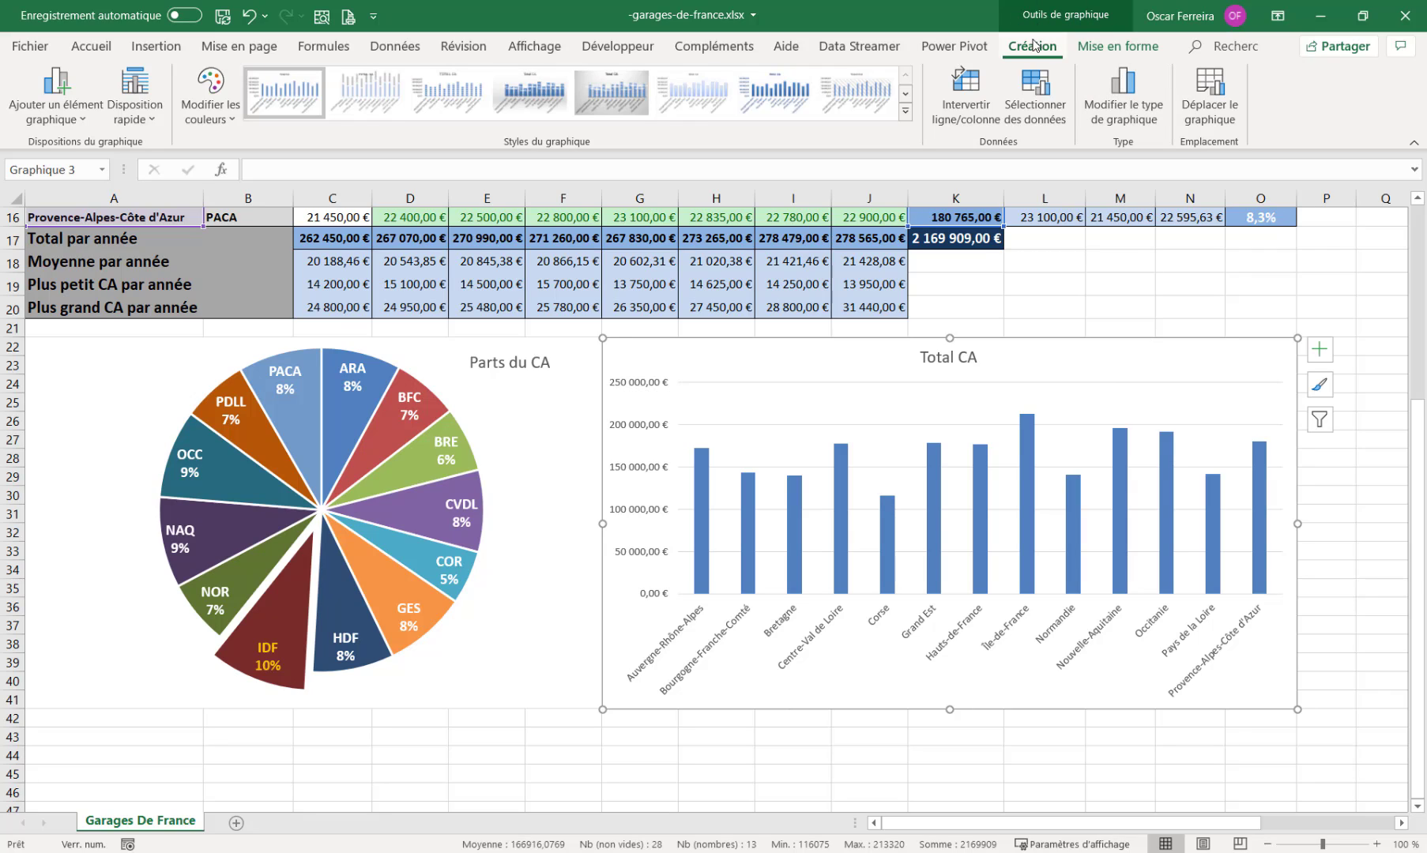
- Give the Total CA chart the grey-gradient style with white data labels, and change its type to horizontal clustered bars
{"action": "left_click", "coordinate": [906, 115]}
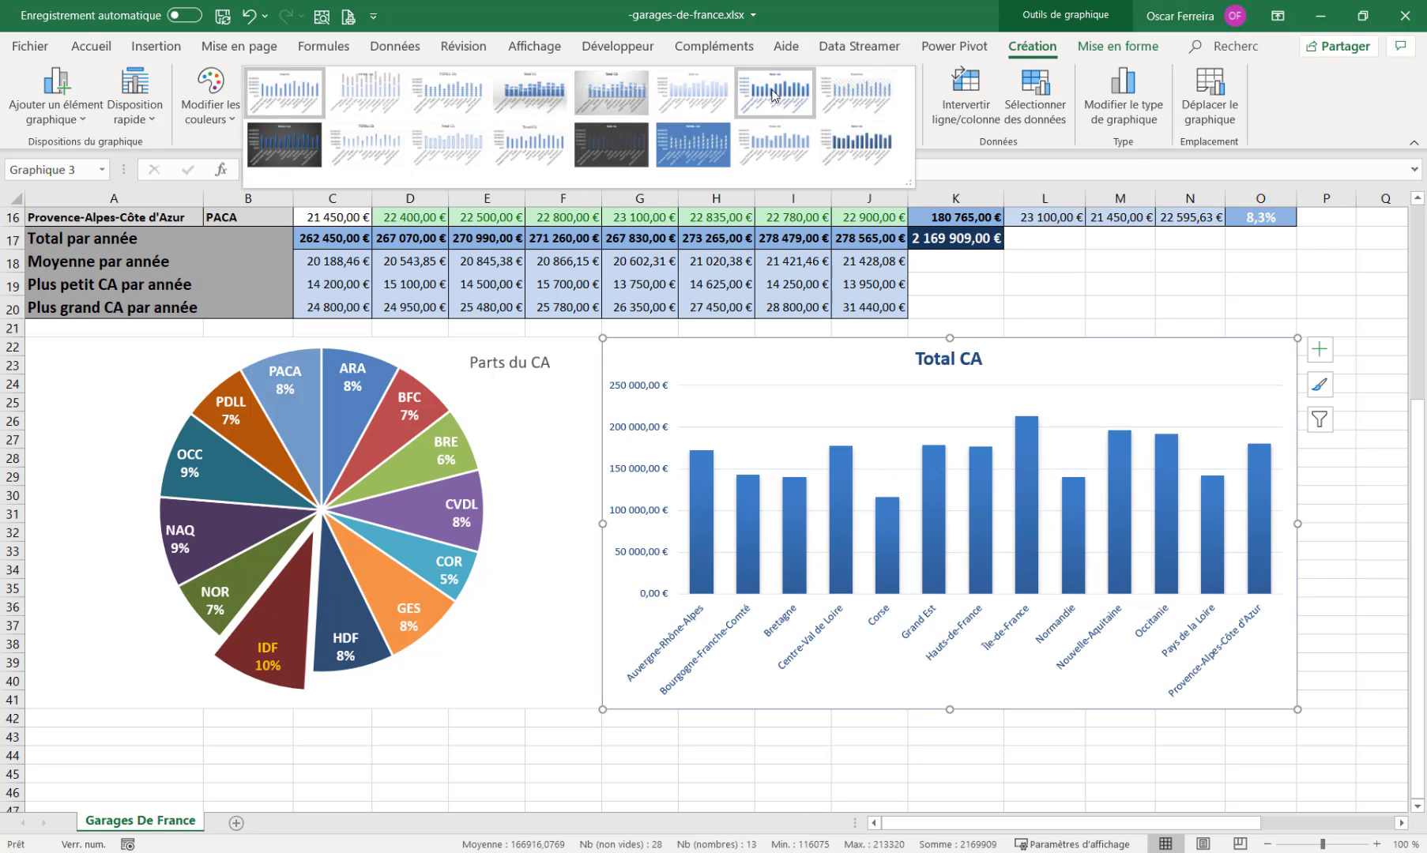
{"action": "left_click", "coordinate": [519, 98]}
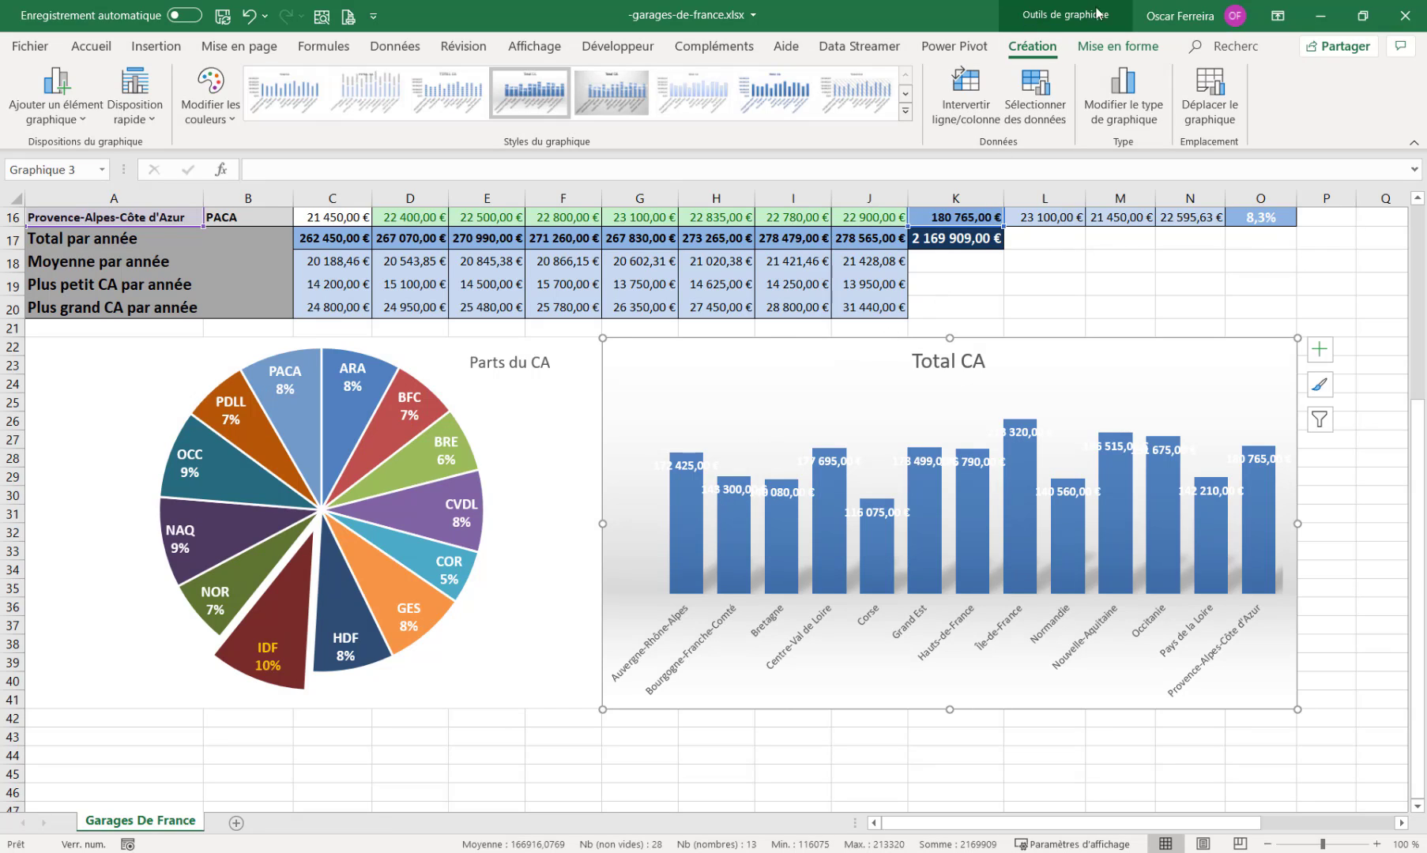
{"action": "left_click", "coordinate": [1132, 95]}
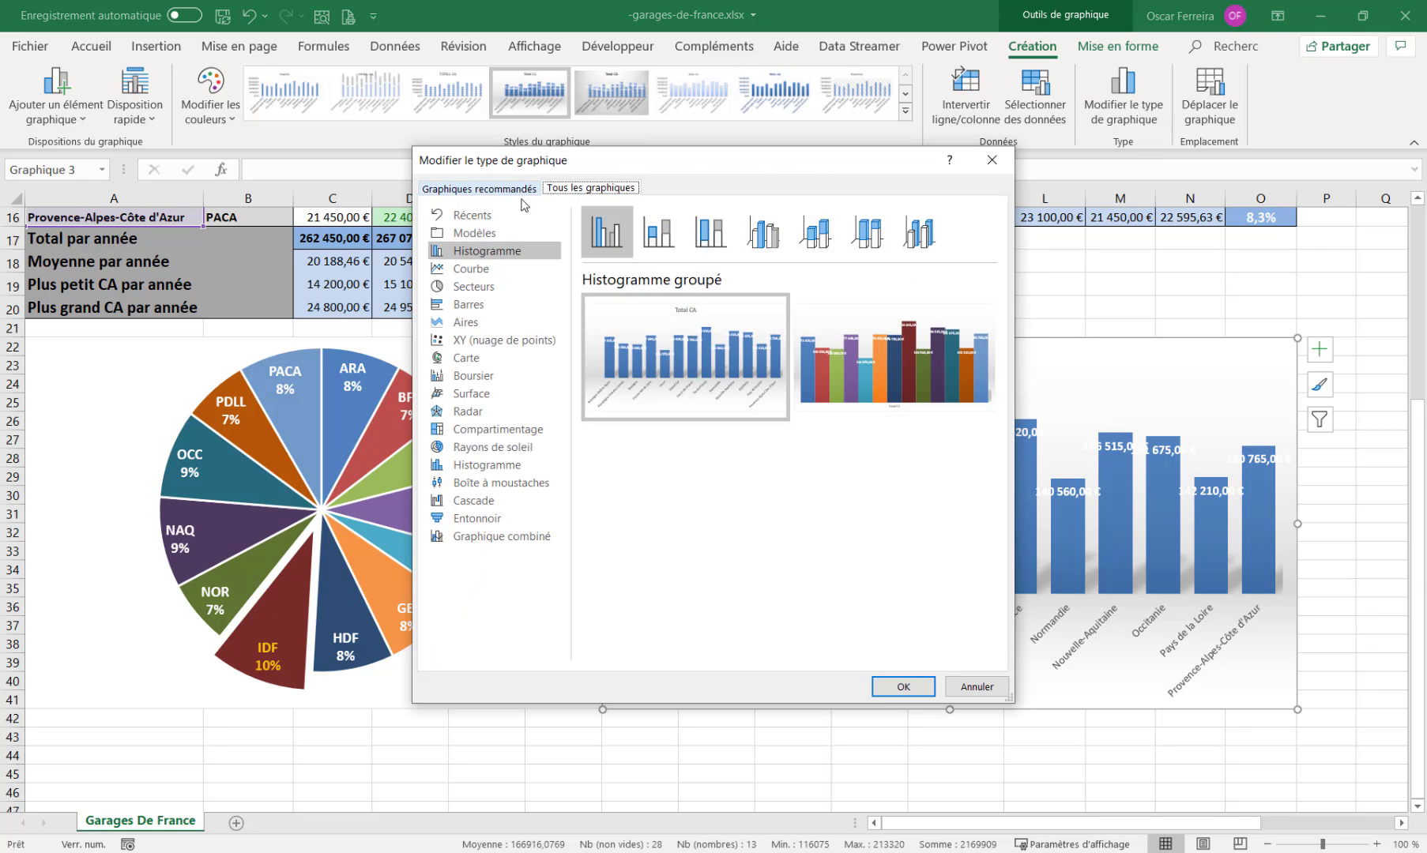
{"action": "left_click", "coordinate": [466, 306]}
{"action": "mouse_move", "coordinate": [673, 341]}
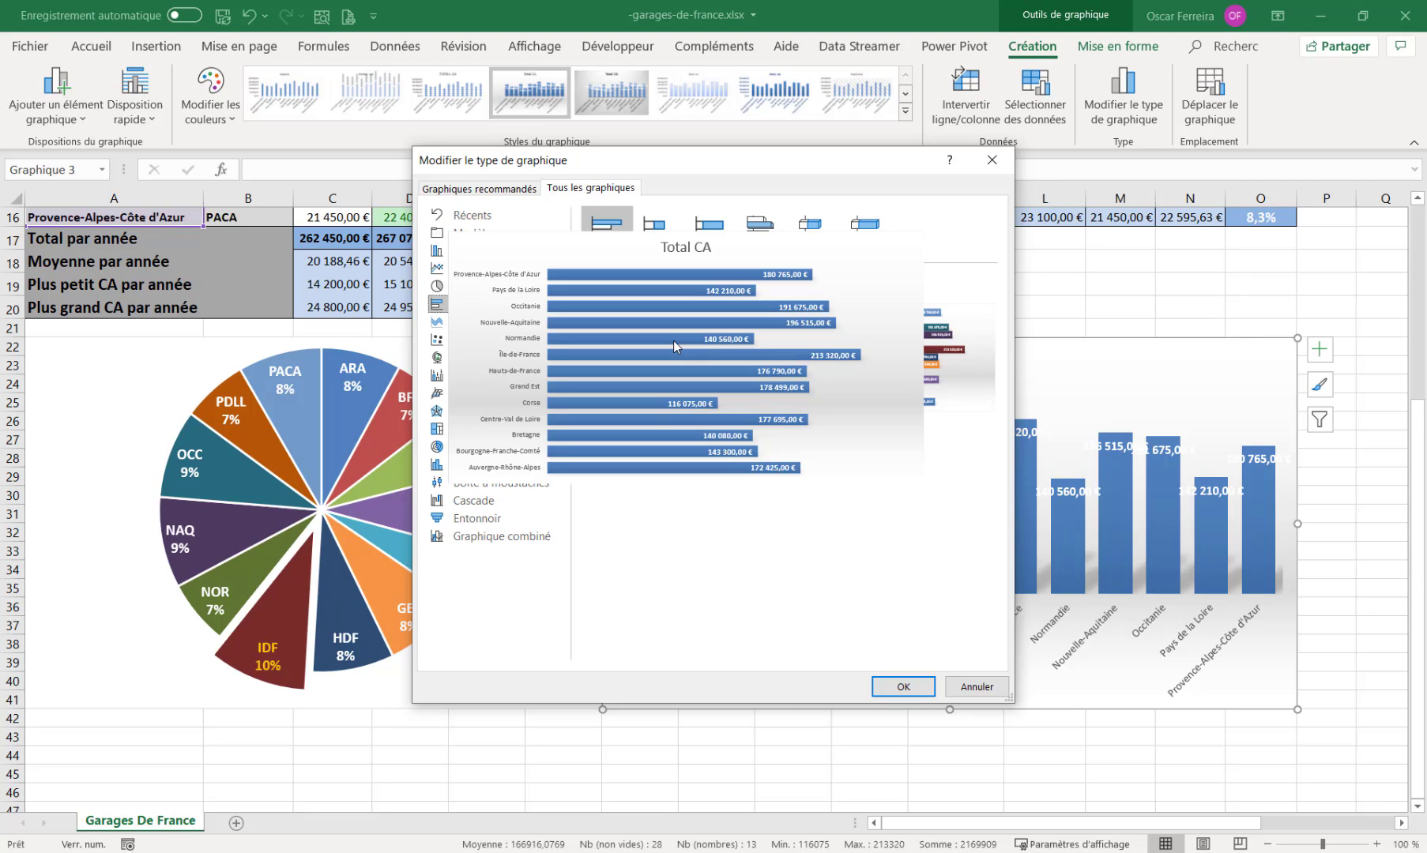
{"action": "left_click", "coordinate": [903, 688]}
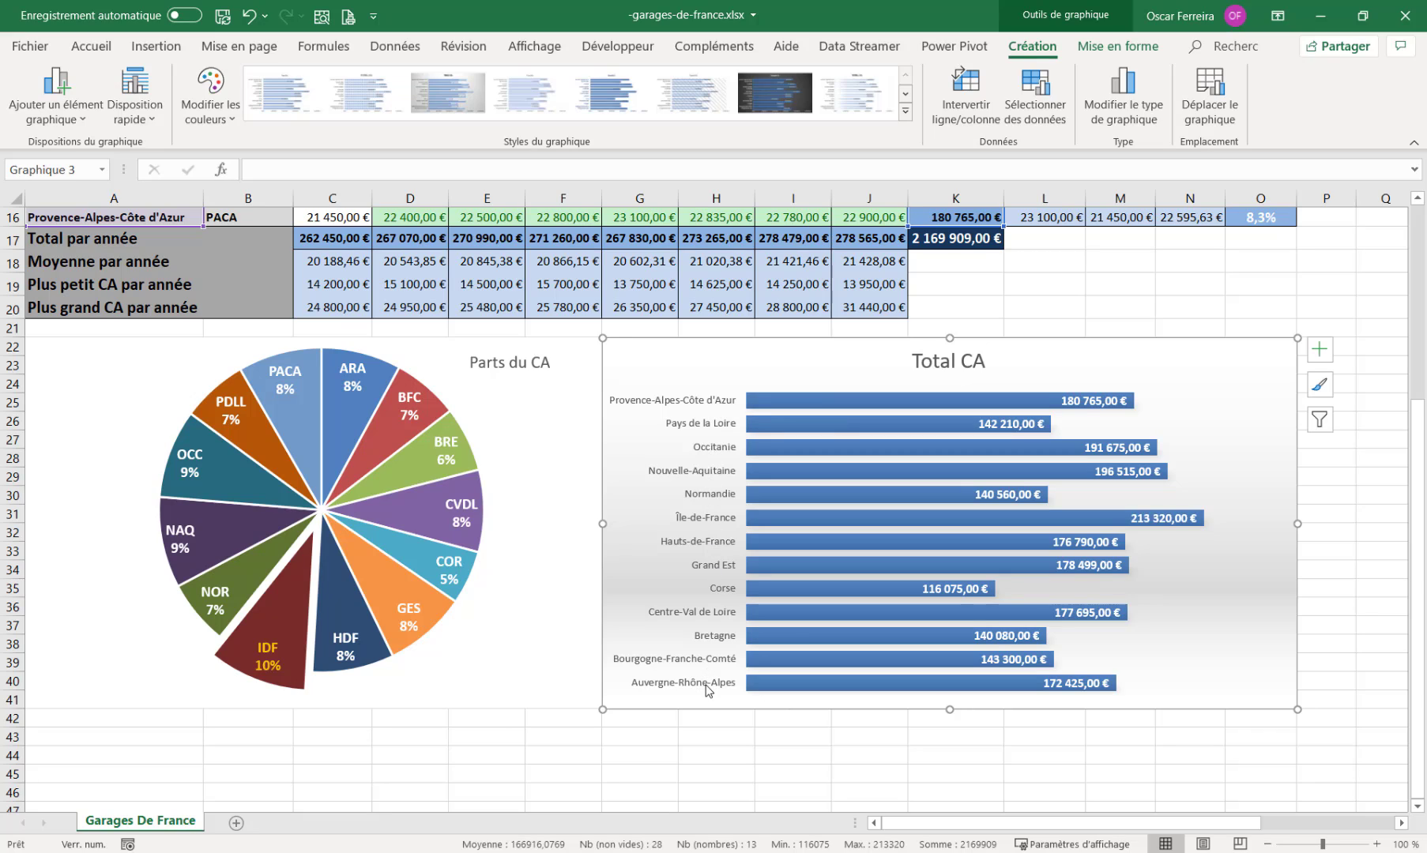
- Make the region names on the Total CA chart's vertical axis bold and larger
{"action": "left_click", "coordinate": [674, 403]}
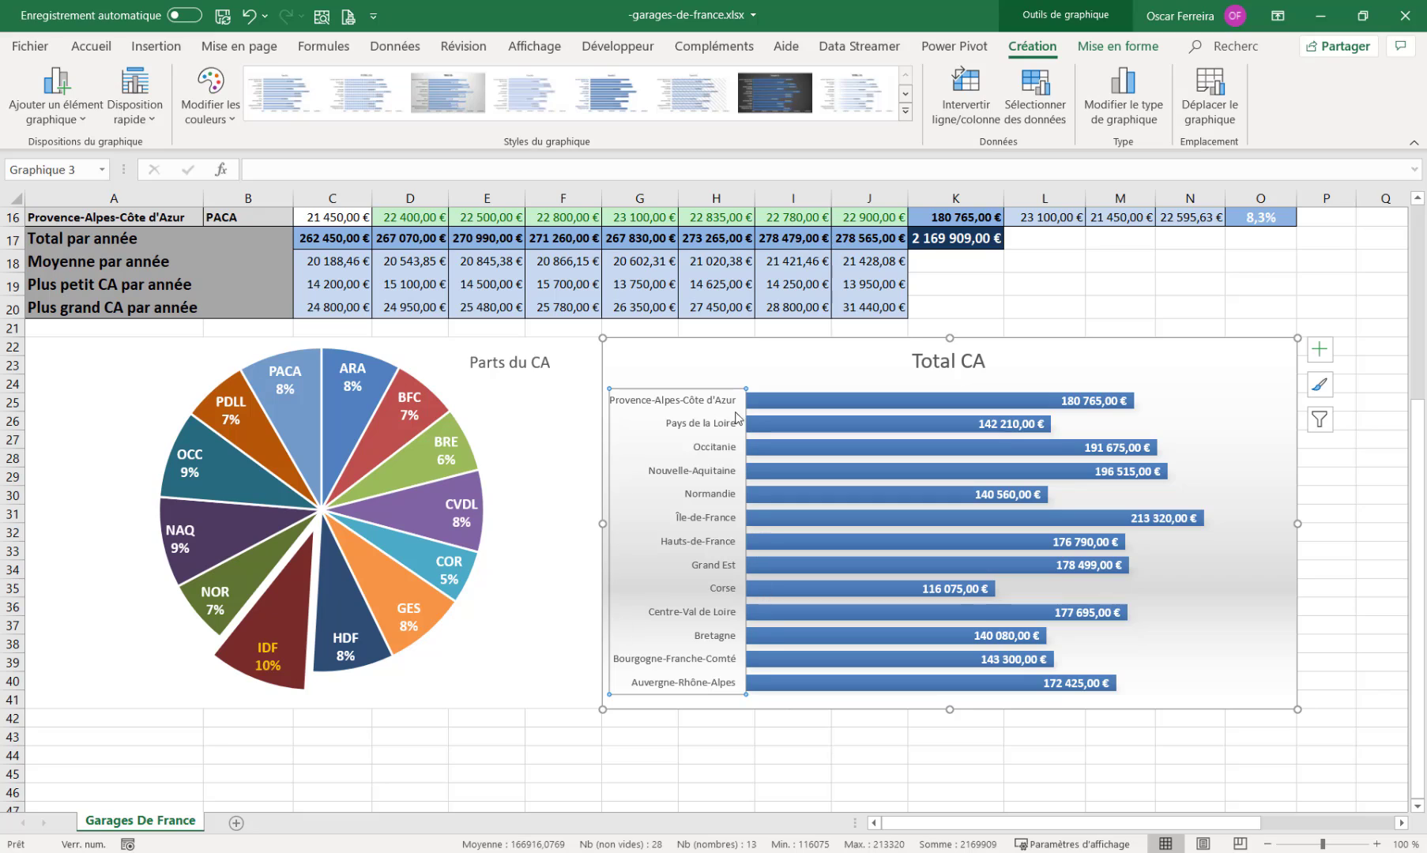
{"action": "left_click", "coordinate": [91, 46]}
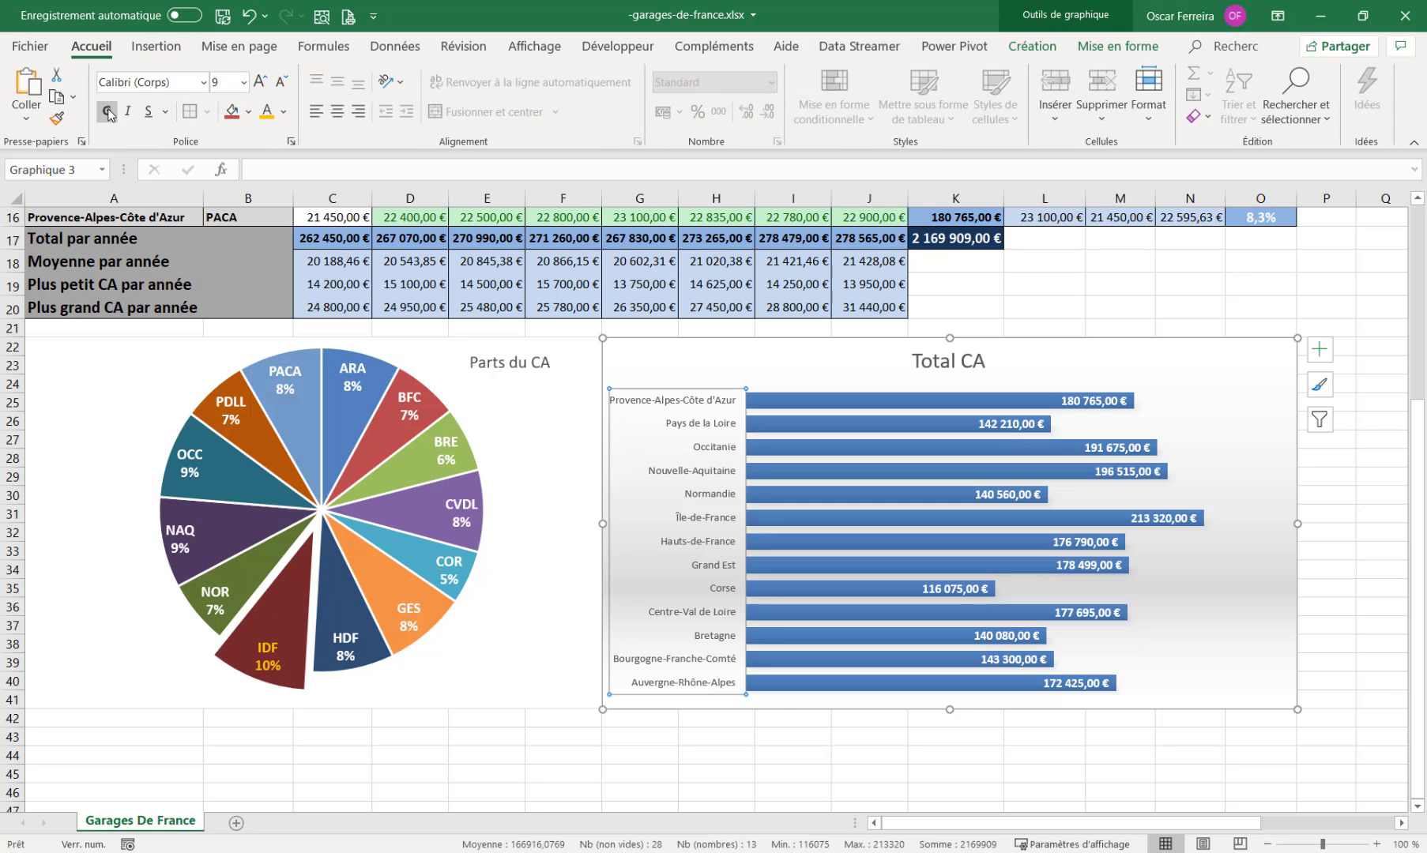
{"action": "left_click", "coordinate": [109, 113]}
{"action": "left_click", "coordinate": [259, 83]}
{"action": "left_click", "coordinate": [258, 83]}
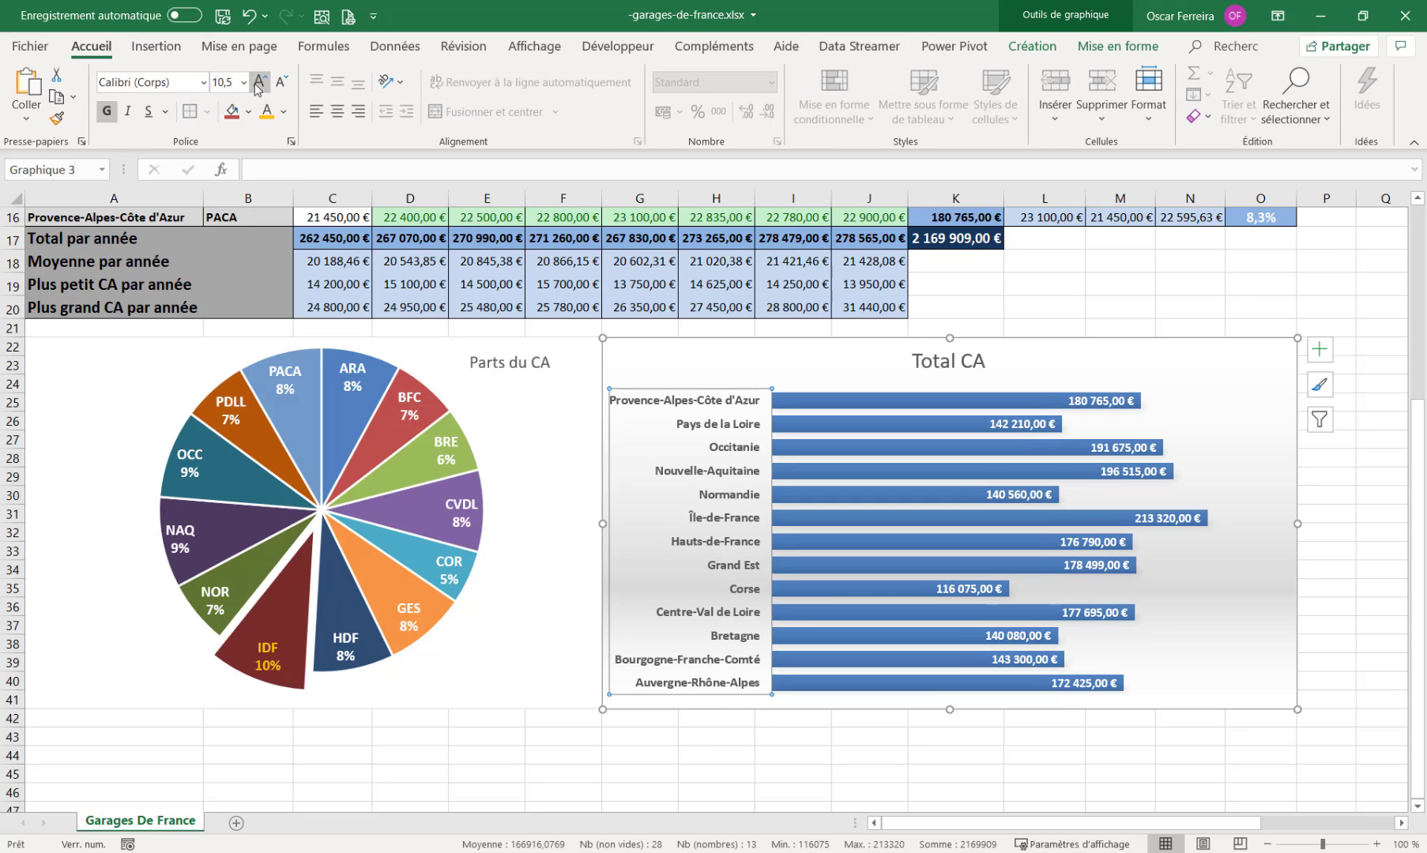
{"action": "left_click", "coordinate": [1066, 284]}
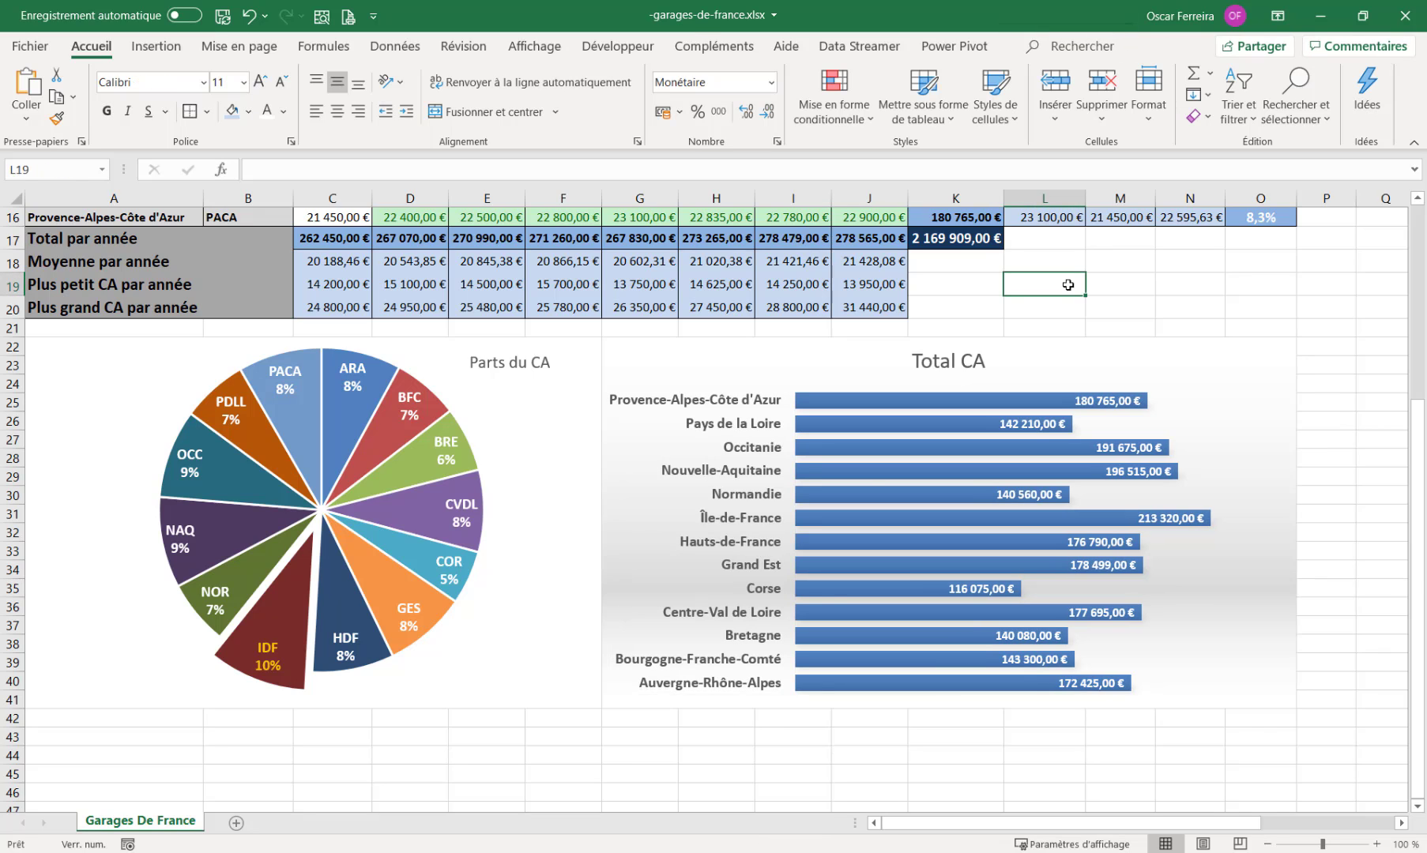
{"action": "scroll", "coordinate": [1074, 528], "scroll_direction": "up", "scroll_amount": 5}
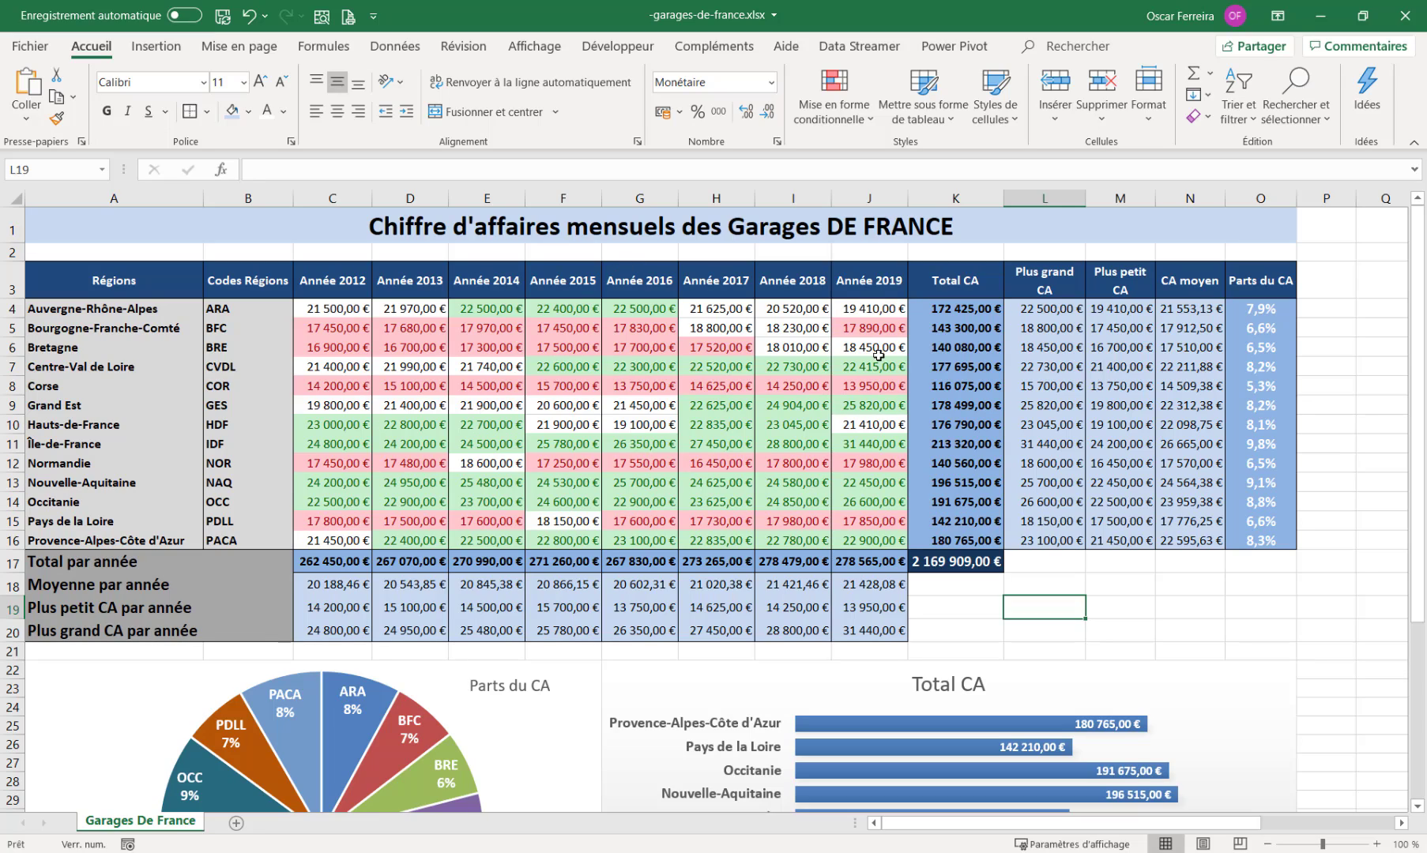
{"action": "key", "text": "Up"}
{"action": "key", "text": "Right"}
{"action": "key", "text": "Right"}
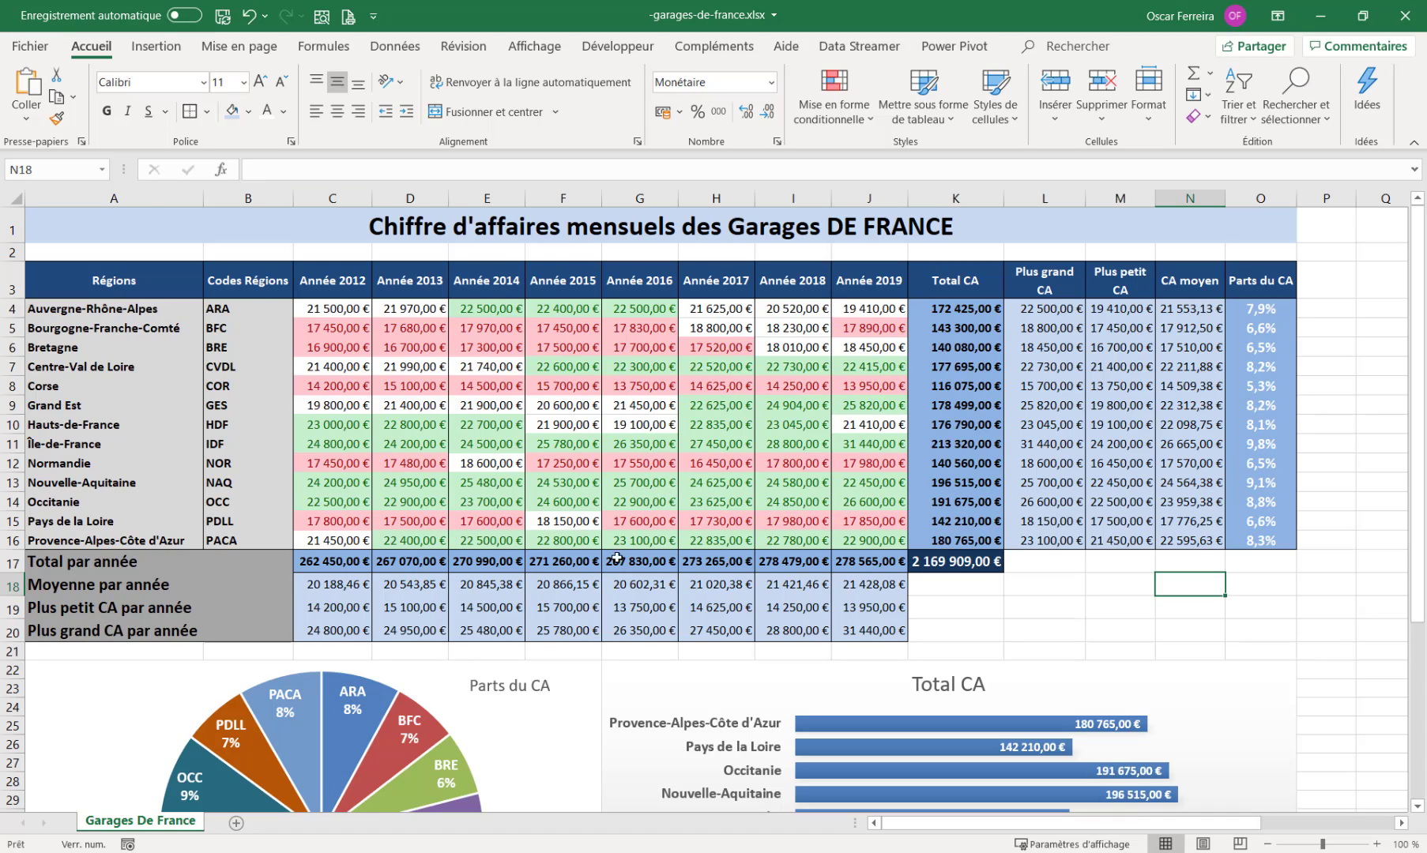
- Examine how the table and charts split across the printed pages in the print preview, and return to the worksheet
{"action": "left_click", "coordinate": [30, 45]}
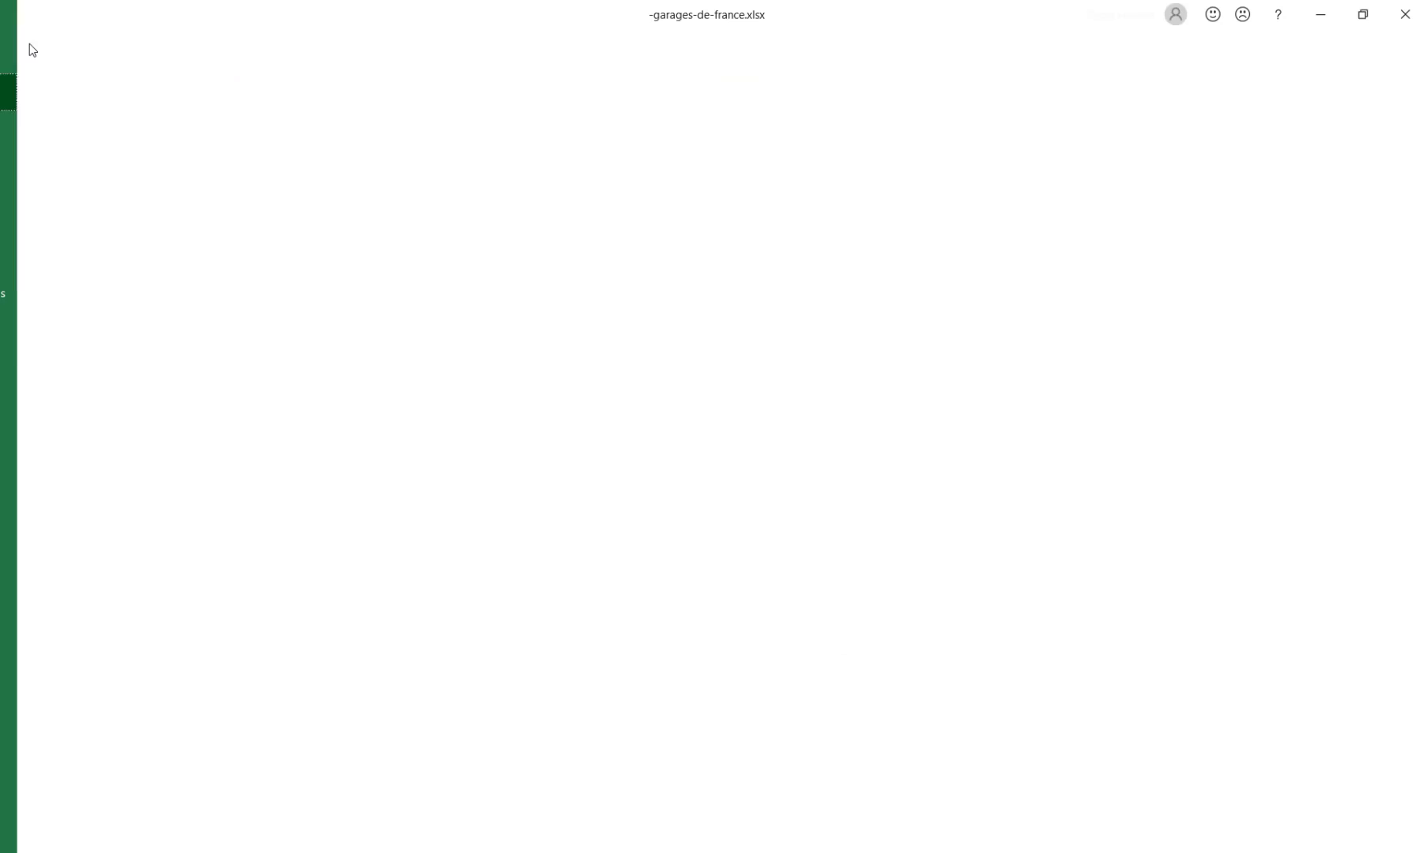
{"action": "left_click", "coordinate": [80, 348]}
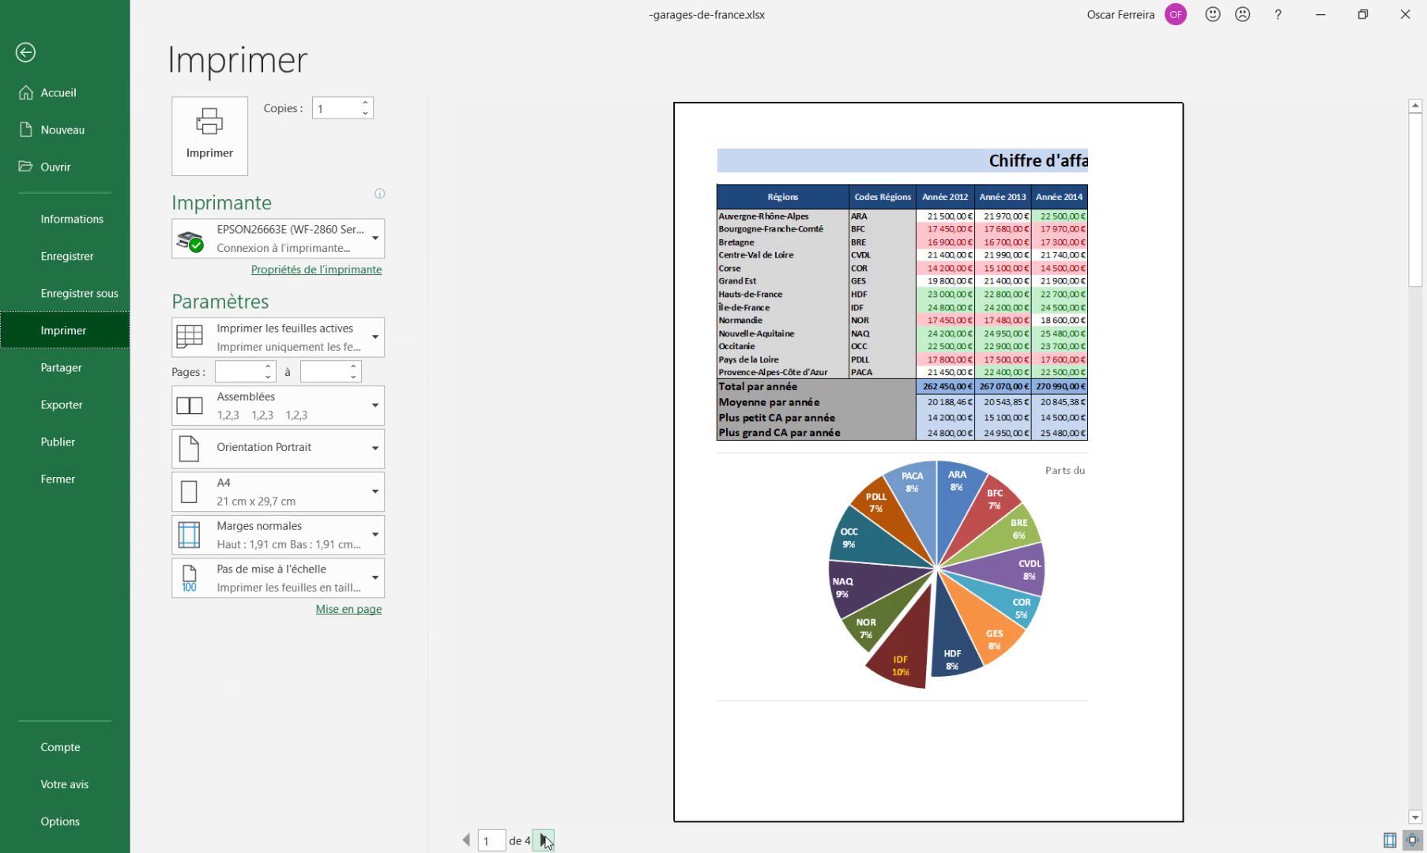
{"action": "left_click", "coordinate": [544, 840]}
{"action": "left_click", "coordinate": [544, 840]}
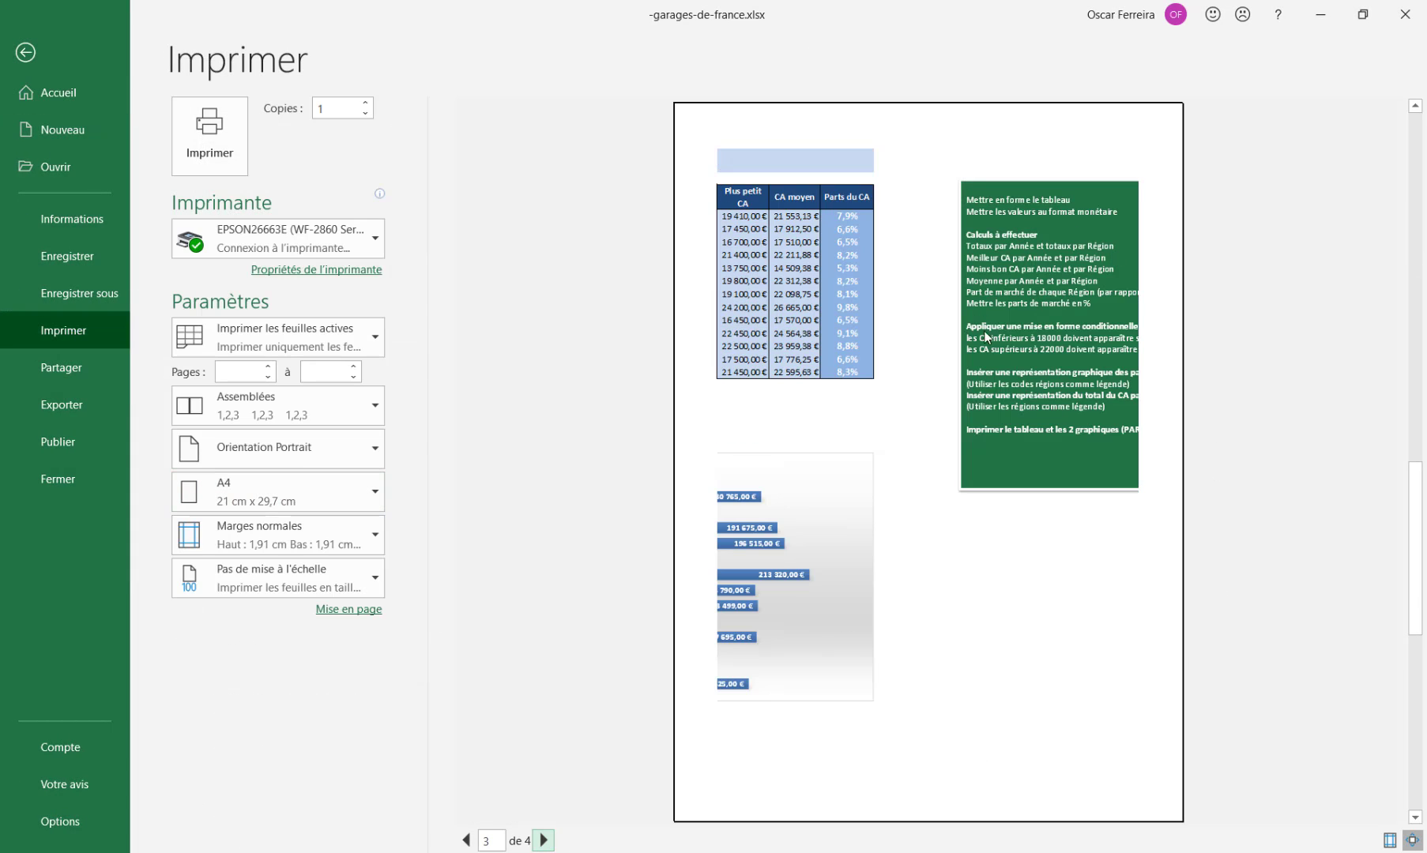
{"action": "left_click", "coordinate": [545, 841]}
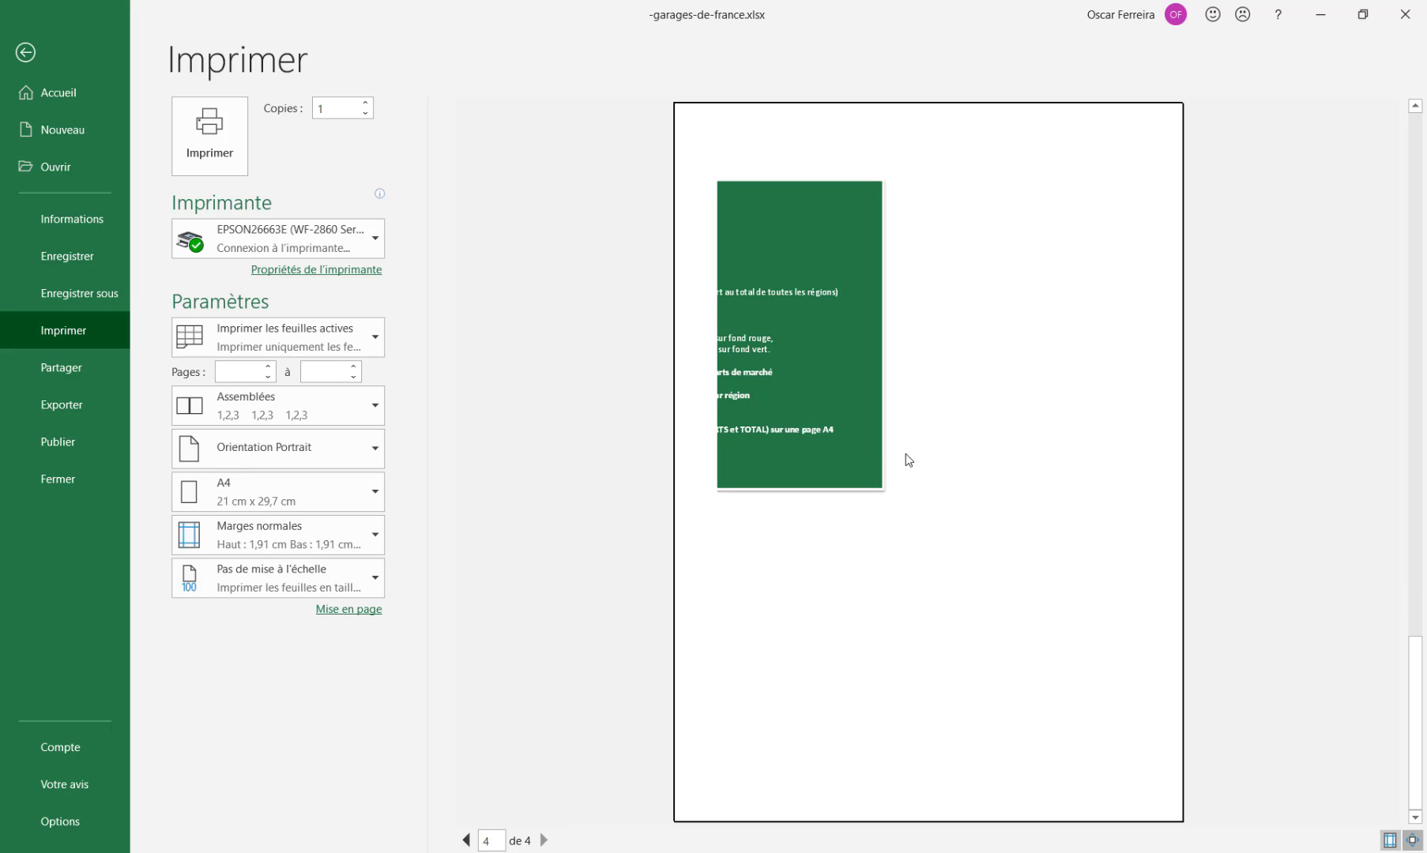
{"action": "left_click", "coordinate": [24, 54]}
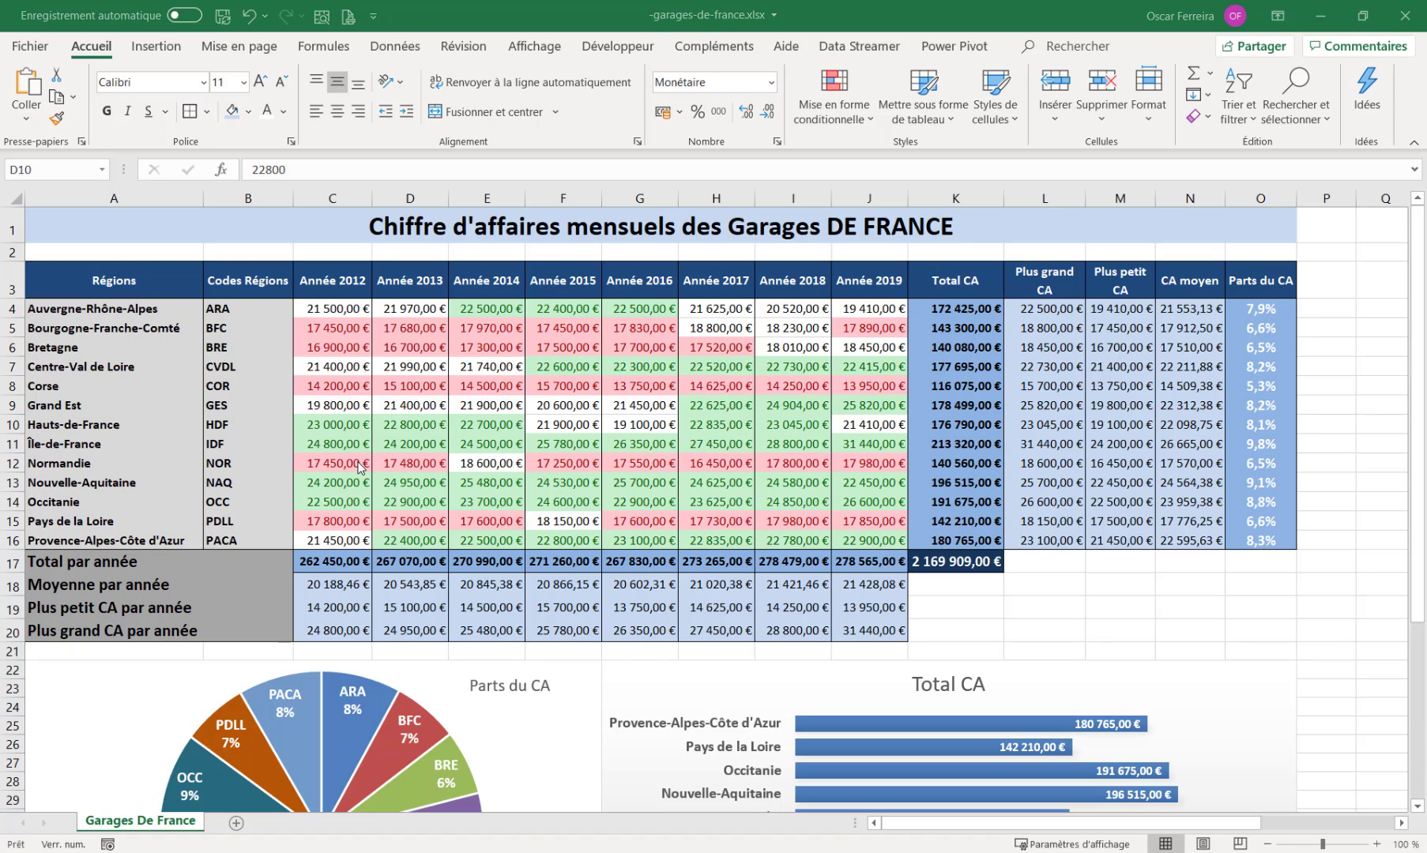
- Define the range A1:O41, covering the revenue table and both charts, as the print area
{"action": "left_click", "coordinate": [74, 219]}
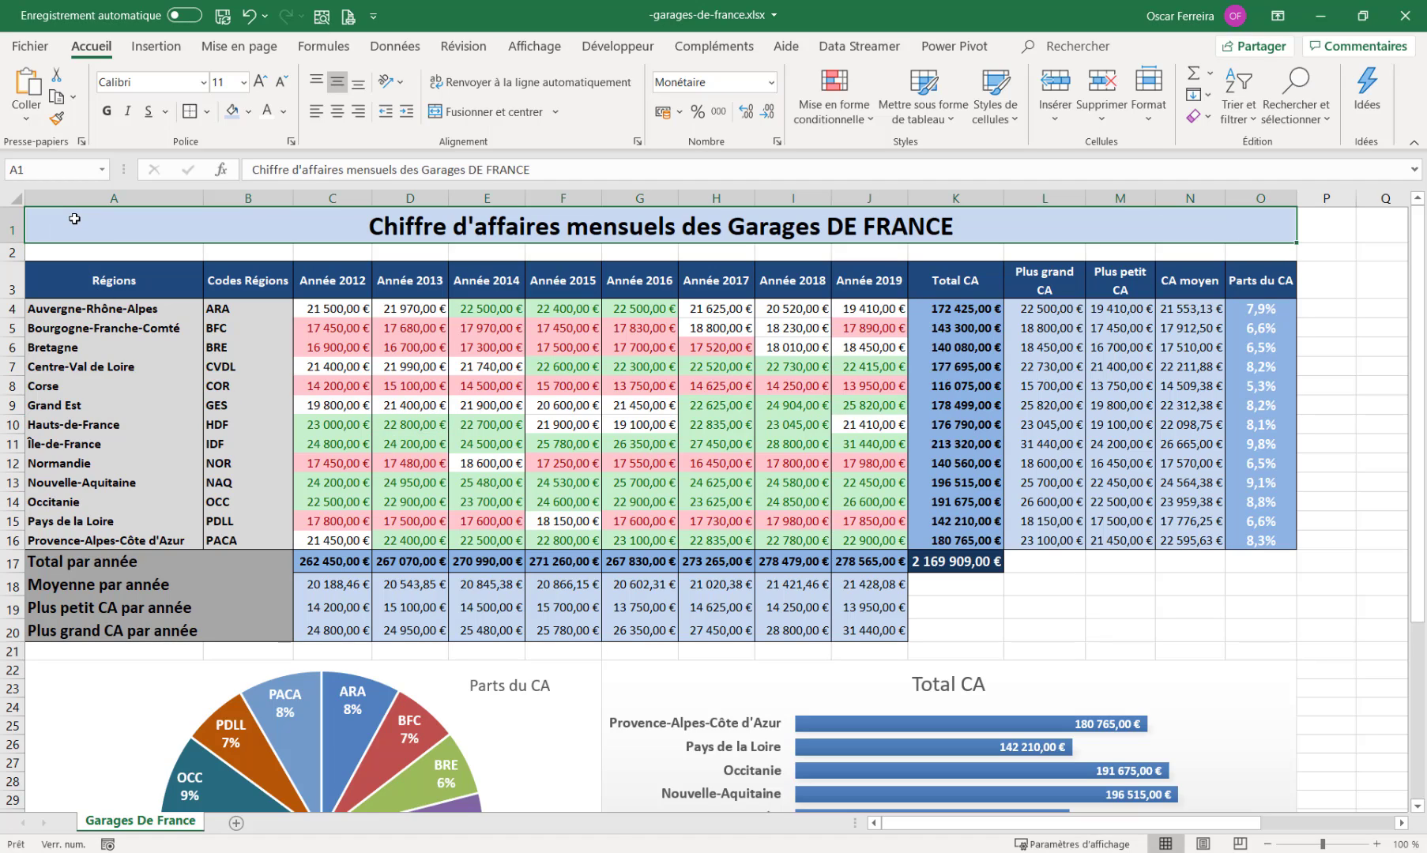
{"action": "left_click_drag", "start_coordinate": [74, 219], "coordinate": [1061, 715]}
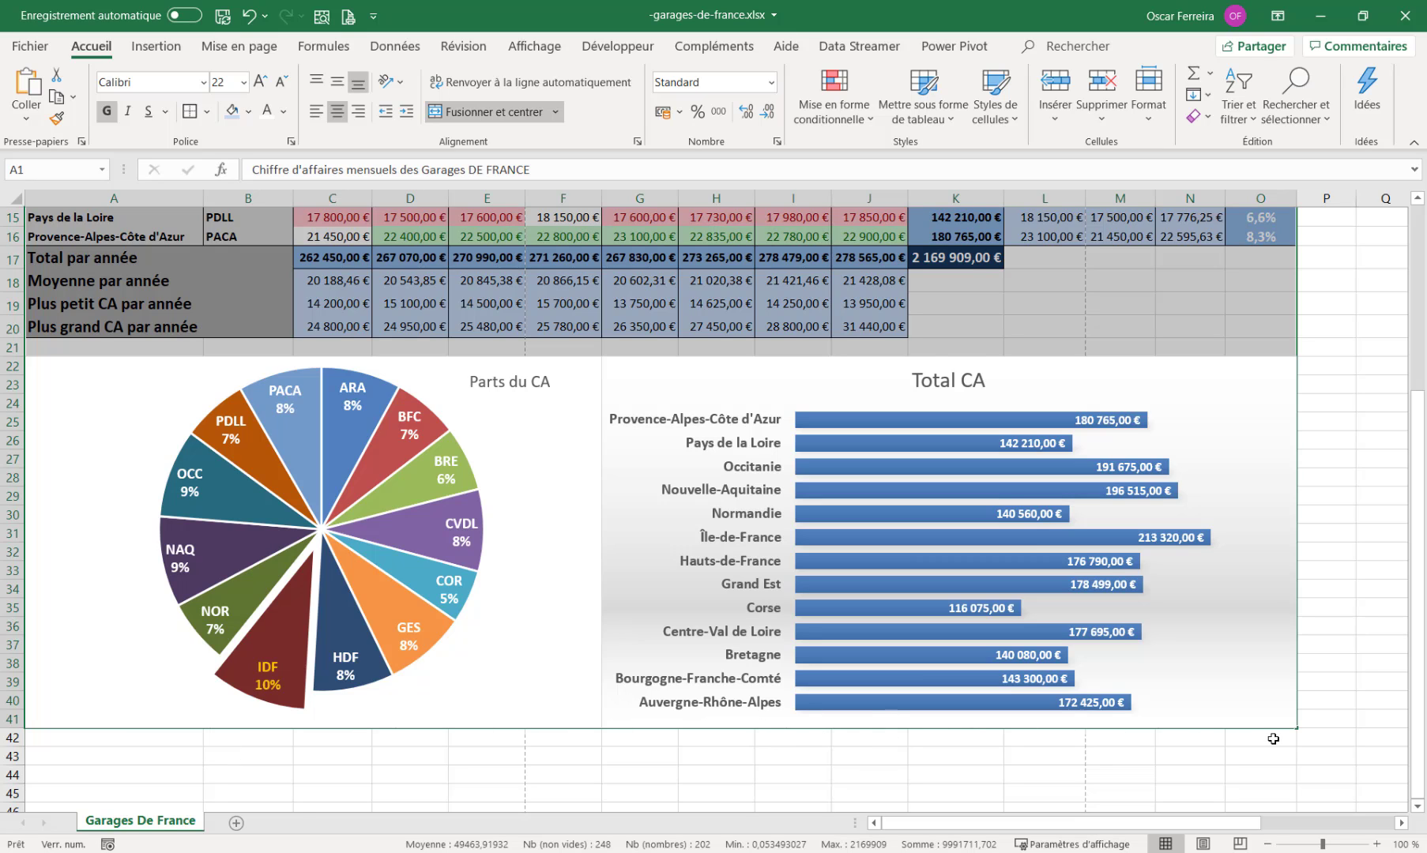
{"action": "scroll", "coordinate": [1272, 738], "scroll_direction": "up", "scroll_amount": 5}
{"action": "scroll", "coordinate": [925, 532], "scroll_direction": "down", "scroll_amount": 3}
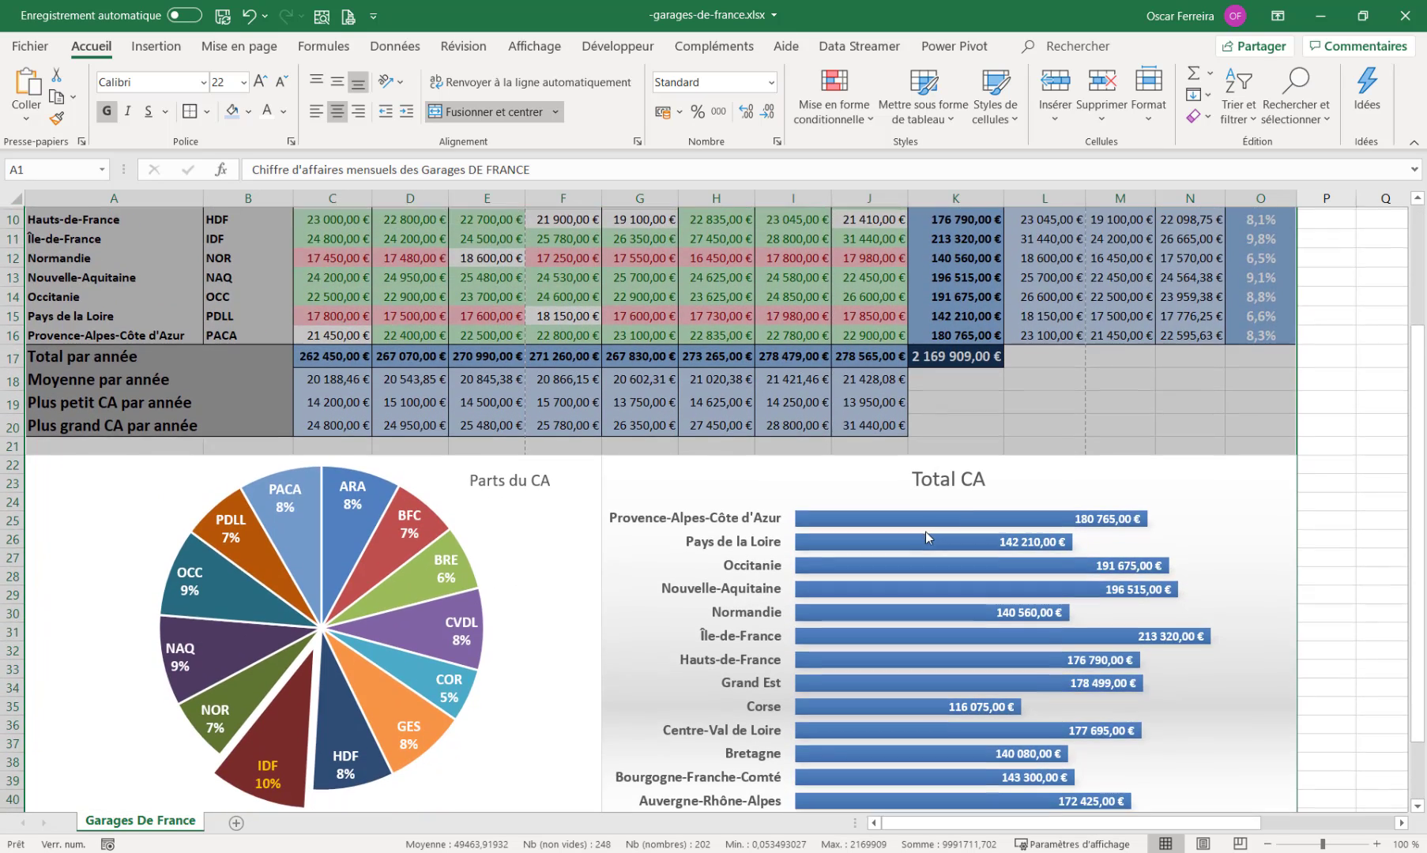
{"action": "scroll", "coordinate": [925, 537], "scroll_direction": "down", "scroll_amount": 2}
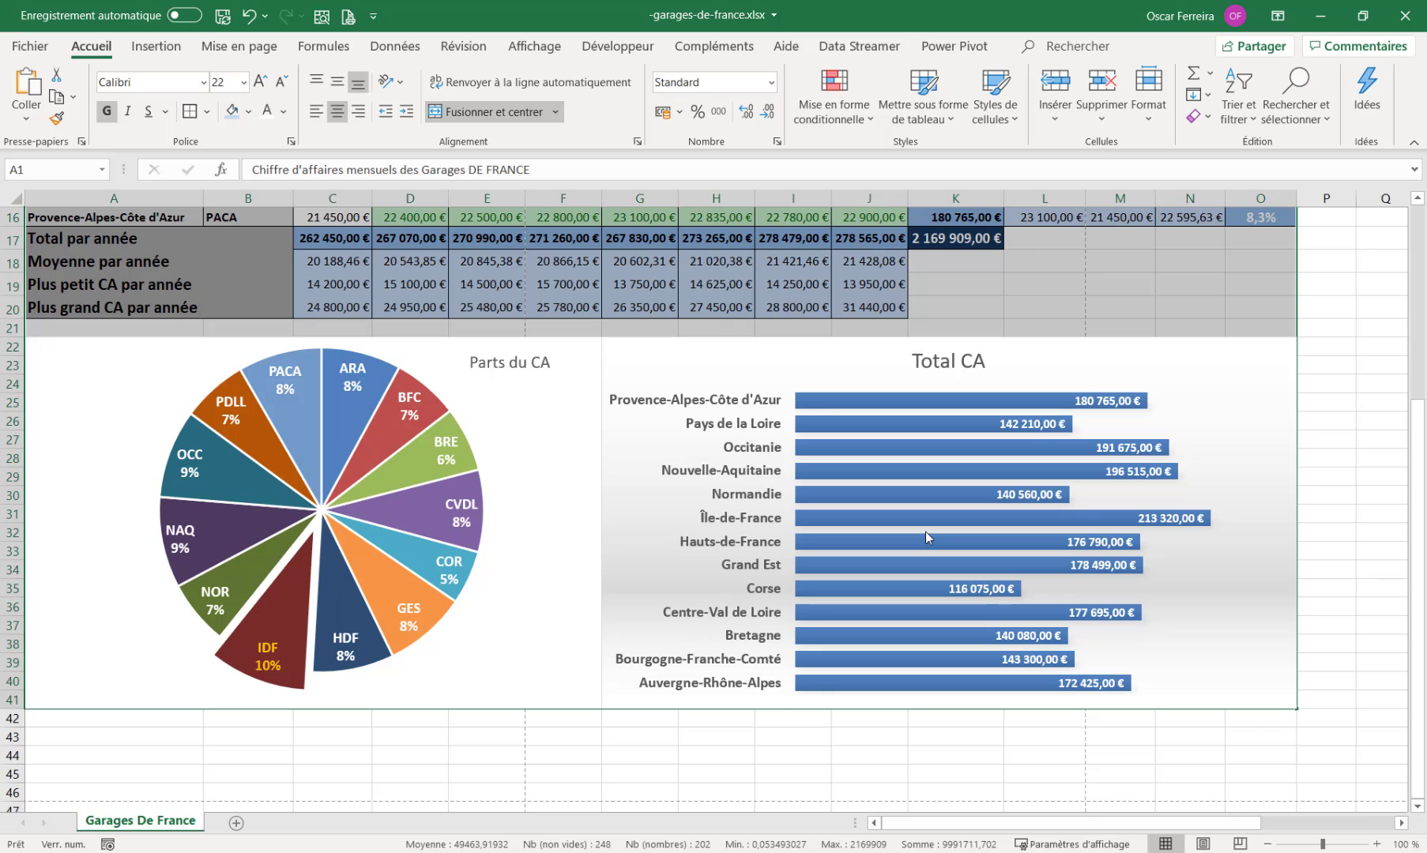
{"action": "scroll", "coordinate": [762, 597], "scroll_direction": "up", "scroll_amount": 5}
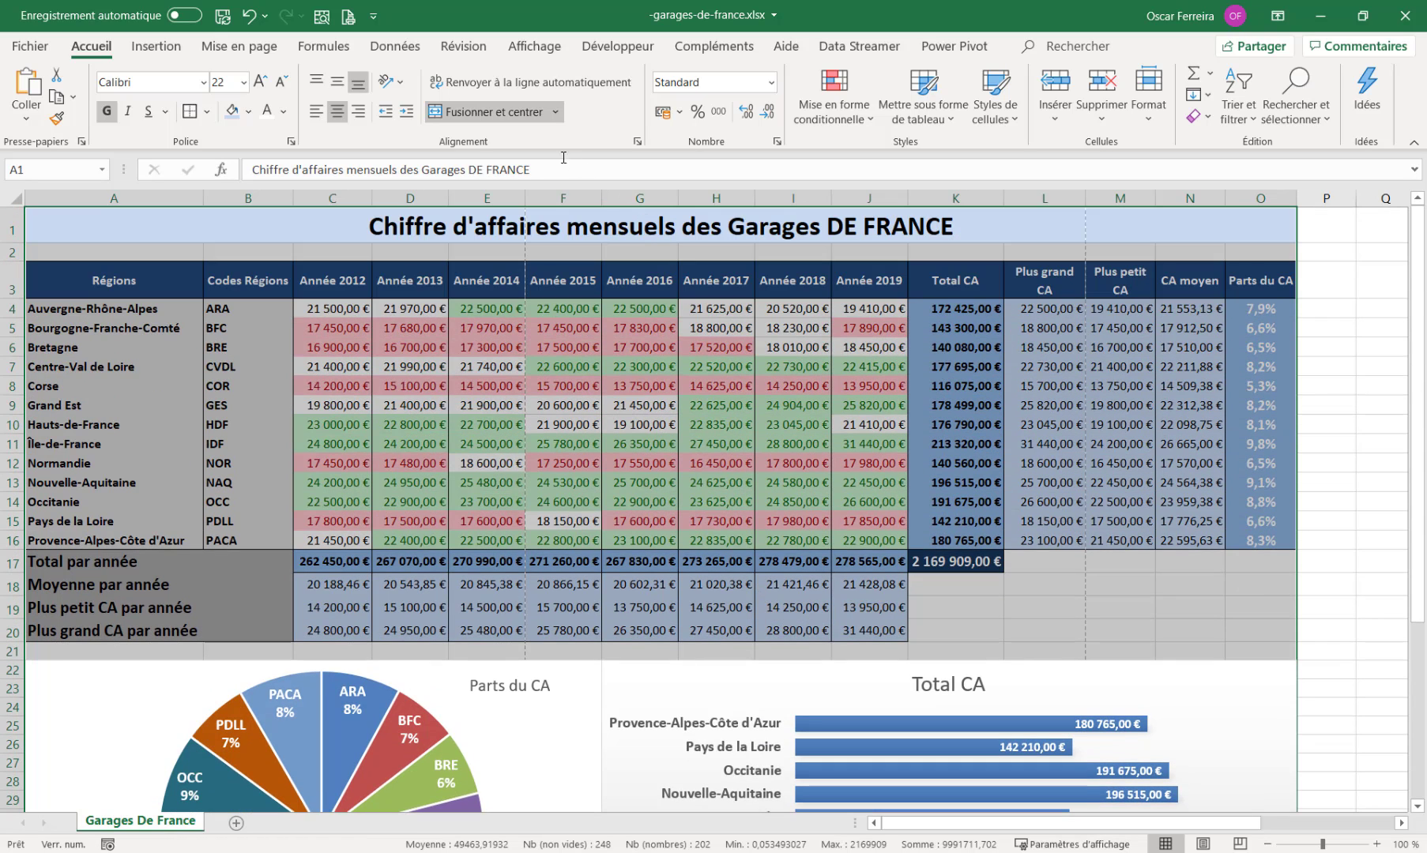
{"action": "left_click", "coordinate": [257, 53]}
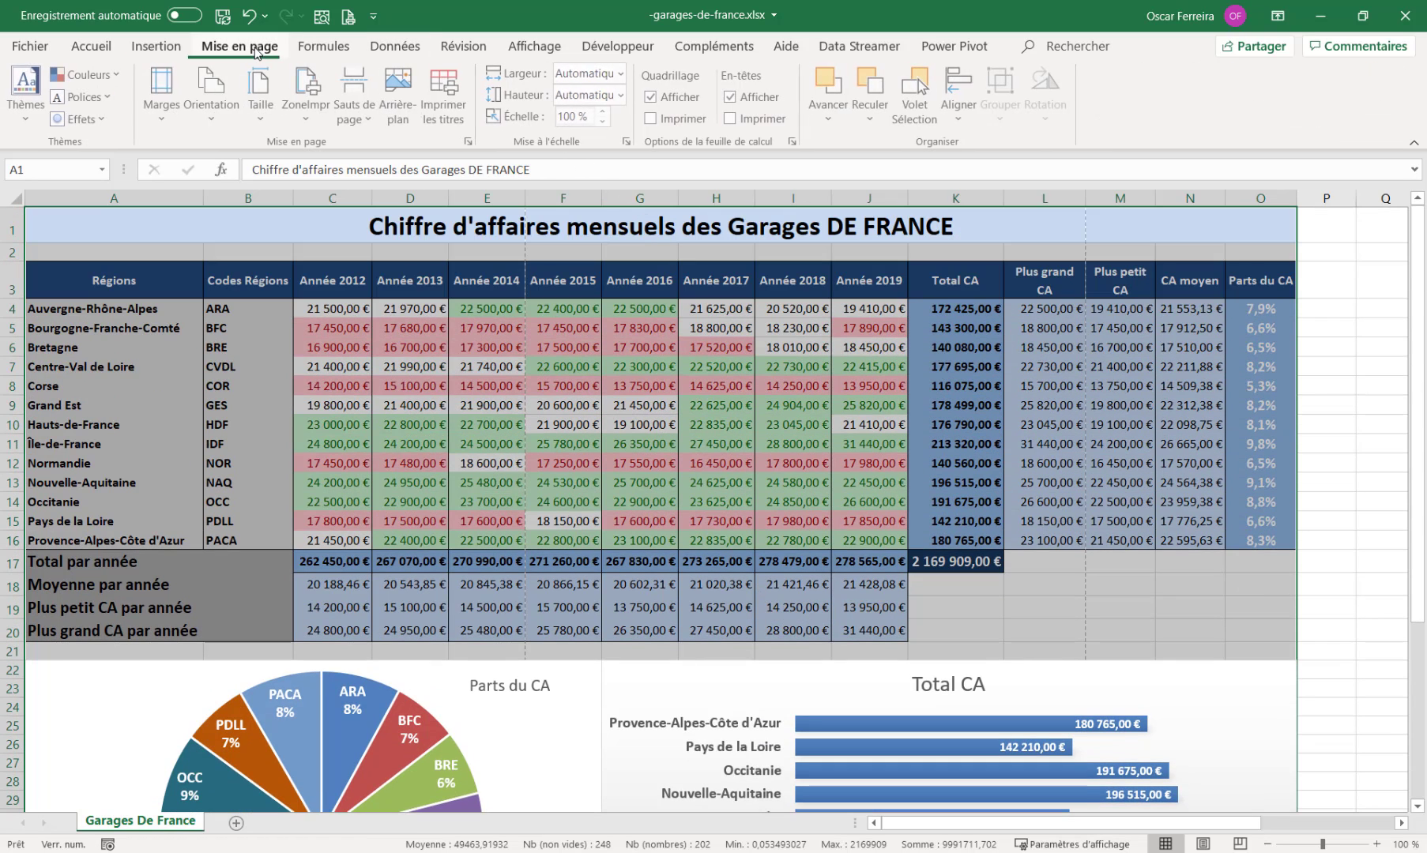
{"action": "left_click", "coordinate": [314, 124]}
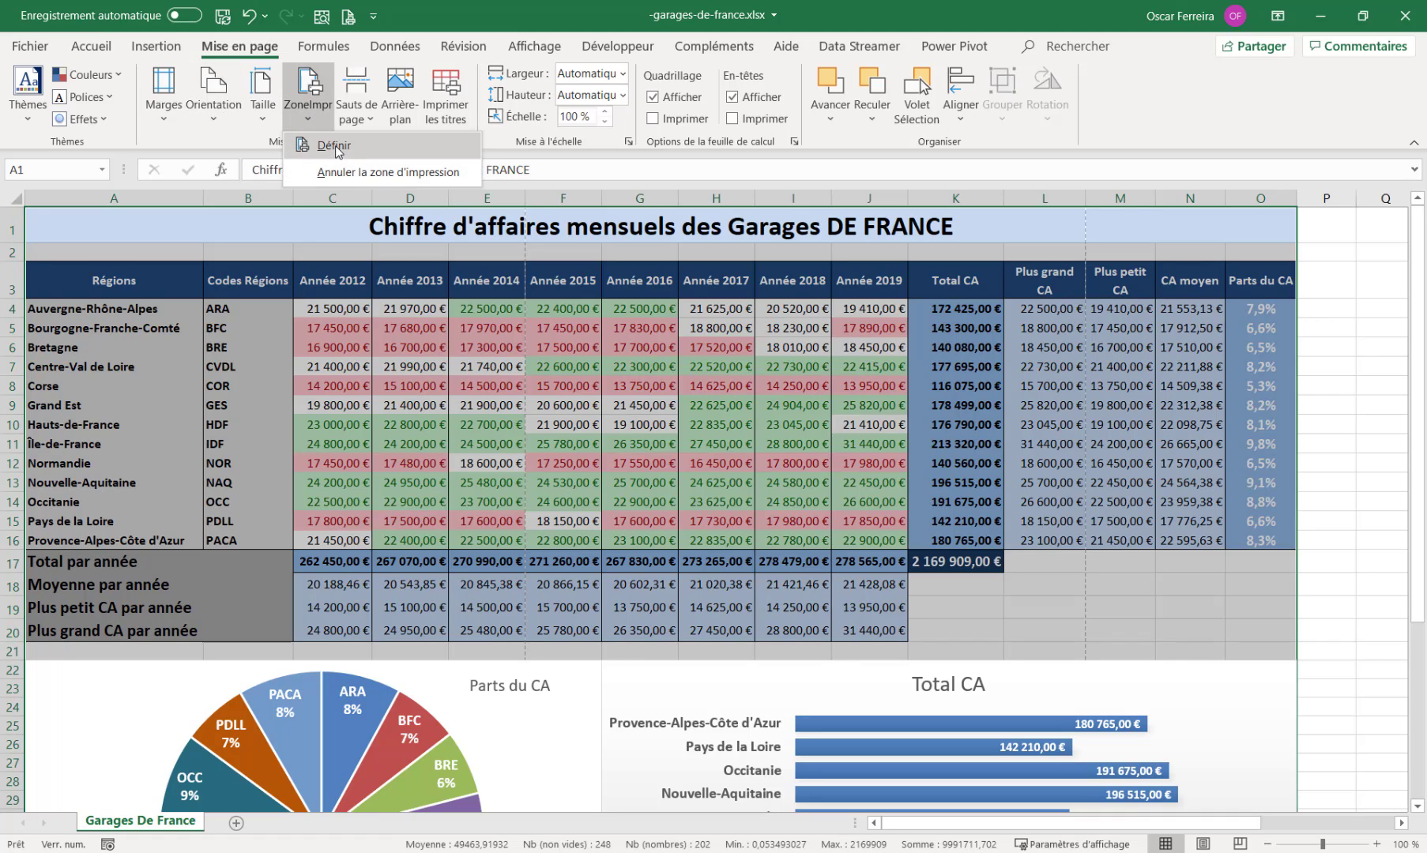
{"action": "left_click", "coordinate": [335, 146]}
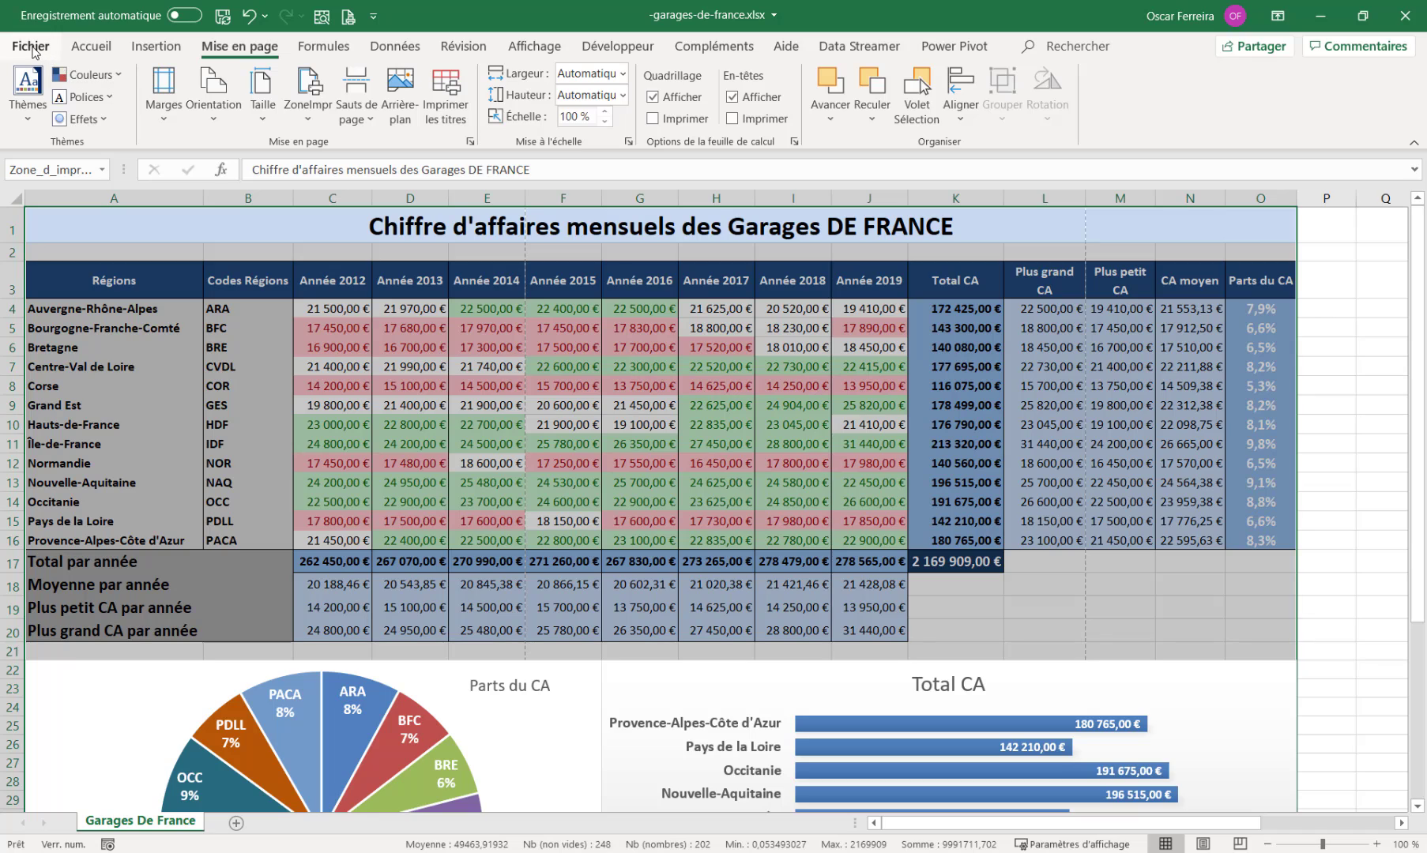
- Check the page split in the print preview and set the page orientation to landscape (Orientation Paysage)
{"action": "left_click", "coordinate": [33, 48]}
{"action": "left_click", "coordinate": [73, 328]}
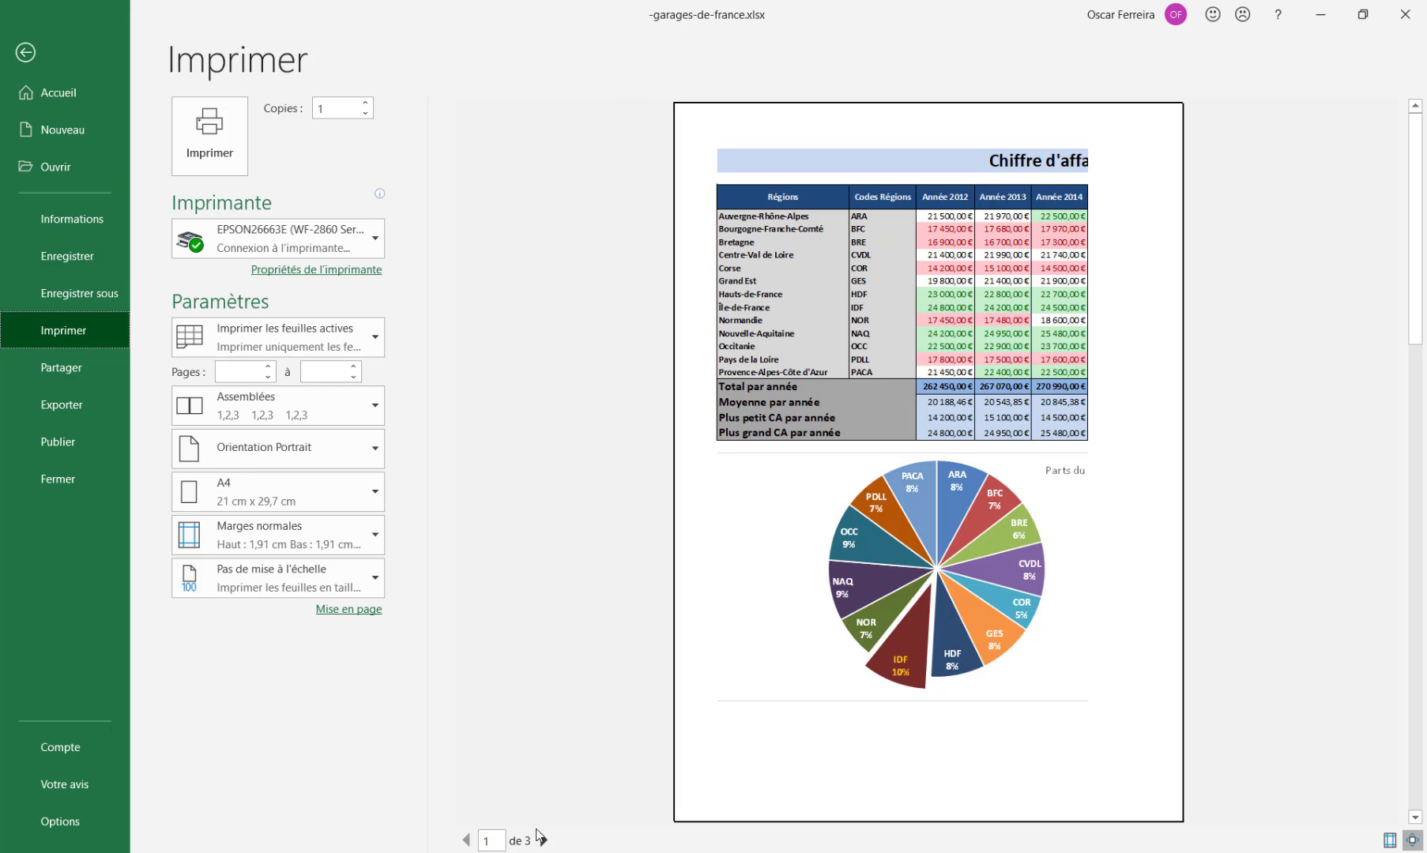
{"action": "left_click", "coordinate": [544, 840]}
{"action": "left_click", "coordinate": [543, 840]}
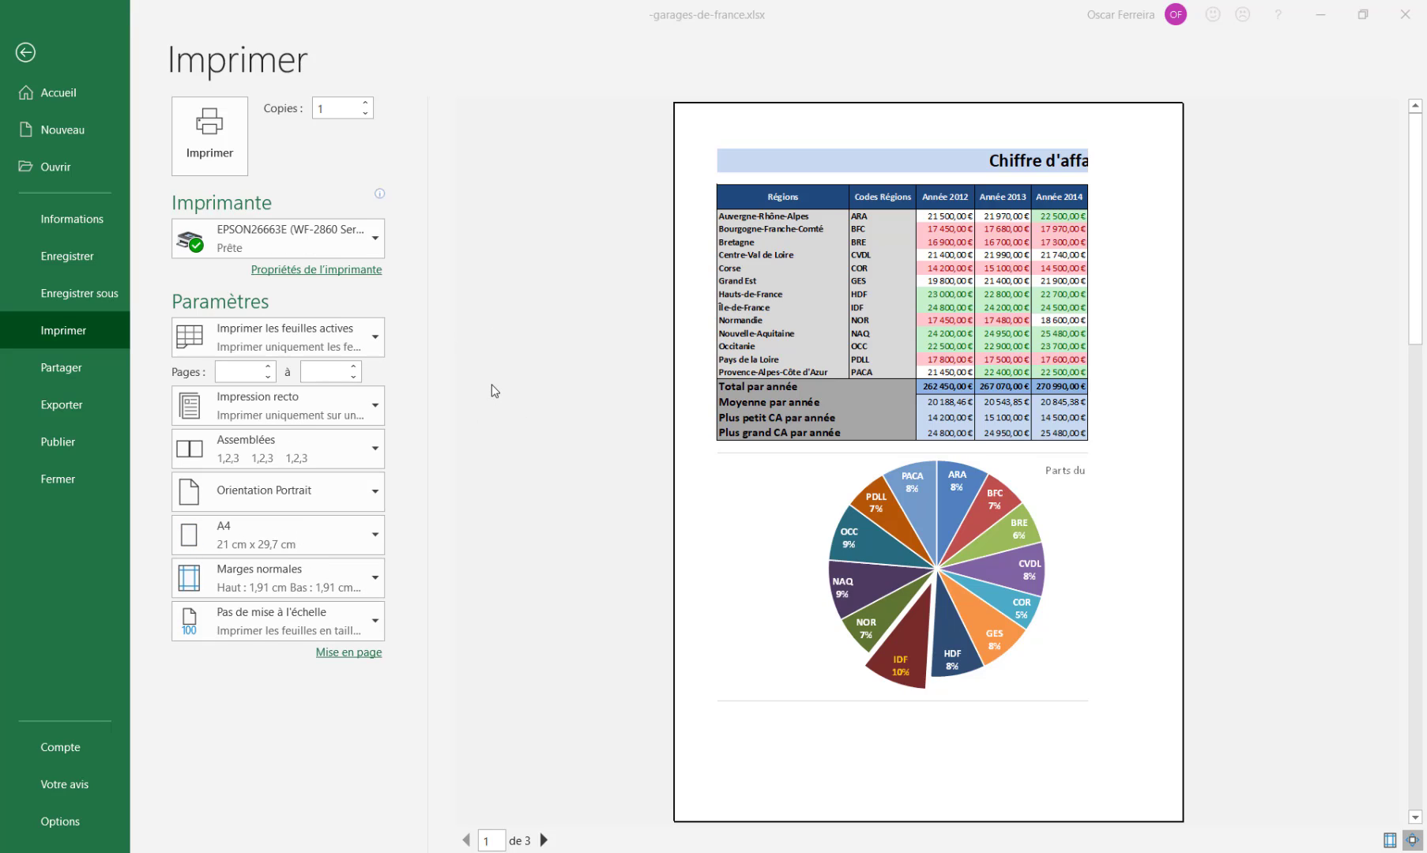
{"action": "left_click", "coordinate": [376, 489]}
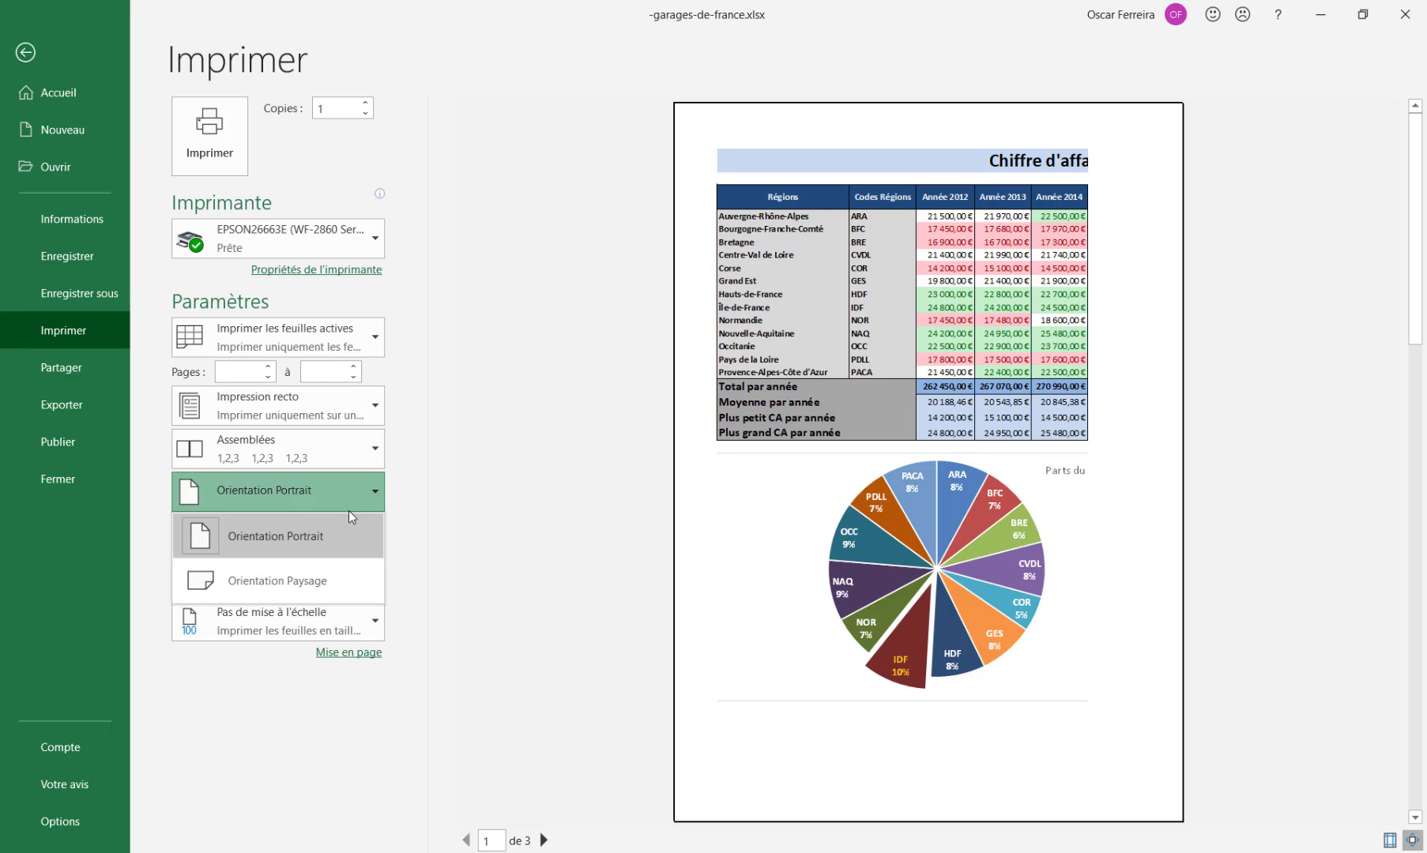
{"action": "left_click", "coordinate": [320, 583]}
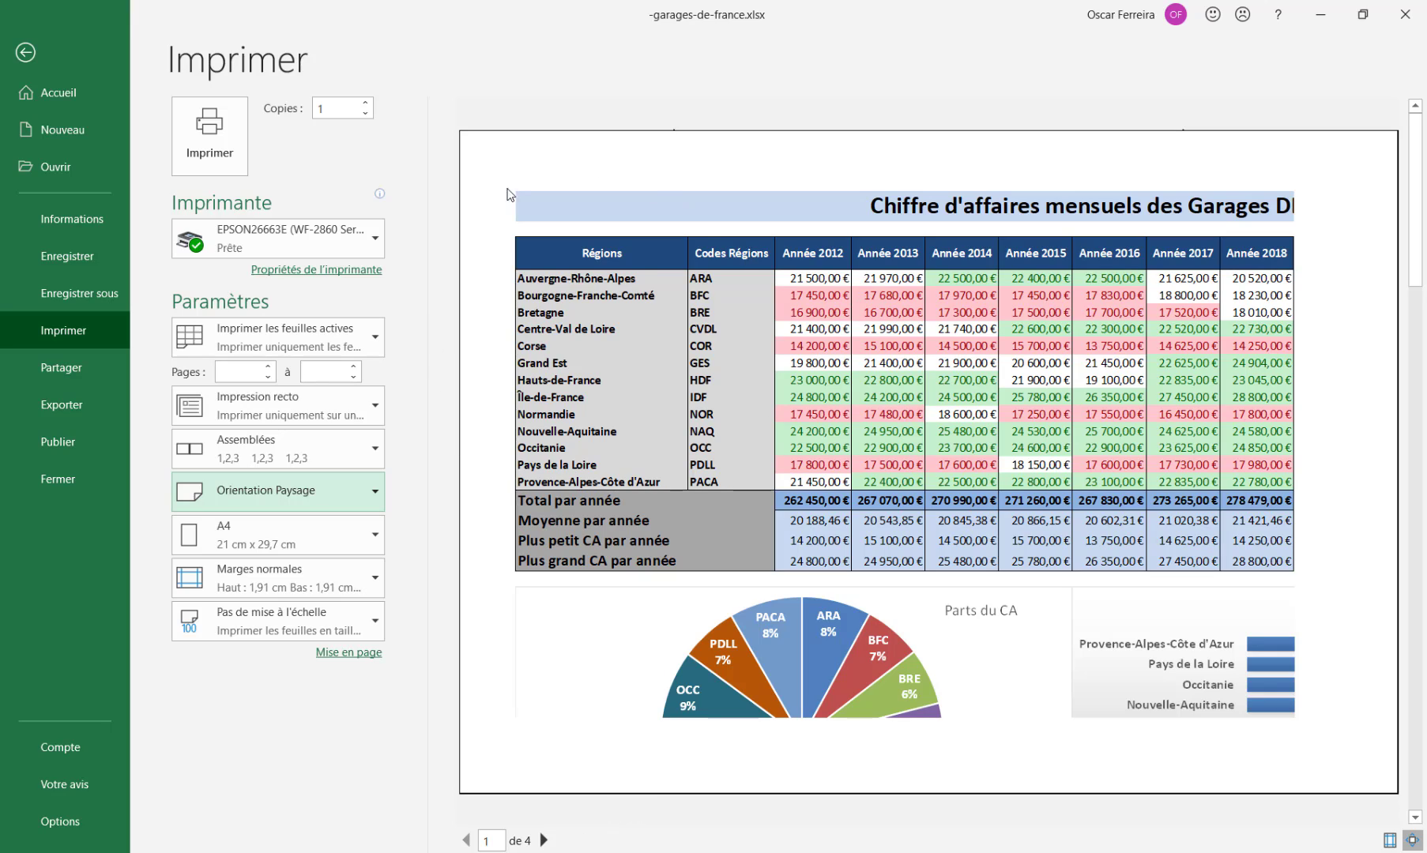
- Set custom print margins of 0,9 cm for top and bottom and 0,8 cm for left and right
{"action": "left_click", "coordinate": [365, 579]}
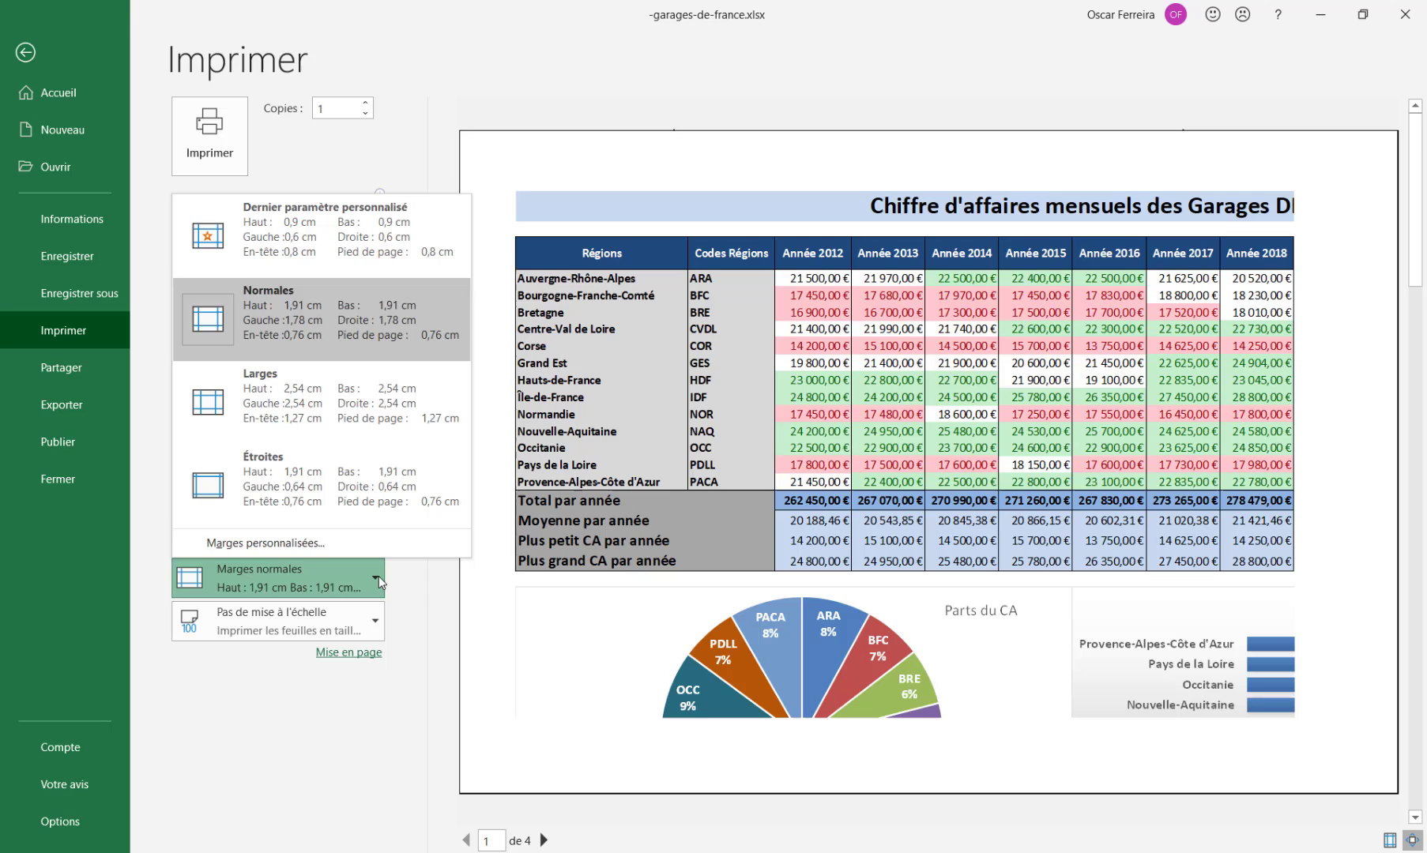
{"action": "left_click", "coordinate": [243, 542]}
{"action": "left_click", "coordinate": [775, 248]}
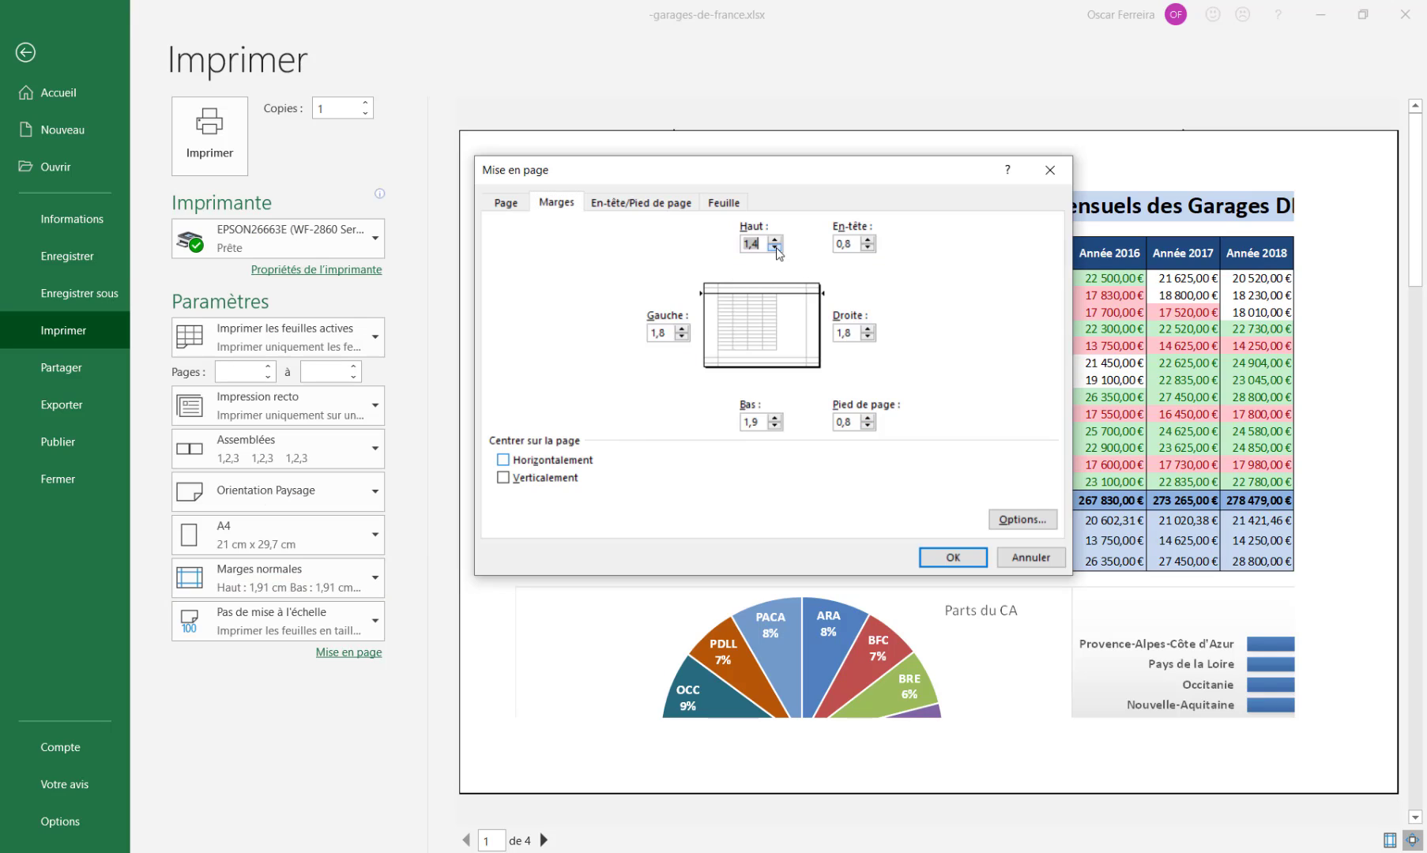
{"action": "left_click", "coordinate": [775, 426]}
{"action": "left_click", "coordinate": [681, 337]}
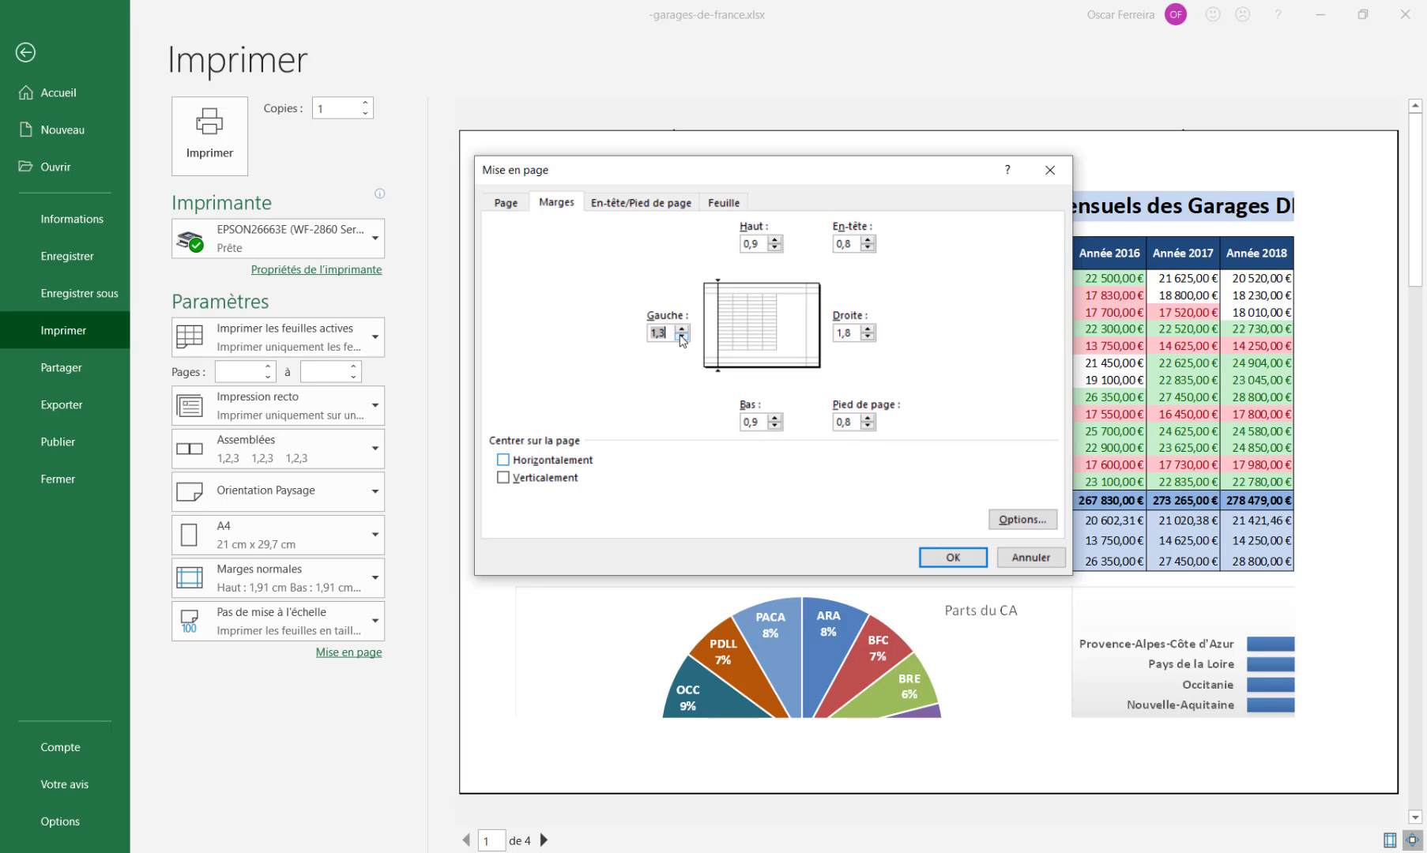
{"action": "left_click", "coordinate": [868, 337]}
{"action": "left_click", "coordinate": [868, 337]}
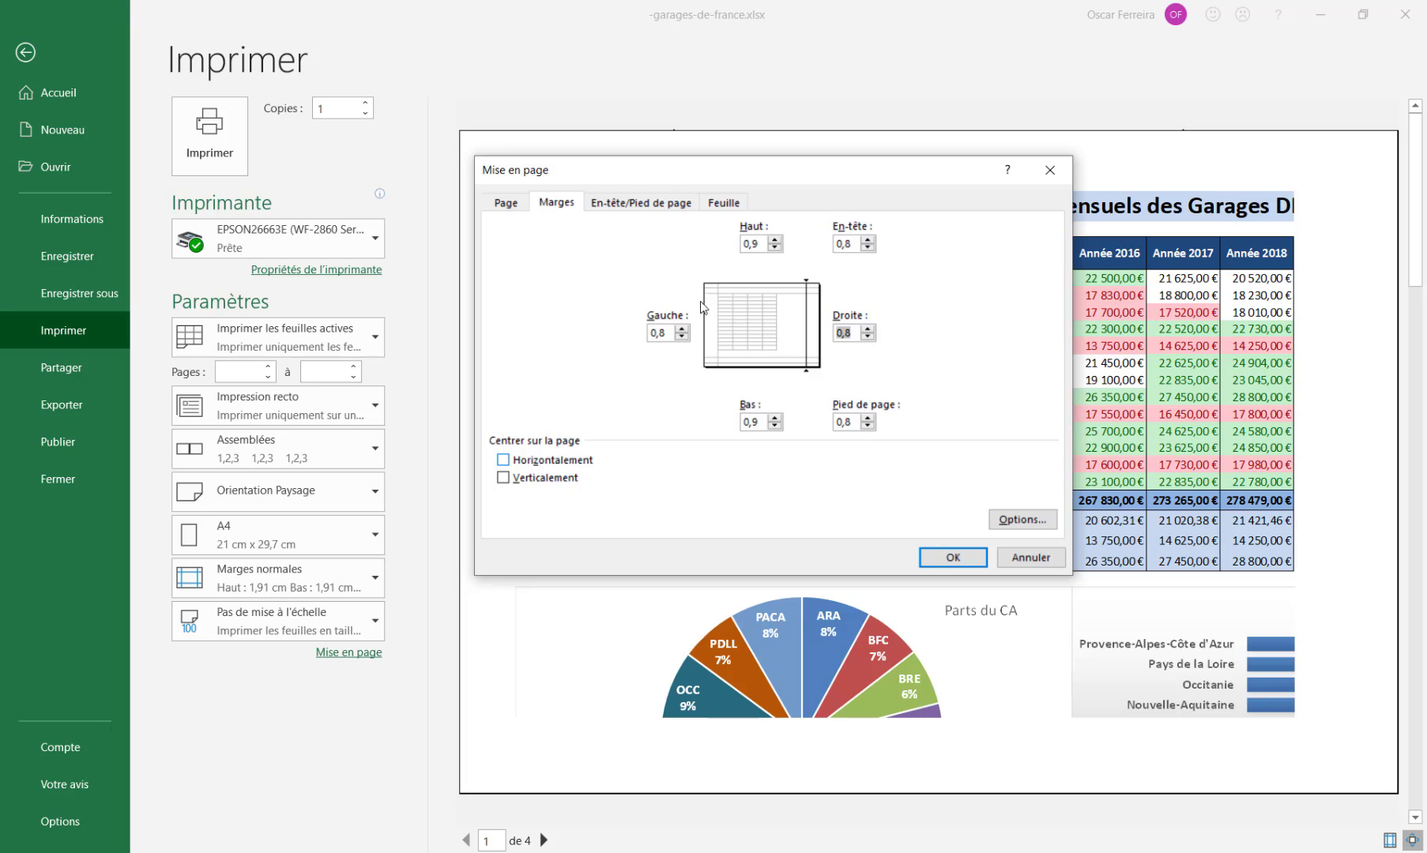
- Centre the printout on the page both horizontally and vertically and apply the page setup
{"action": "left_click", "coordinate": [503, 460]}
{"action": "left_click", "coordinate": [503, 477]}
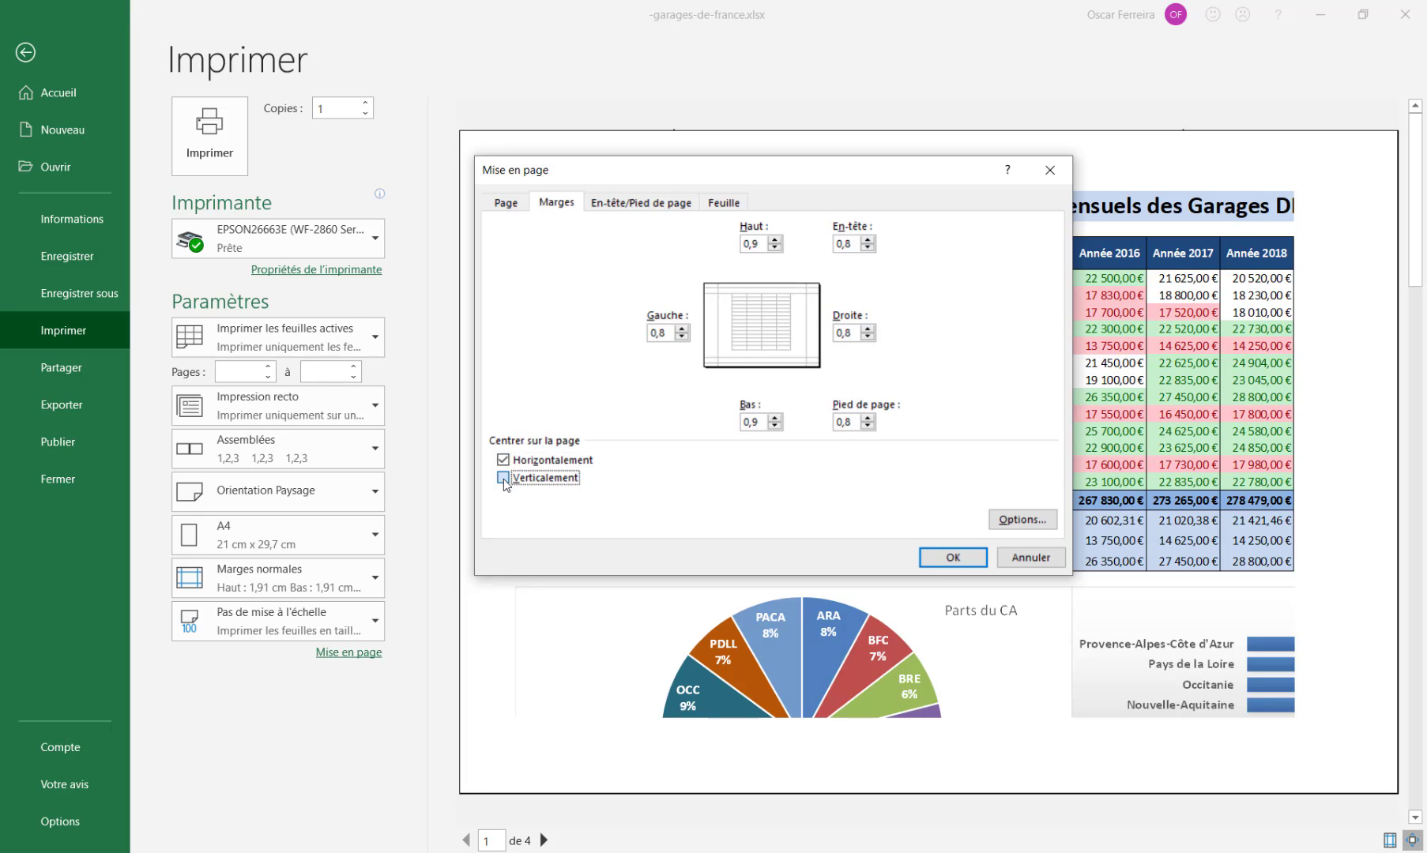
{"action": "left_click", "coordinate": [944, 562]}
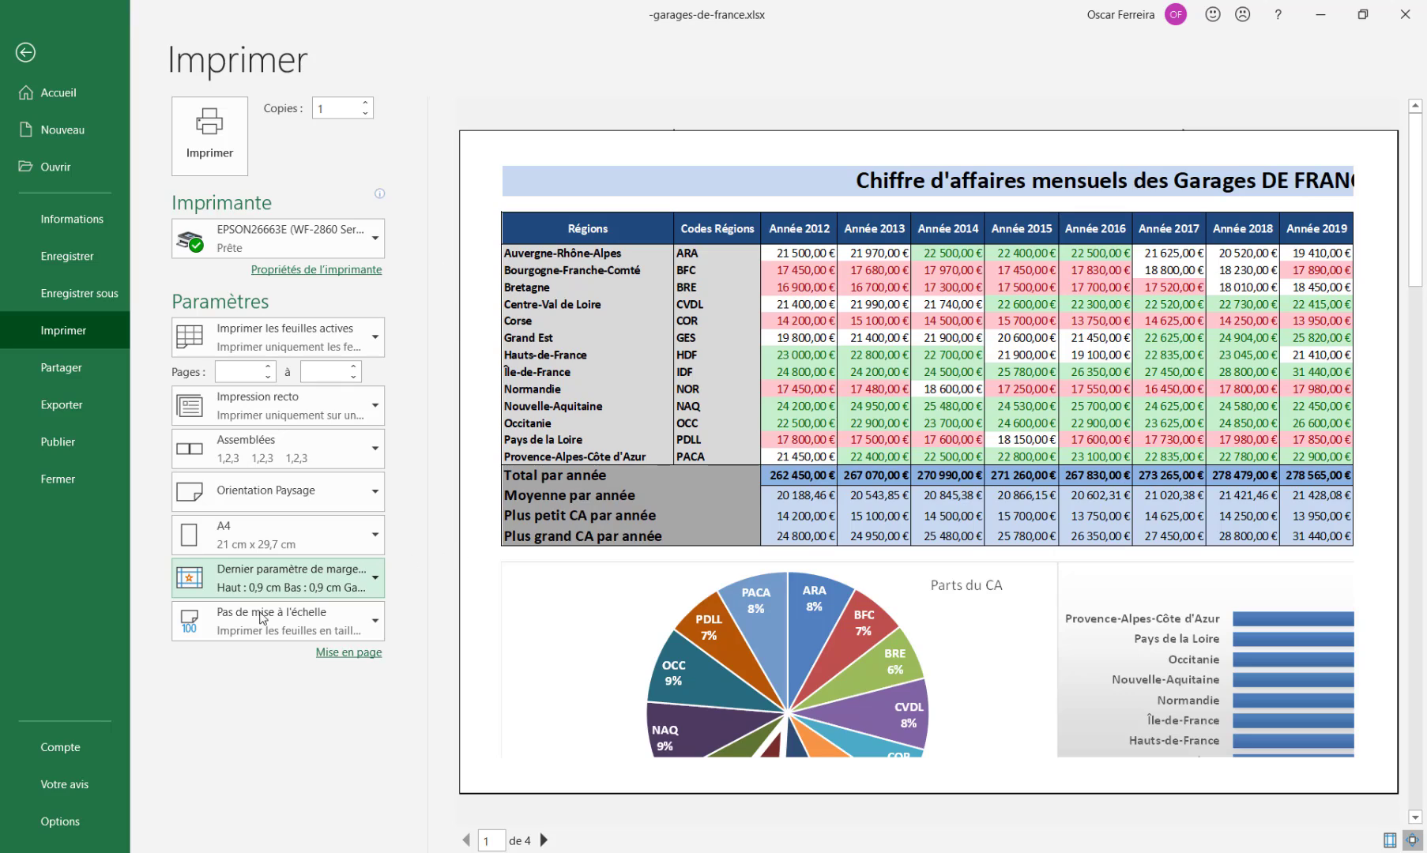
- Scale the printout to fit the sheet on one page (Ajuster la feuille à une page) and return to the worksheet
{"action": "left_click", "coordinate": [375, 622]}
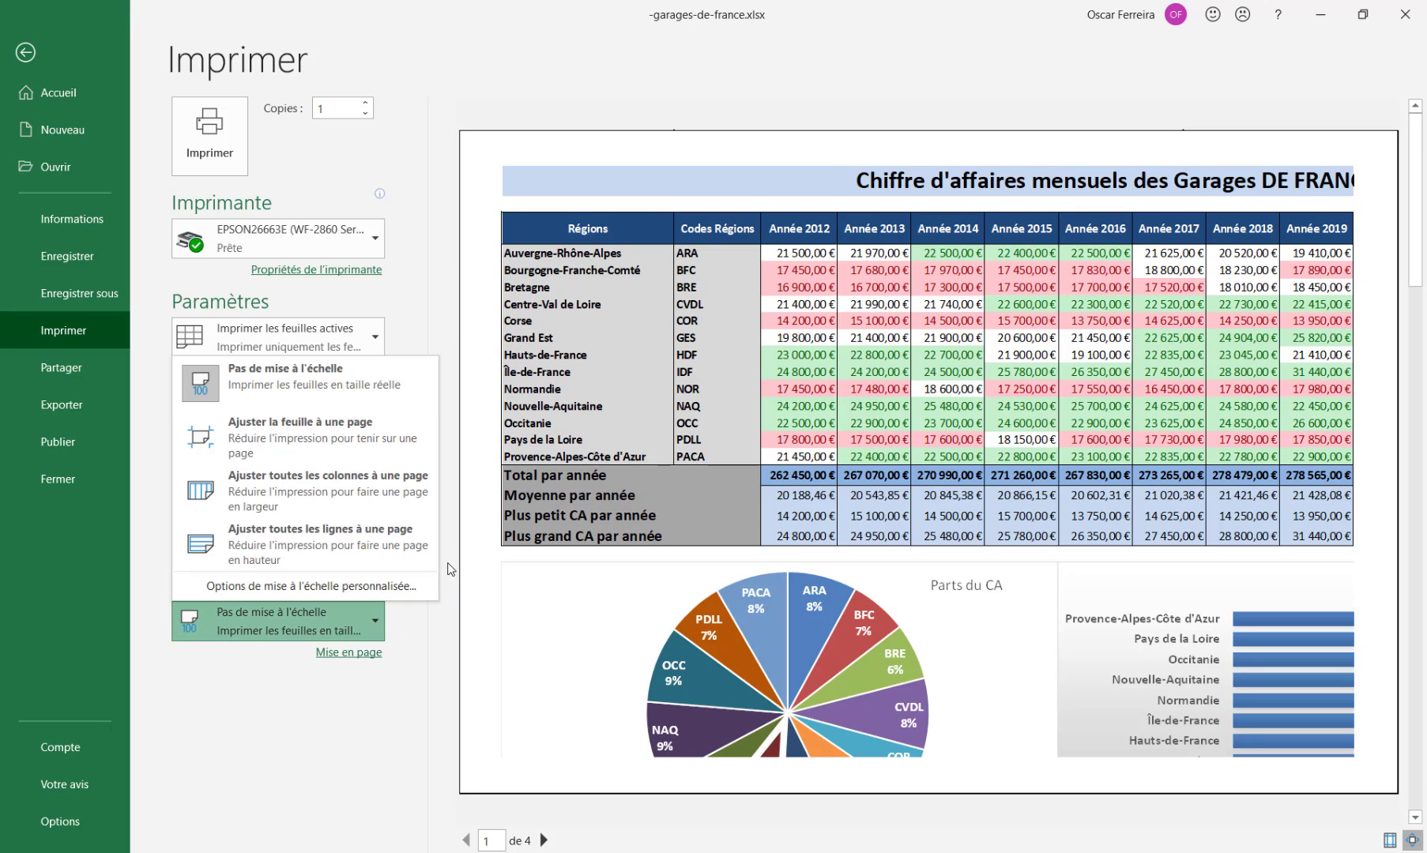
{"action": "left_click", "coordinate": [308, 434]}
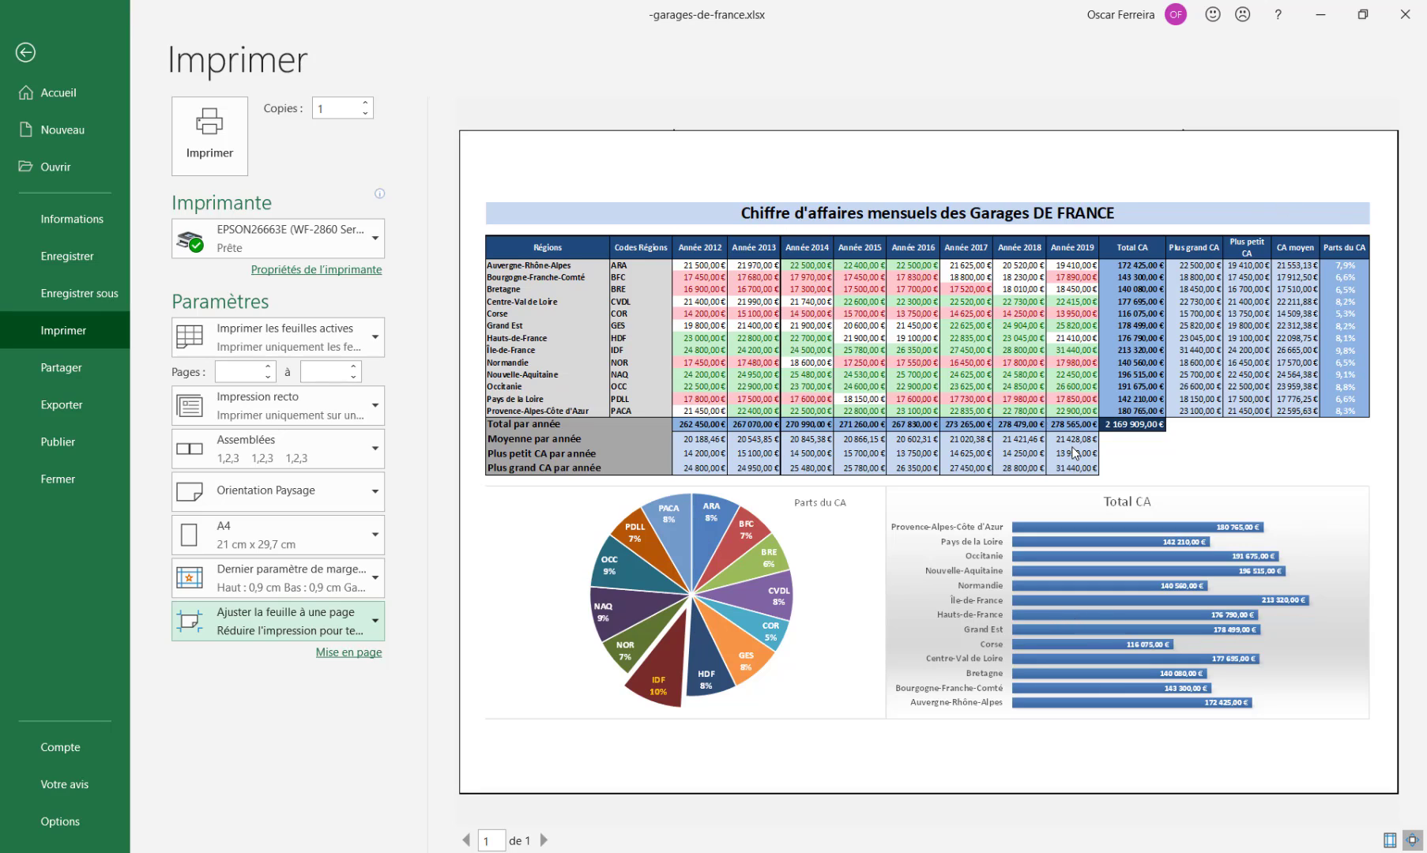
{"action": "left_click", "coordinate": [26, 53]}
{"action": "scroll", "coordinate": [1022, 413], "scroll_direction": "down", "scroll_amount": 4}
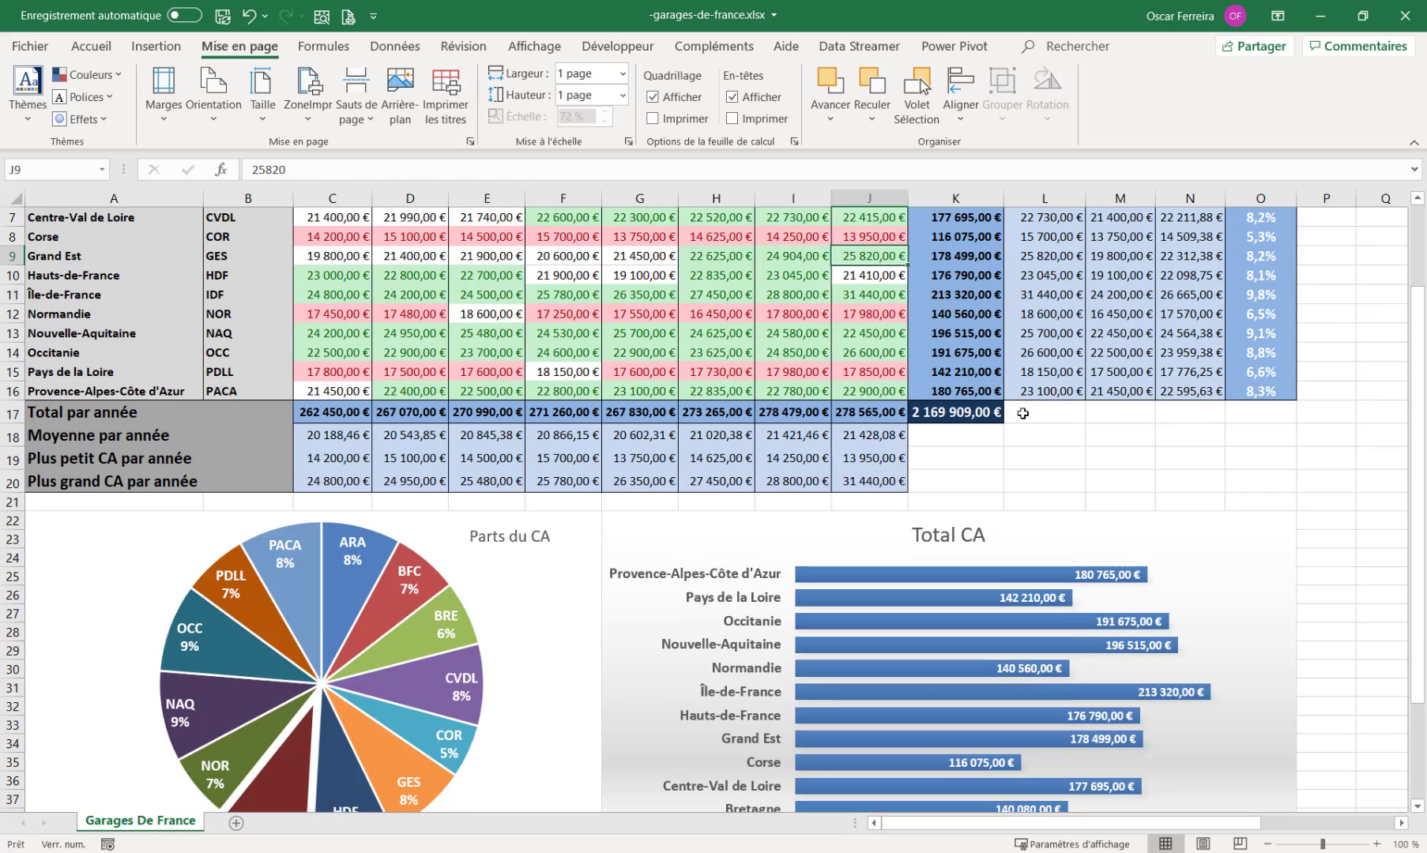
{"action": "scroll", "coordinate": [1022, 413], "scroll_direction": "down", "scroll_amount": 2}
{"action": "scroll", "coordinate": [829, 389], "scroll_direction": "up", "scroll_amount": 6}
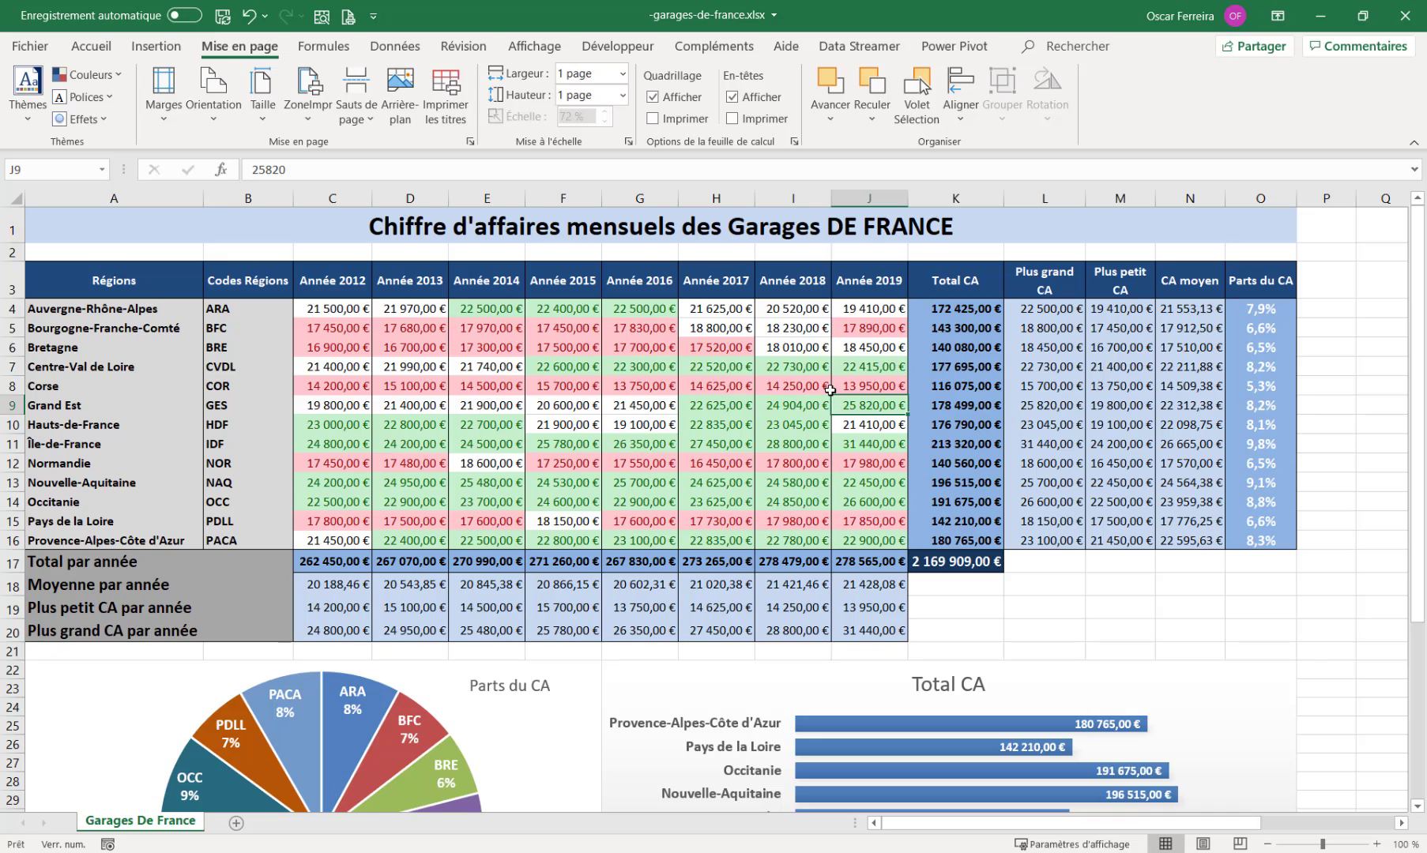